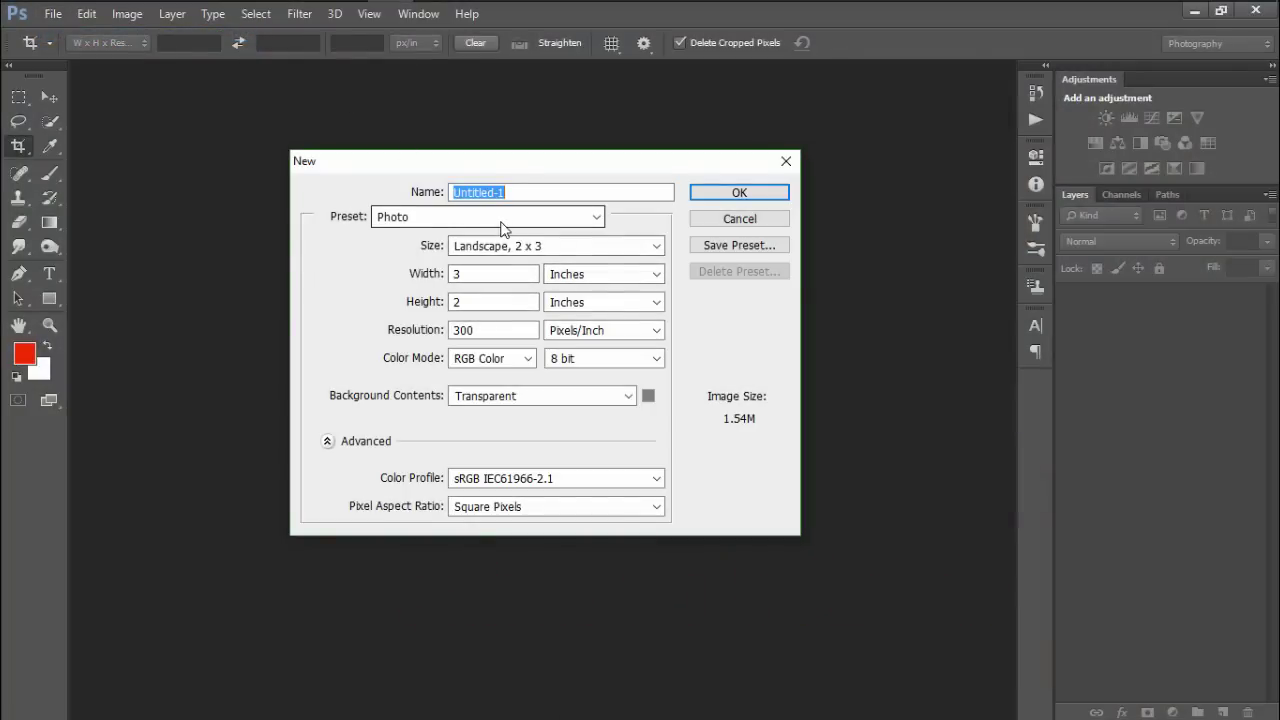
Create a 2000 × 2000 pixel transparent document, Untitled-1, with width and height in pixels.
left_click(500, 220)
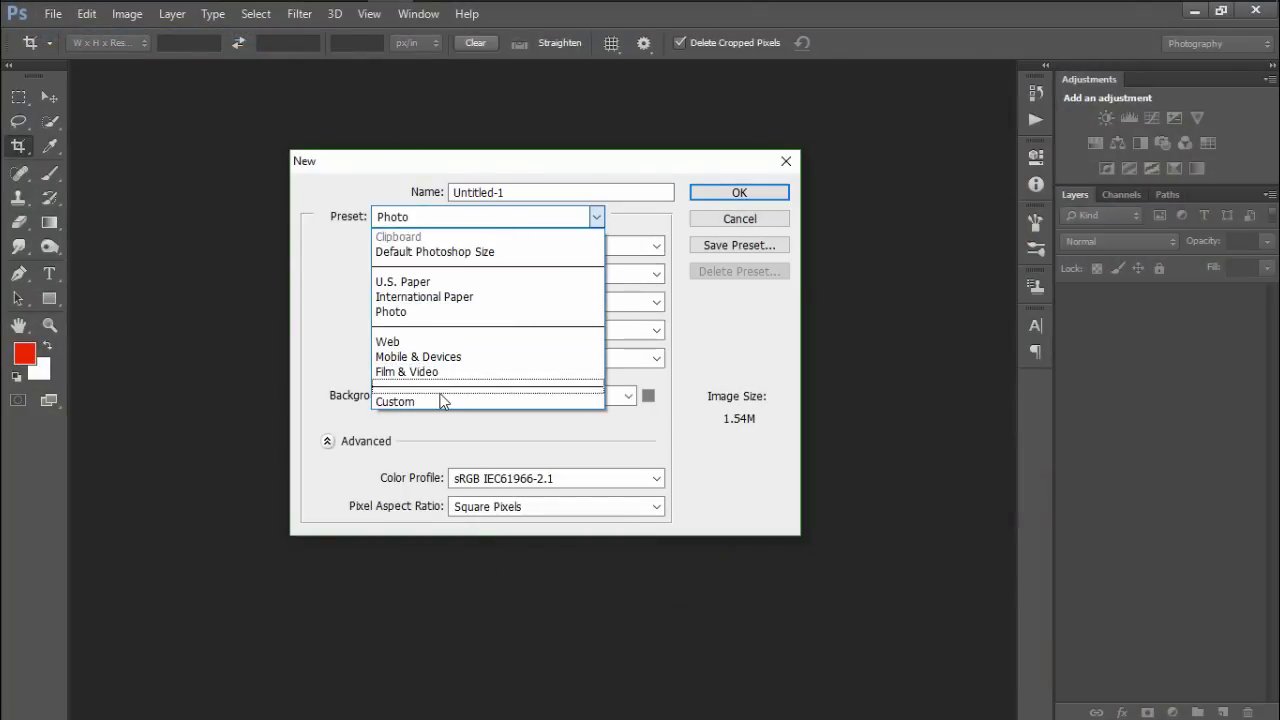
key("Escape")
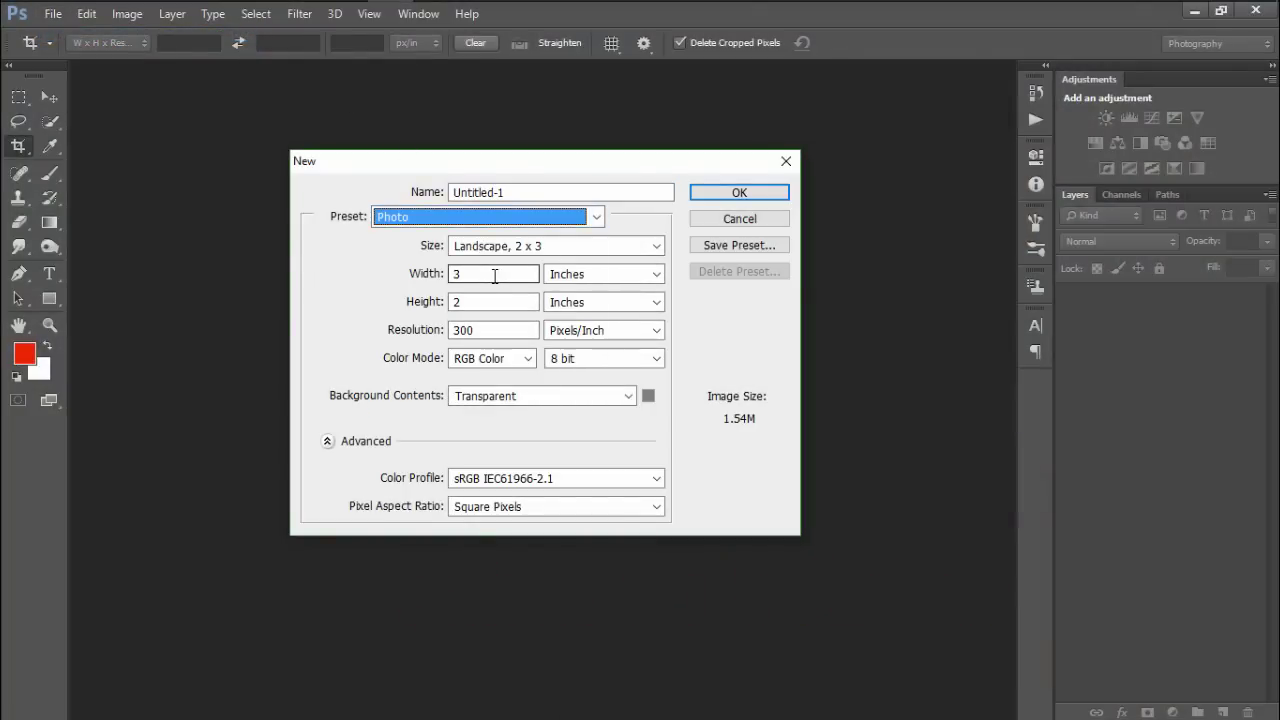
left_click(594, 275)
left_click(594, 289)
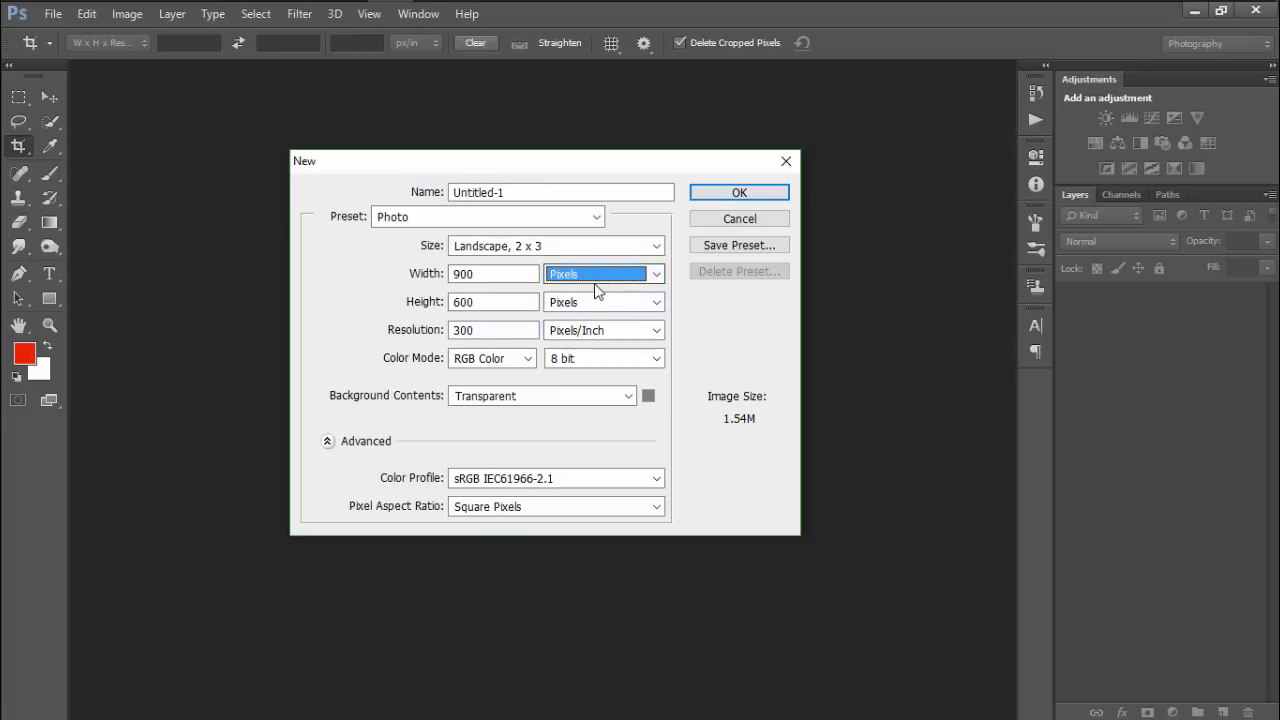
double_click(522, 275)
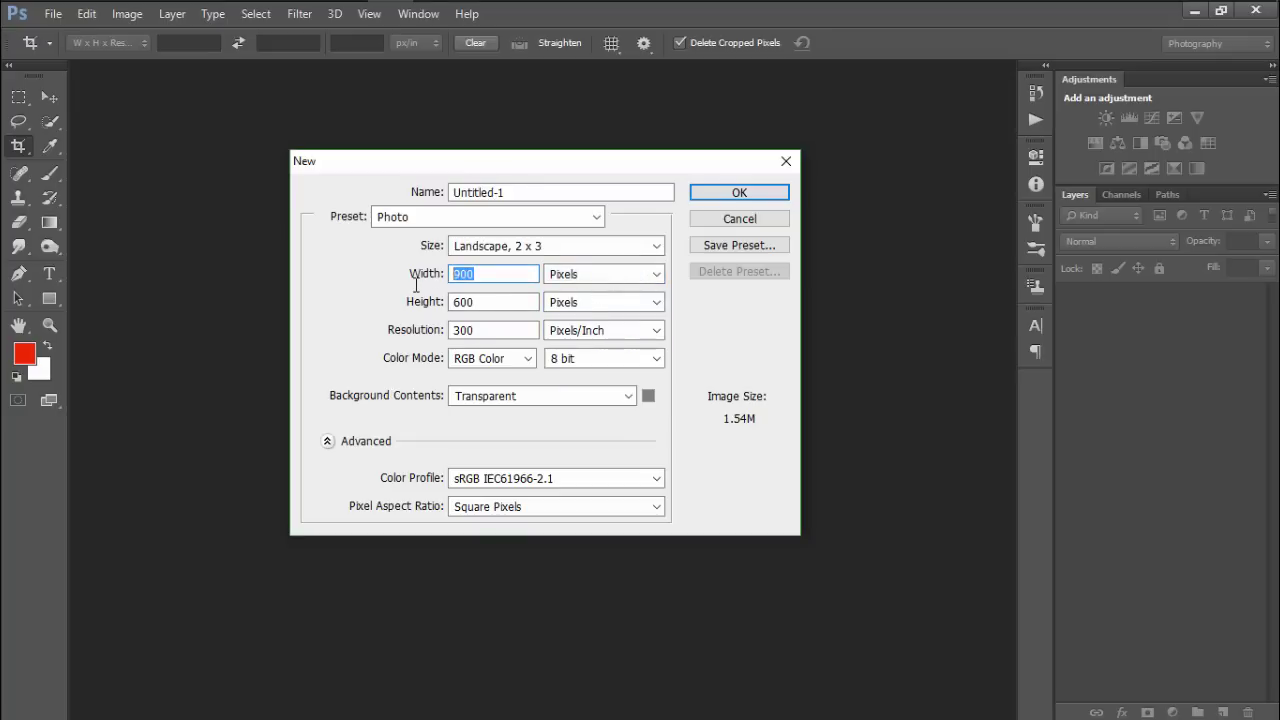
type("2")
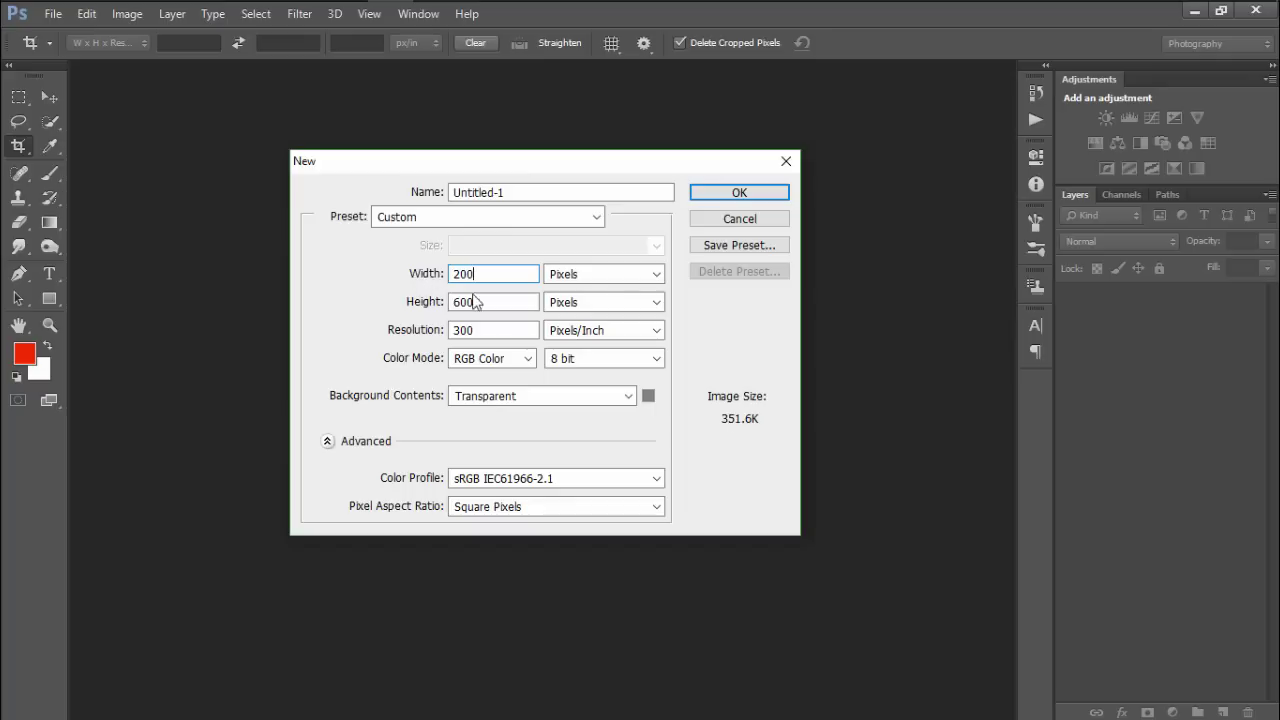
type("0")
key("Tab")
type("2000")
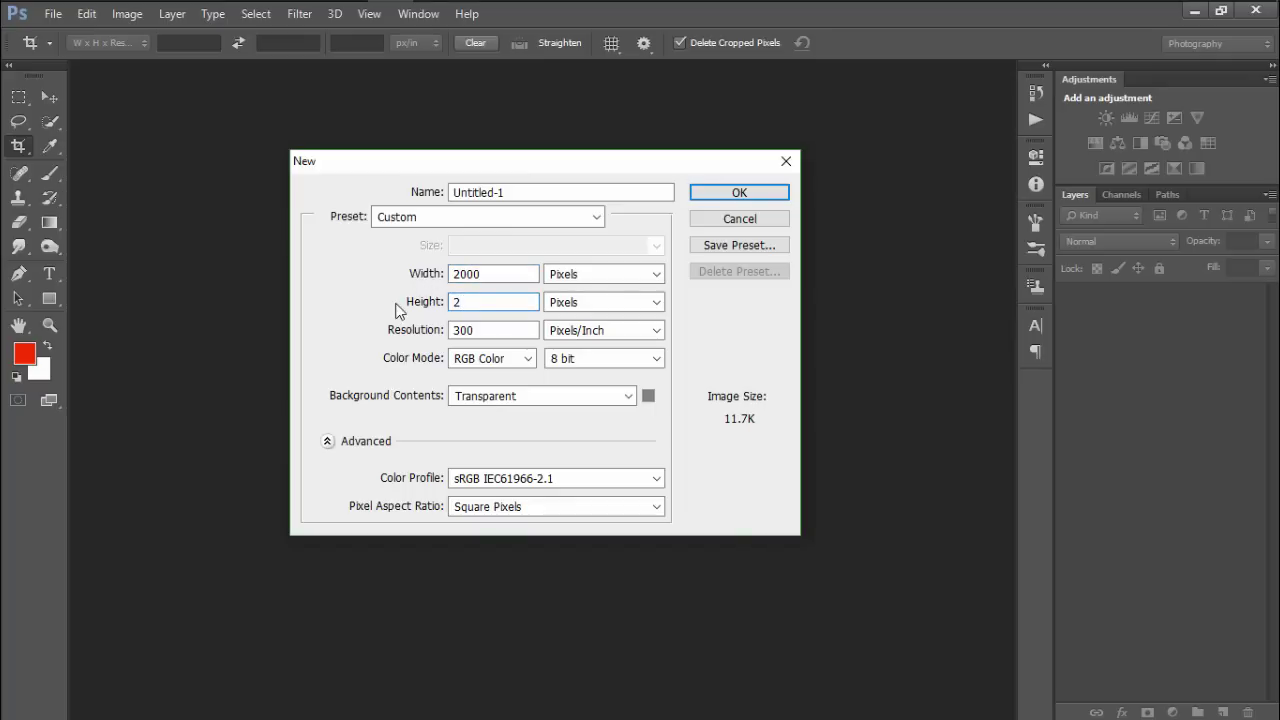
left_click(739, 192)
Dock the new document, then crop the canvas narrower on the left and taller at the top.
left_click_drag(327, 69, 535, 62)
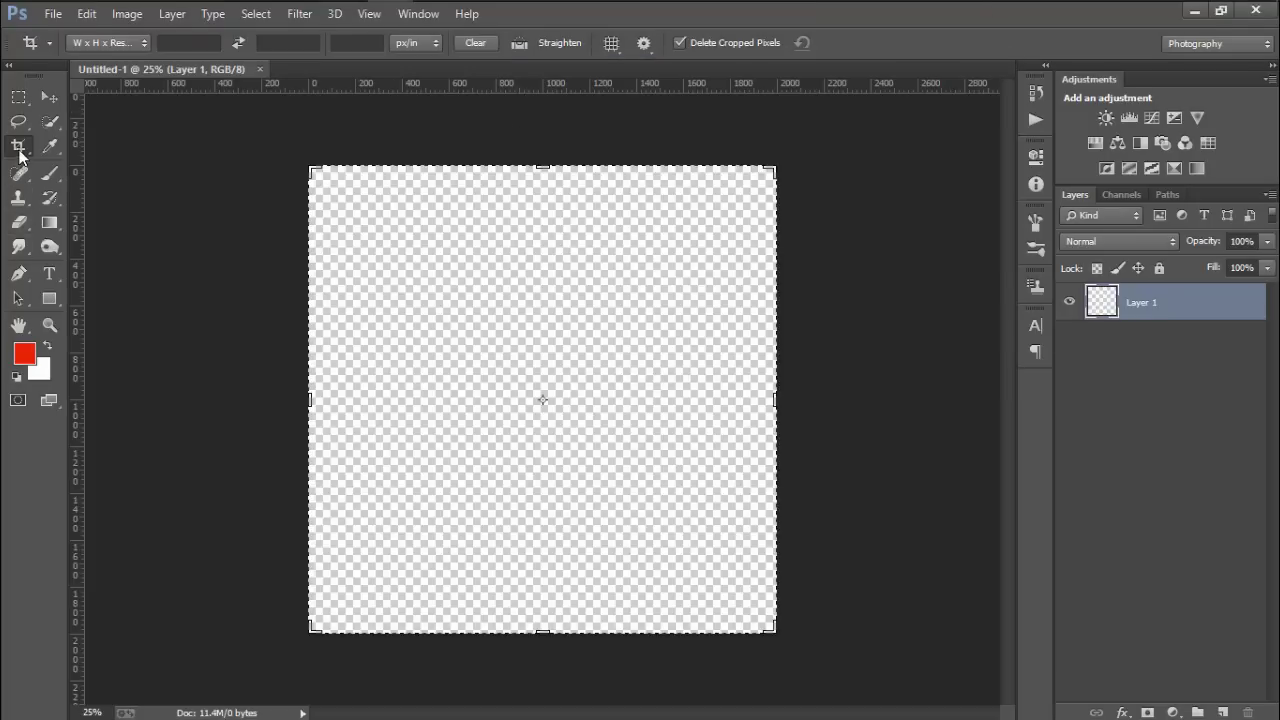
left_click_drag(321, 187, 345, 187)
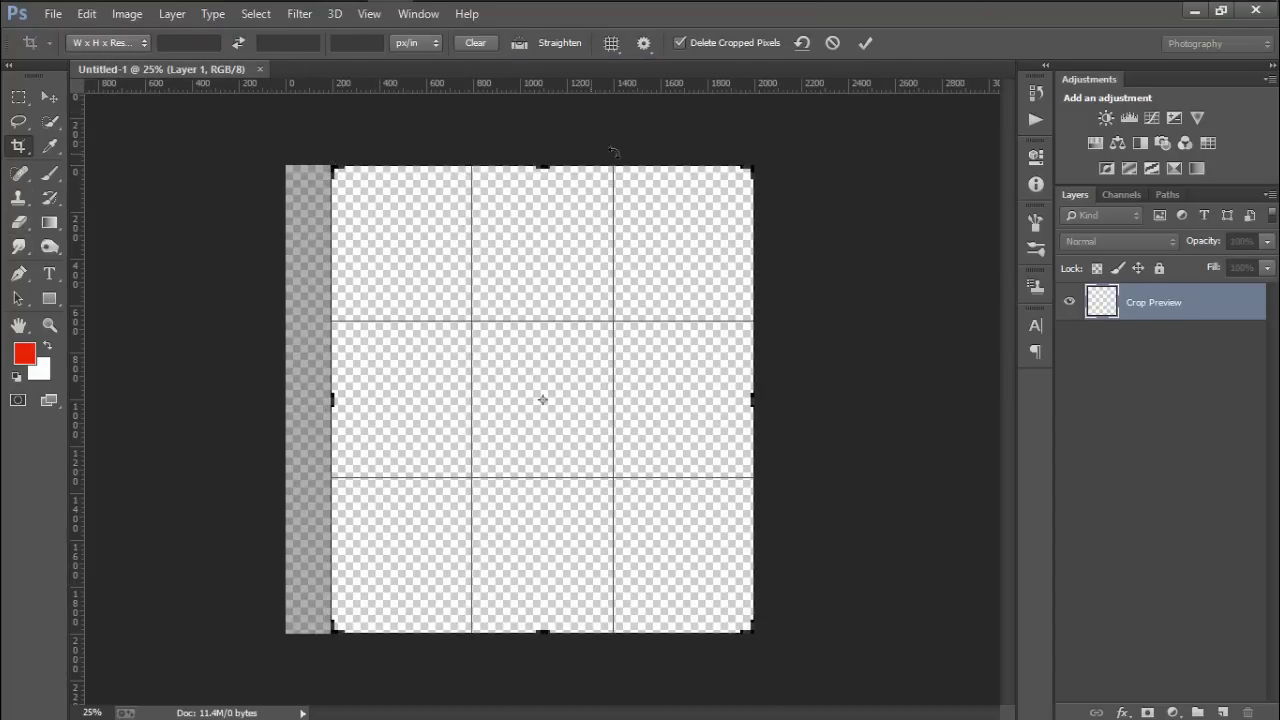
left_click_drag(756, 163, 762, 130)
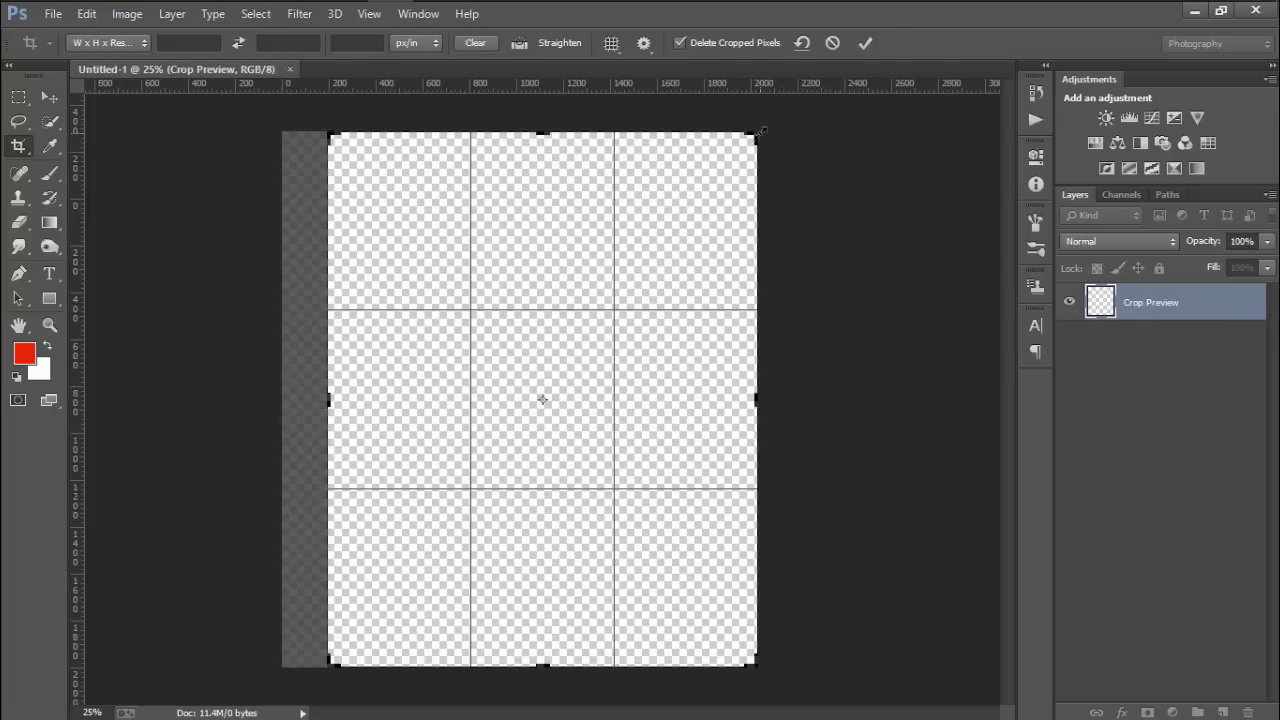
left_click(865, 43)
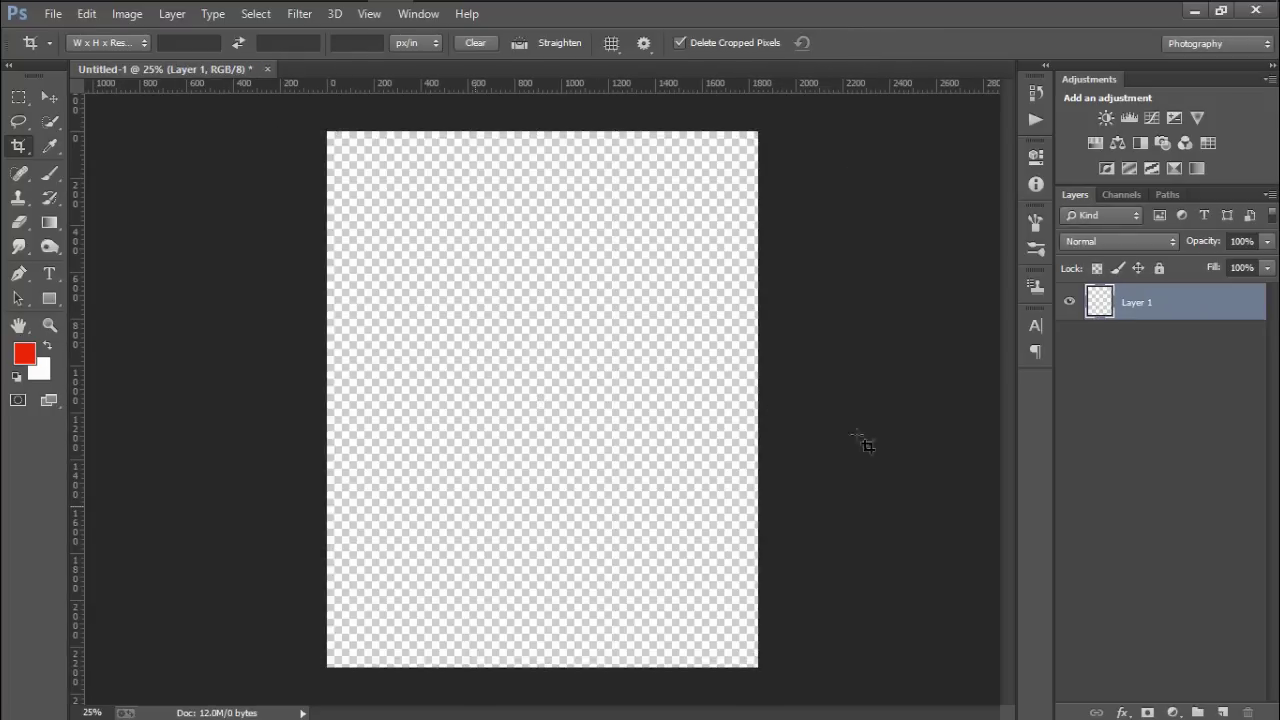
Place the 'background' cracked-ground image embedded along the canvas bottom.
left_click(52, 13)
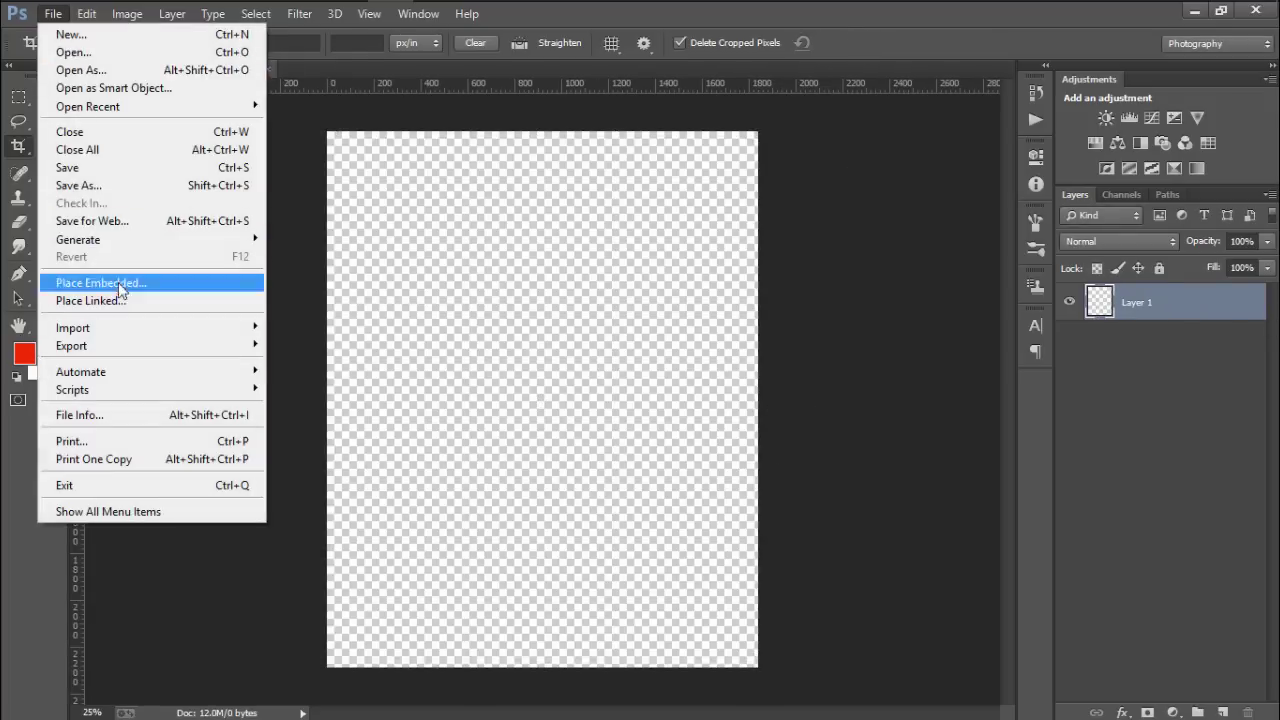
left_click(240, 284)
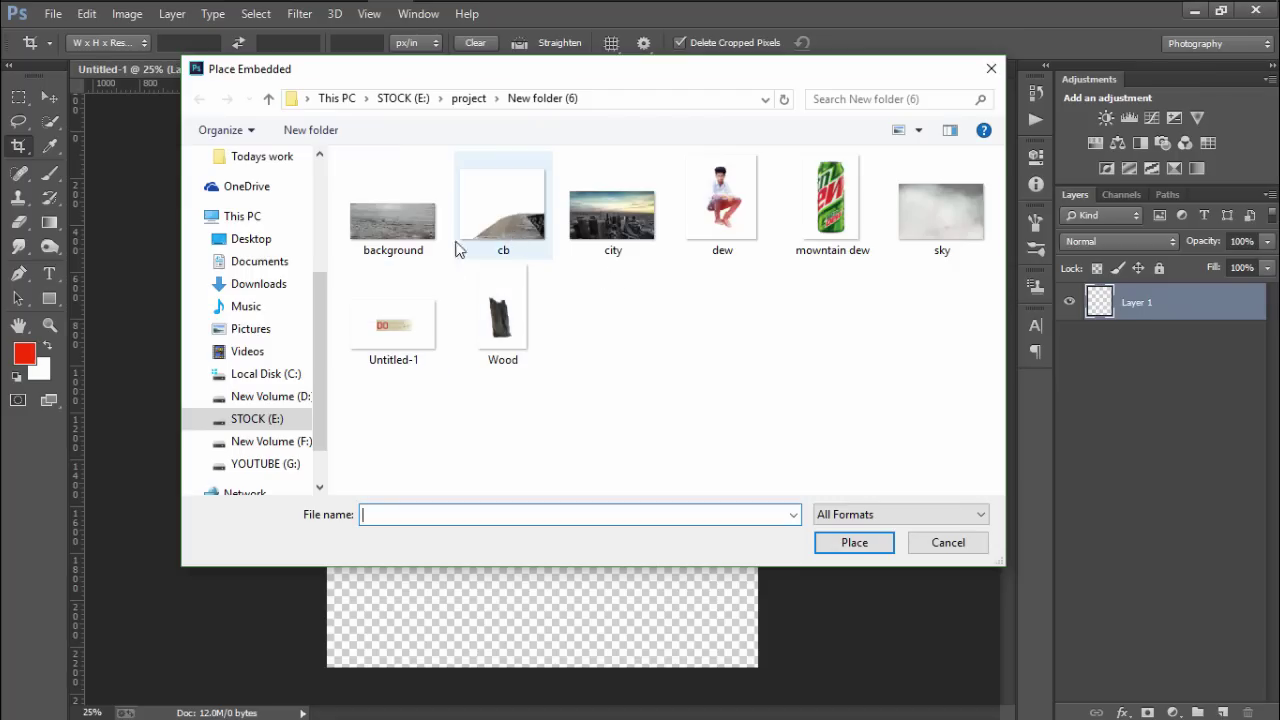
left_click(423, 246)
left_click(854, 543)
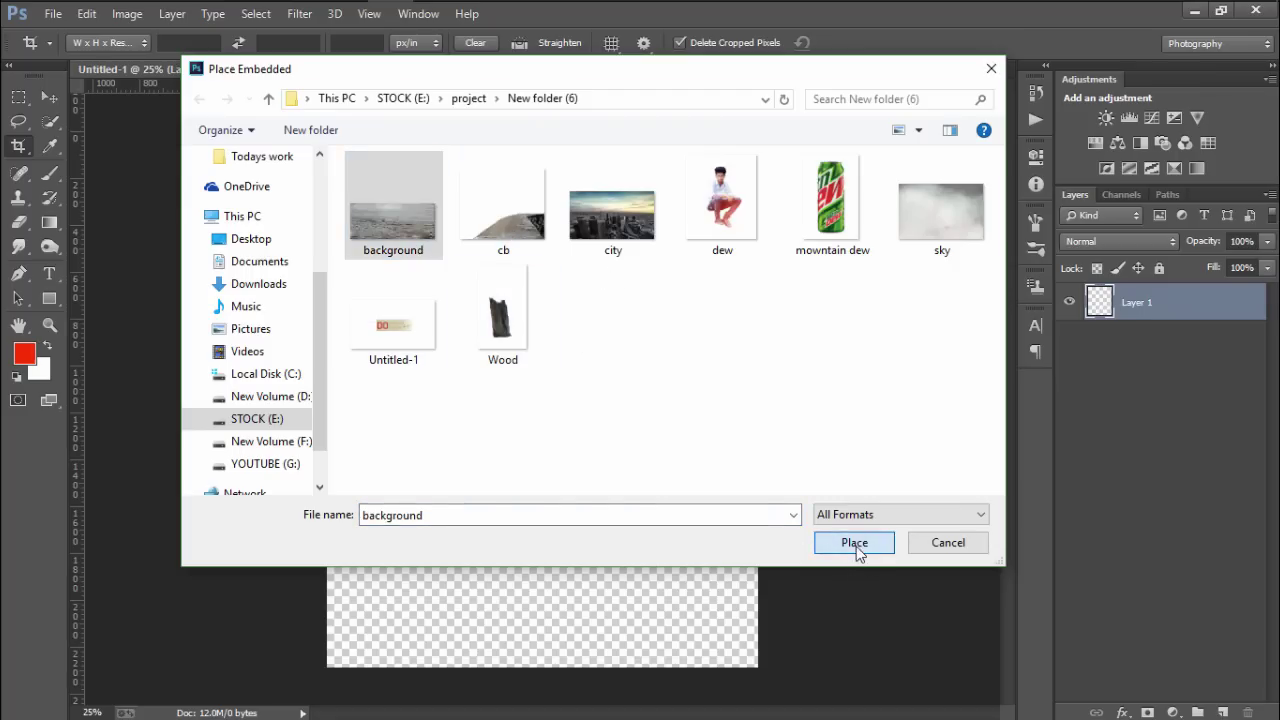
mouse_move(607, 364)
left_mouse_down()
mouse_move(652, 568)
mouse_move(626, 553)
left_mouse_up()
right_click(626, 553)
left_click(776, 260)
key("c")
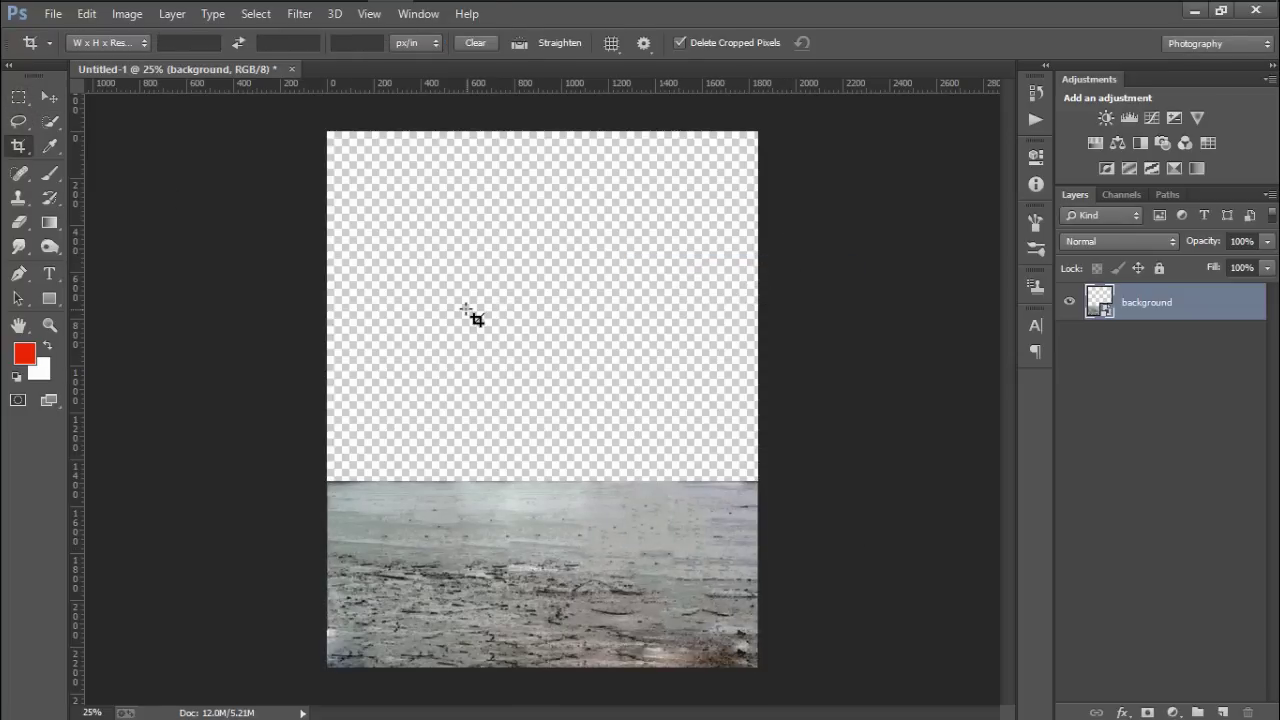
Duplicate the ground layer, move the copy above the original, and shorten it.
key("ctrl+j")
key("v")
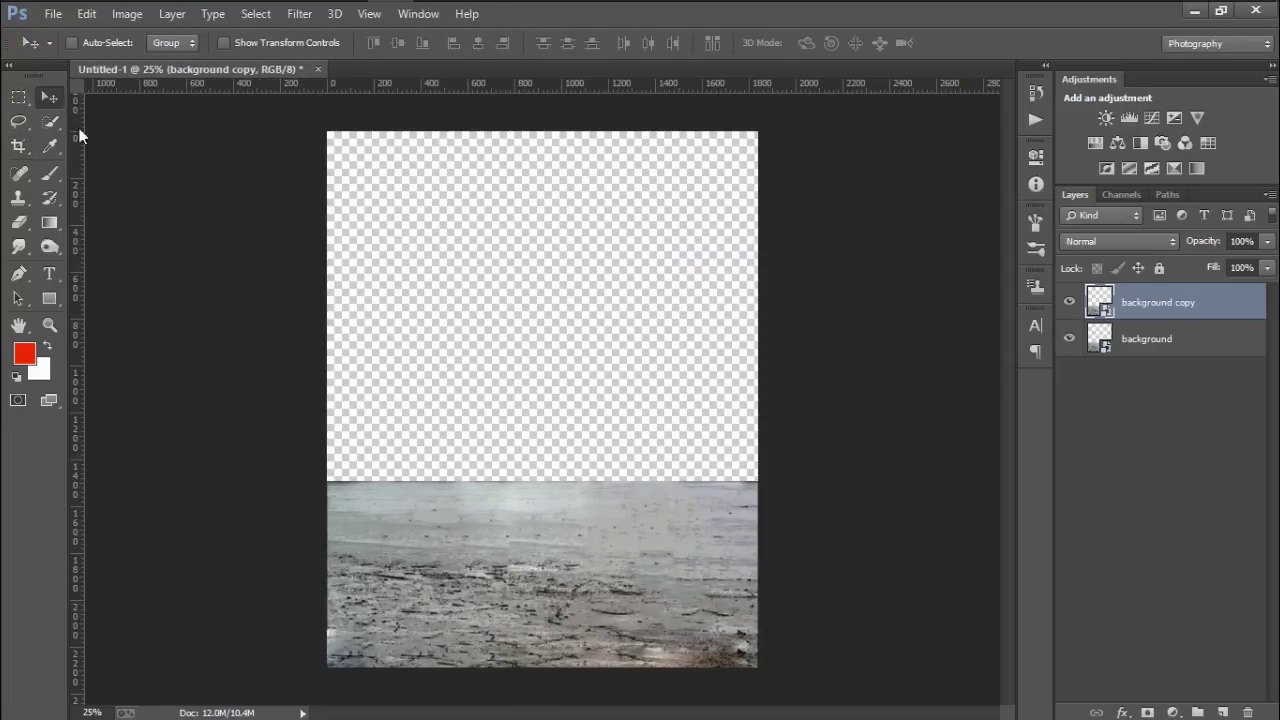
mouse_move(491, 417)
left_mouse_down()
mouse_move(477, 377)
mouse_move(482, 413)
left_mouse_up()
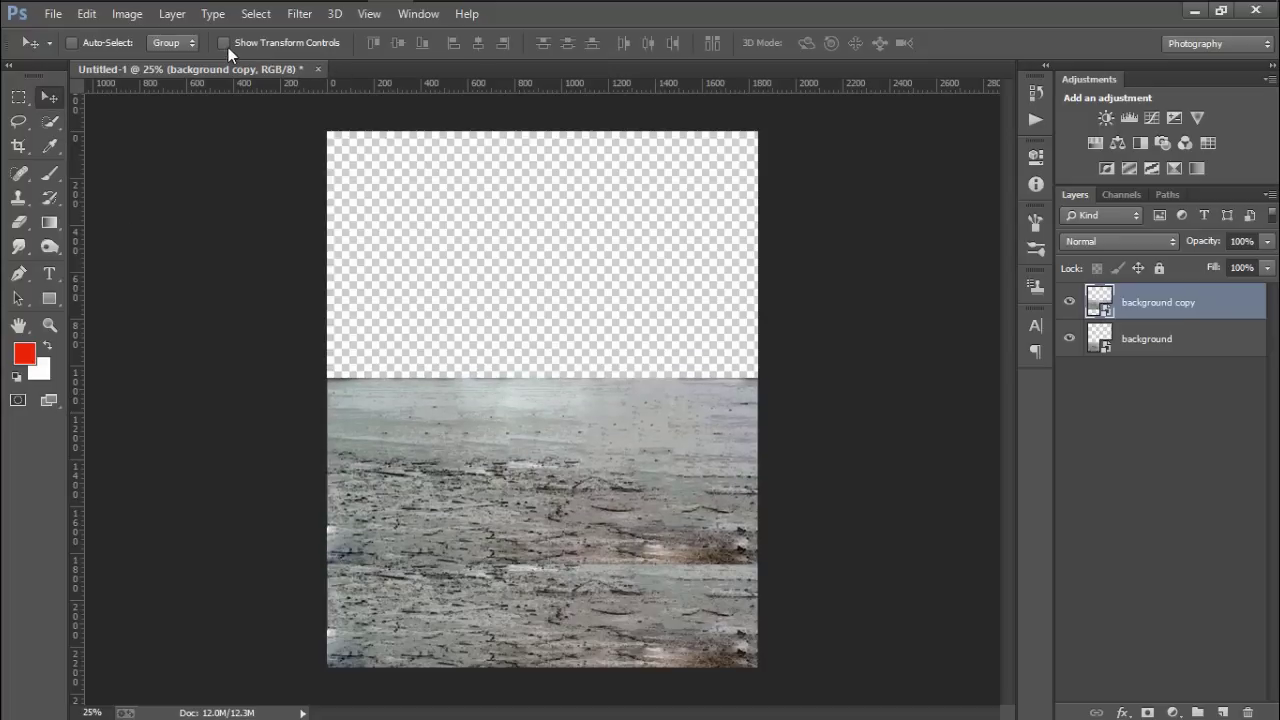
left_click_drag(541, 379, 541, 459)
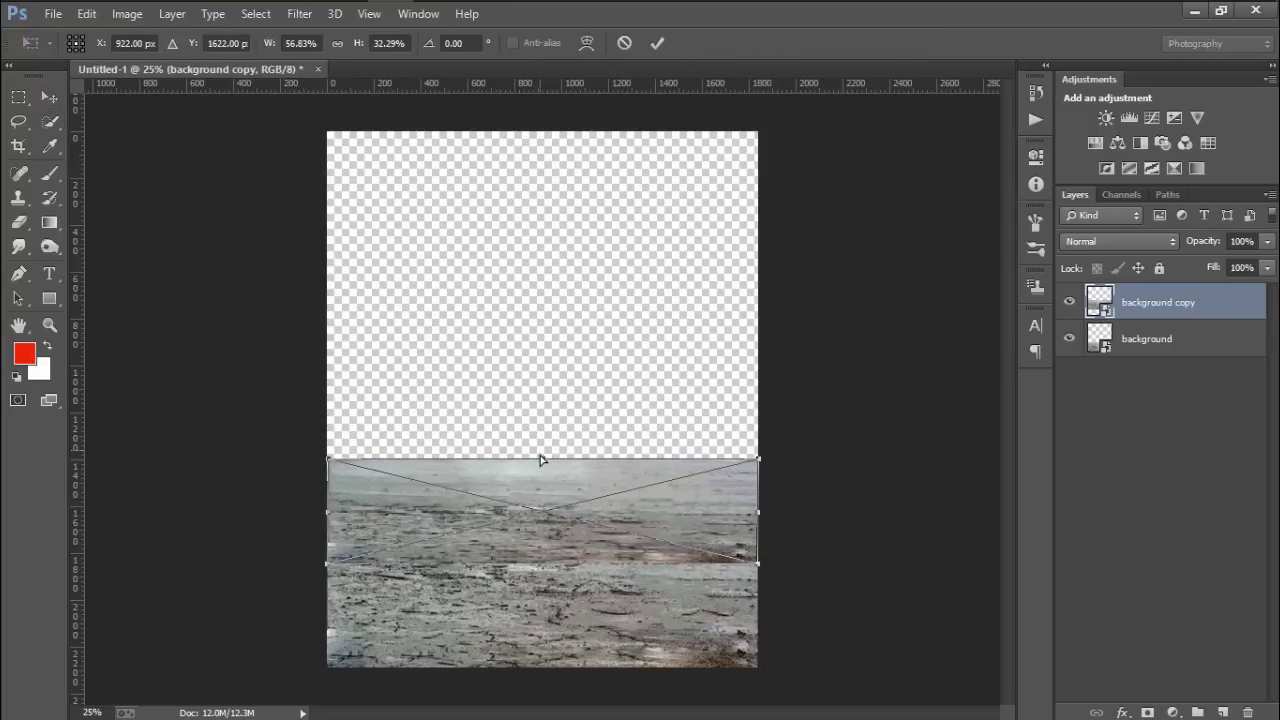
left_click(659, 45)
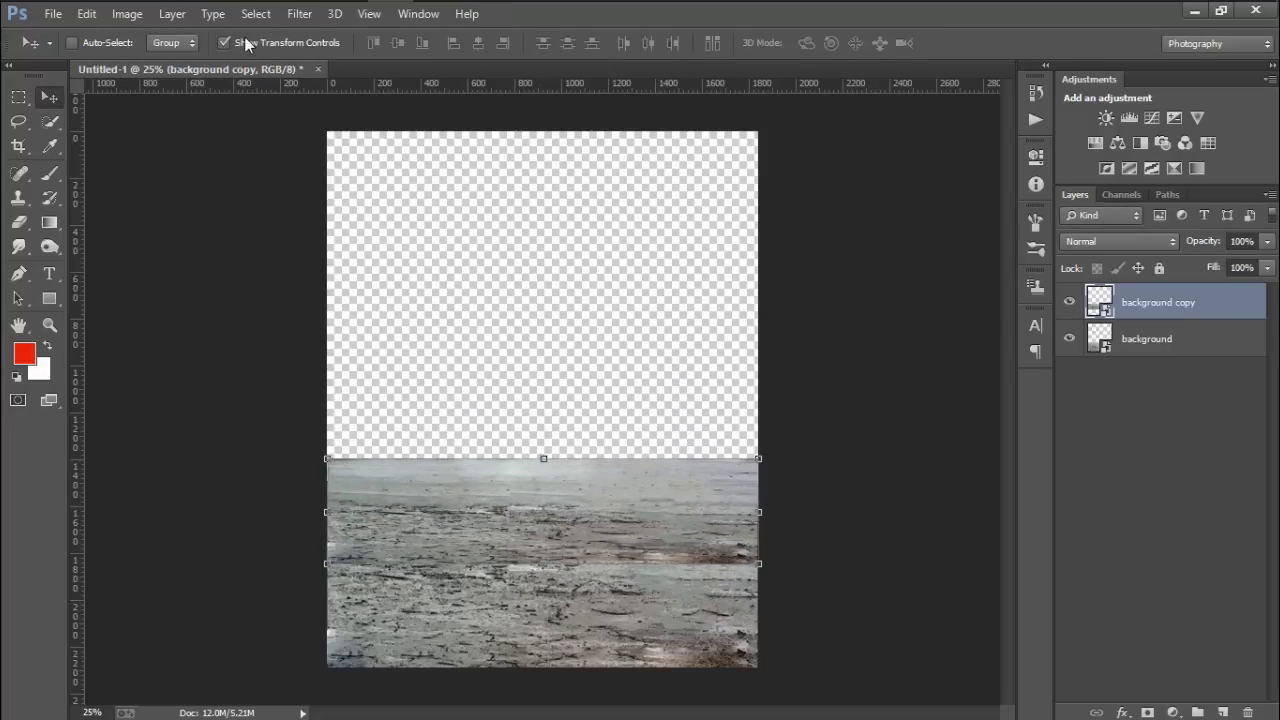
Rasterize the duplicate and erase the hard seam between the two ground strips.
left_click(18, 222)
left_click(445, 573)
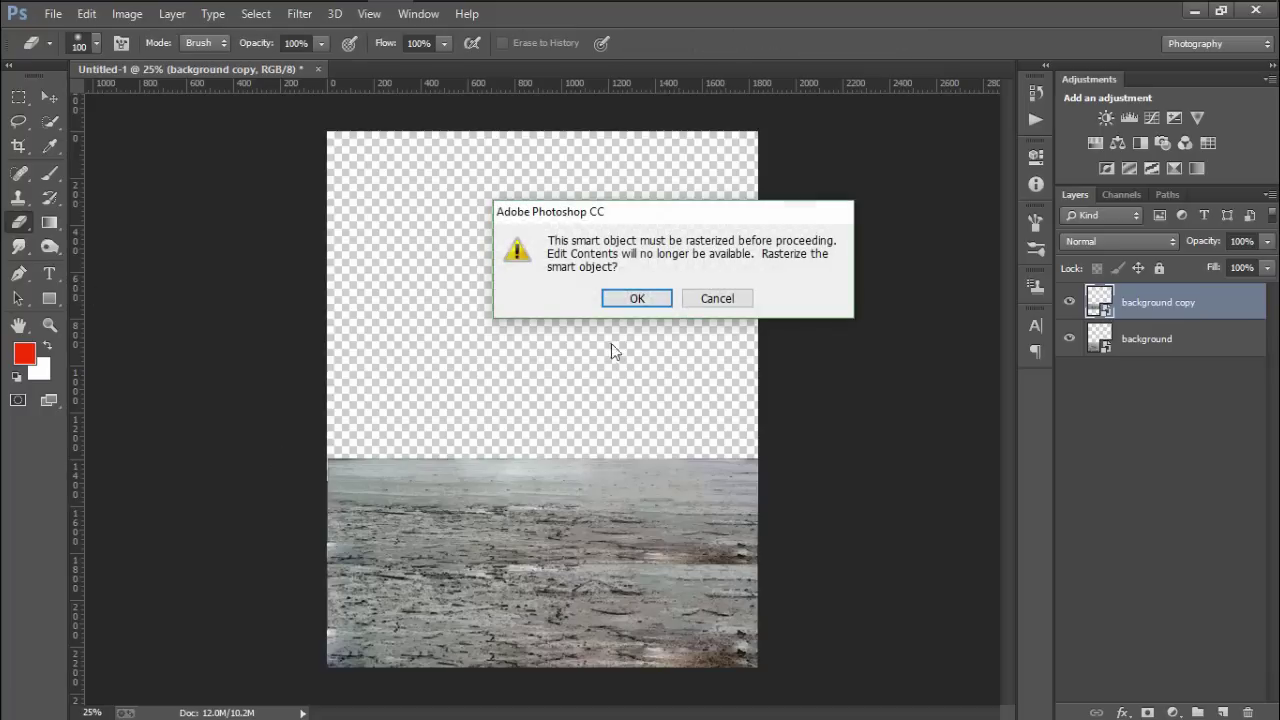
left_click(637, 298)
left_click_drag(533, 565, 428, 573)
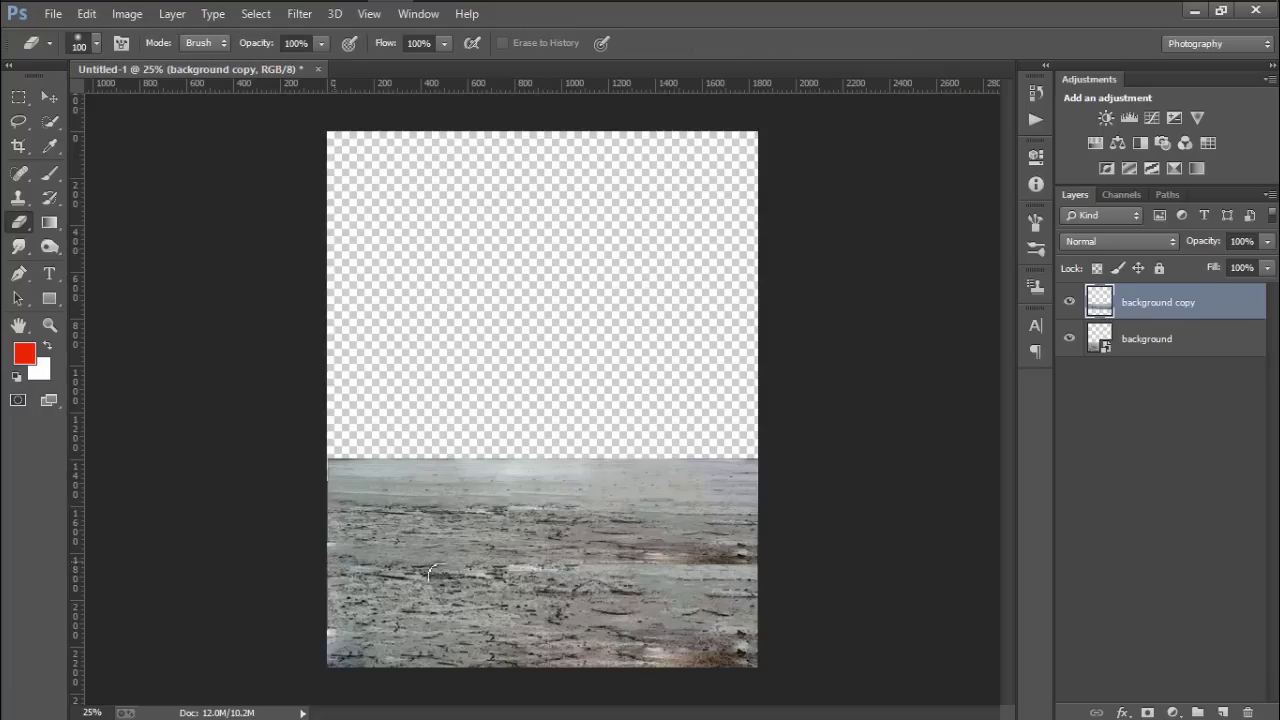
left_click_drag(540, 568, 862, 562)
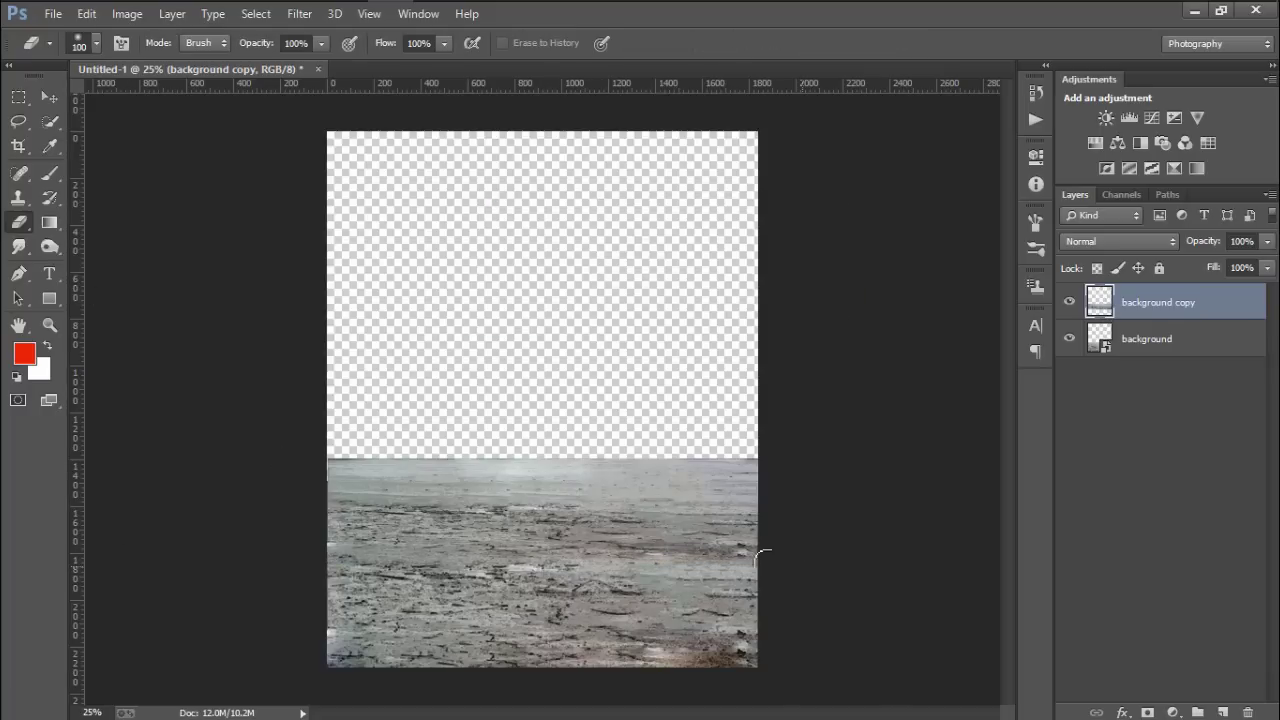
Merge both ground layers into one and duplicate the merged layer.
left_click(1166, 345, "shift")
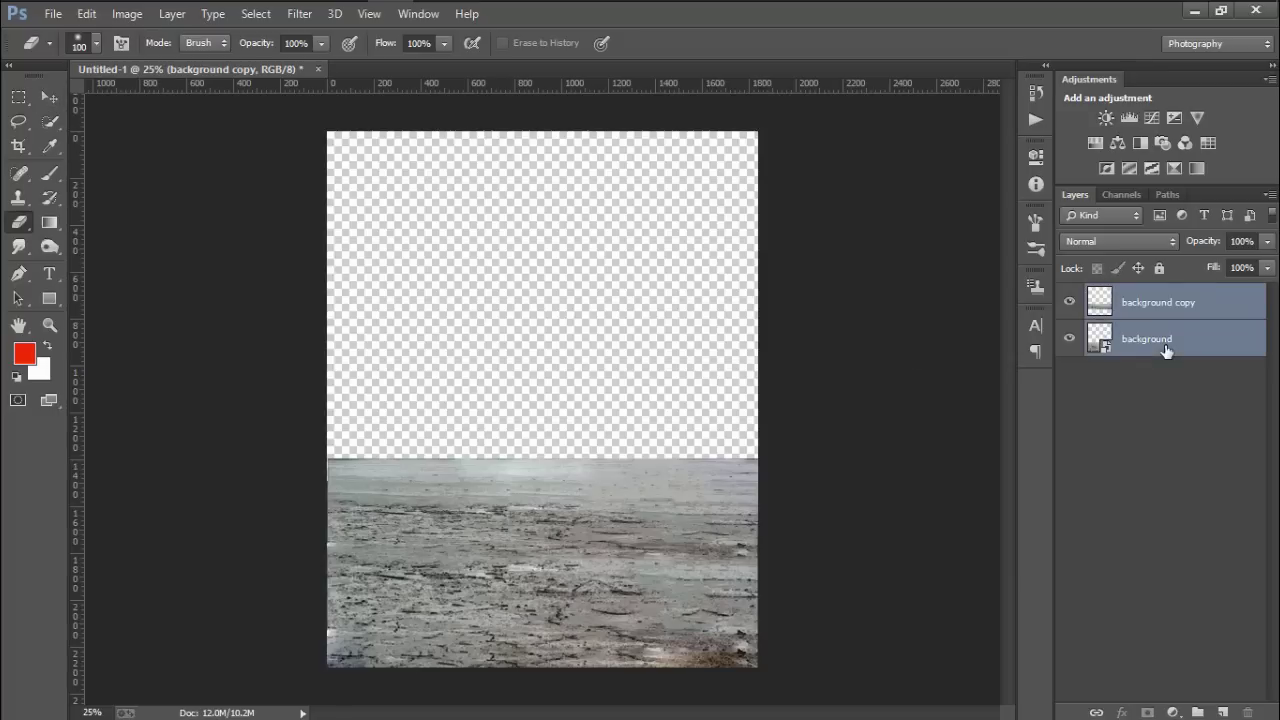
right_click(1166, 350)
left_click(898, 557)
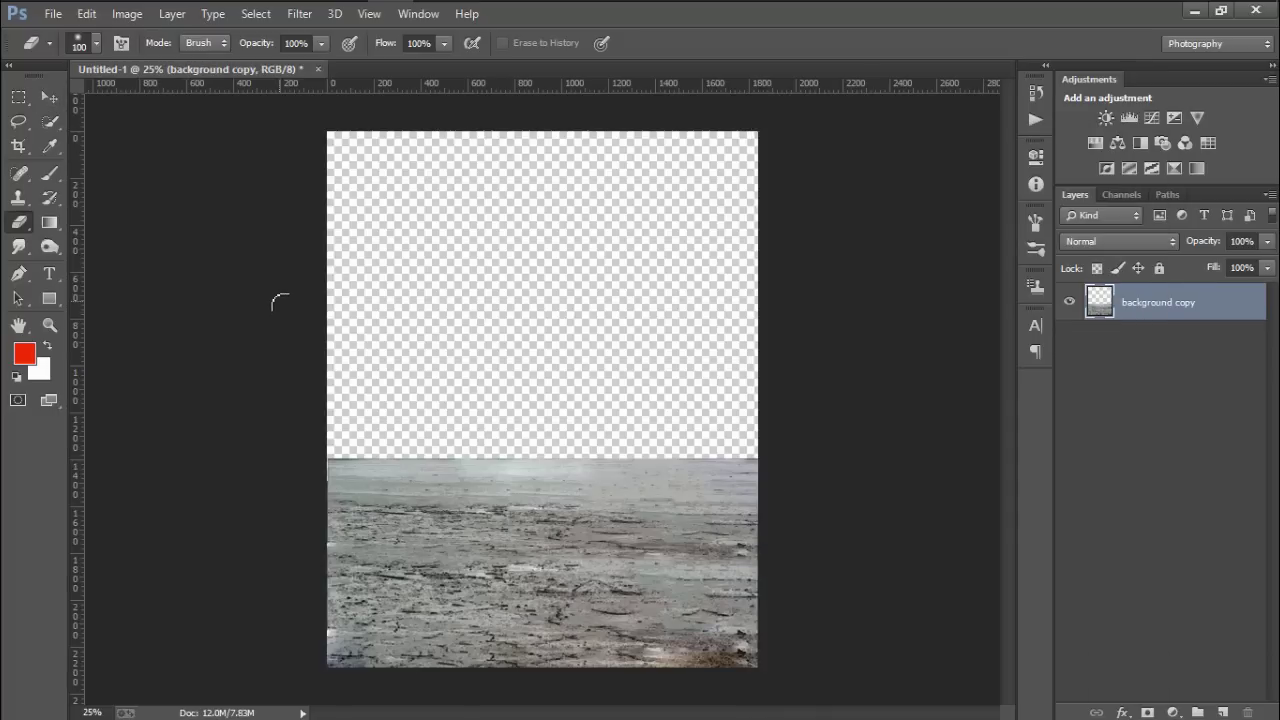
key("ctrl+j")
Move the ground copy higher and distort its corners outward for perspective.
key("v")
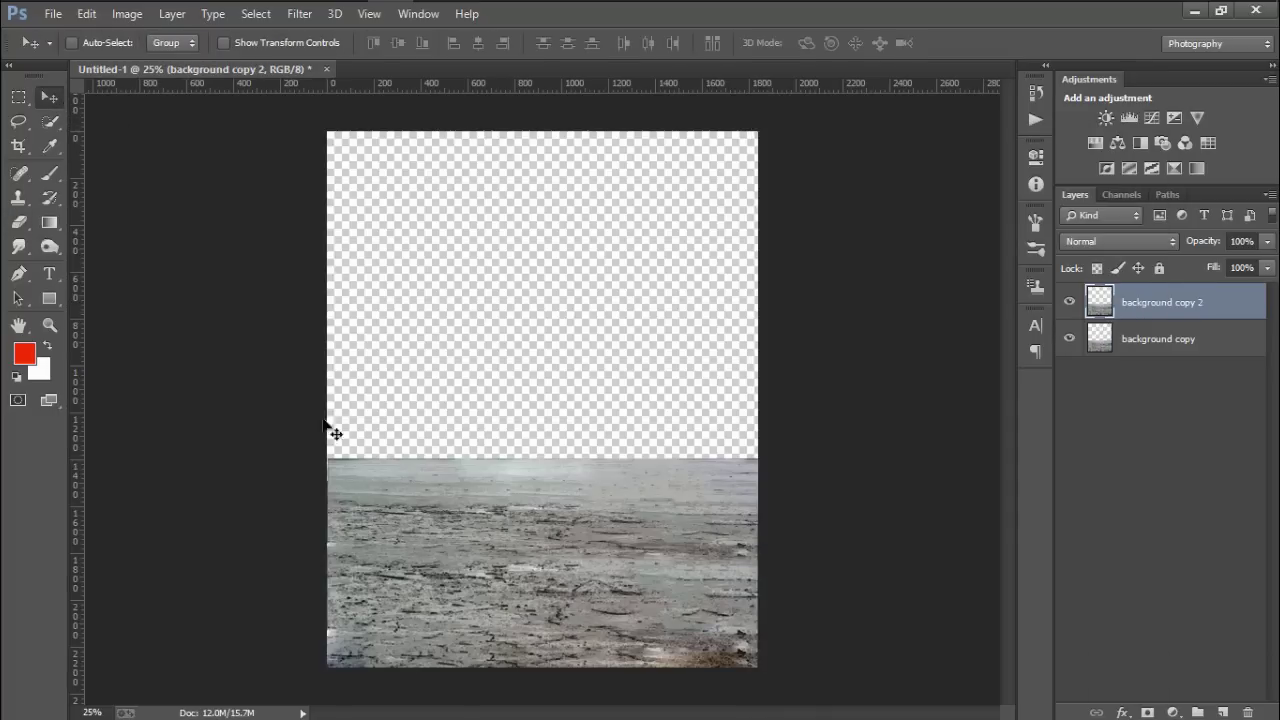
mouse_move(330, 428)
left_mouse_down()
mouse_move(463, 360)
mouse_move(429, 363)
mouse_move(462, 384)
mouse_move(451, 384)
left_mouse_up()
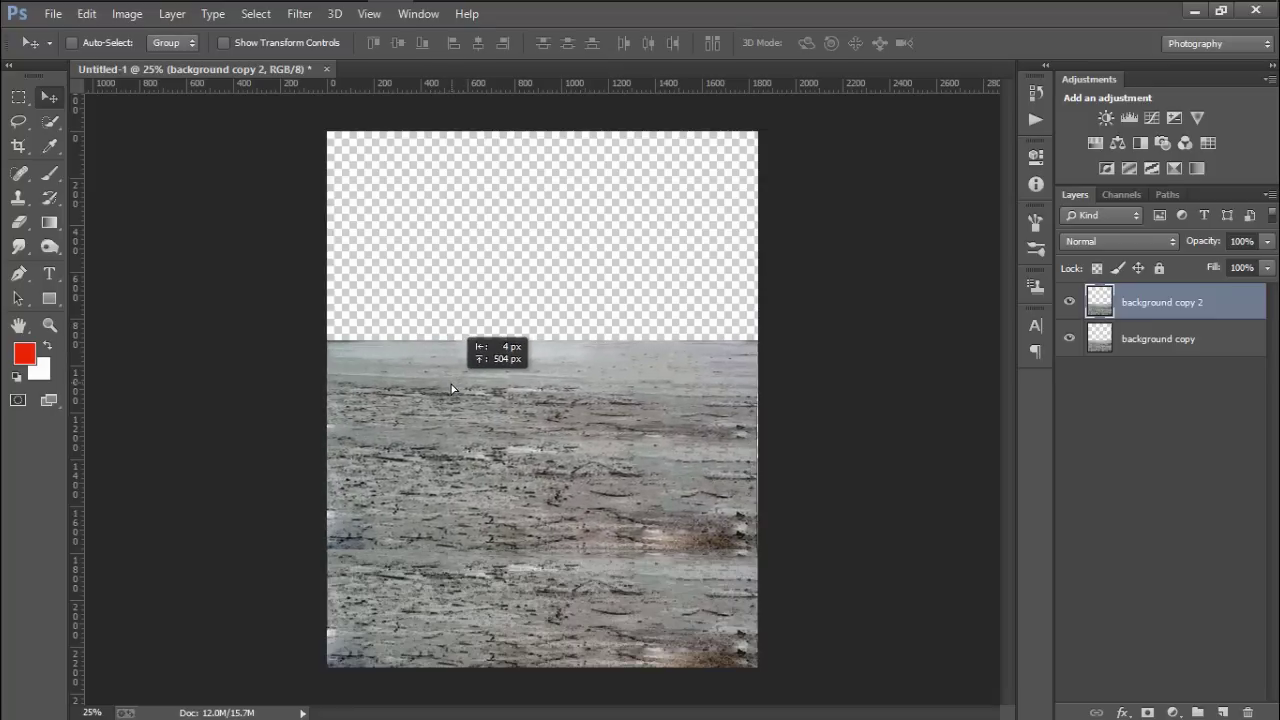
left_click(224, 43)
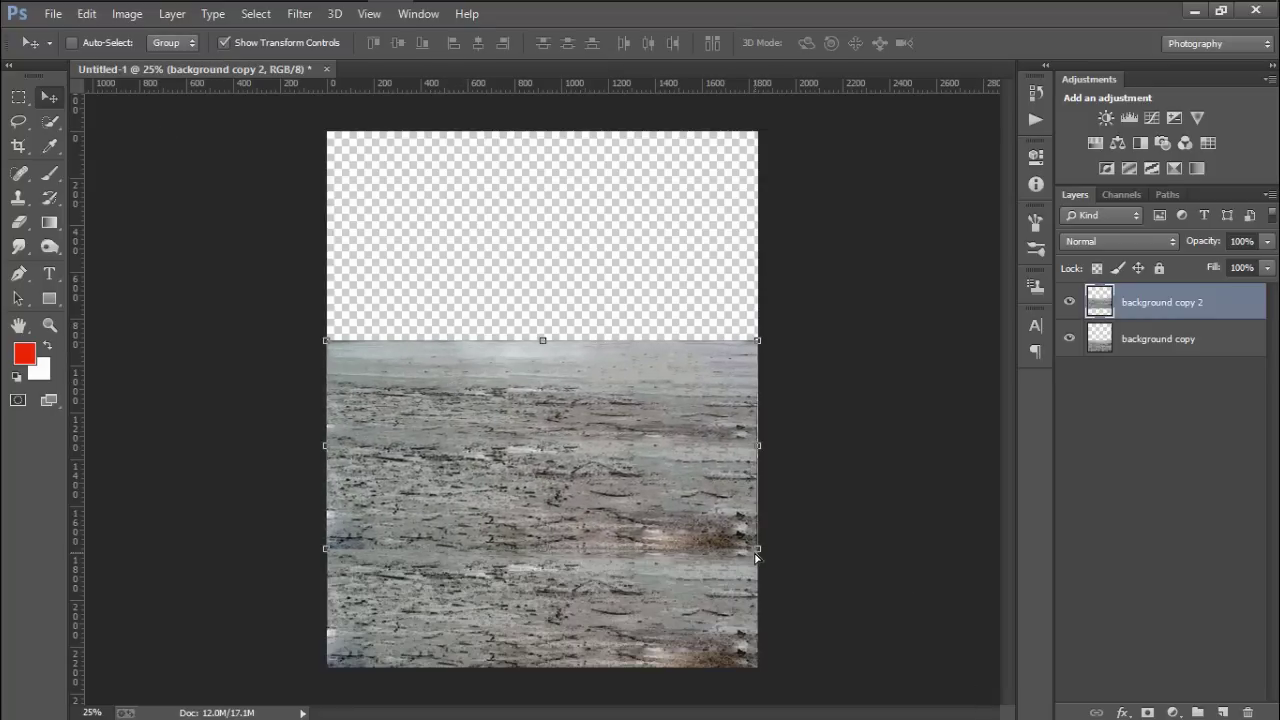
left_click_drag(757, 548, 782, 571)
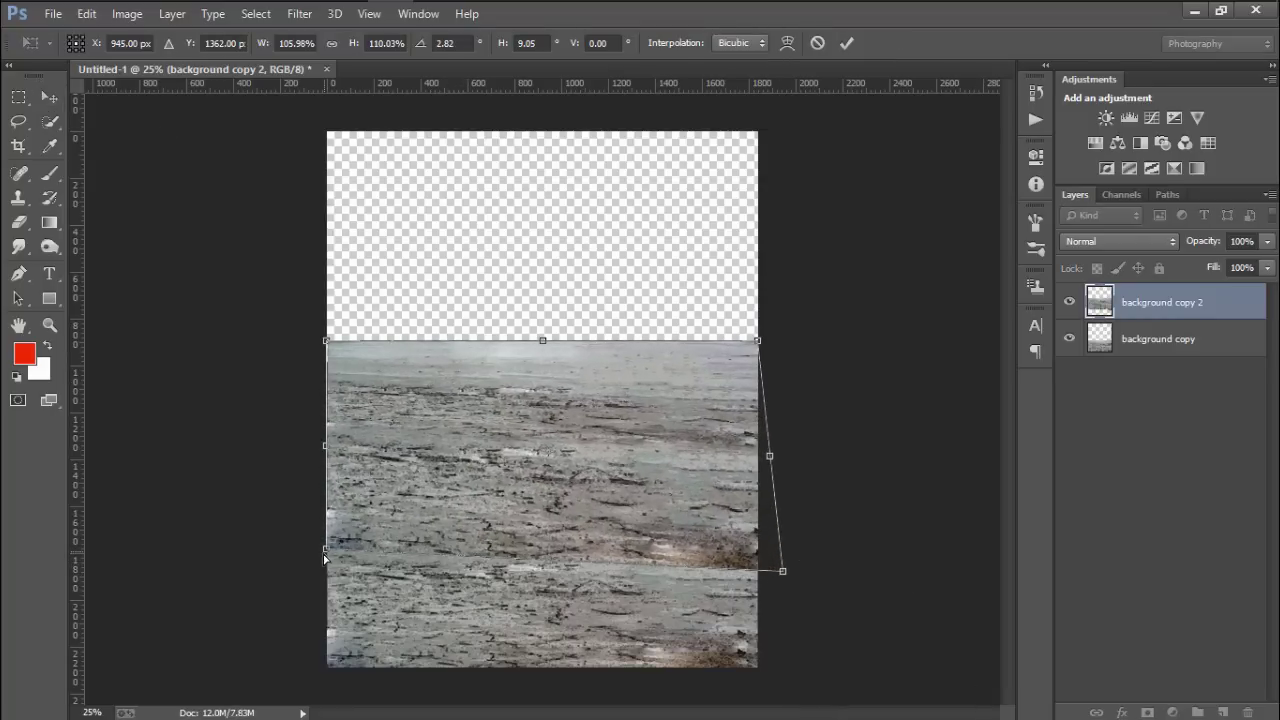
left_click_drag(324, 556, 308, 573)
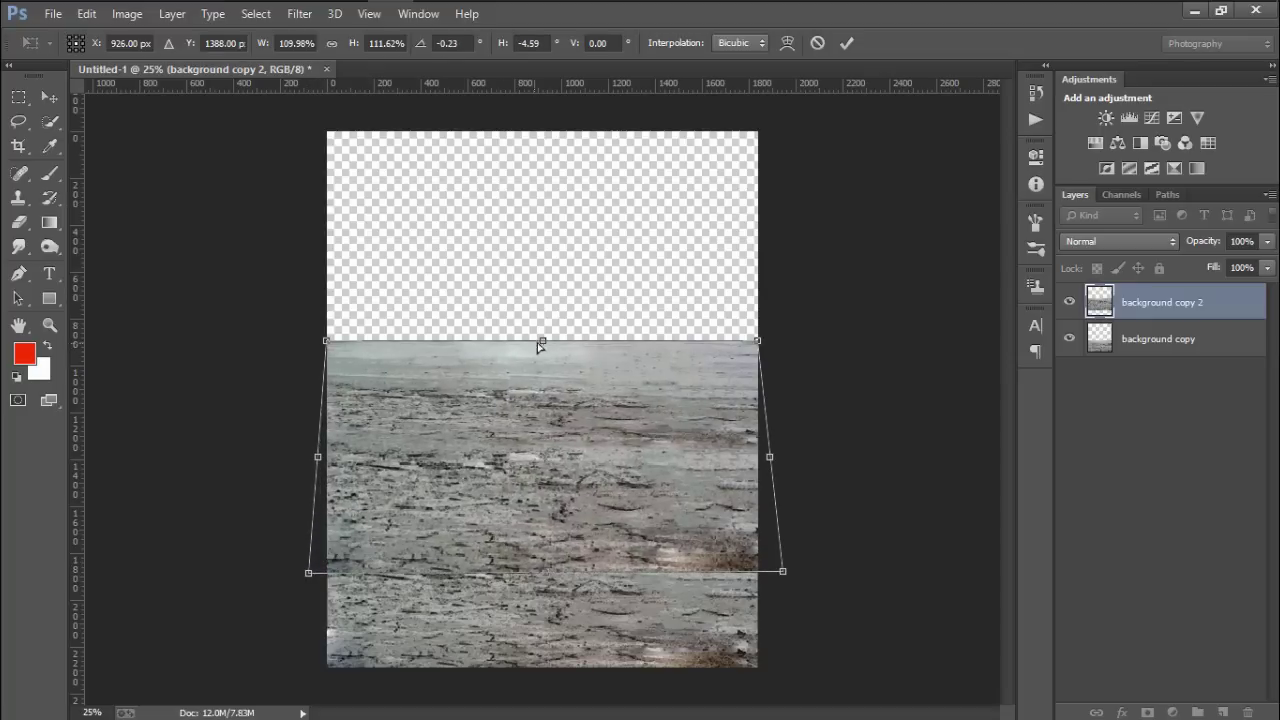
left_click_drag(540, 342, 547, 440)
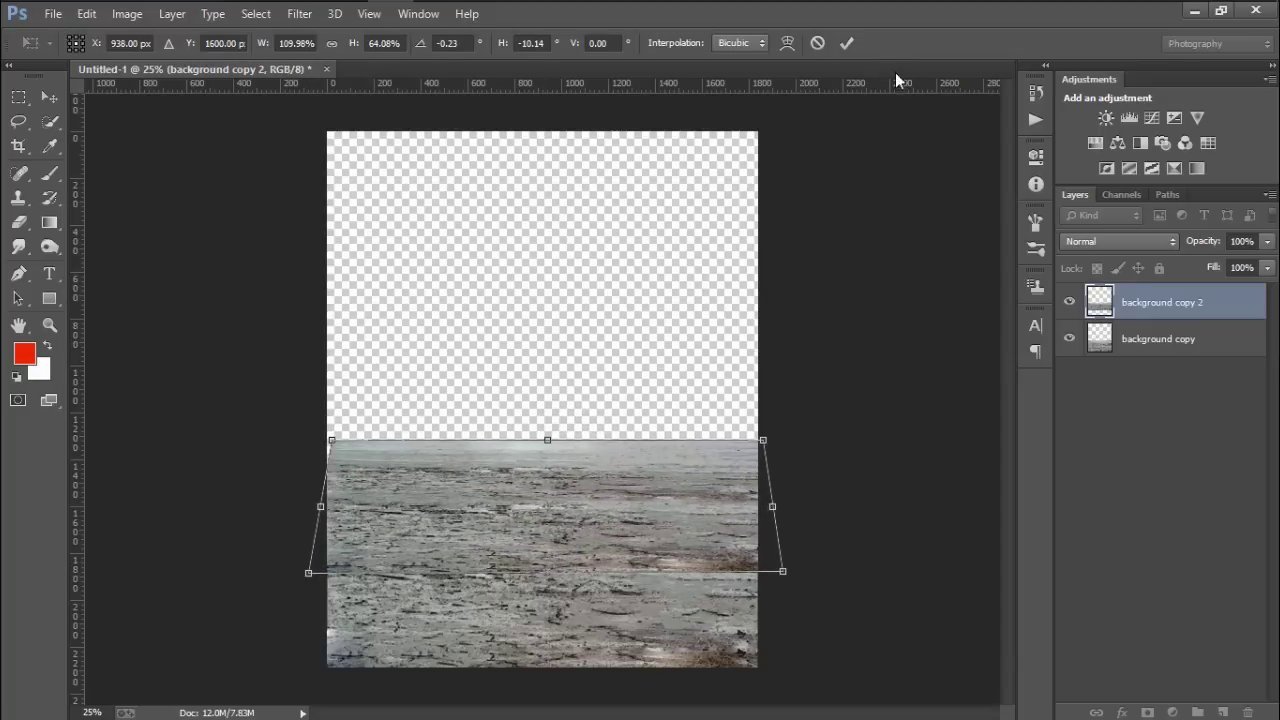
left_click(848, 44)
left_click(225, 43)
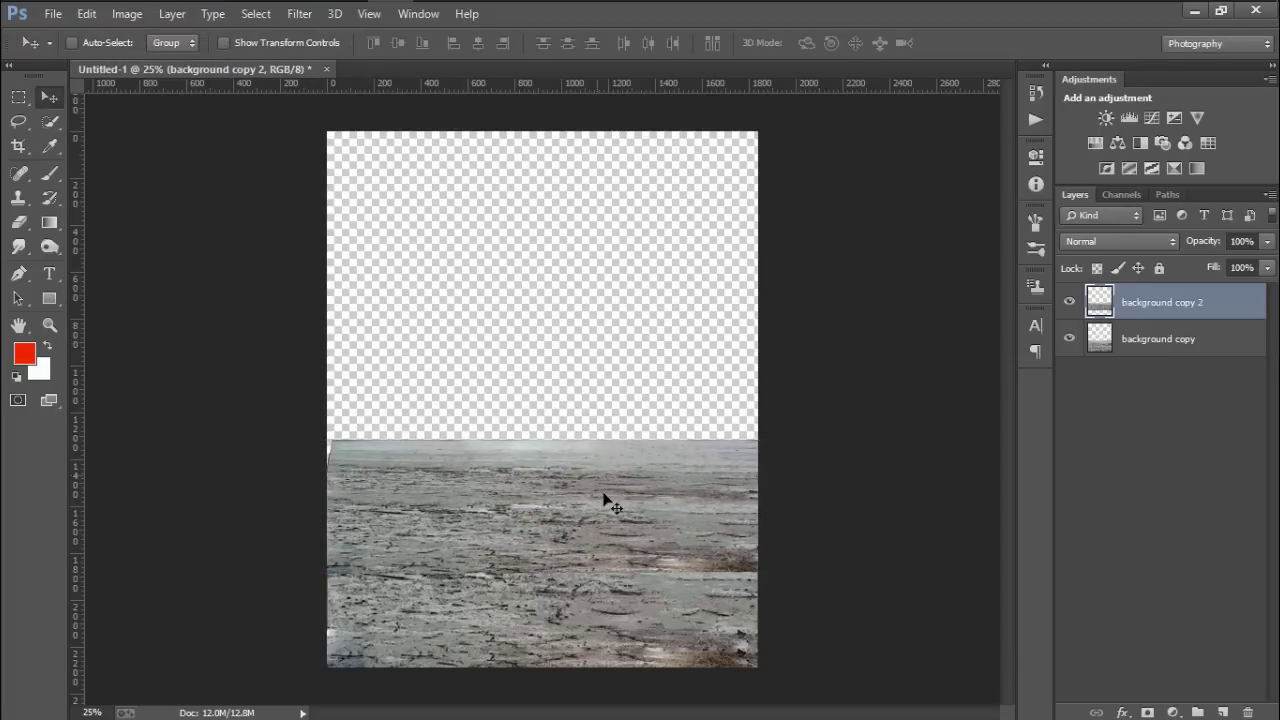
mouse_move(600, 500)
left_mouse_down()
mouse_move(575, 415)
mouse_move(575, 470)
left_mouse_up()
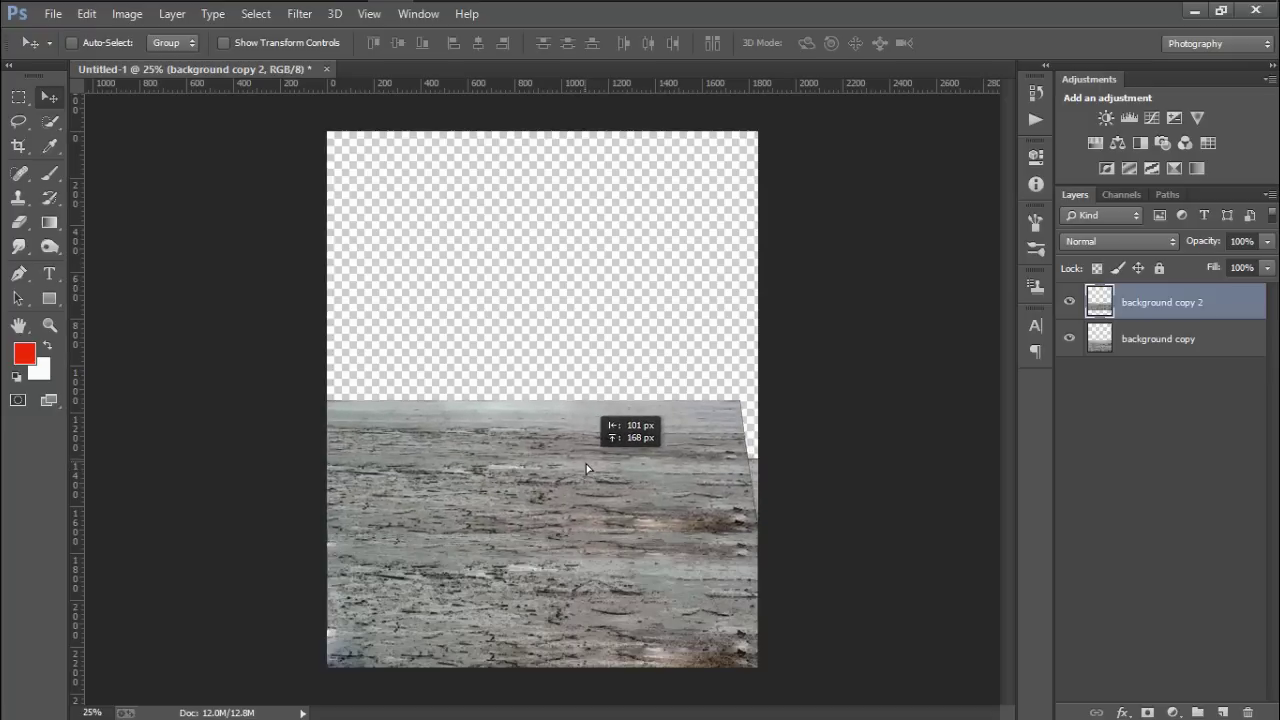
Reshape the ground copy again so its top edge sits level and lower.
left_click(18, 222)
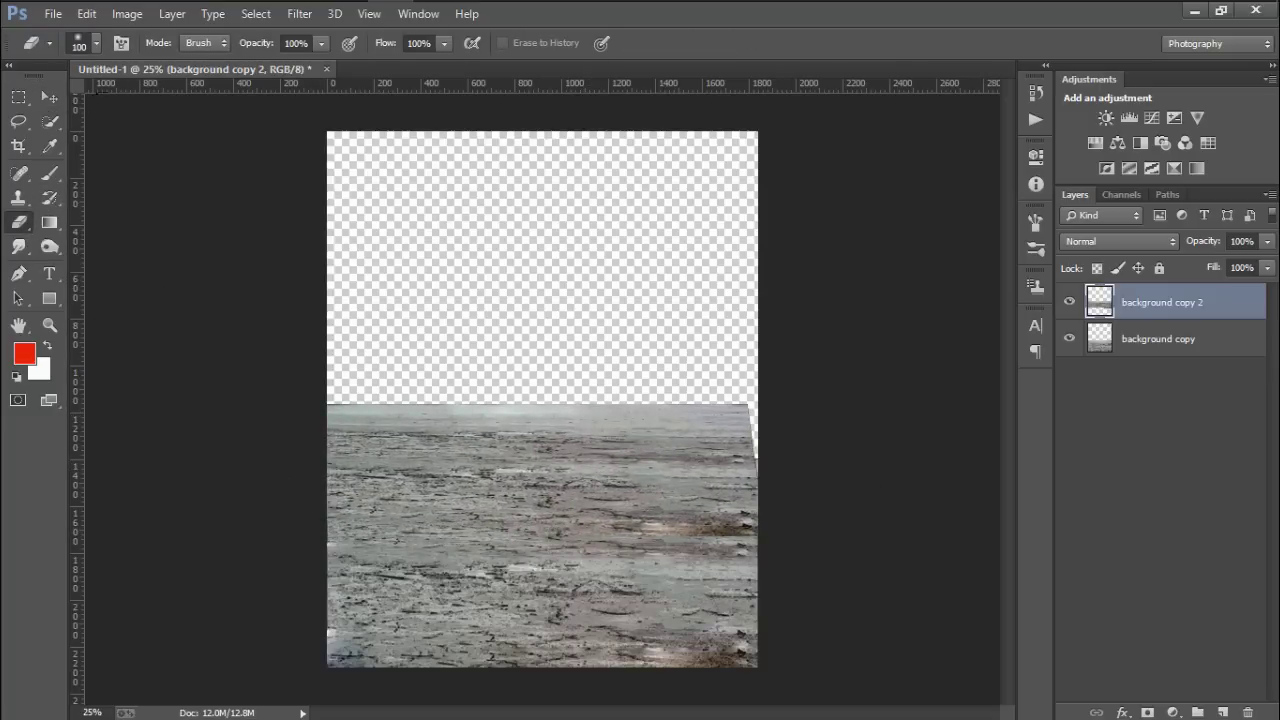
left_click(60, 100)
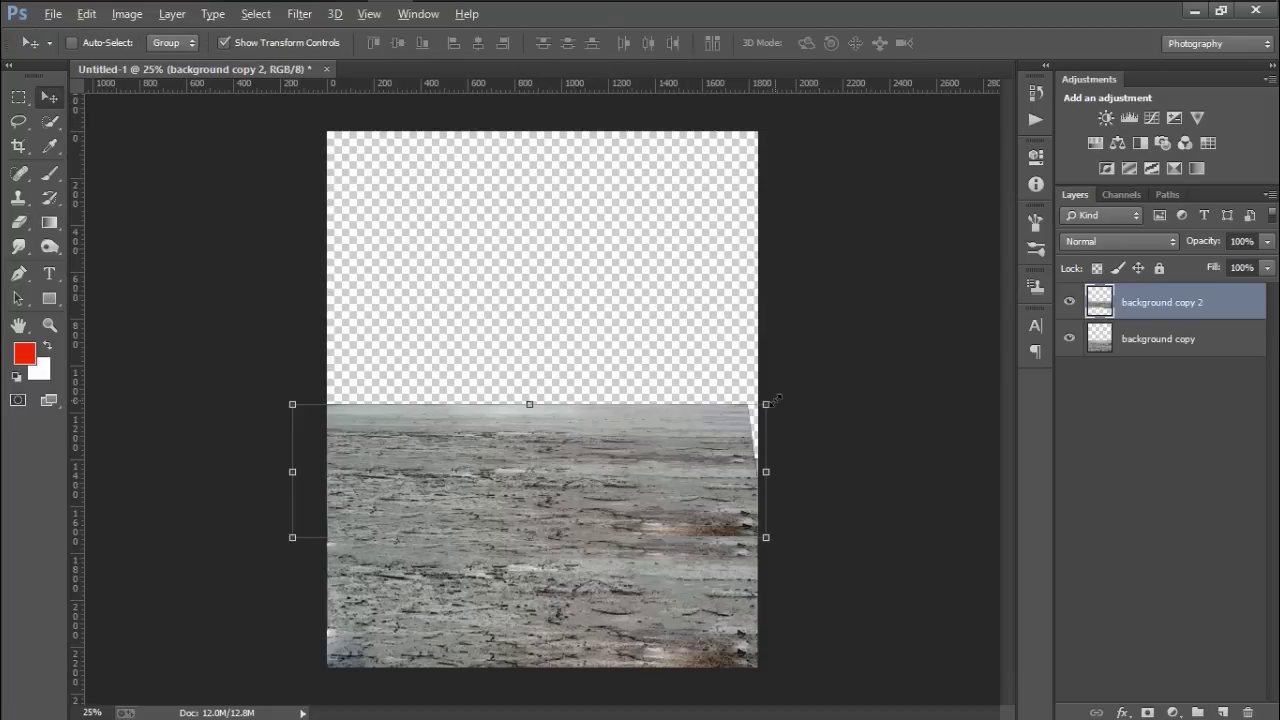
left_click_drag(767, 403, 779, 417)
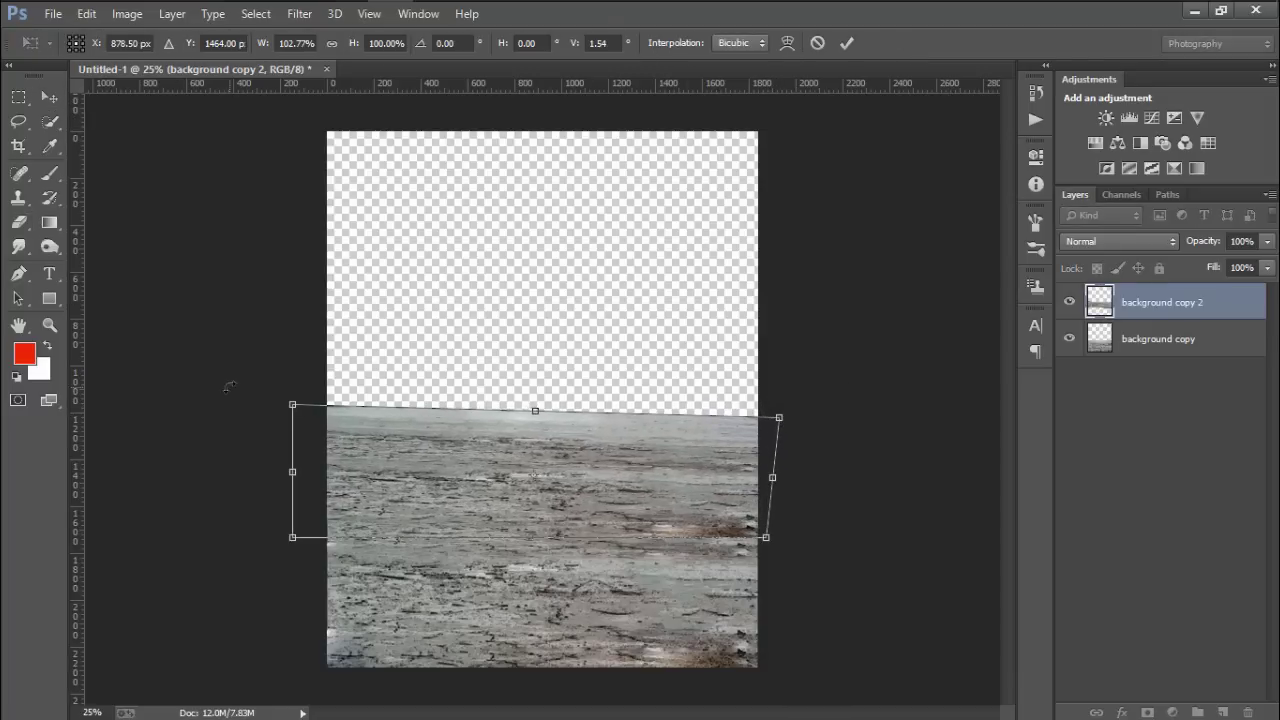
left_click_drag(293, 408, 295, 422)
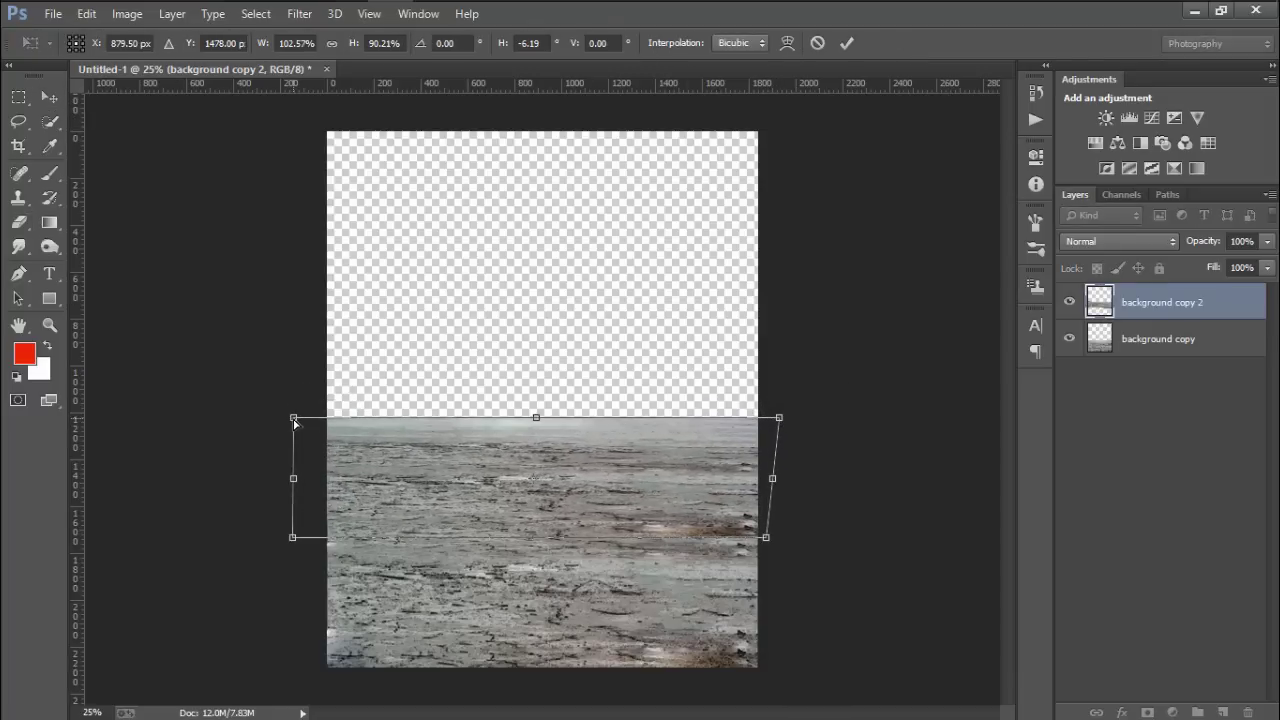
left_click_drag(534, 418, 537, 443)
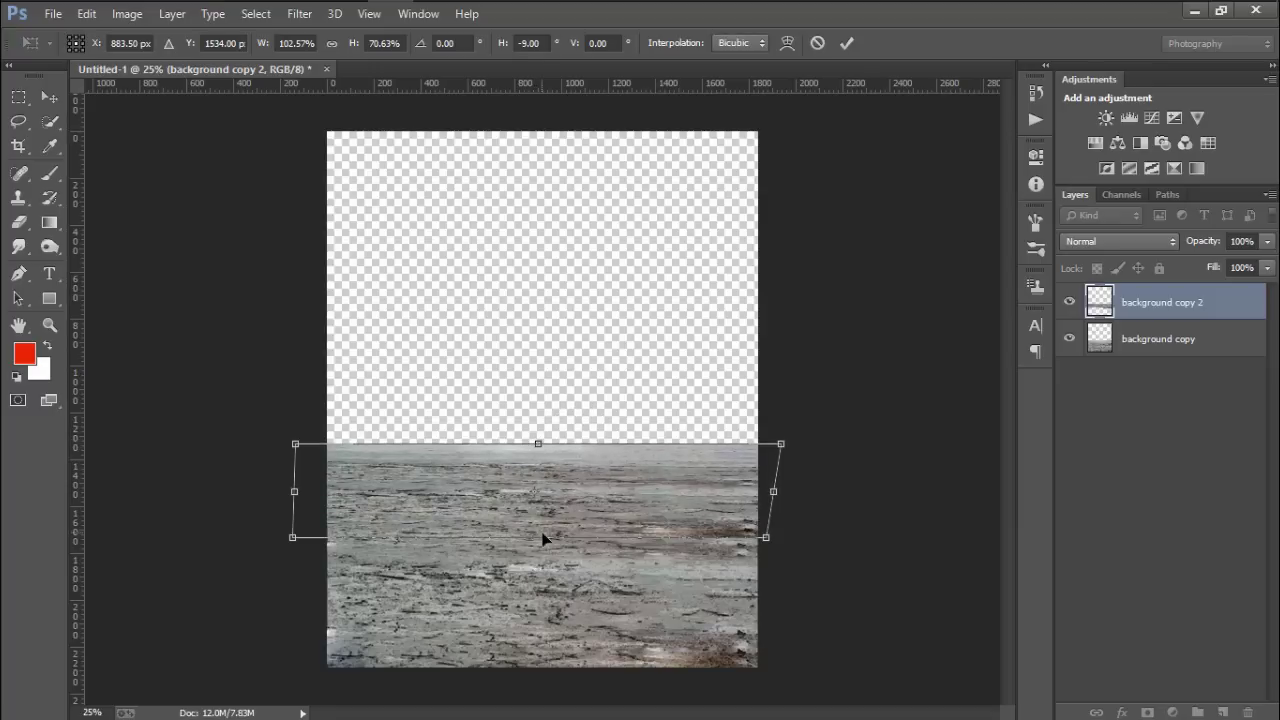
left_click_drag(542, 539, 544, 538)
left_click(846, 43)
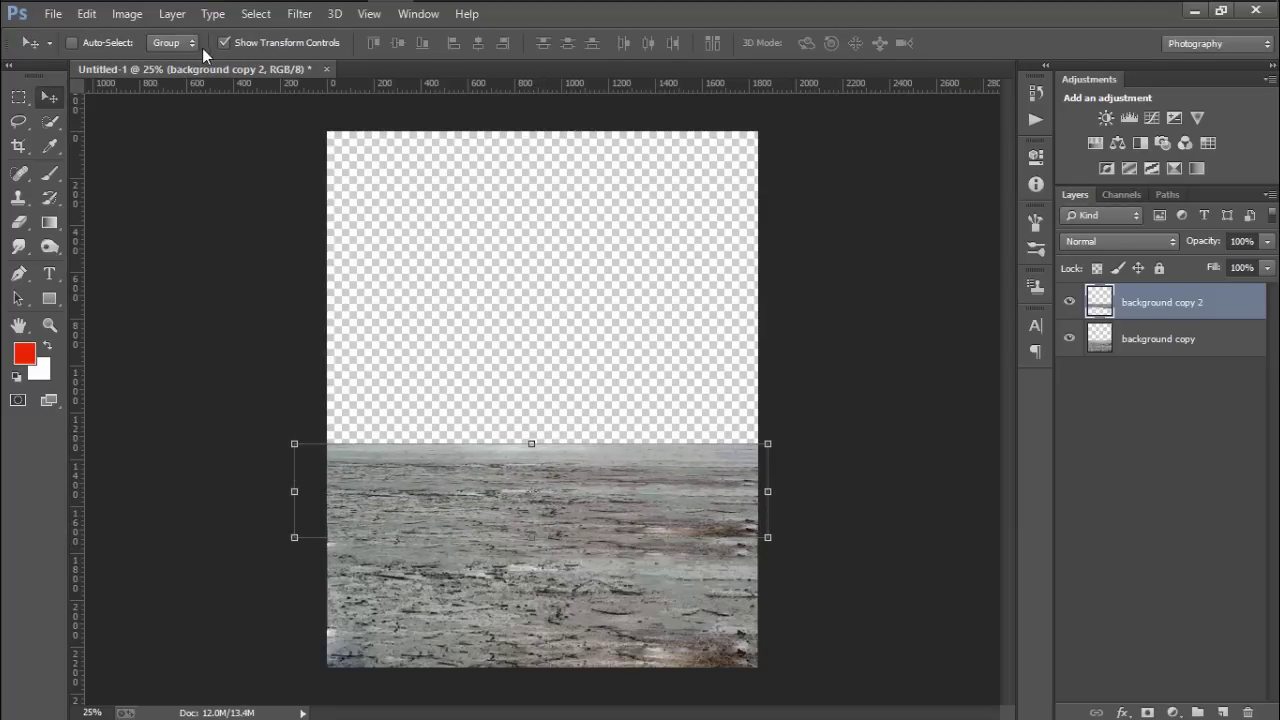
left_click(224, 42)
Erase the horizon edge into a soft fade, merge the ground layers, then step backward once.
key("e")
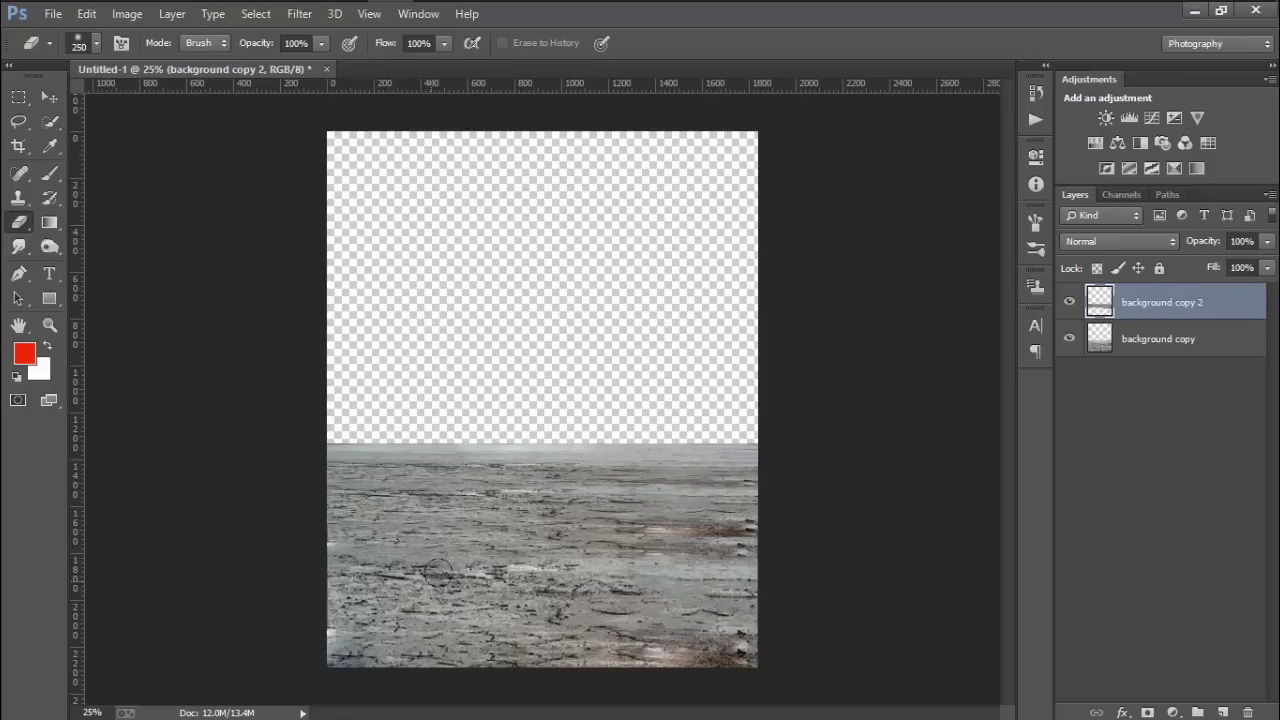
left_click_drag(748, 422, 300, 428)
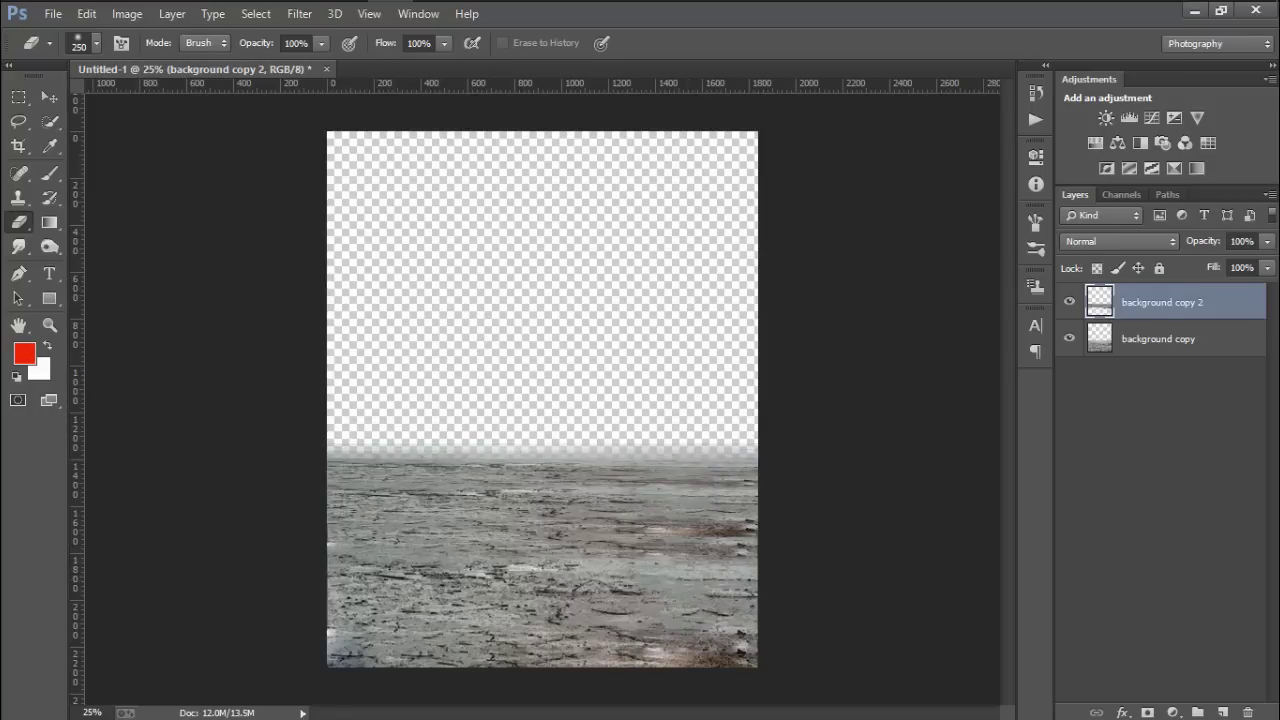
right_click(1178, 354)
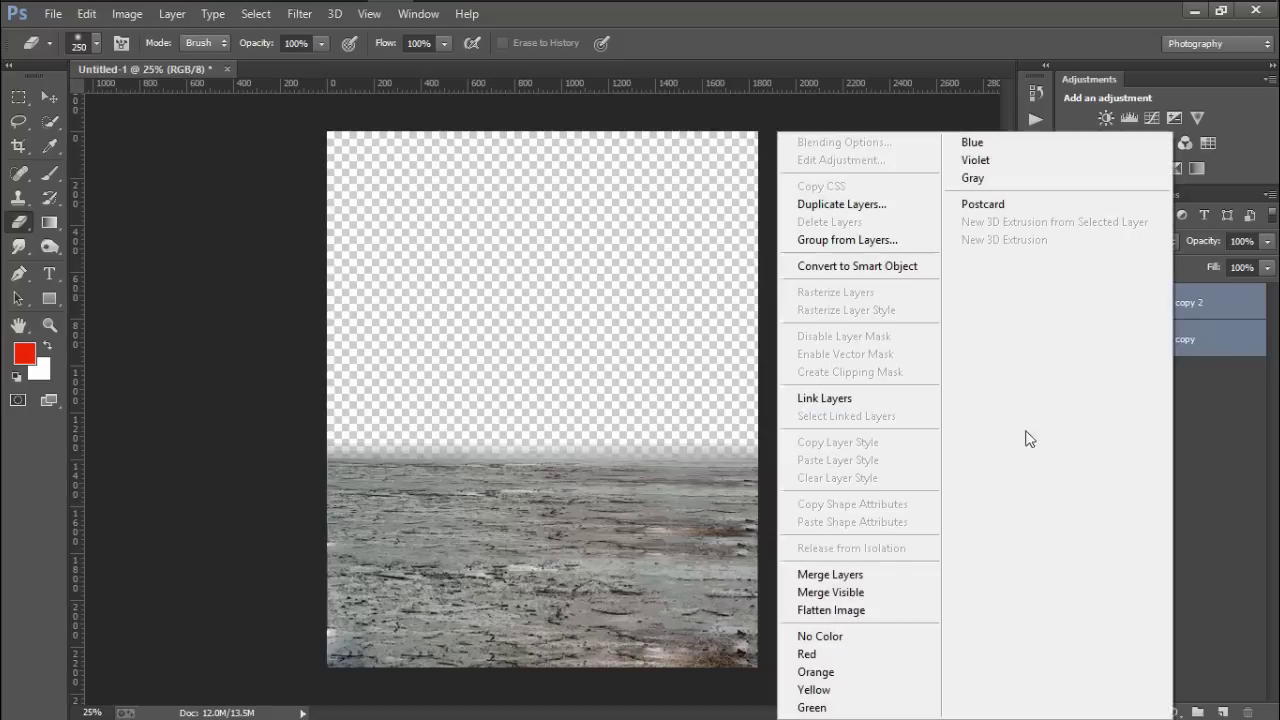
left_click(889, 577)
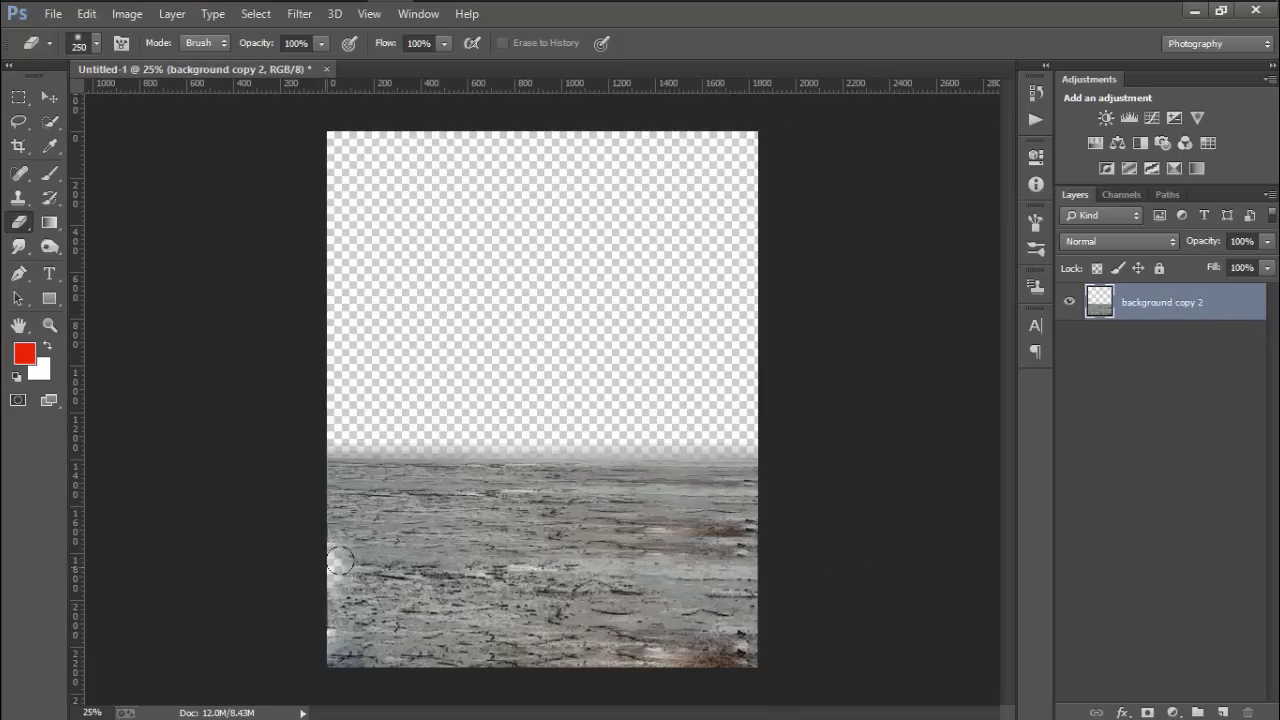
left_click(87, 14)
left_click(139, 58)
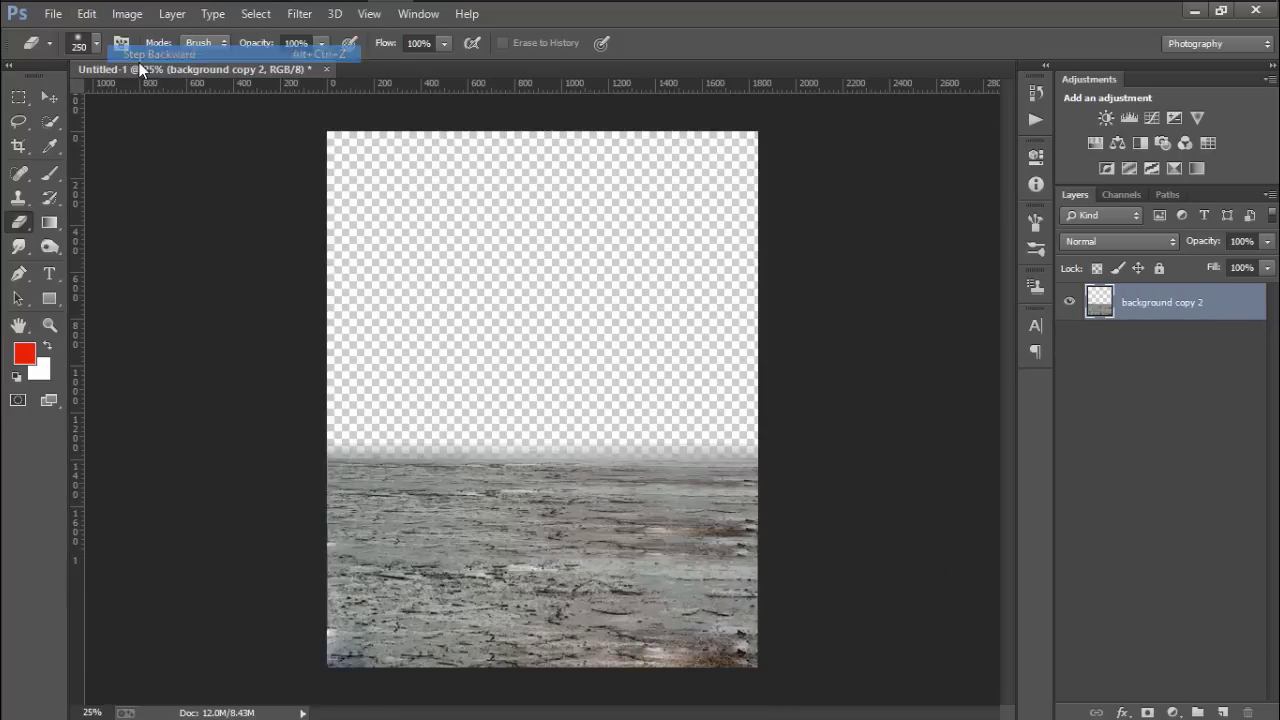
Place the 'sky' image stretched across the upper canvas, beneath the ground layer.
left_click(57, 22)
left_click(87, 281)
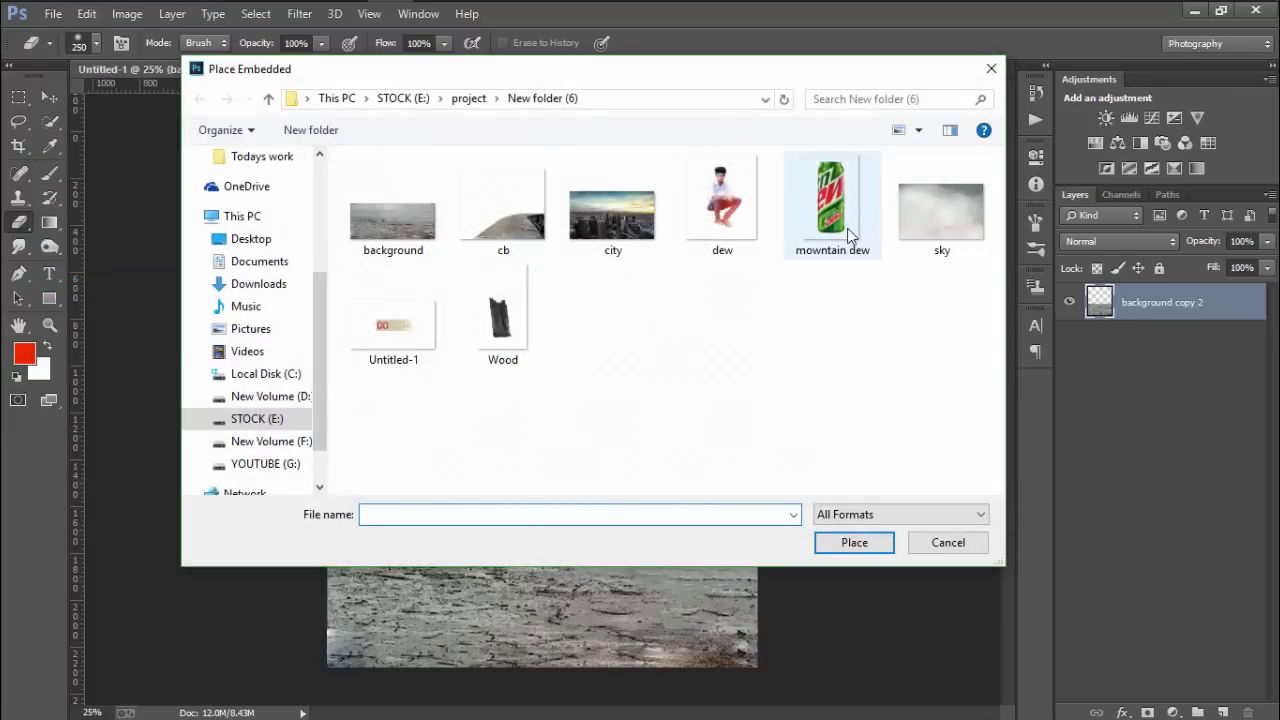
left_click(935, 215)
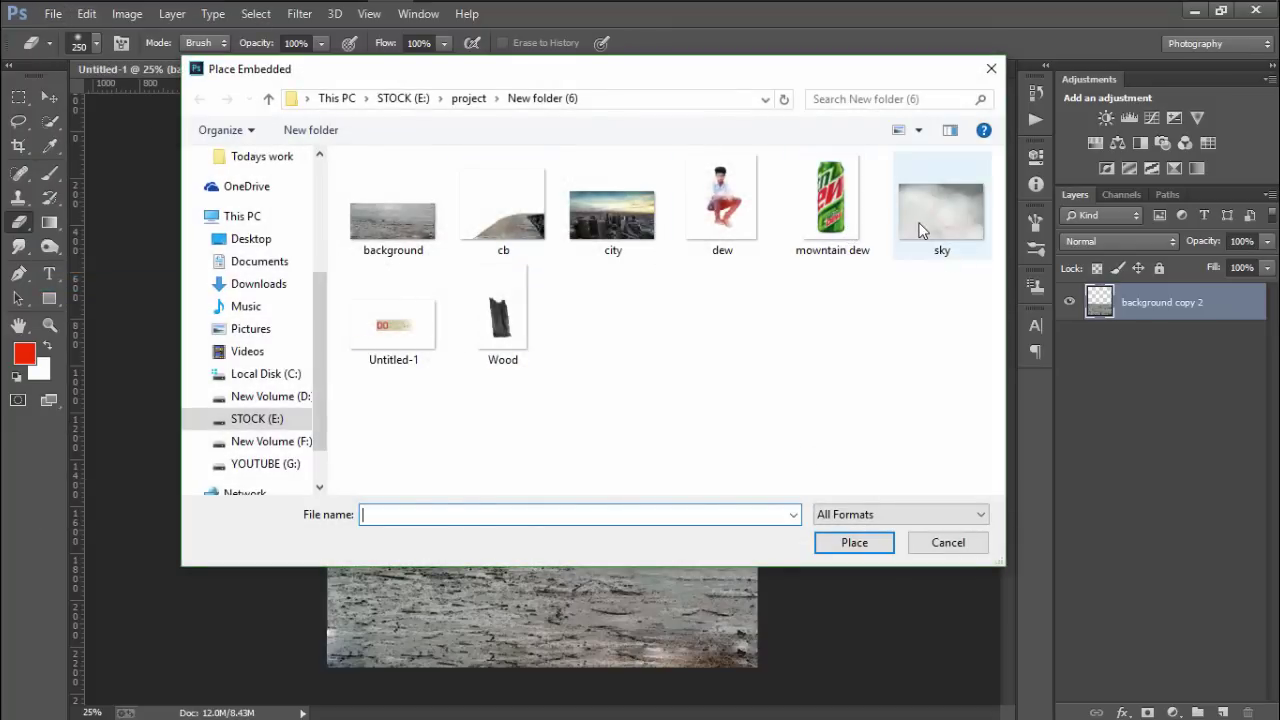
left_click(846, 543)
left_click_drag(673, 377, 641, 250)
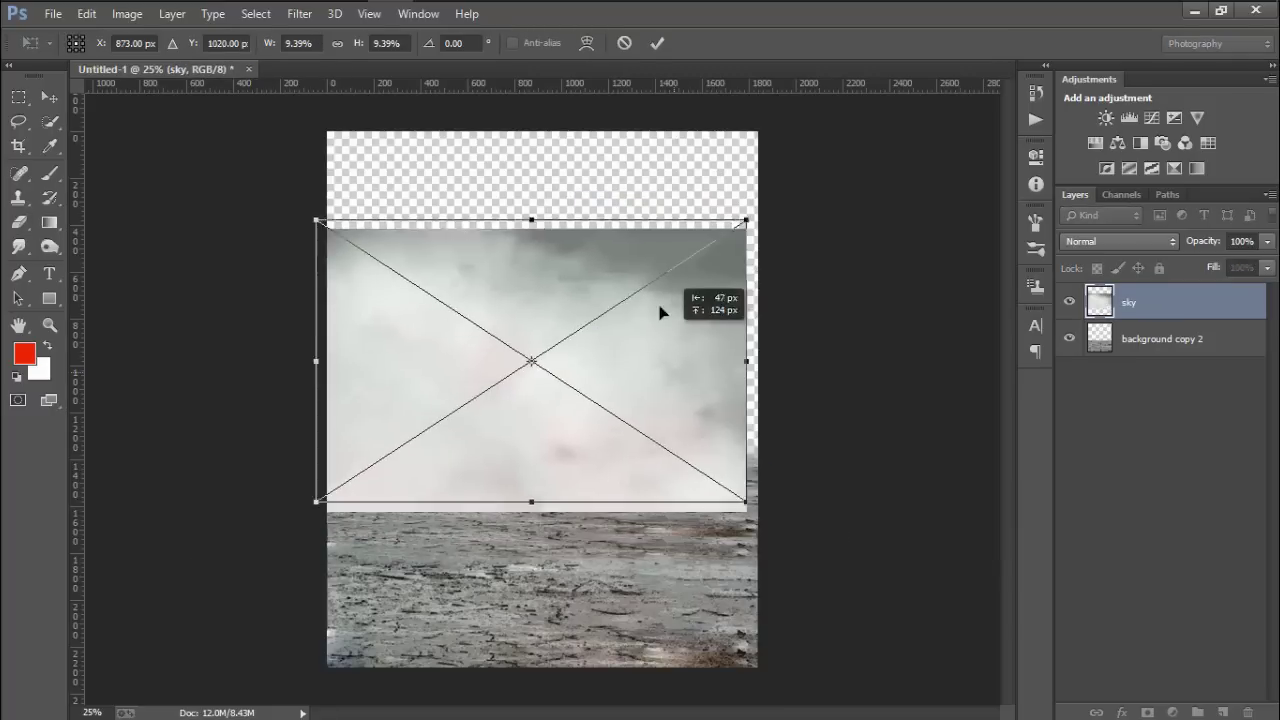
left_click_drag(727, 411, 823, 500)
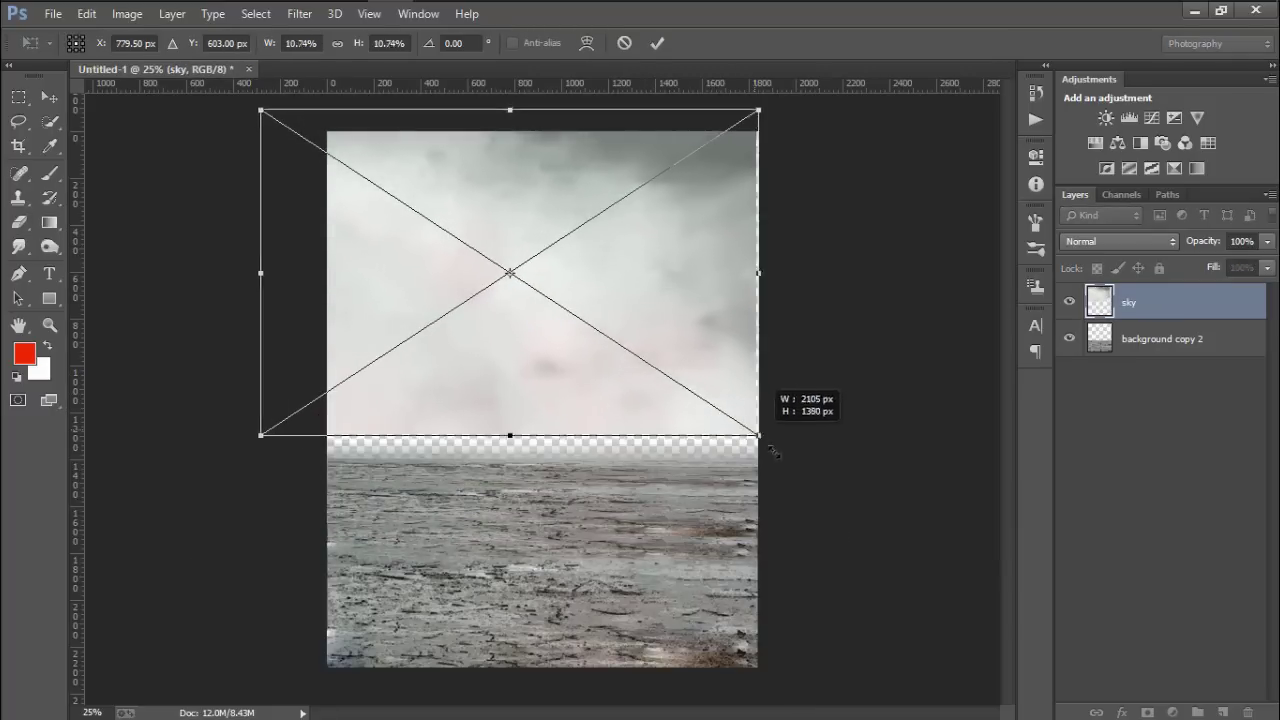
right_click(688, 331)
left_click(729, 346)
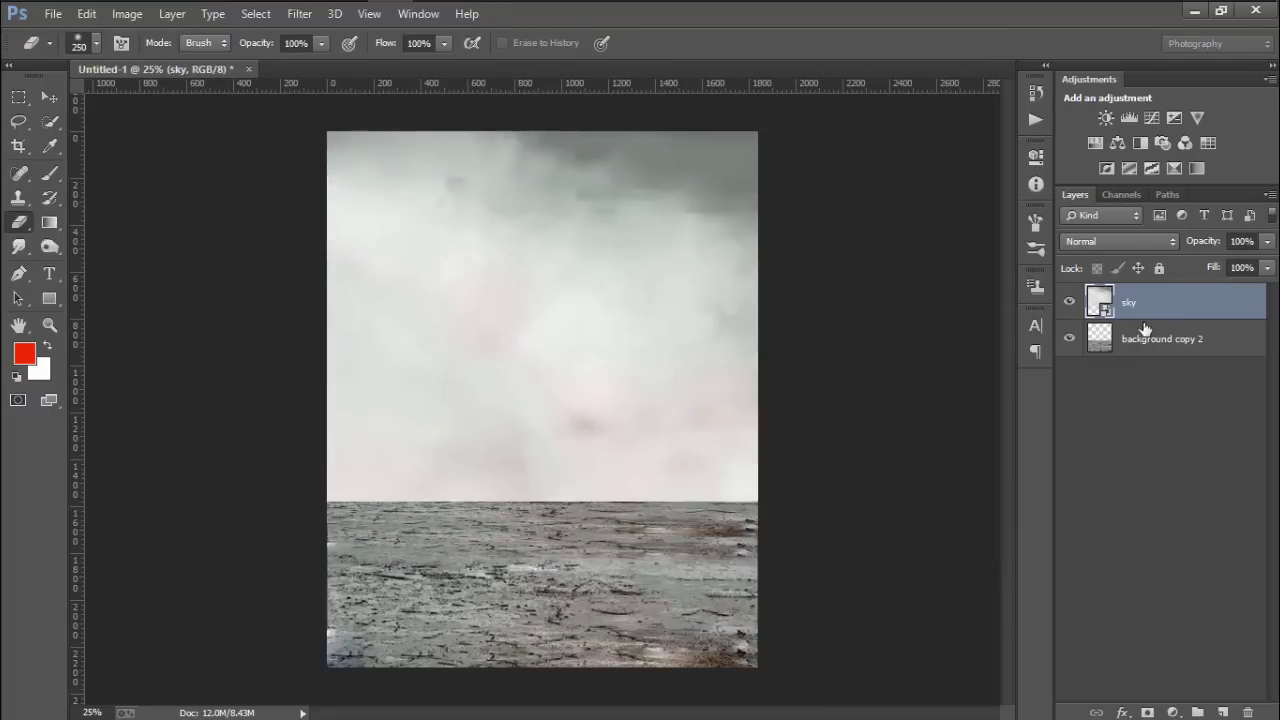
left_click_drag(1140, 310, 1155, 410)
Add a layer mask to background copy 2 and gradient-fade its horizon into the sky.
left_click(1180, 304)
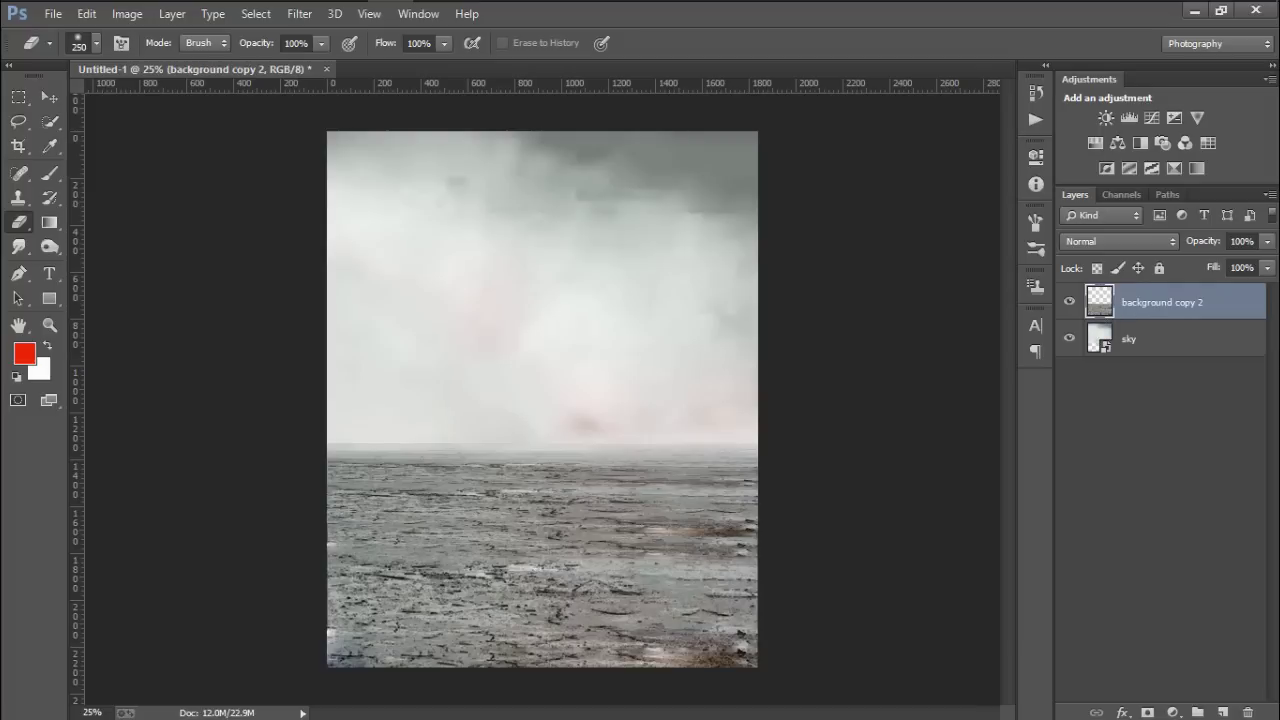
left_click(1144, 711)
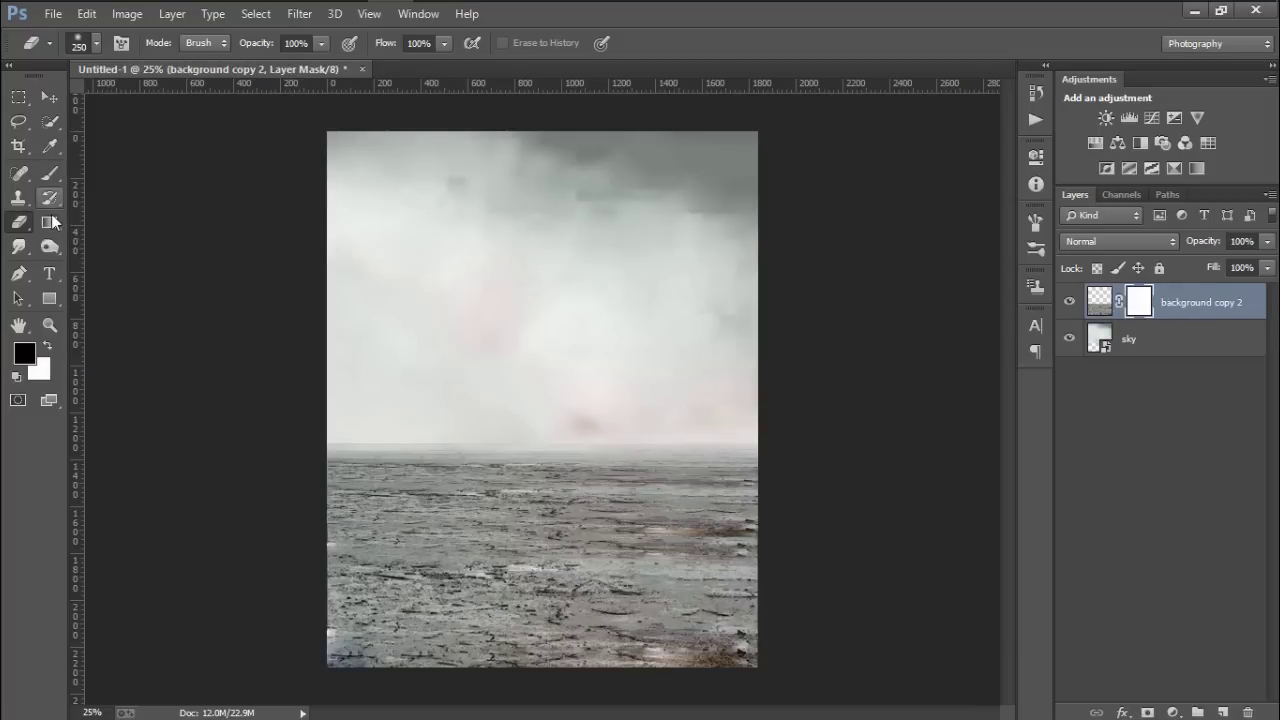
left_click(49, 222)
left_click_drag(516, 429, 516, 468)
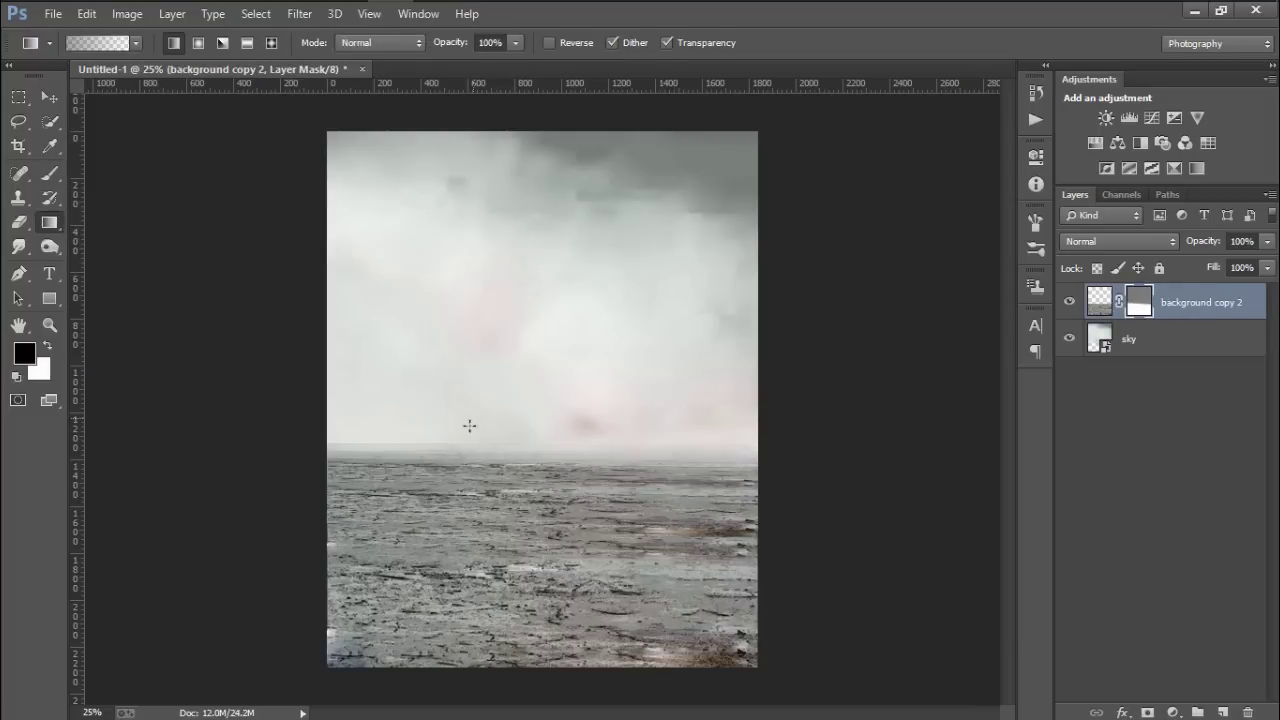
mouse_move(469, 426)
left_mouse_down()
mouse_move(463, 490)
mouse_move(391, 412)
left_mouse_up()
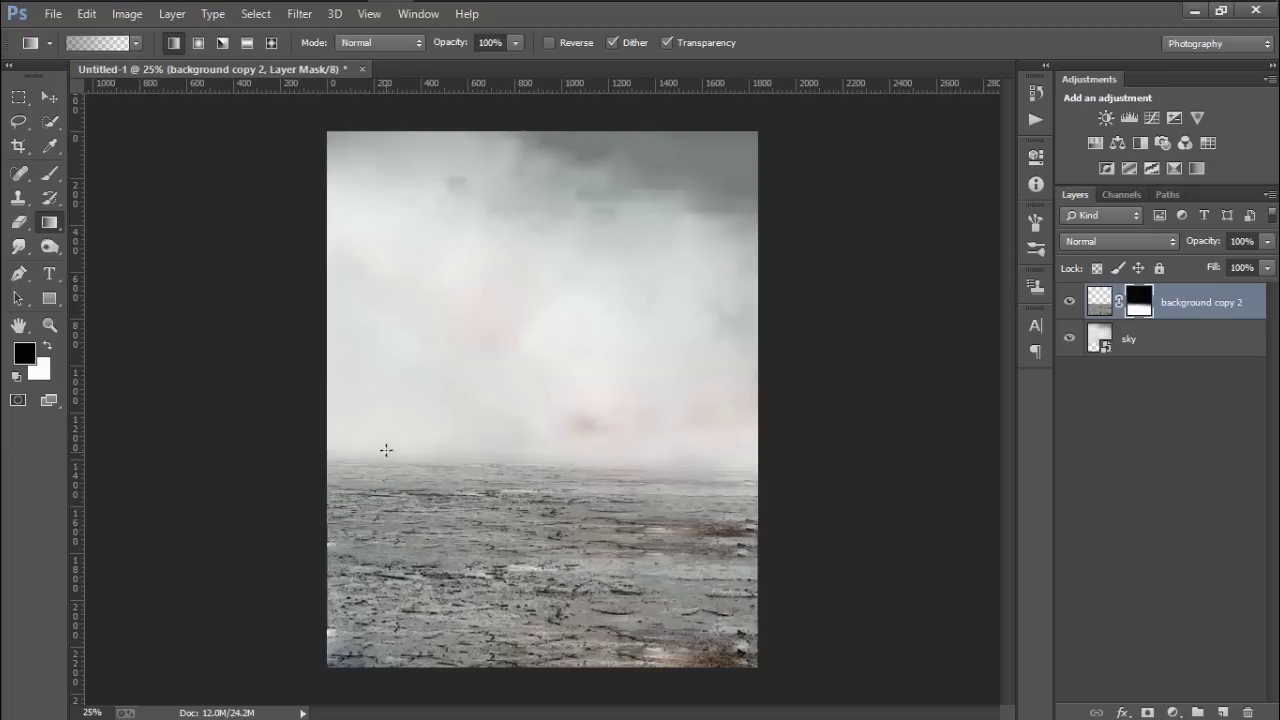
left_click_drag(454, 448, 455, 490)
left_click_drag(555, 462, 568, 494)
Move the sky layer slightly lower on the canvas.
key("v")
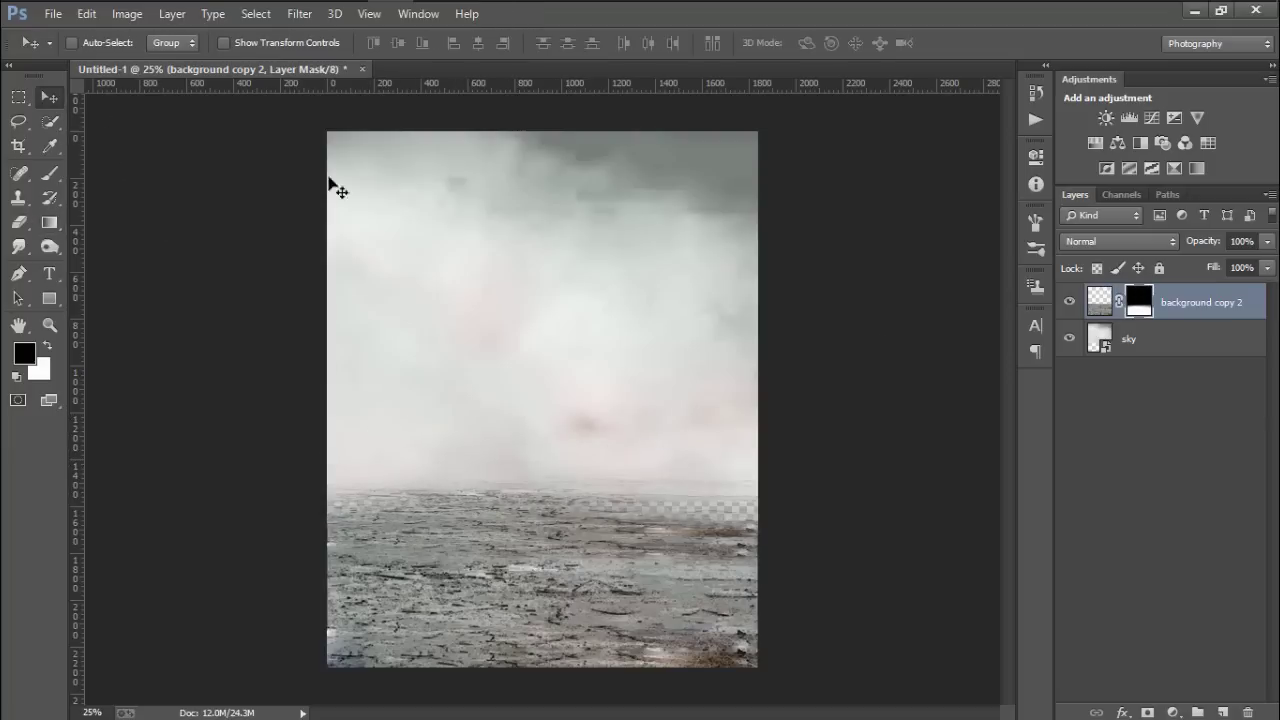
left_click(1220, 348)
mouse_move(557, 342)
left_mouse_down()
mouse_move(558, 365)
mouse_move(560, 352)
left_mouse_up()
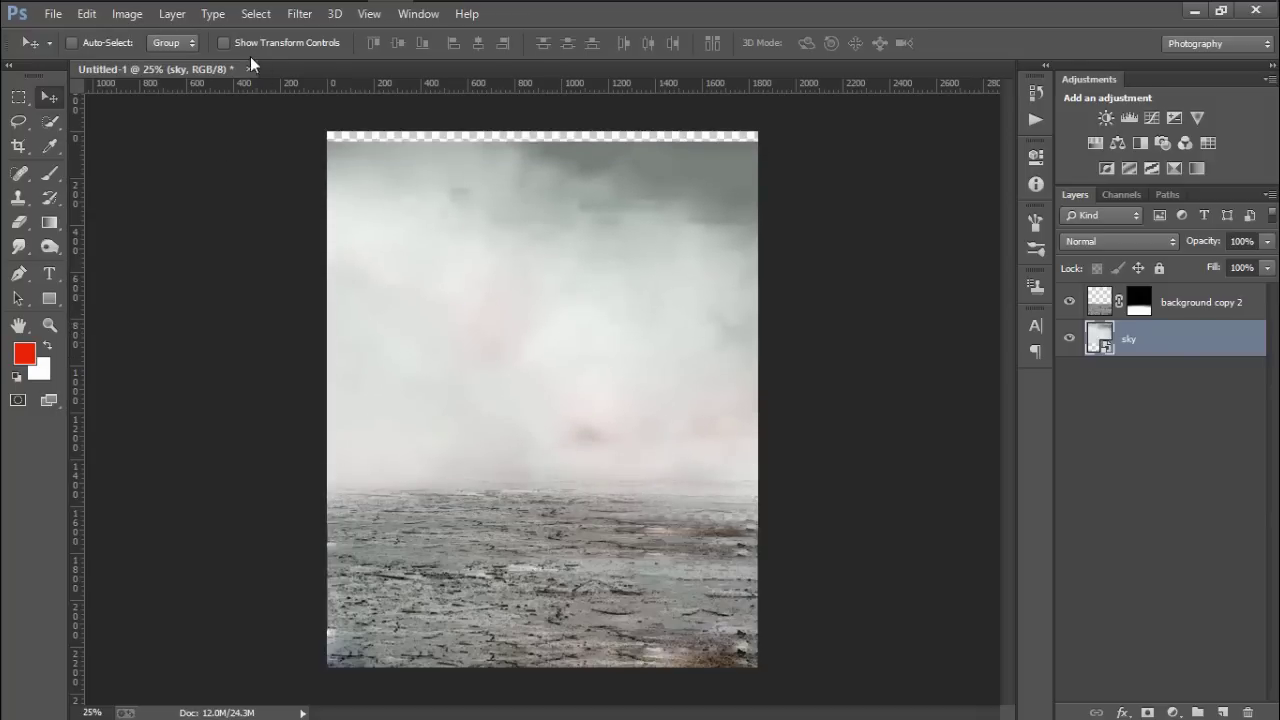
Enlarge the sky layer and shift it to the right.
left_click(224, 42)
left_click_drag(826, 142, 875, 80)
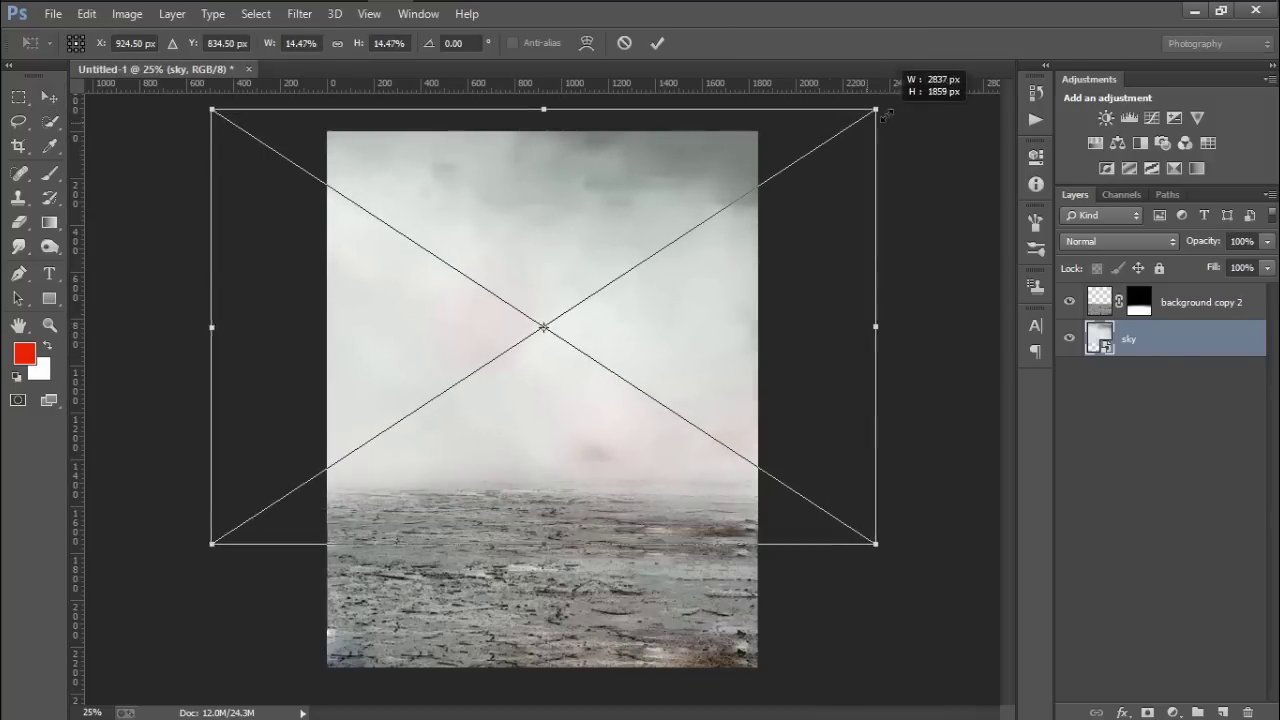
left_click_drag(769, 195, 780, 240)
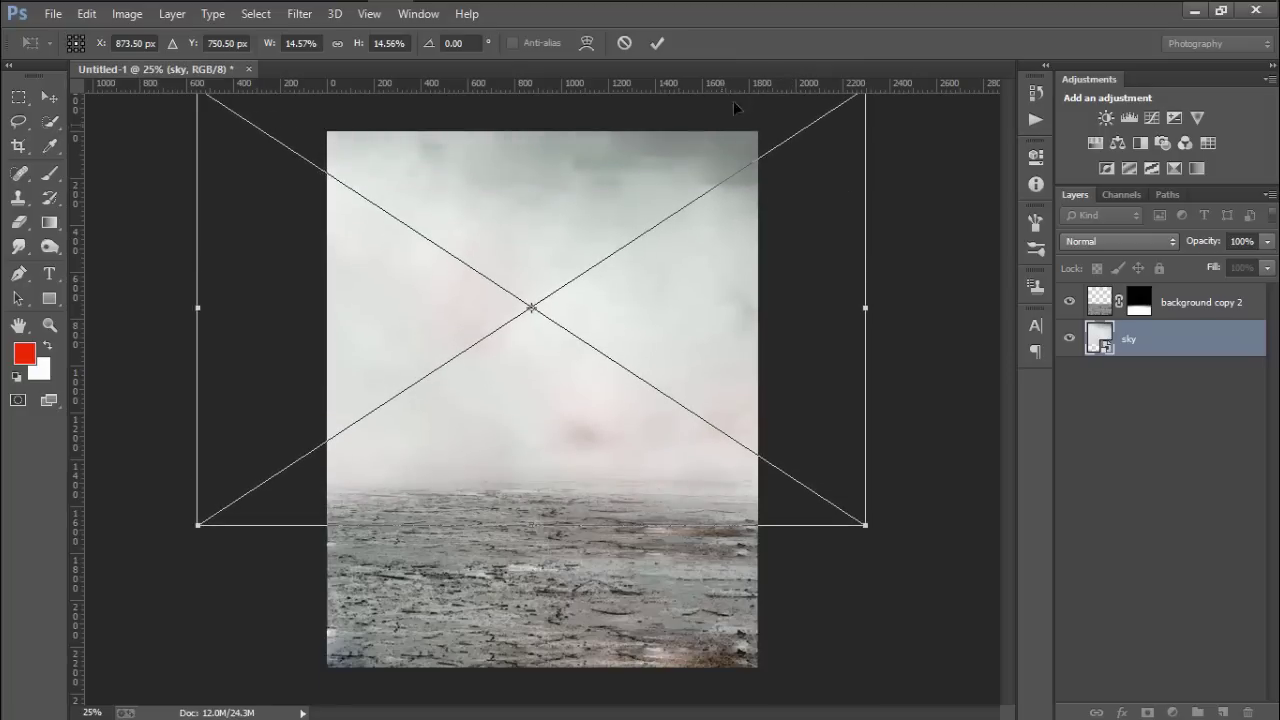
left_click(664, 45)
mouse_move(626, 229)
left_mouse_down()
mouse_move(758, 248)
mouse_move(694, 283)
left_mouse_up()
Flip the sky vertically with Free Transform and reposition it over the canvas.
key("ctrl+t")
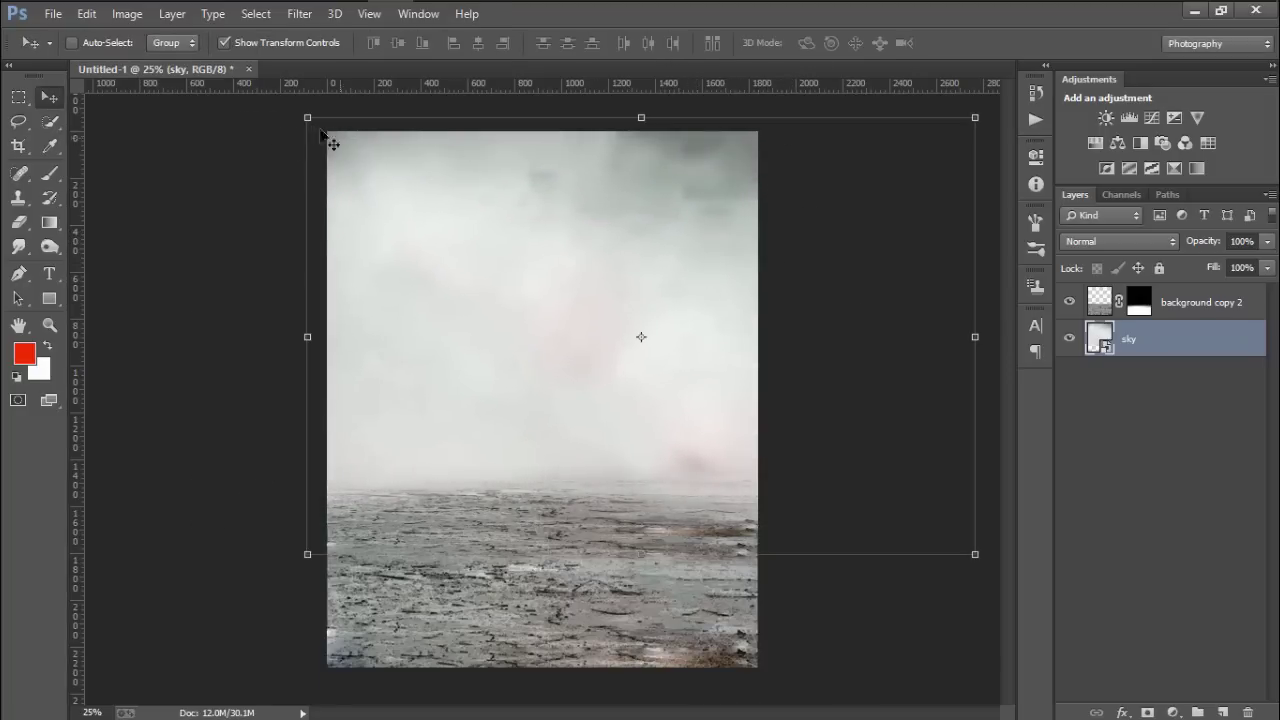
right_click(510, 266)
left_click(597, 546)
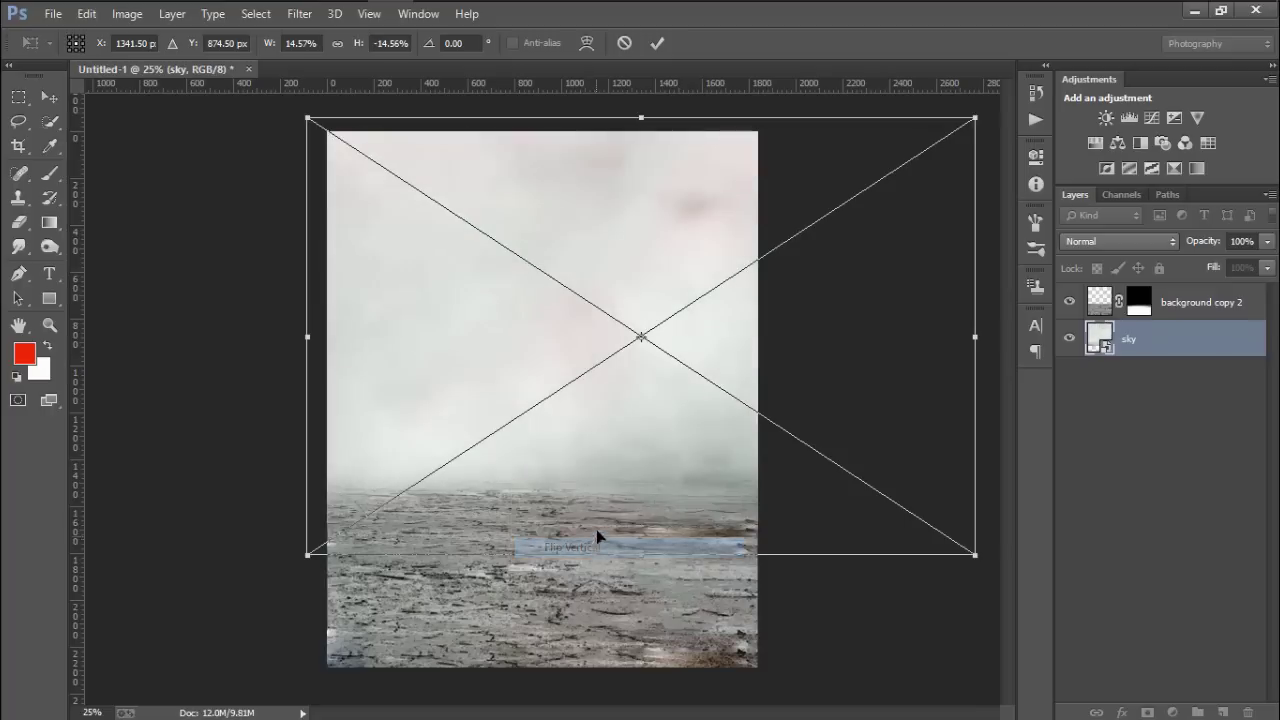
mouse_move(626, 345)
left_mouse_down()
mouse_move(632, 274)
mouse_move(609, 360)
left_mouse_up()
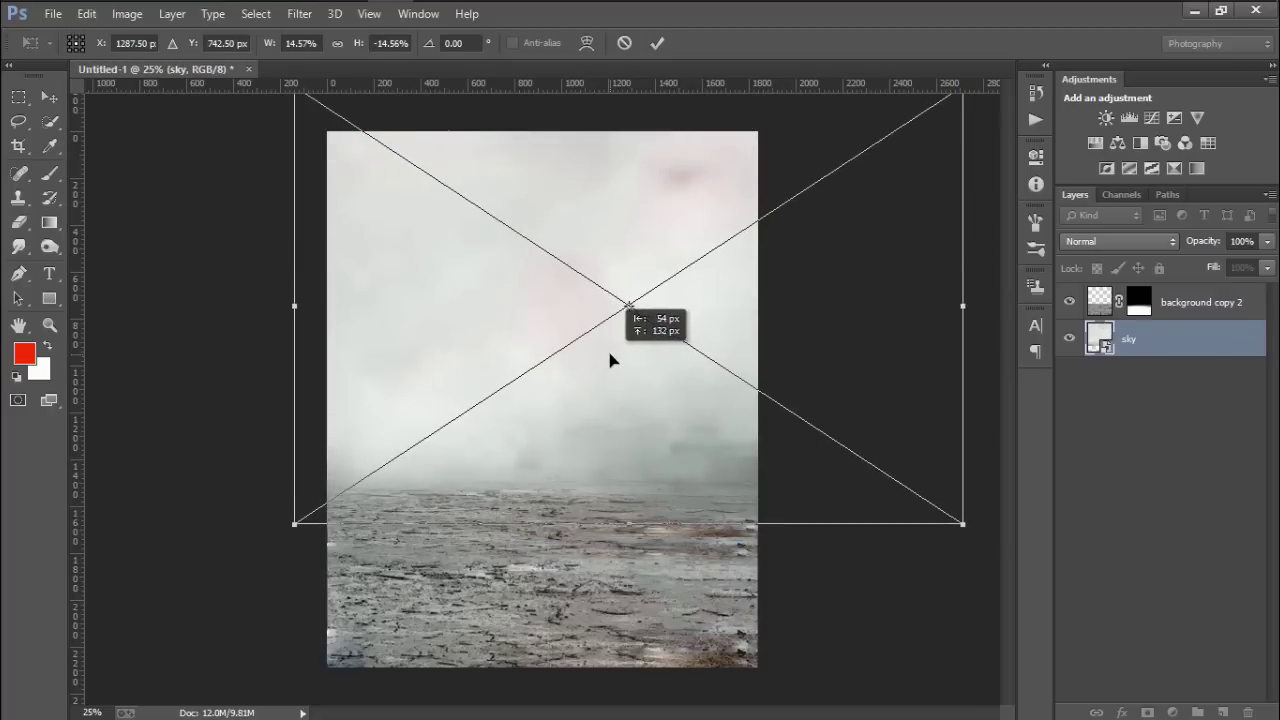
right_click(600, 289)
left_click(675, 300)
mouse_move(714, 320)
left_mouse_down()
mouse_move(548, 328)
mouse_move(669, 314)
left_mouse_up()
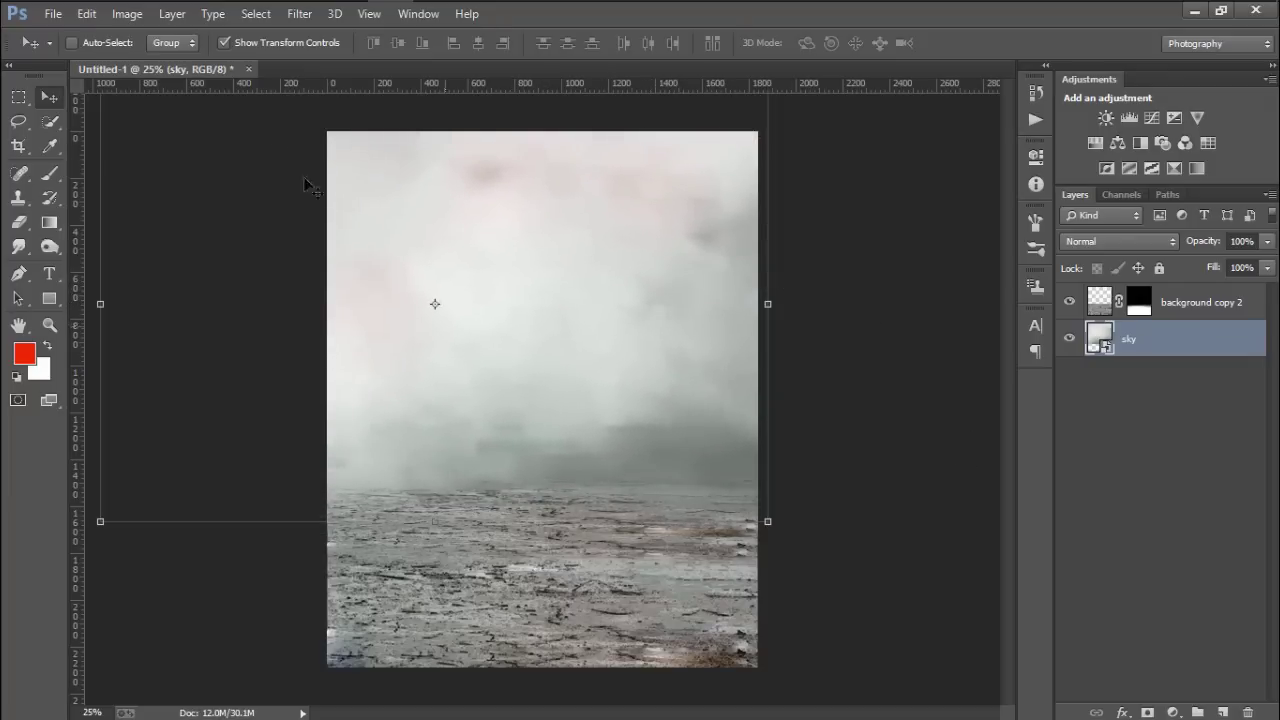
Merge the sky and background copy 2 into a single layer.
left_click(224, 43)
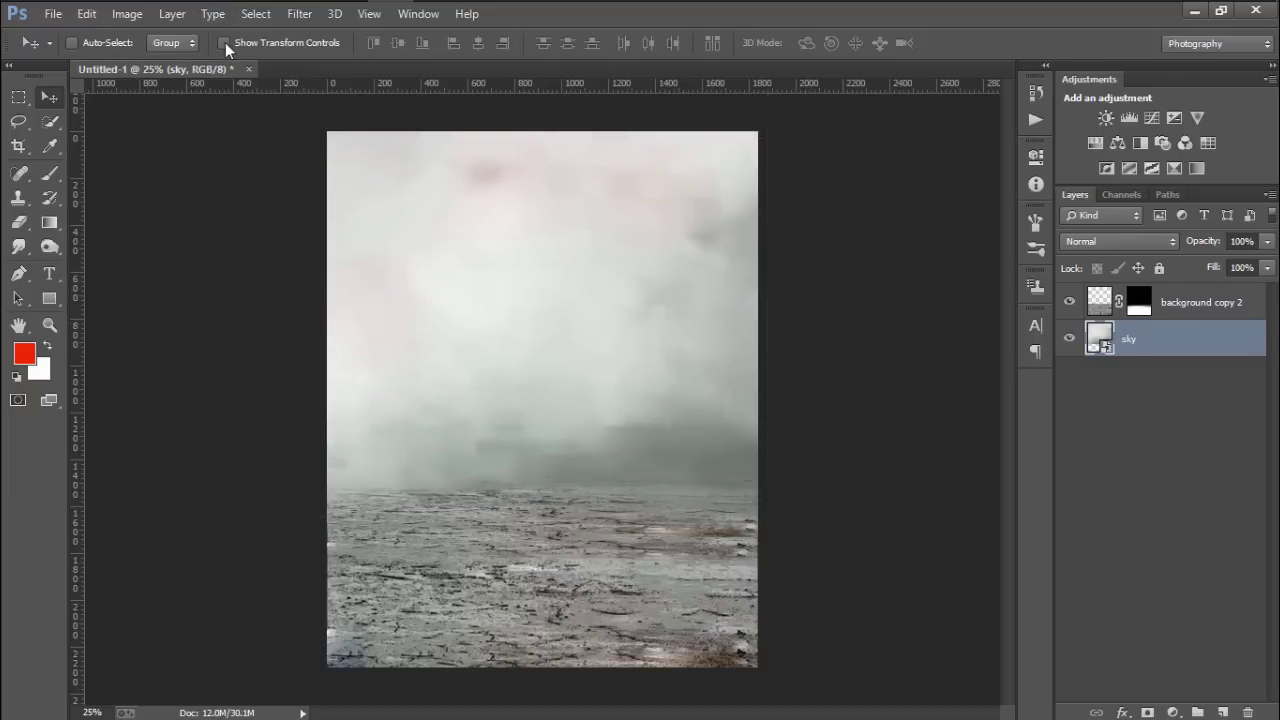
left_click(1192, 314, "shift")
right_click(1192, 314)
left_click(921, 567)
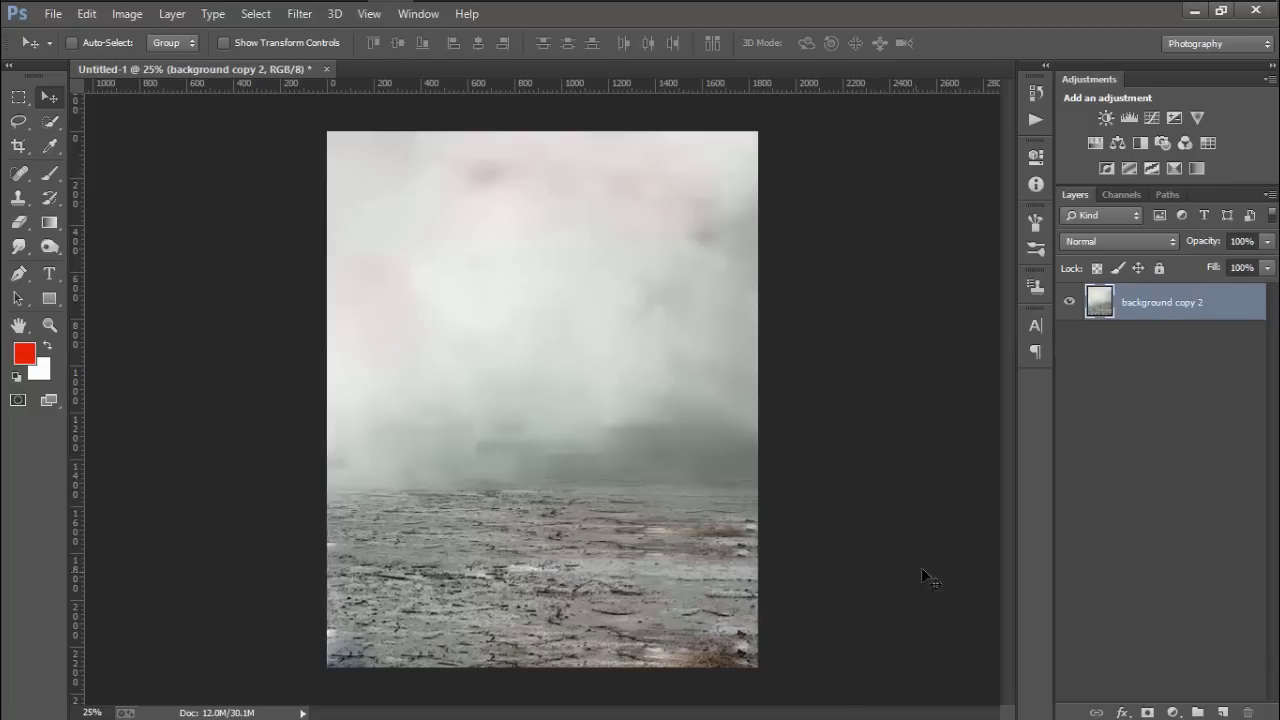
left_click(299, 13)
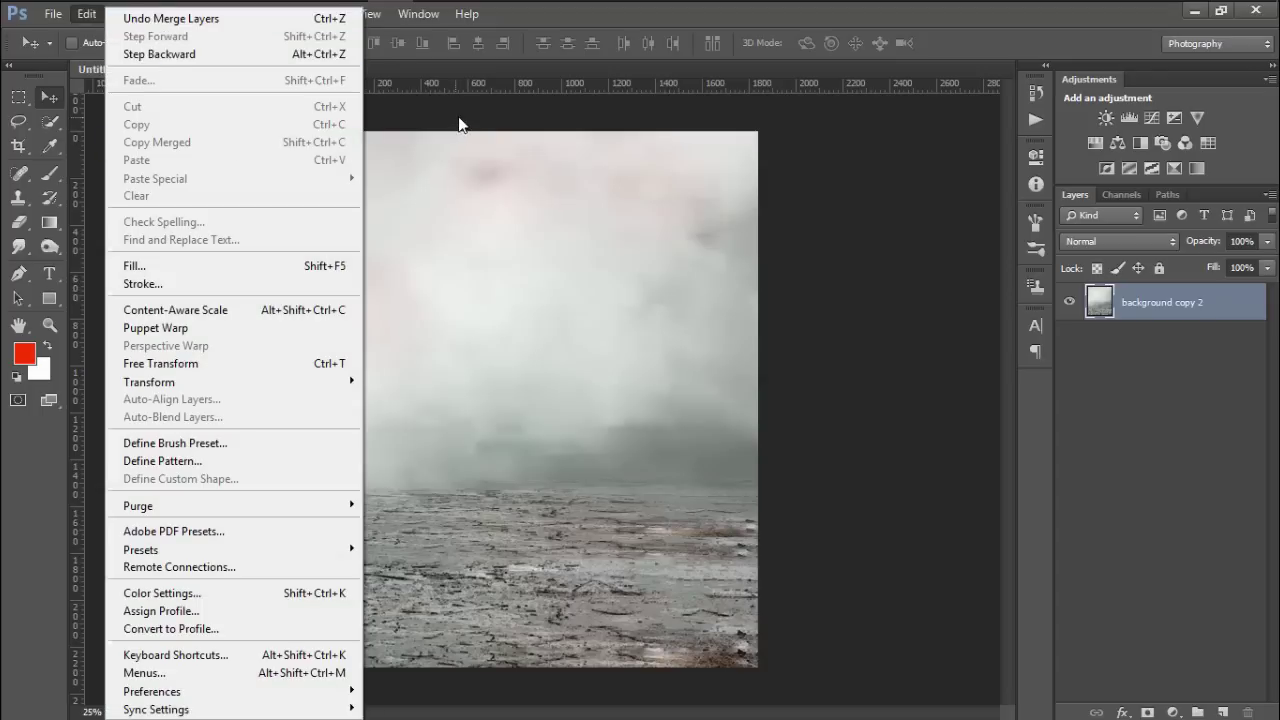
Apply Hue/Saturation with Lightness -15, keeping Hue and Saturation at 0.
left_click(446, 122)
left_click(140, 14)
mouse_move(155, 61)
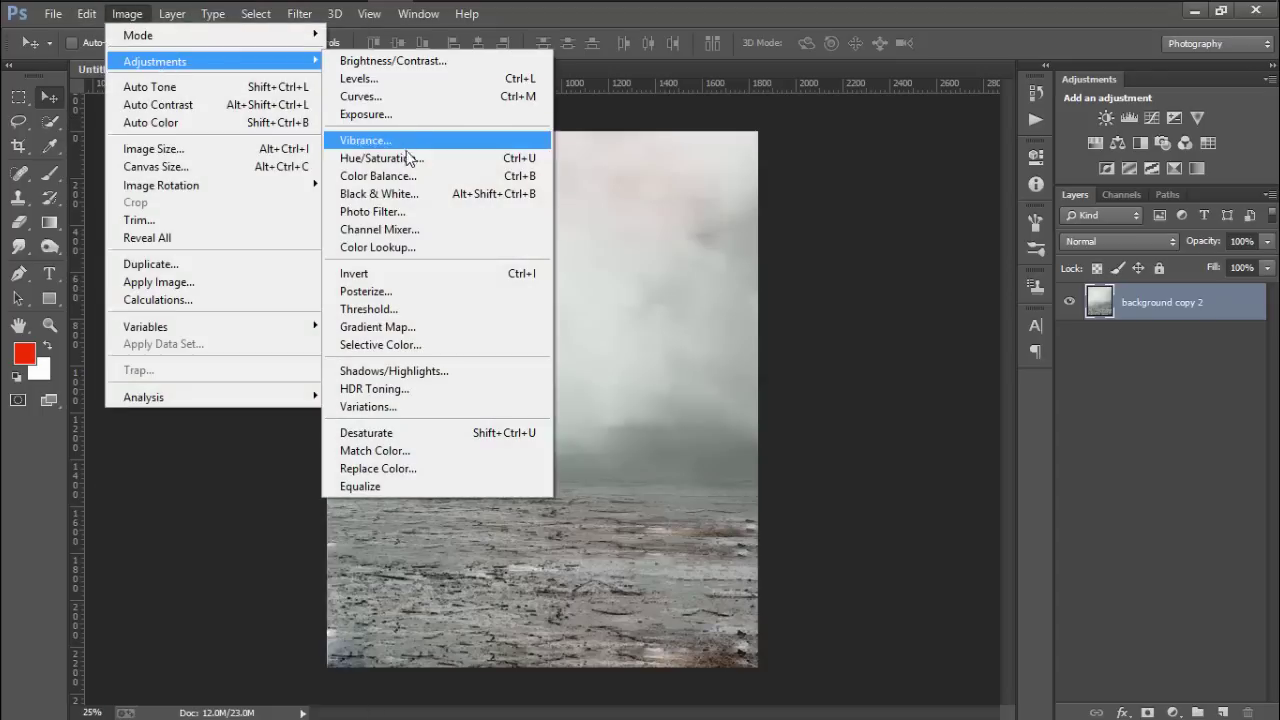
left_click(400, 157)
left_click_drag(1024, 311, 1007, 311)
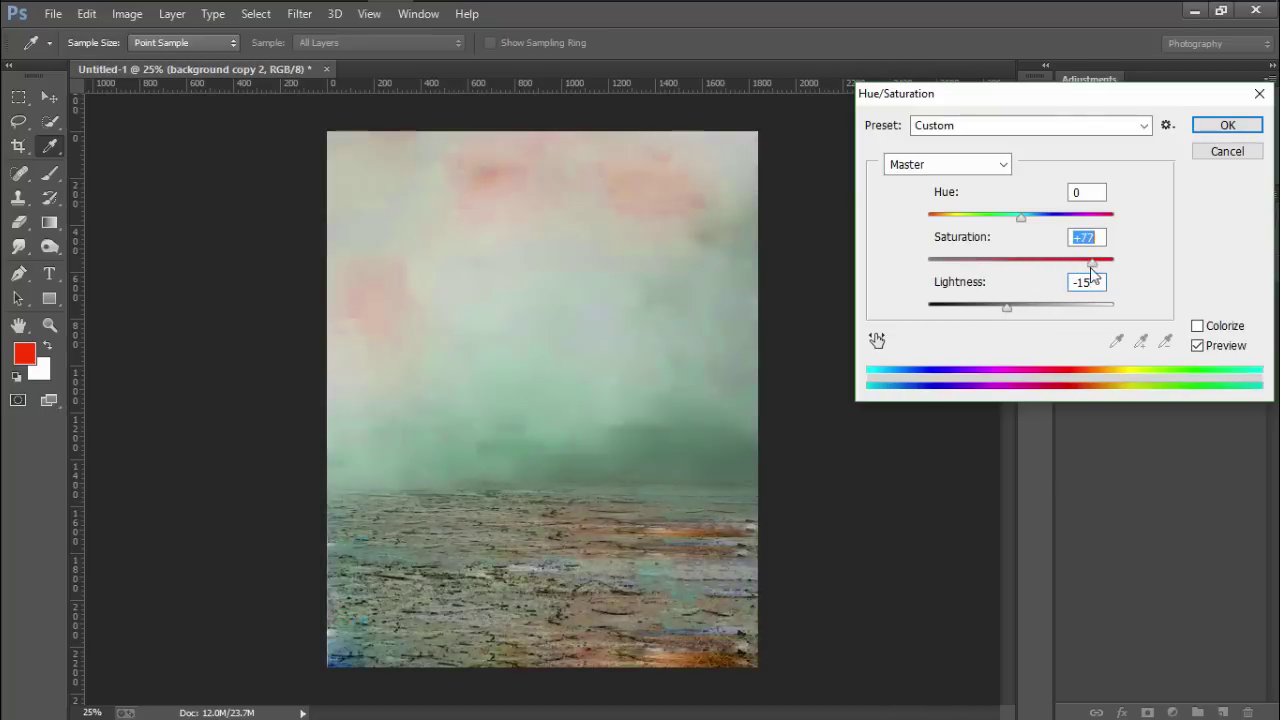
left_click_drag(1092, 275, 1041, 275)
mouse_move(1021, 220)
left_mouse_down()
mouse_move(991, 215)
mouse_move(1035, 230)
mouse_move(993, 233)
left_mouse_up()
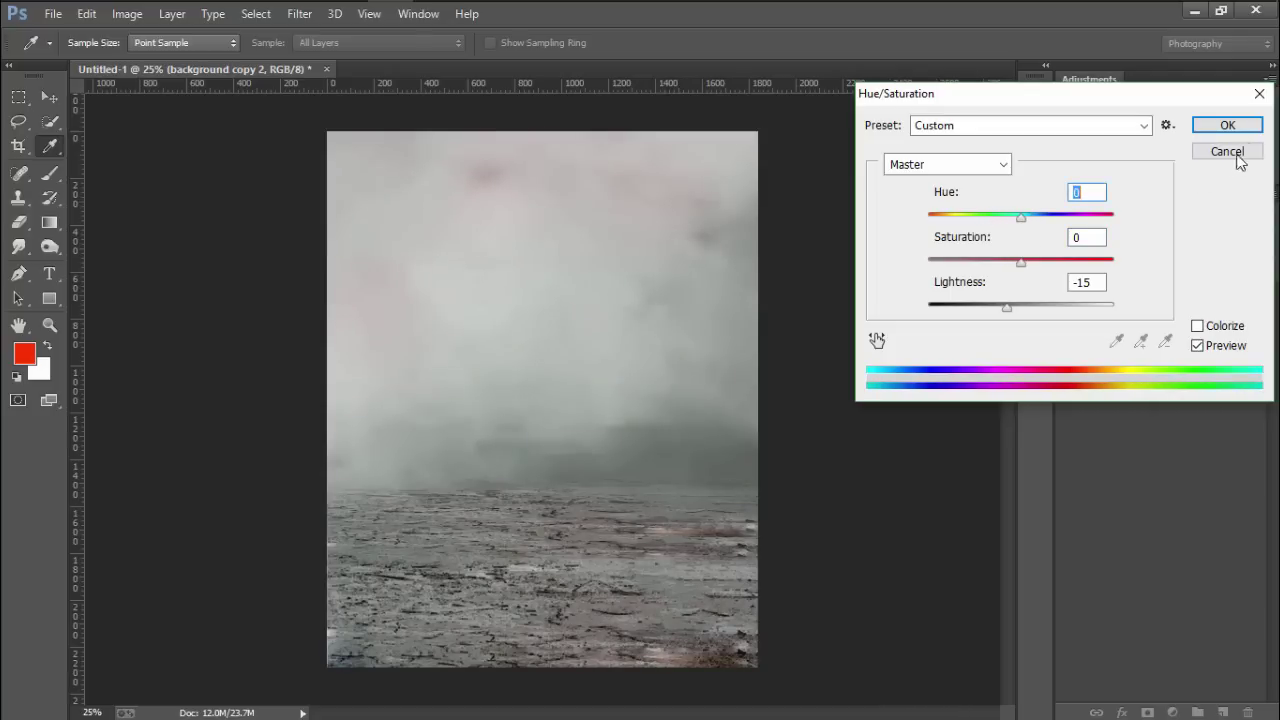
left_click(1241, 129)
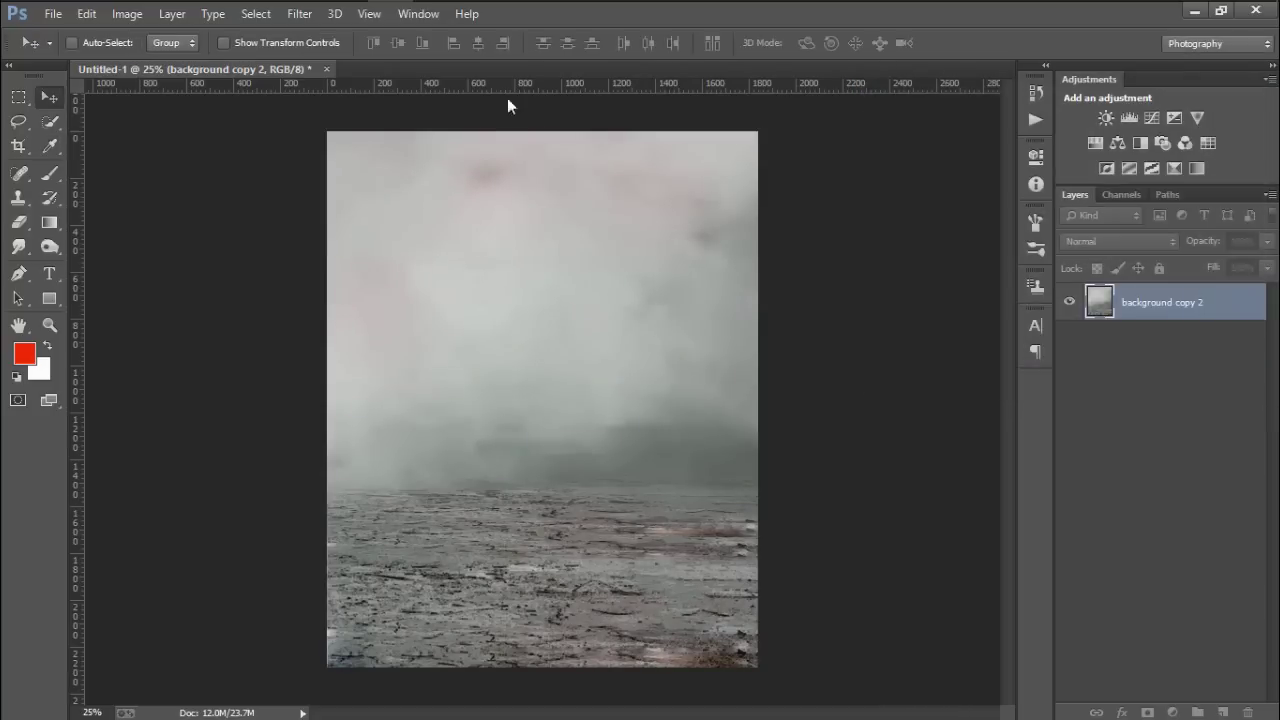
Apply a 64 px Tilt-Shift blur with its focus band lowered onto the cracked ground.
left_click(299, 14)
mouse_move(380, 238)
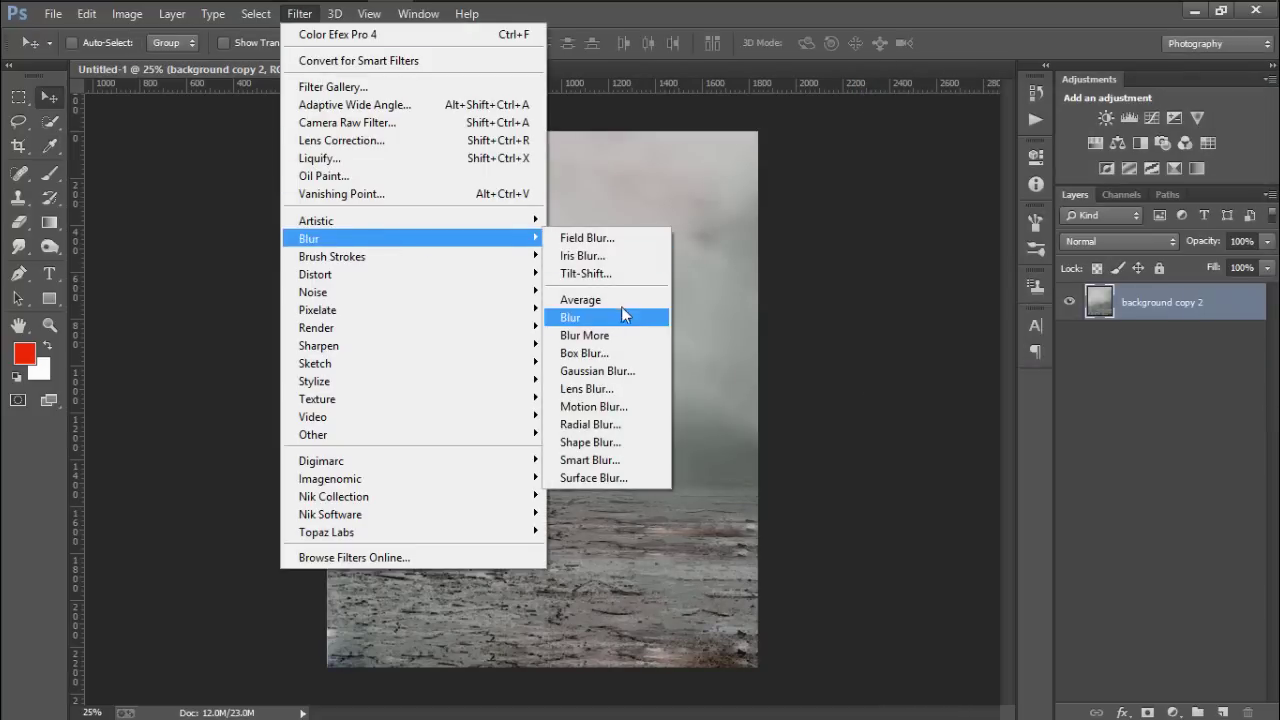
left_click(614, 274)
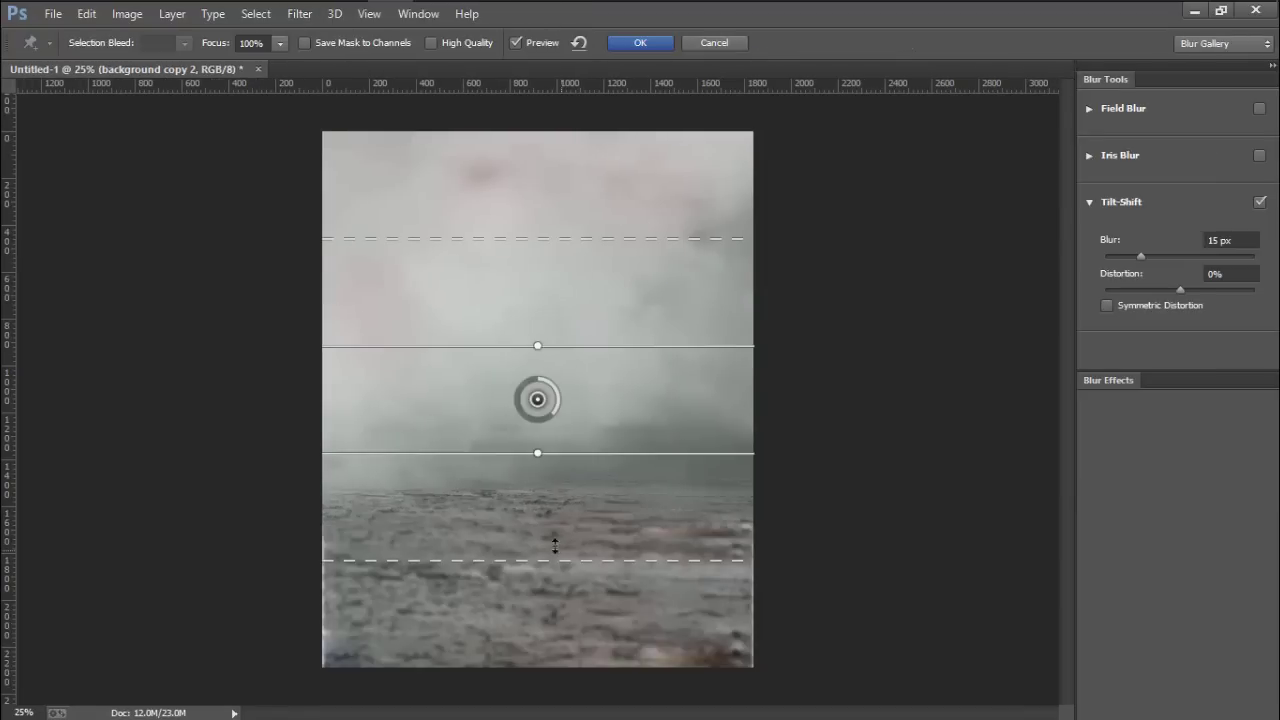
left_click_drag(590, 455, 577, 598)
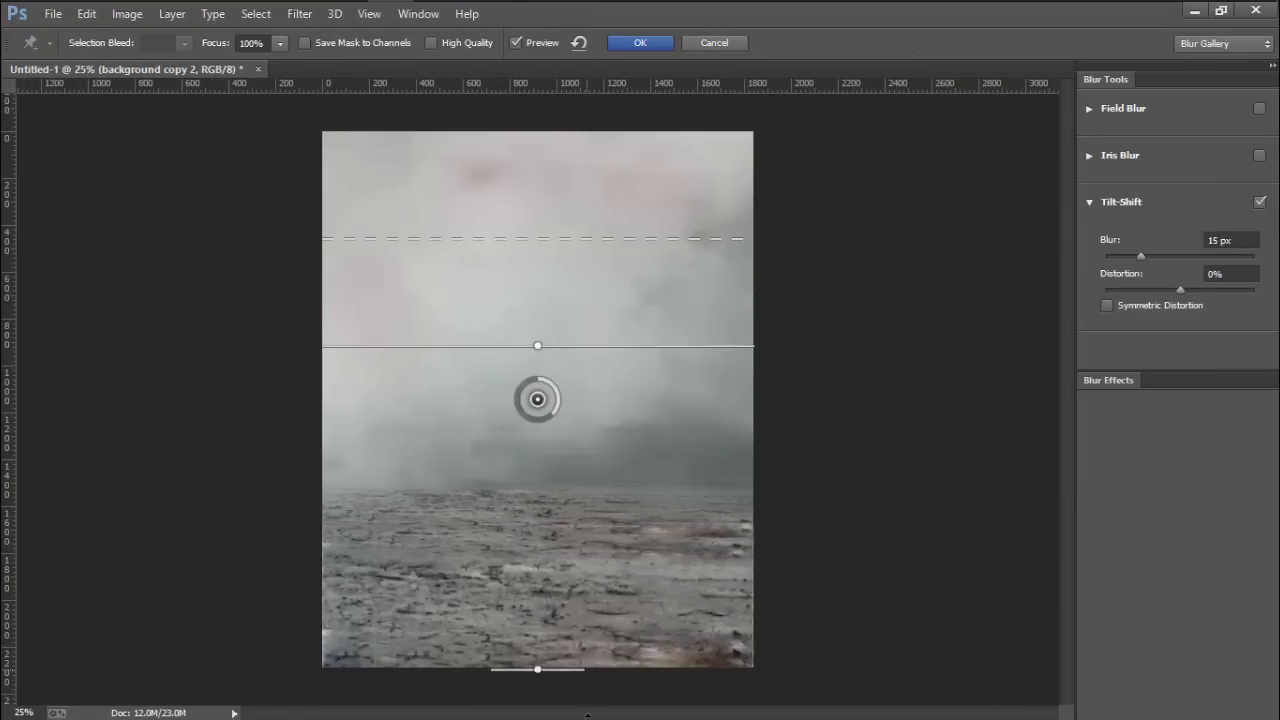
left_click_drag(537, 399, 553, 556)
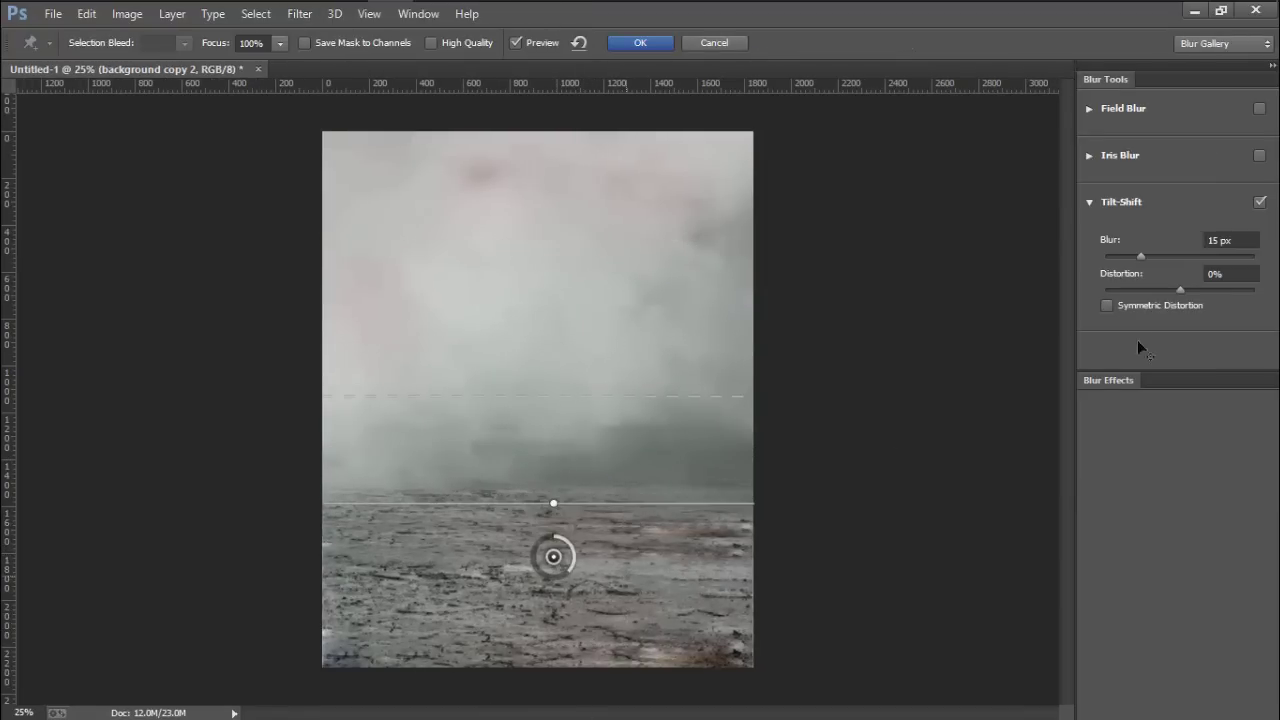
left_click(1158, 257)
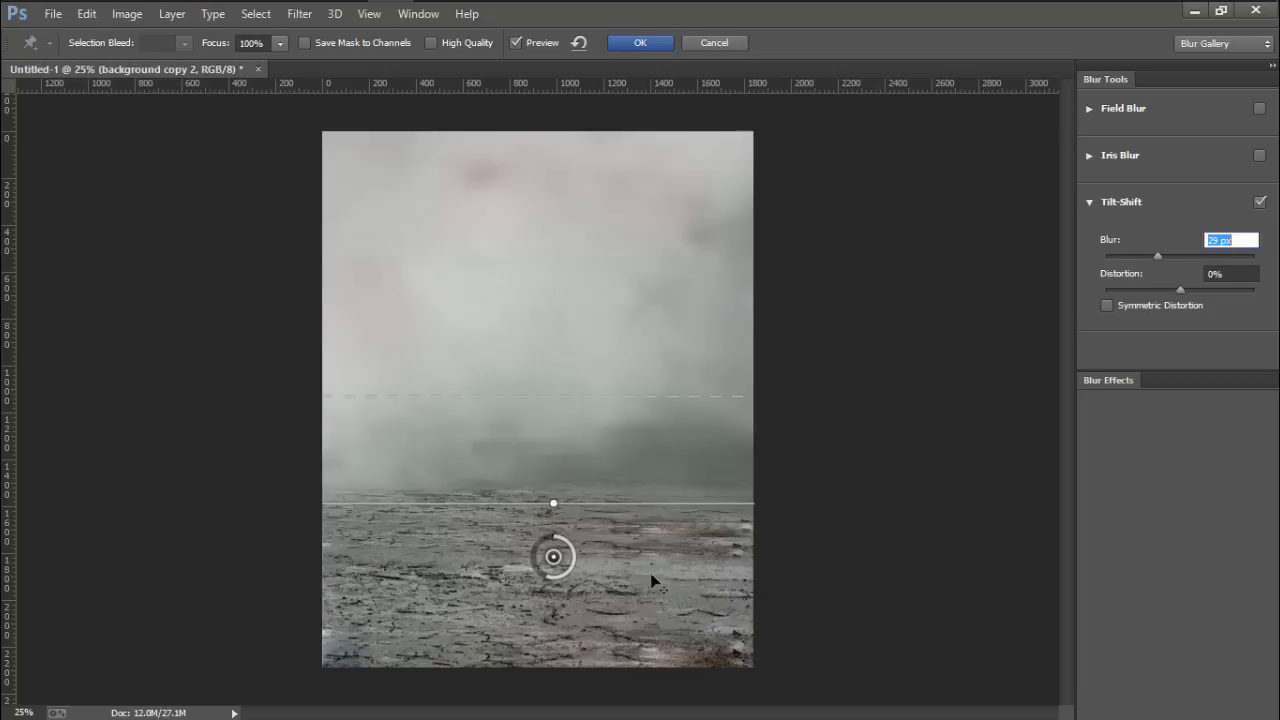
left_click_drag(651, 580, 652, 596)
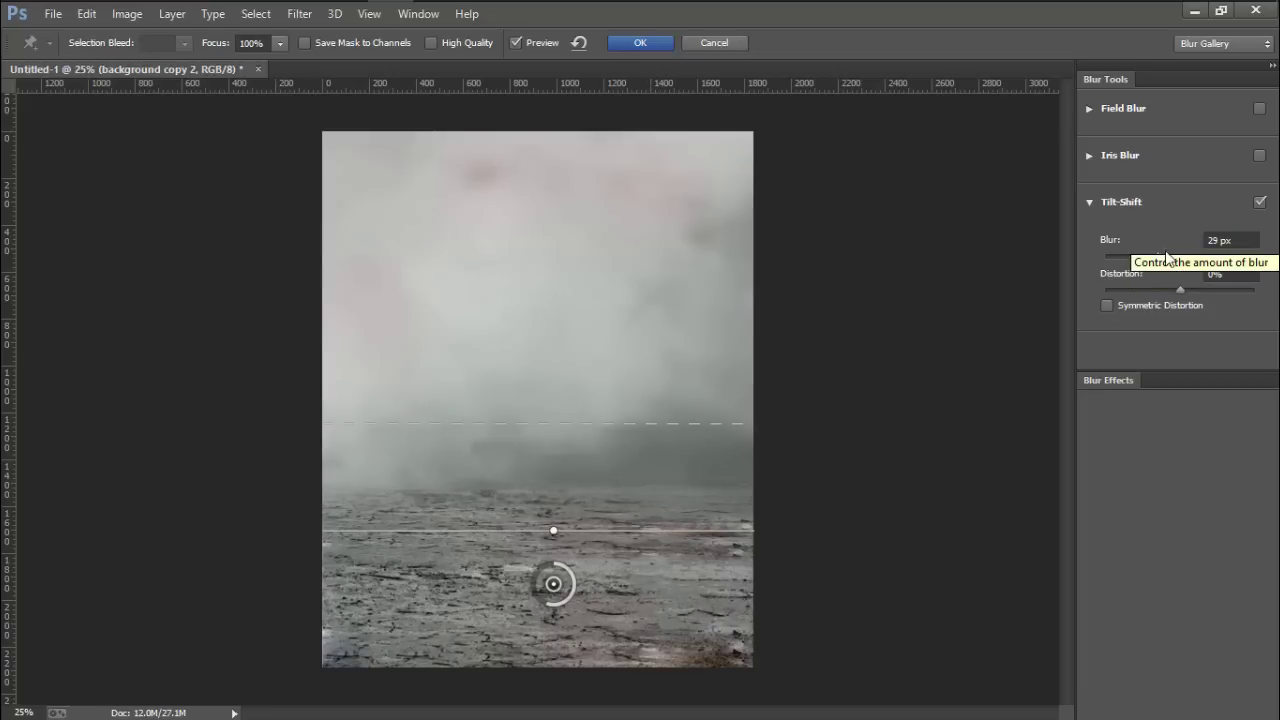
left_click(1173, 256)
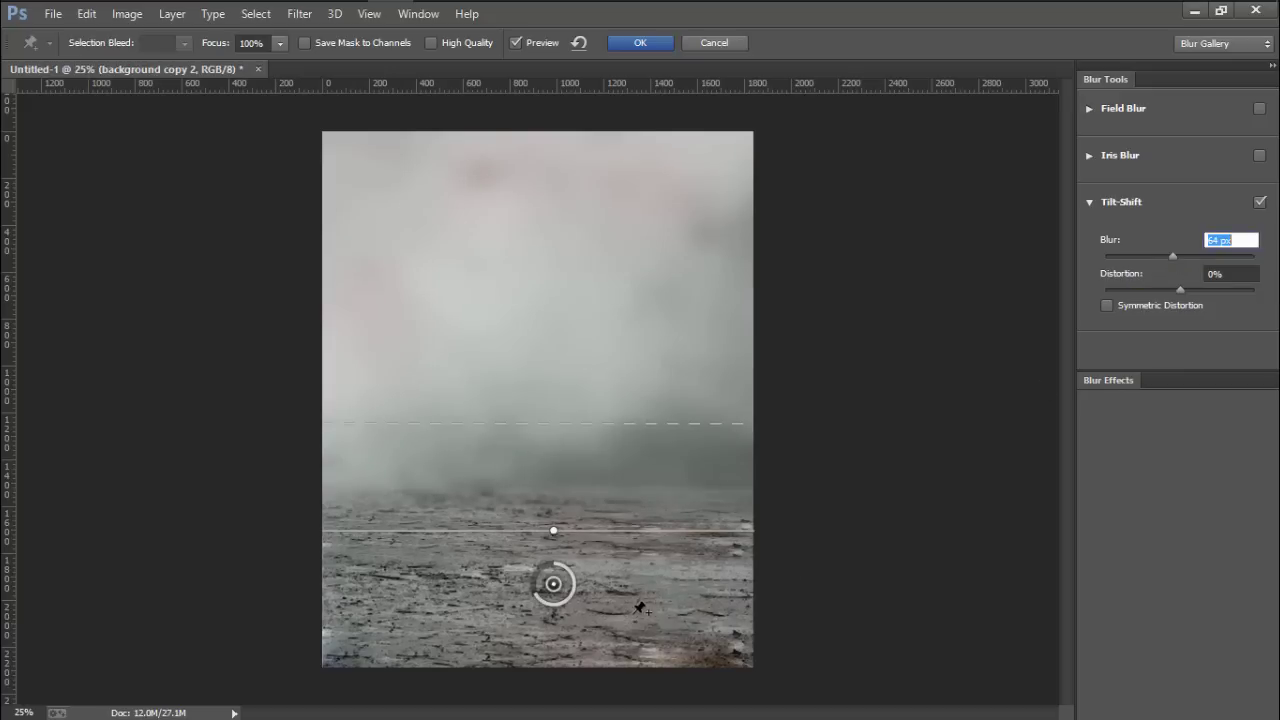
mouse_move(640, 608)
left_mouse_down()
mouse_move(636, 655)
mouse_move(632, 608)
mouse_move(636, 620)
left_mouse_up()
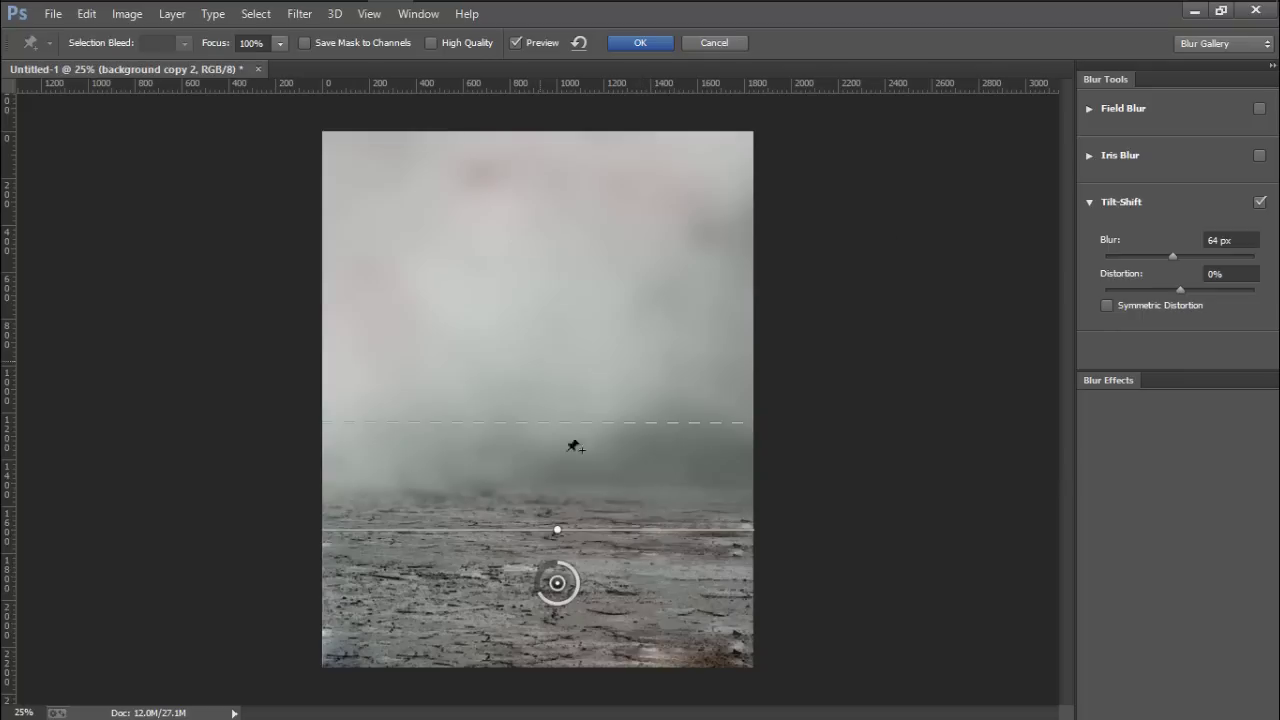
left_click_drag(614, 548, 620, 585)
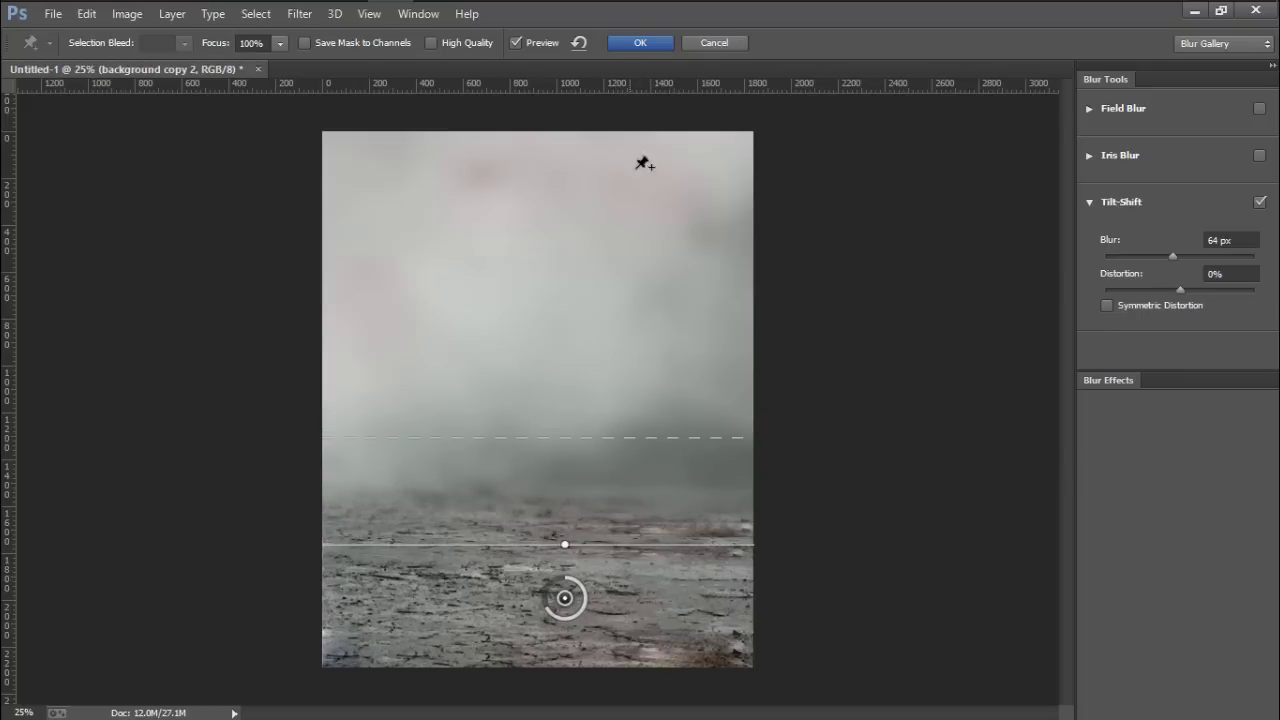
left_click(641, 43)
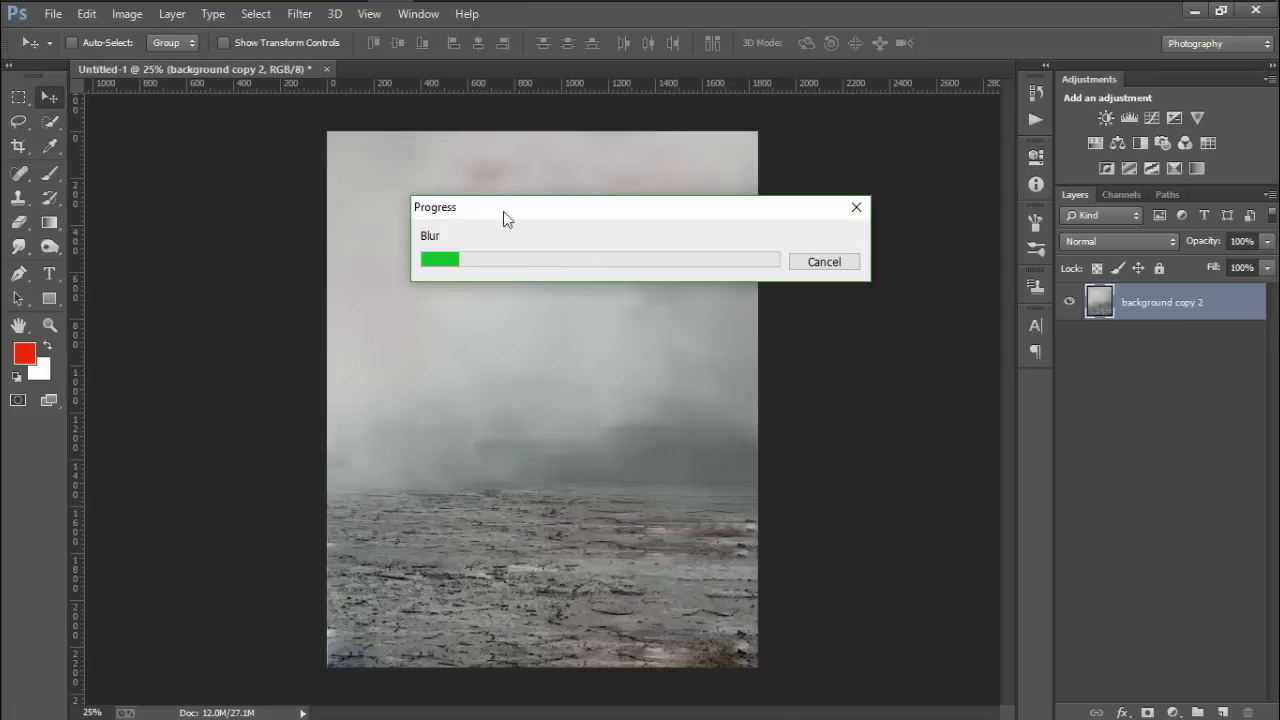
left_click_drag(503, 207, 444, 174)
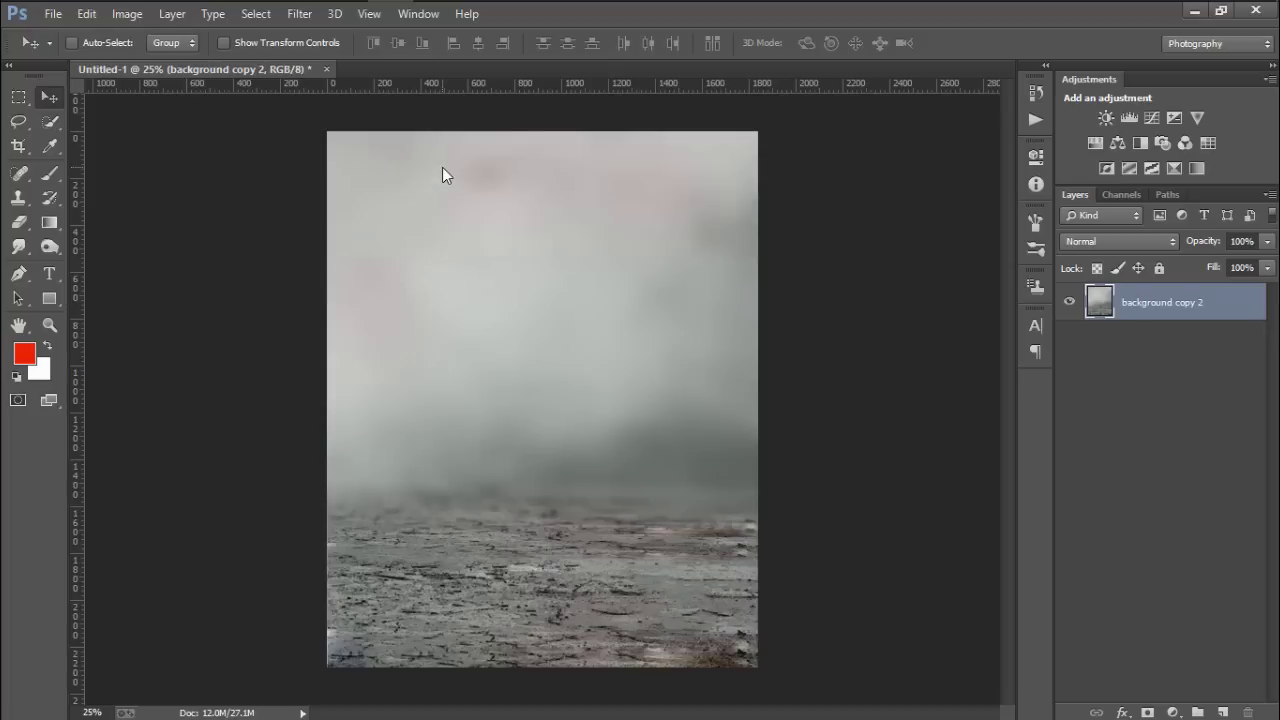
Embed the 'mountain dew' image into the composition.
left_click(46, 16)
left_click(112, 284)
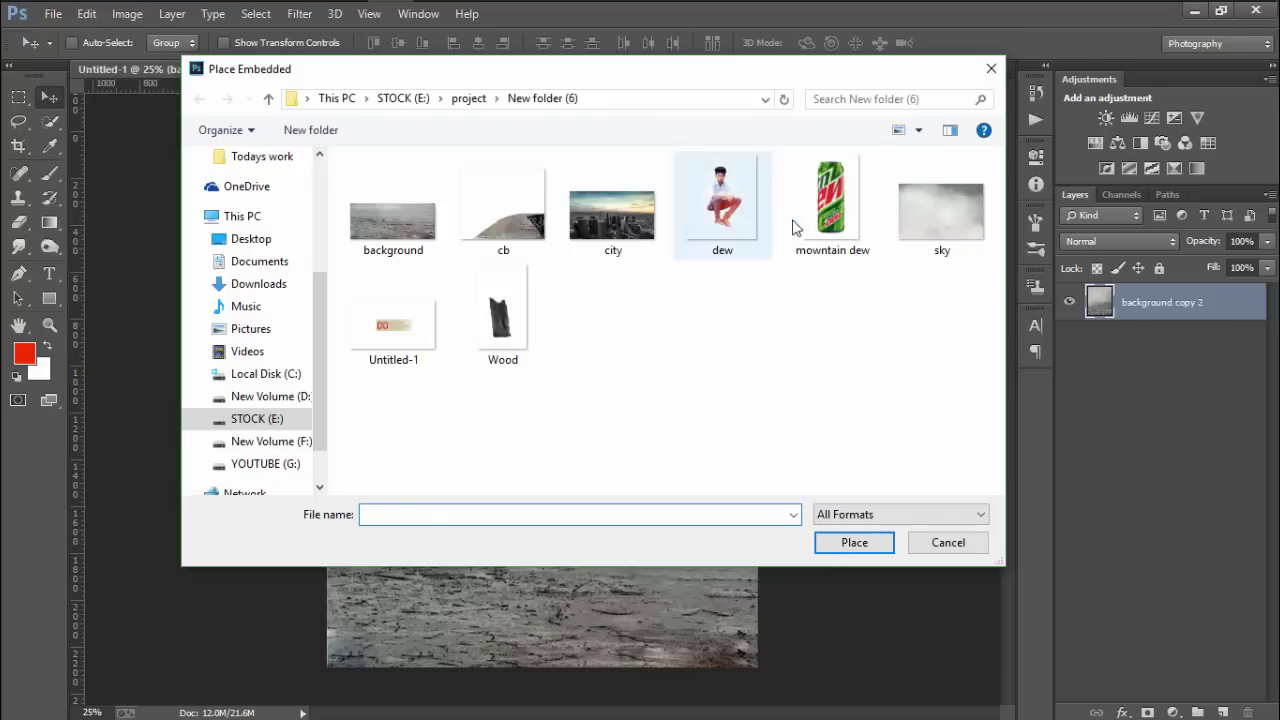
left_click(828, 210)
left_click(845, 543)
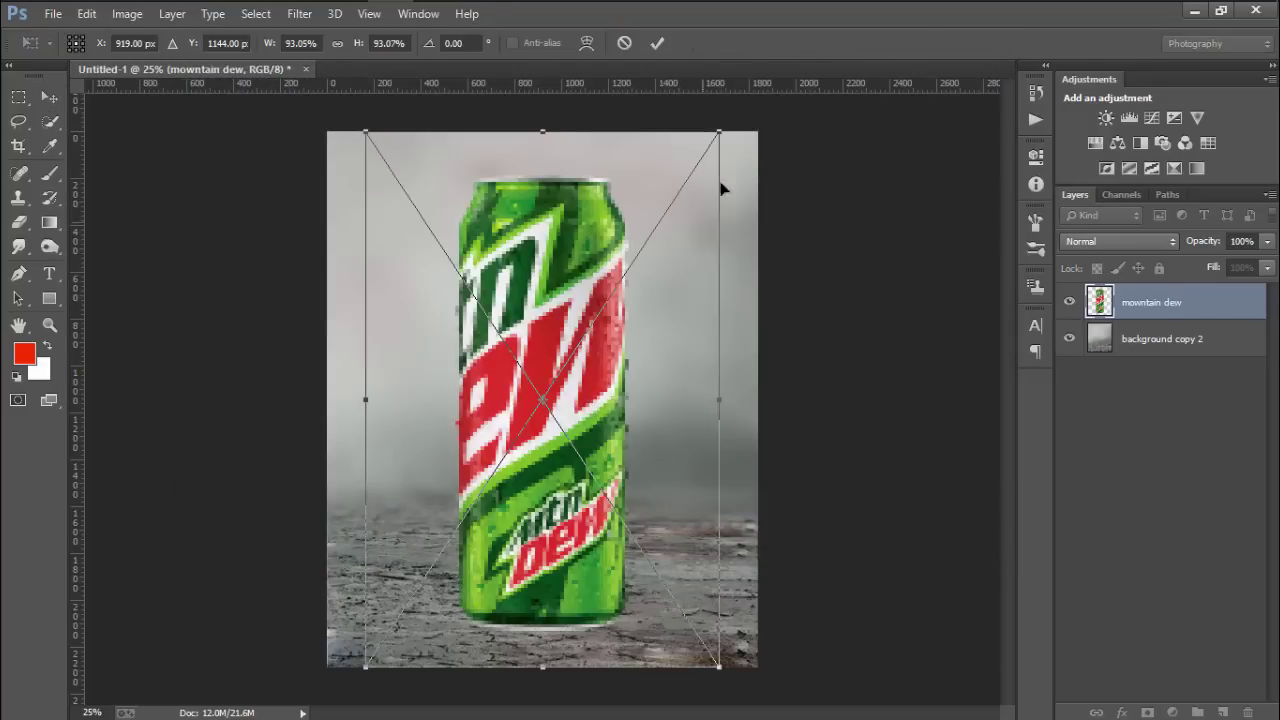
Scale the can to about 50% and stand it on the cracked ground mid-canvas.
left_click_drag(720, 133, 609, 263)
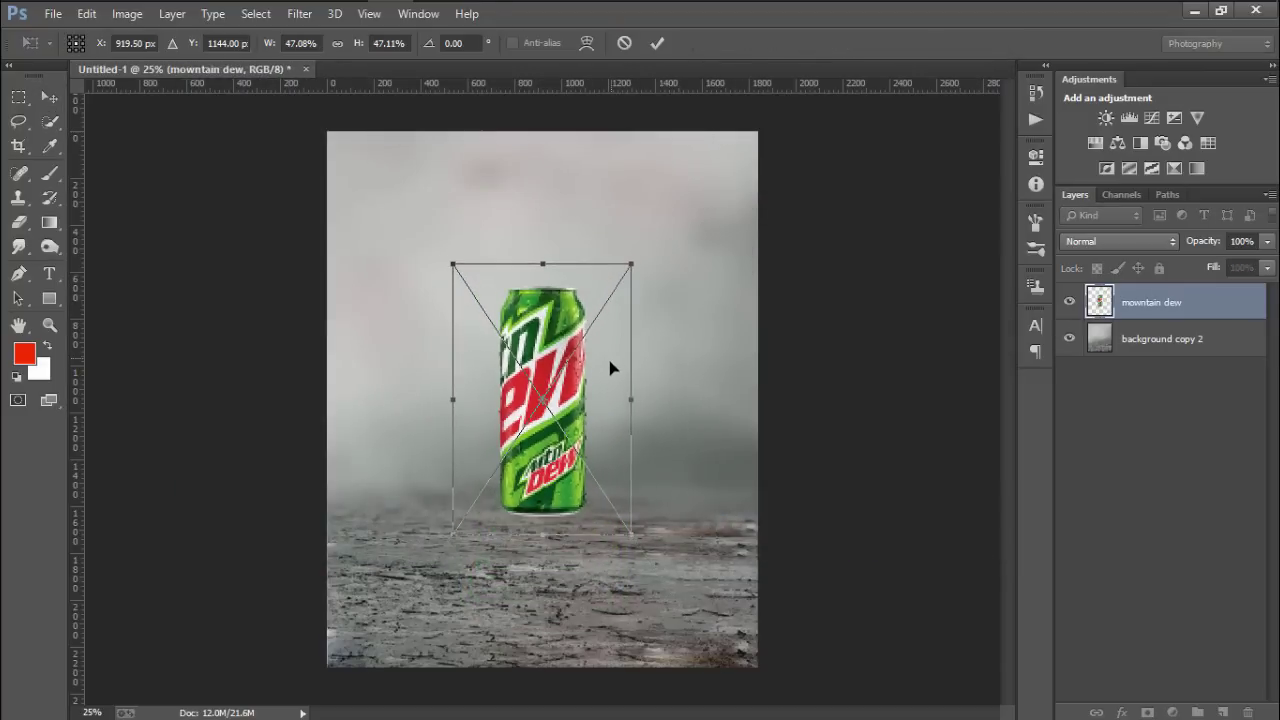
left_click_drag(609, 366, 609, 421)
left_click_drag(622, 318, 625, 300)
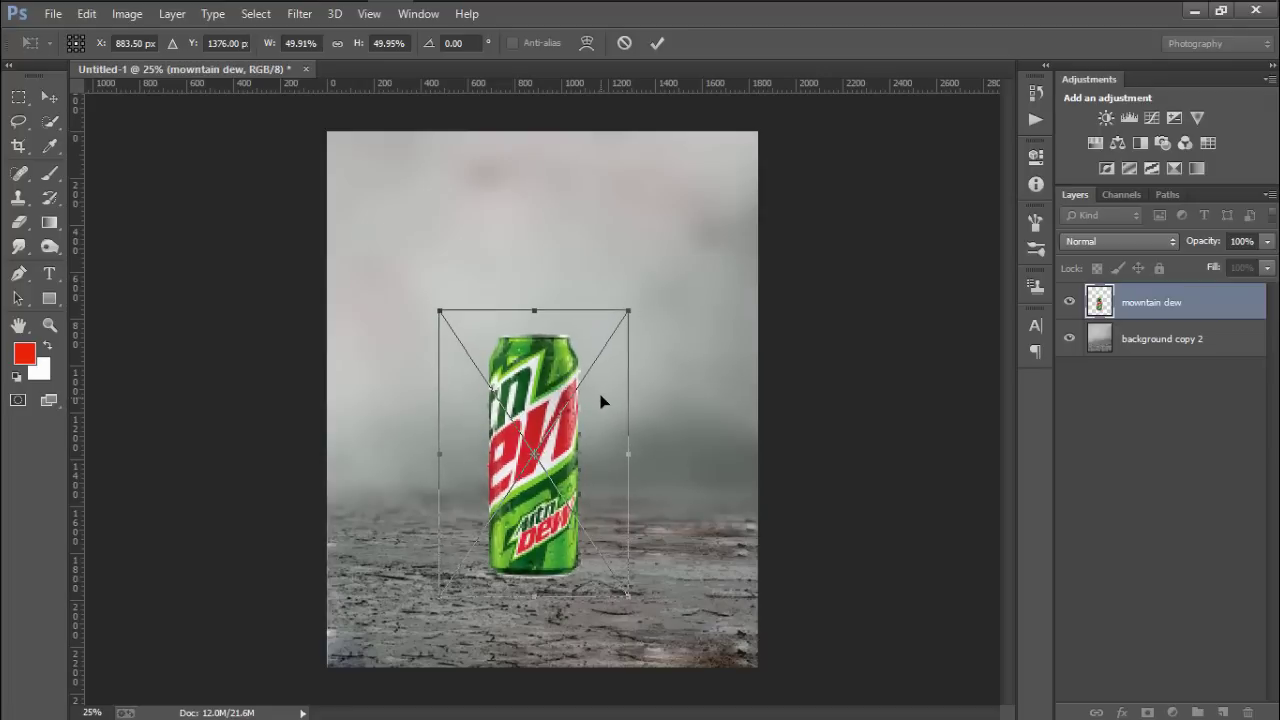
left_click_drag(600, 393, 606, 400)
left_click(657, 44)
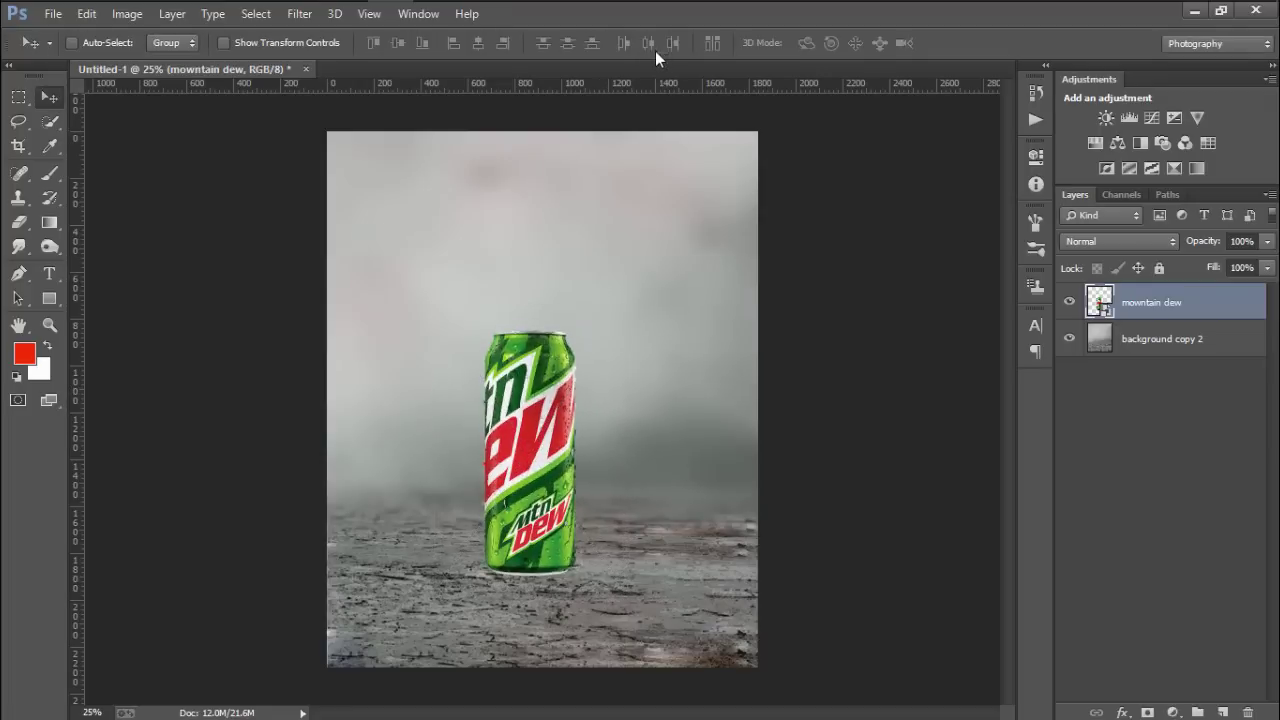
mouse_move(525, 451)
left_mouse_down()
mouse_move(470, 433)
mouse_move(518, 456)
left_mouse_up()
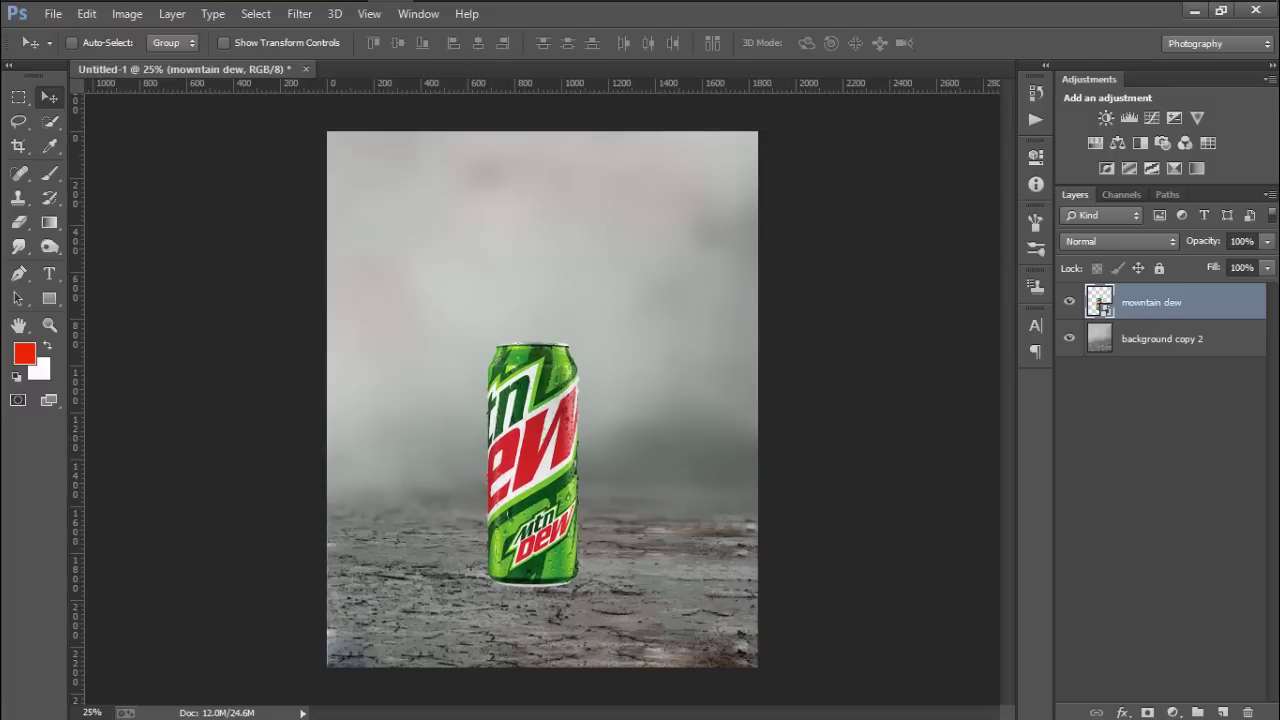
Move Layer 1 beneath the mountain dew layer and dab a 400-size soft brush spot on the ground.
left_click(1222, 712)
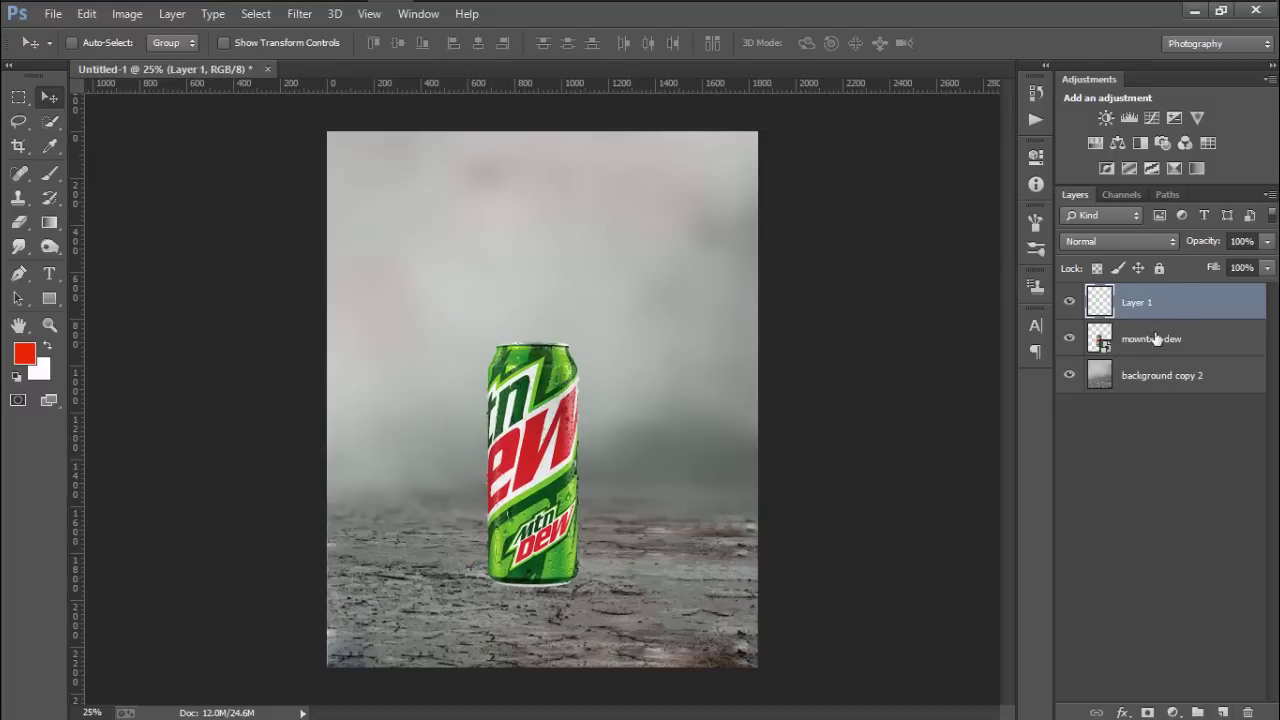
left_click_drag(1160, 316, 1161, 340)
key("b")
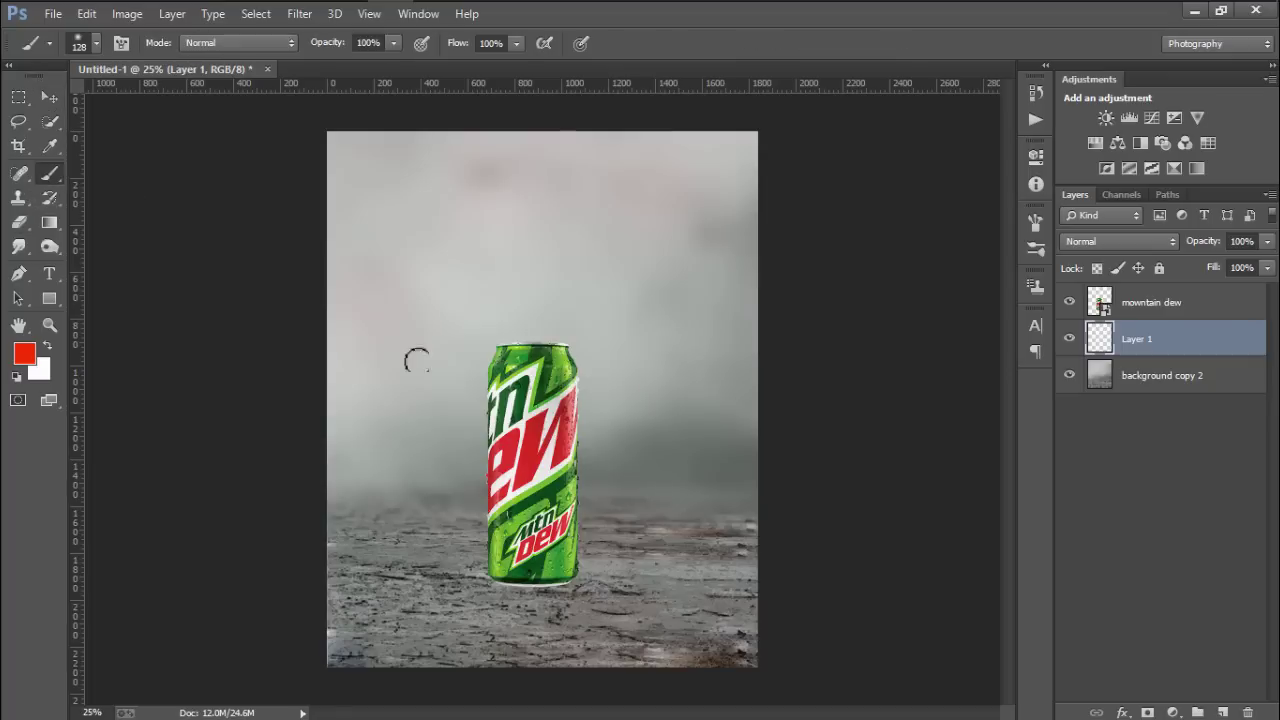
key("bracketright")
key("bracketright")
key("bracketright")
left_click(621, 575)
Undo the red dot, repaint it in black (000000), and move the blob left of the can.
left_click(87, 13)
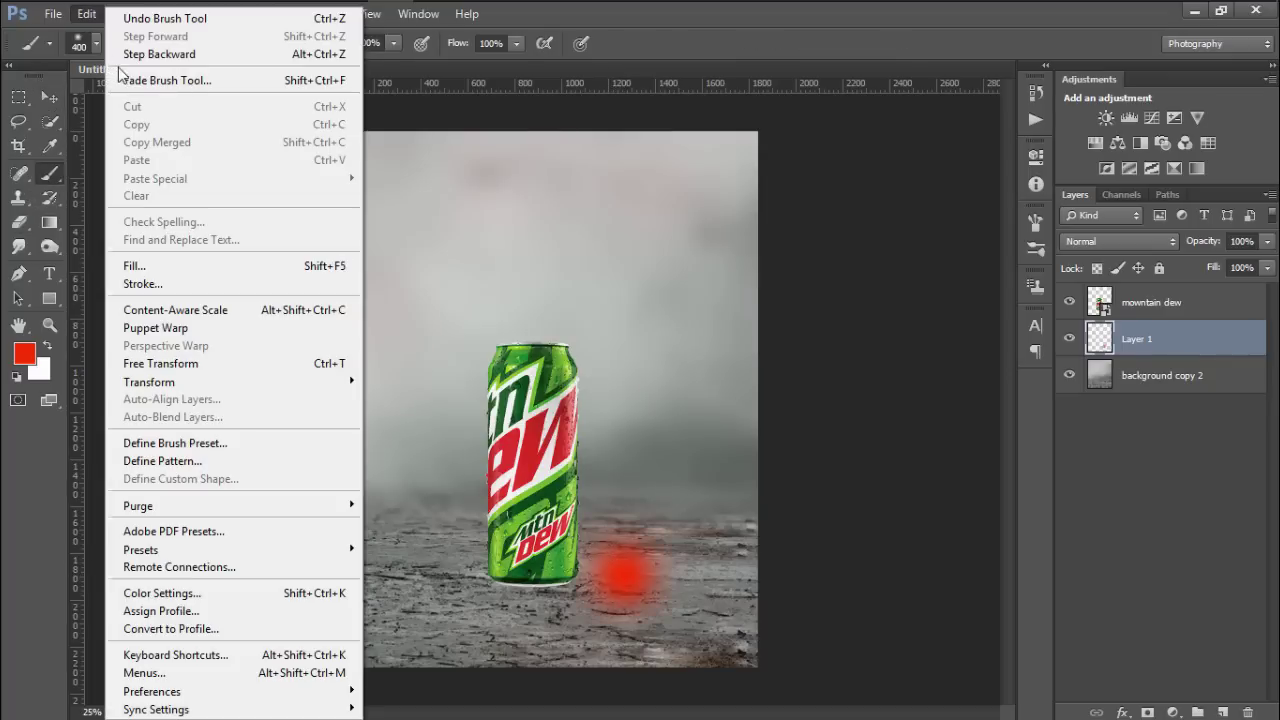
left_click(130, 50)
left_click(25, 354)
type("000000")
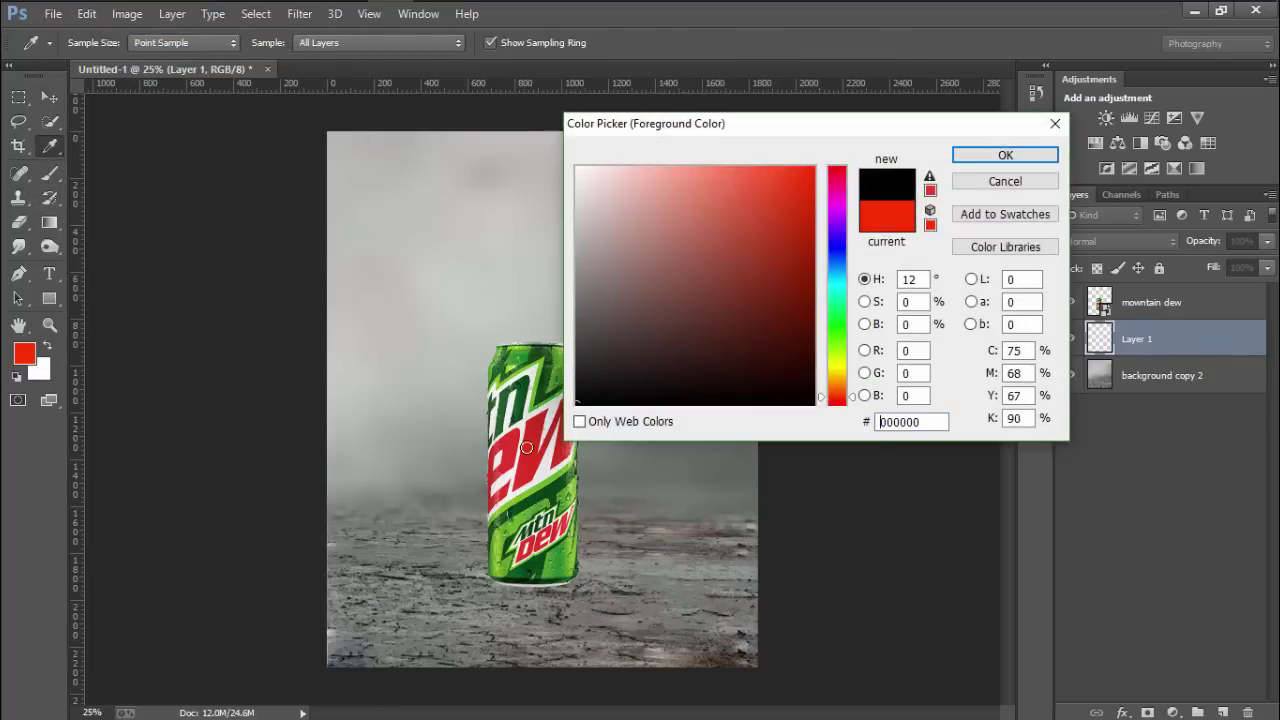
key("Return")
left_click(640, 565)
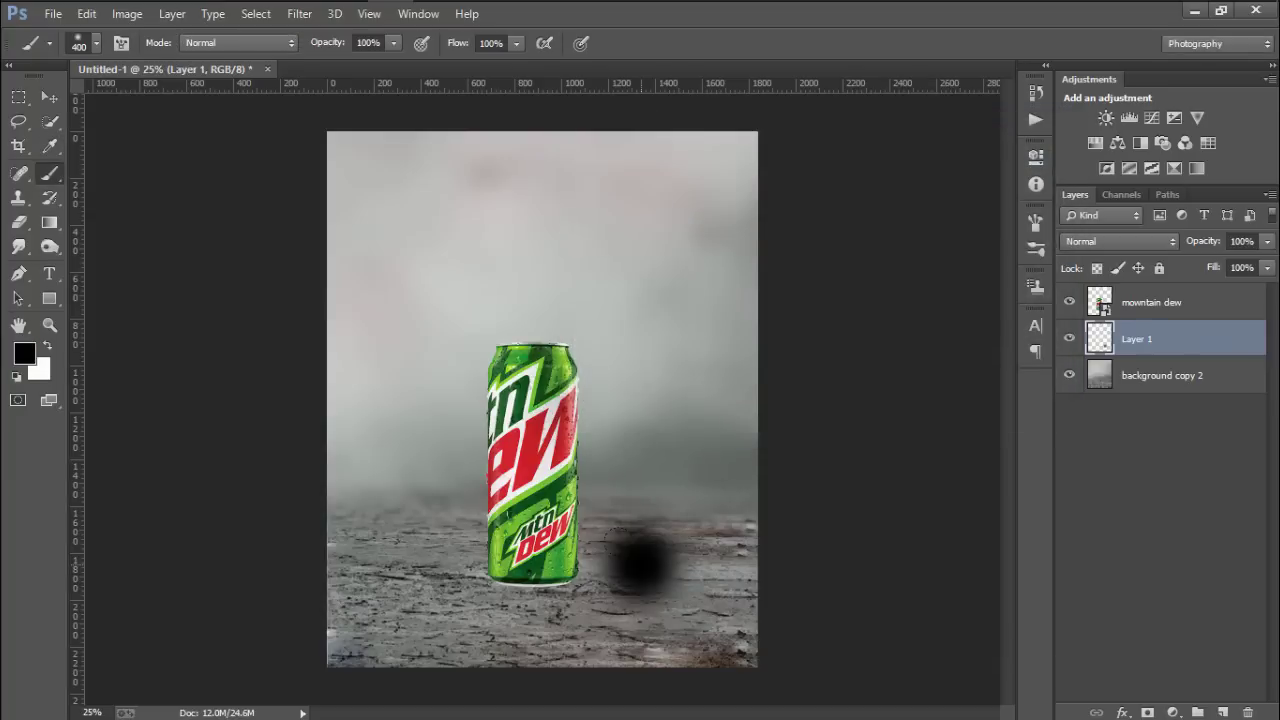
left_click(40, 98)
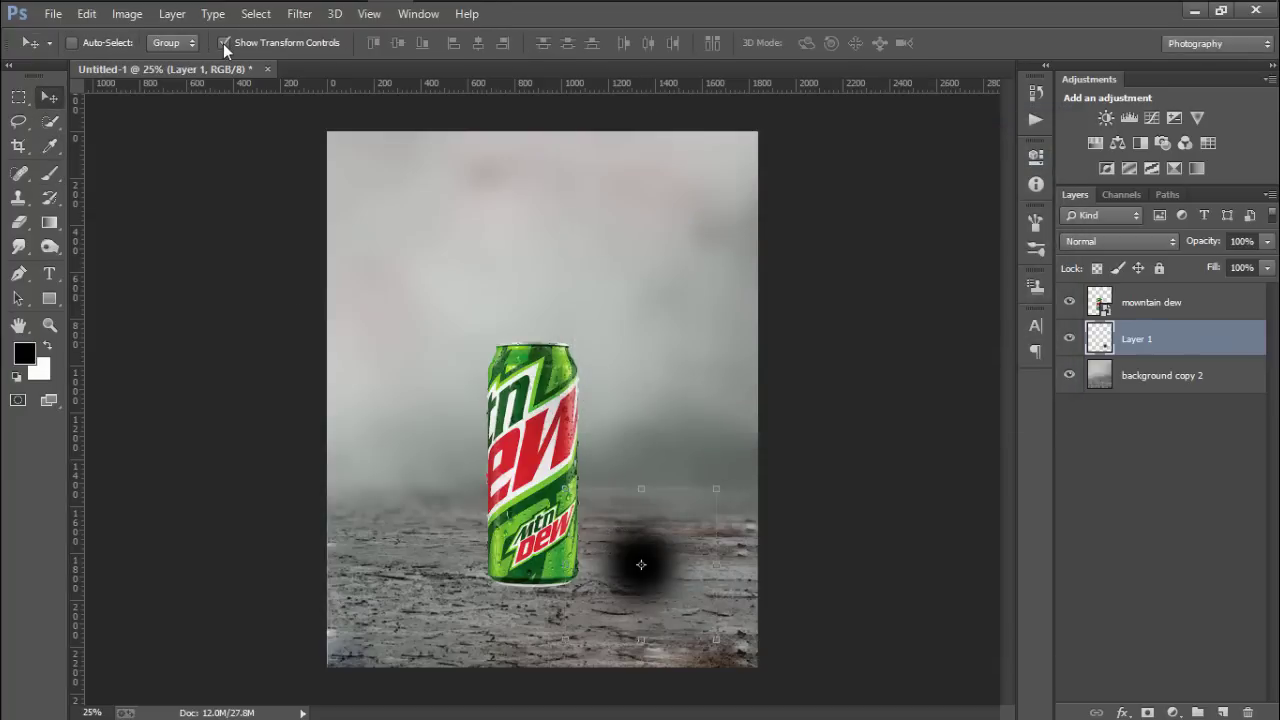
mouse_move(665, 580)
left_mouse_down()
mouse_move(474, 595)
mouse_move(410, 565)
left_mouse_up()
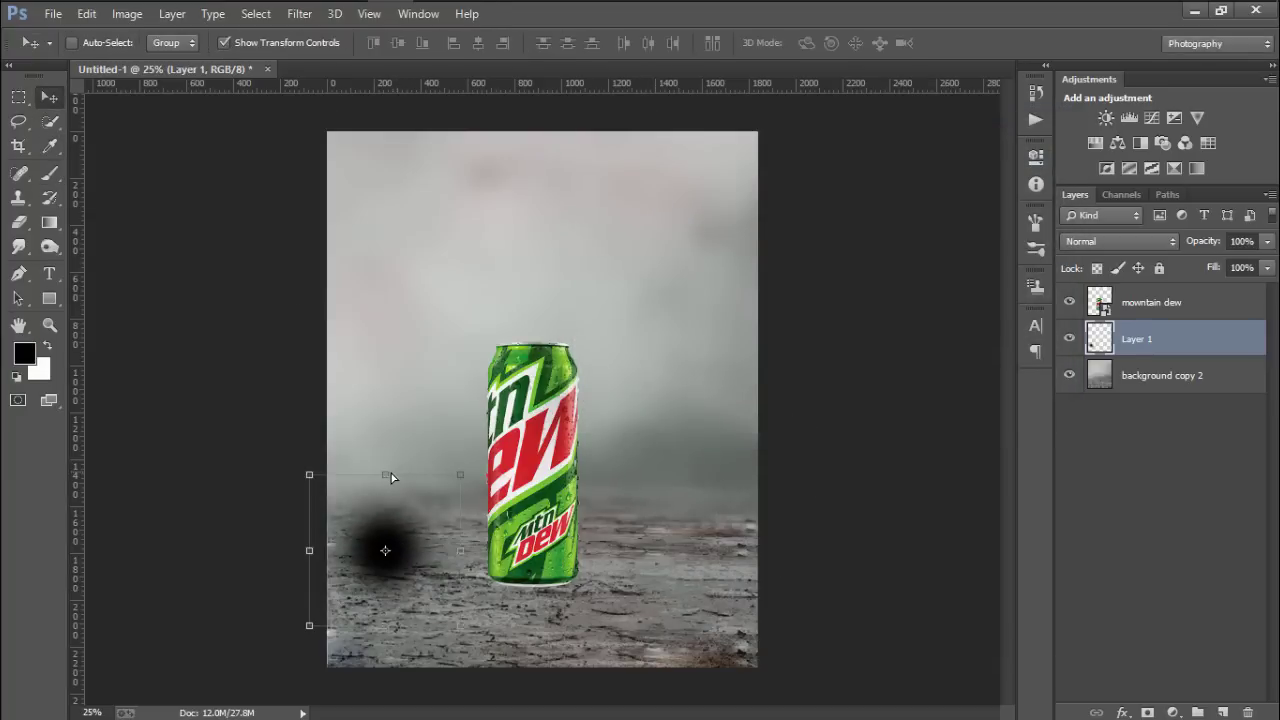
Free-transform the black spot: squash, widen and skew it flat under the can's base, then commit.
mouse_move(391, 477)
left_mouse_down()
mouse_move(385, 572)
mouse_move(588, 512)
left_mouse_up()
left_click_drag(450, 585, 793, 529)
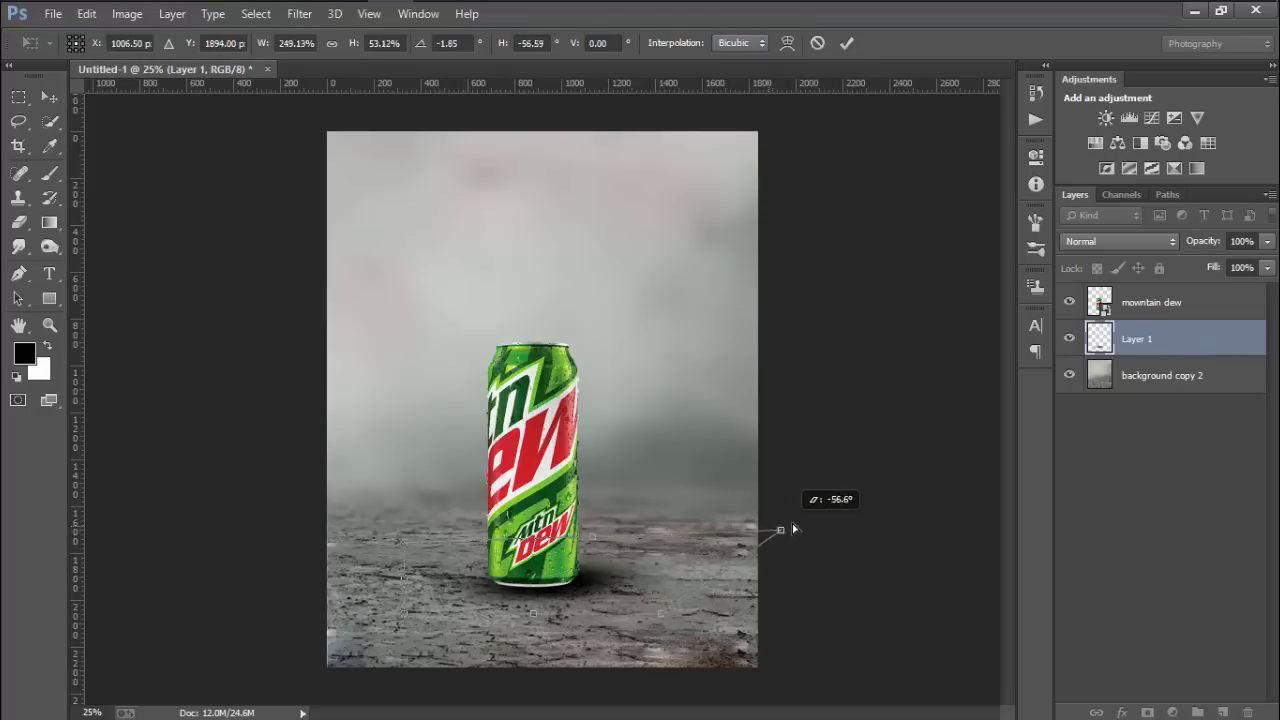
left_click_drag(711, 544, 672, 552)
mouse_move(655, 615)
left_mouse_down()
mouse_move(772, 600)
mouse_move(686, 595)
mouse_move(701, 601)
left_mouse_up()
left_click_drag(750, 537, 743, 560)
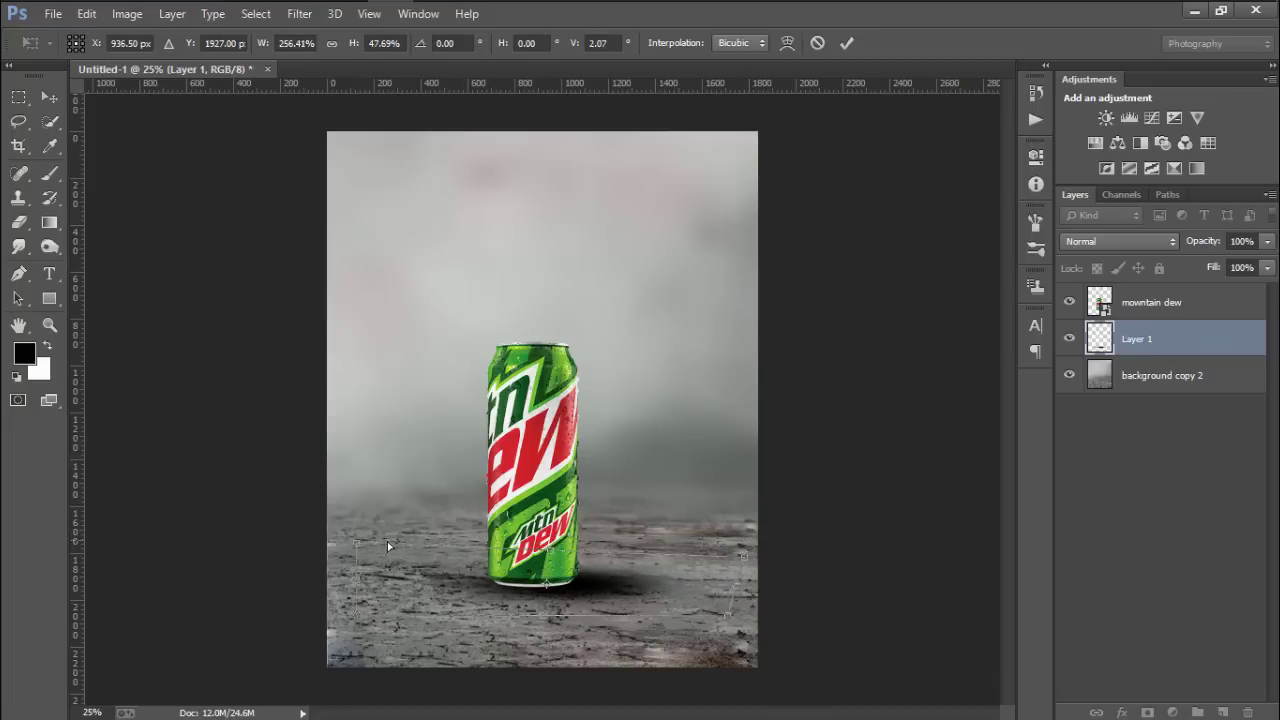
left_click_drag(387, 541, 365, 560)
left_click_drag(652, 607, 659, 598)
left_click(847, 43)
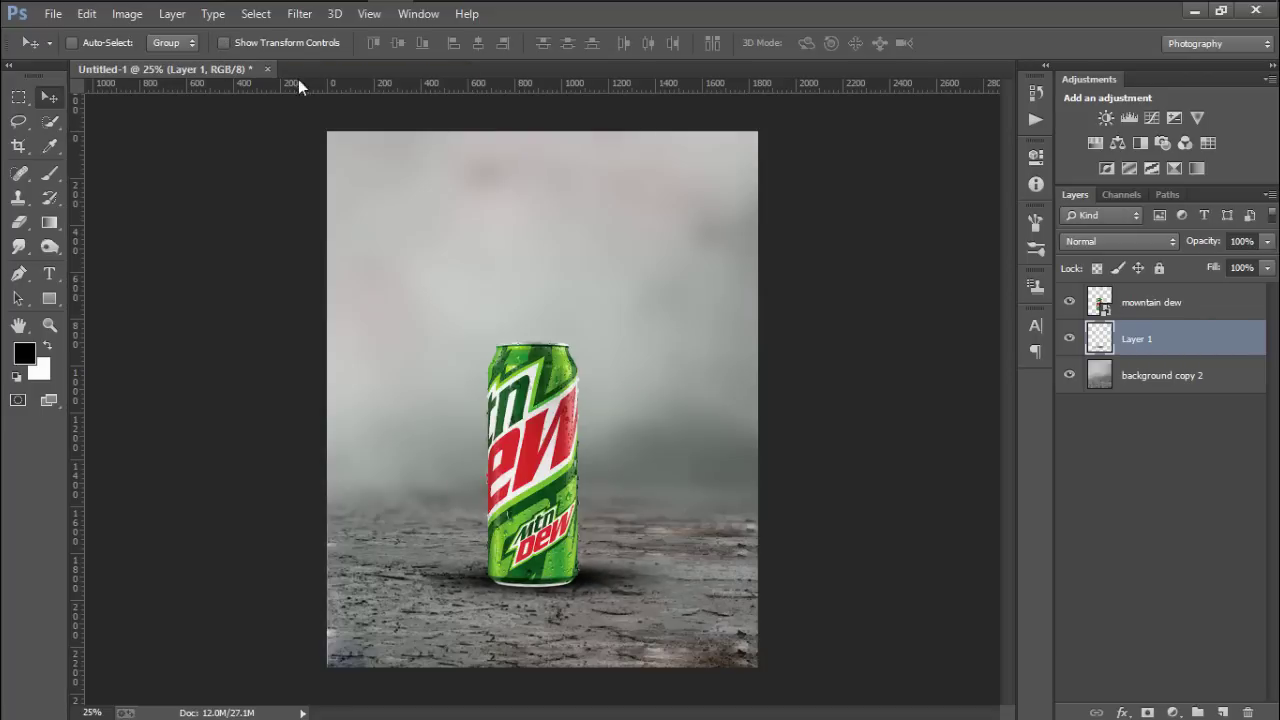
Lower the shadow layer's opacity to 85% and try Lens Blur, then cancel it.
left_click(1266, 242)
left_click_drag(1262, 265, 1268, 266)
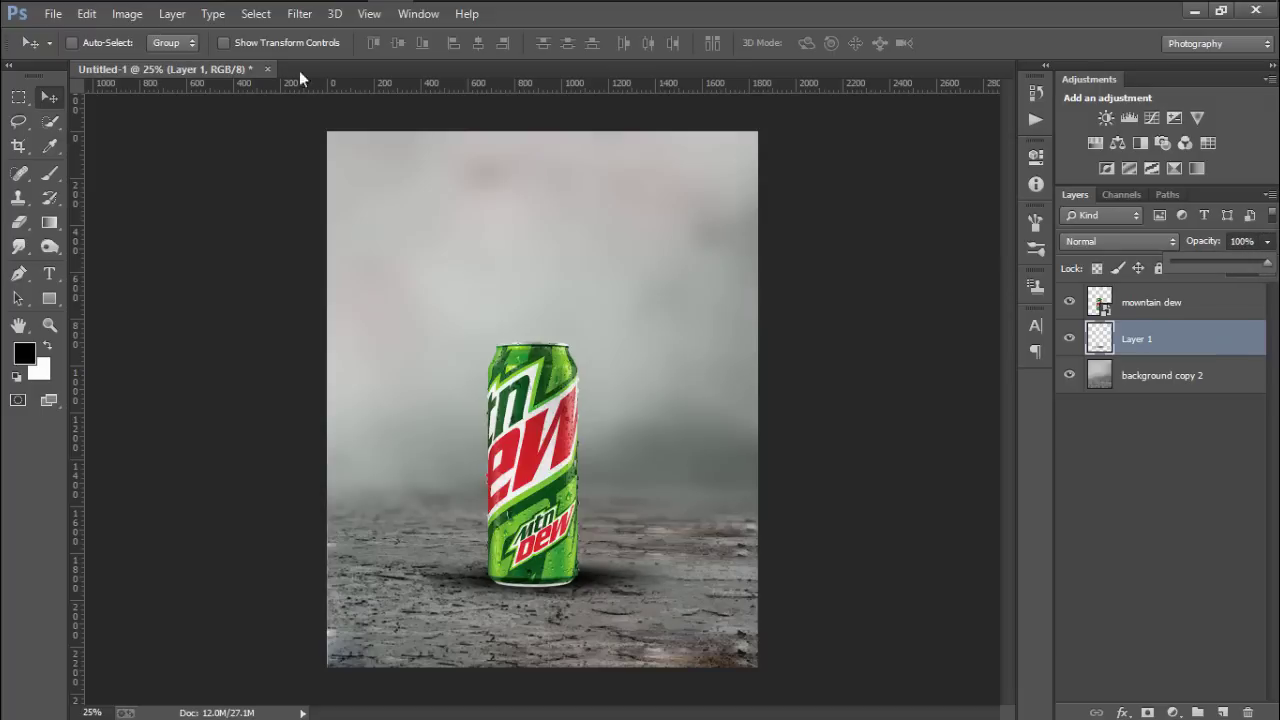
left_click(296, 14)
mouse_move(309, 238)
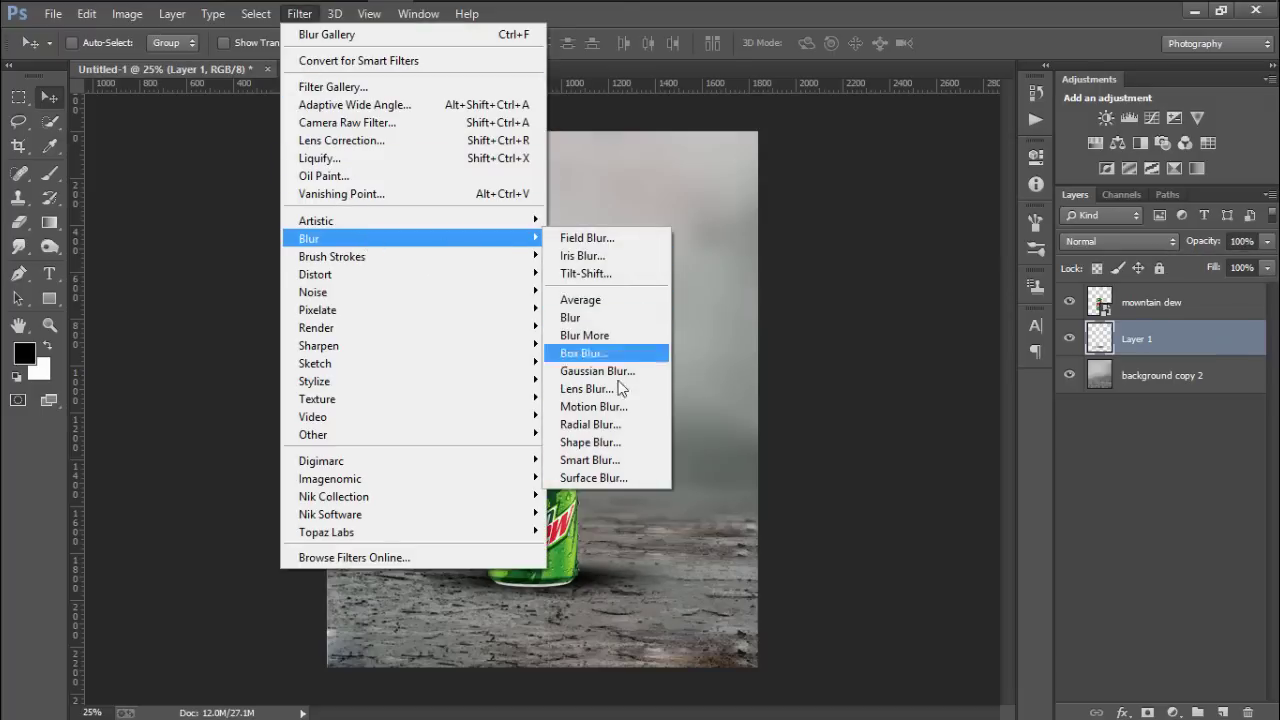
left_click(624, 378)
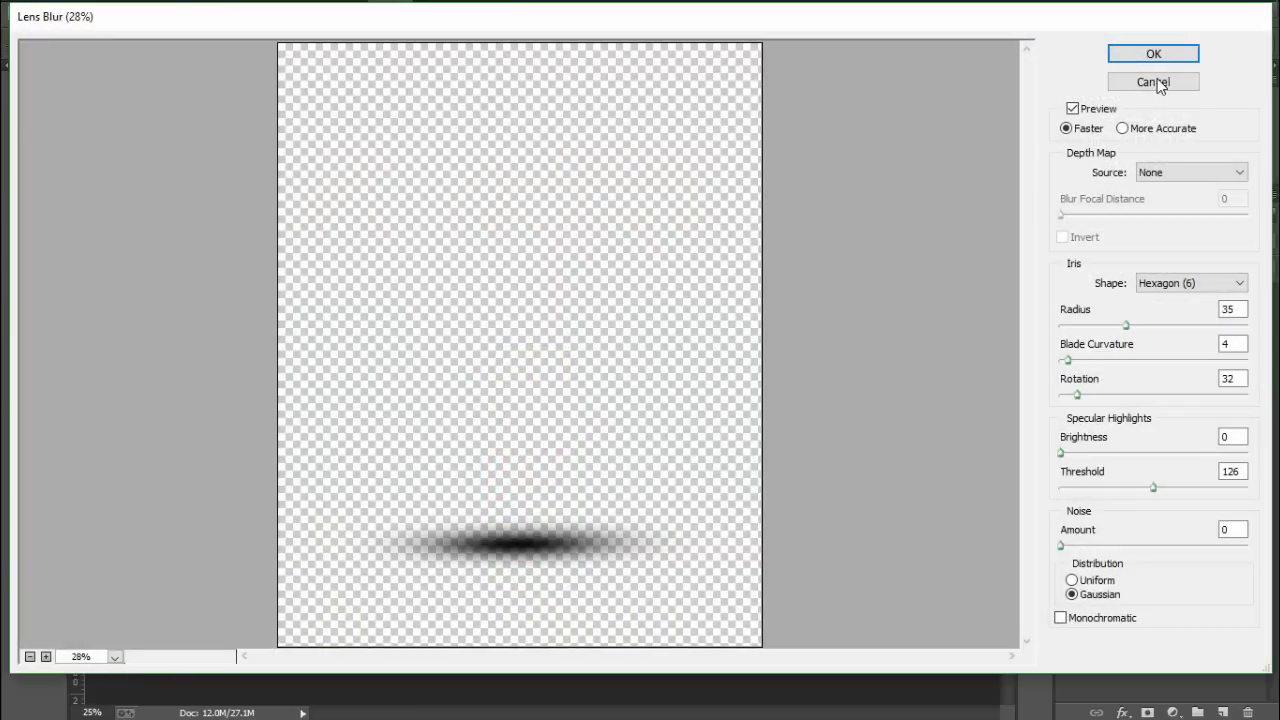
left_click(1155, 82)
Apply a Gaussian Blur with an increased radius to the shadow.
left_click(298, 14)
mouse_move(309, 238)
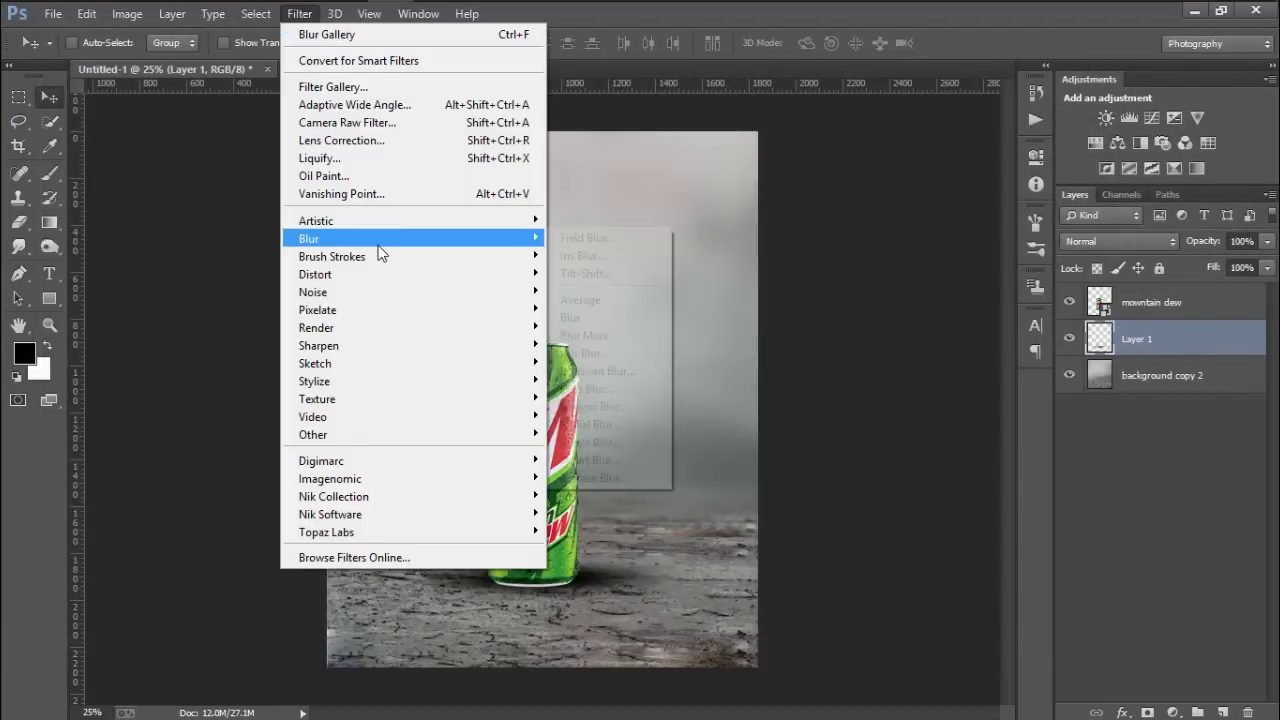
left_click(628, 371)
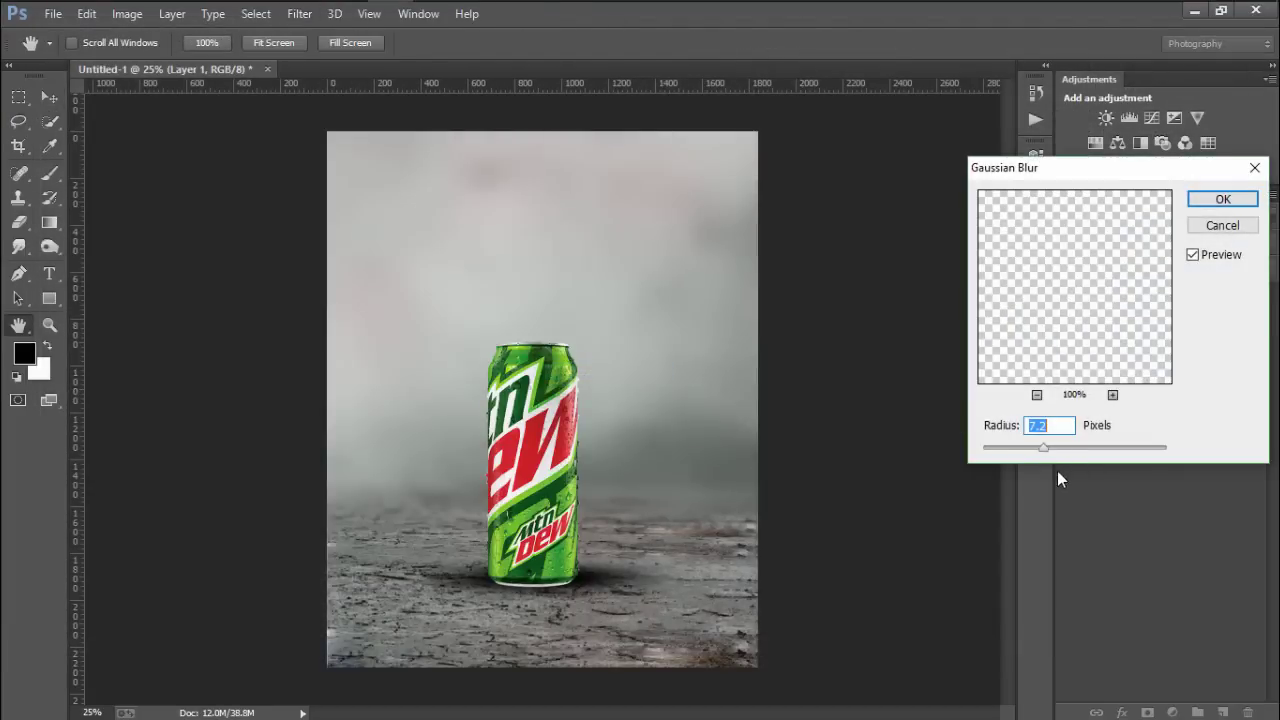
mouse_move(1043, 447)
left_mouse_down()
mouse_move(1098, 448)
mouse_move(985, 449)
left_mouse_up()
key("Return")
Erase part of the shadow on the floor with the Eraser.
key("v")
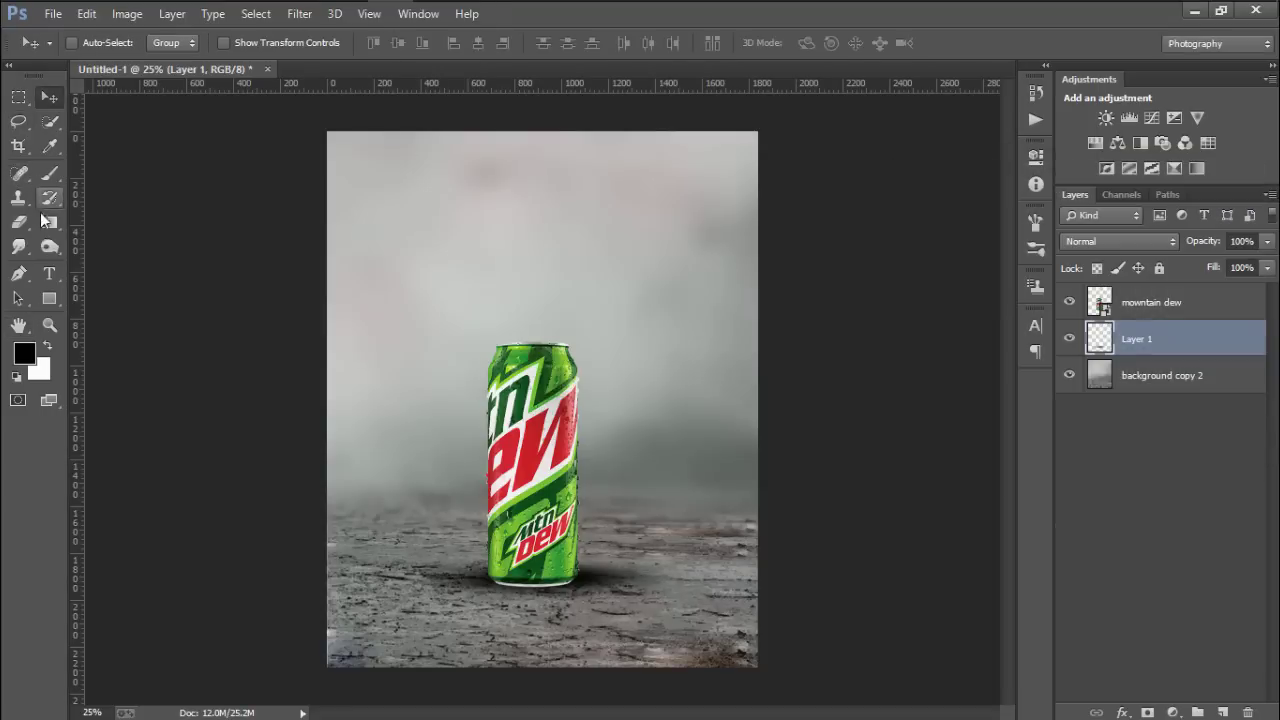
left_click(18, 222)
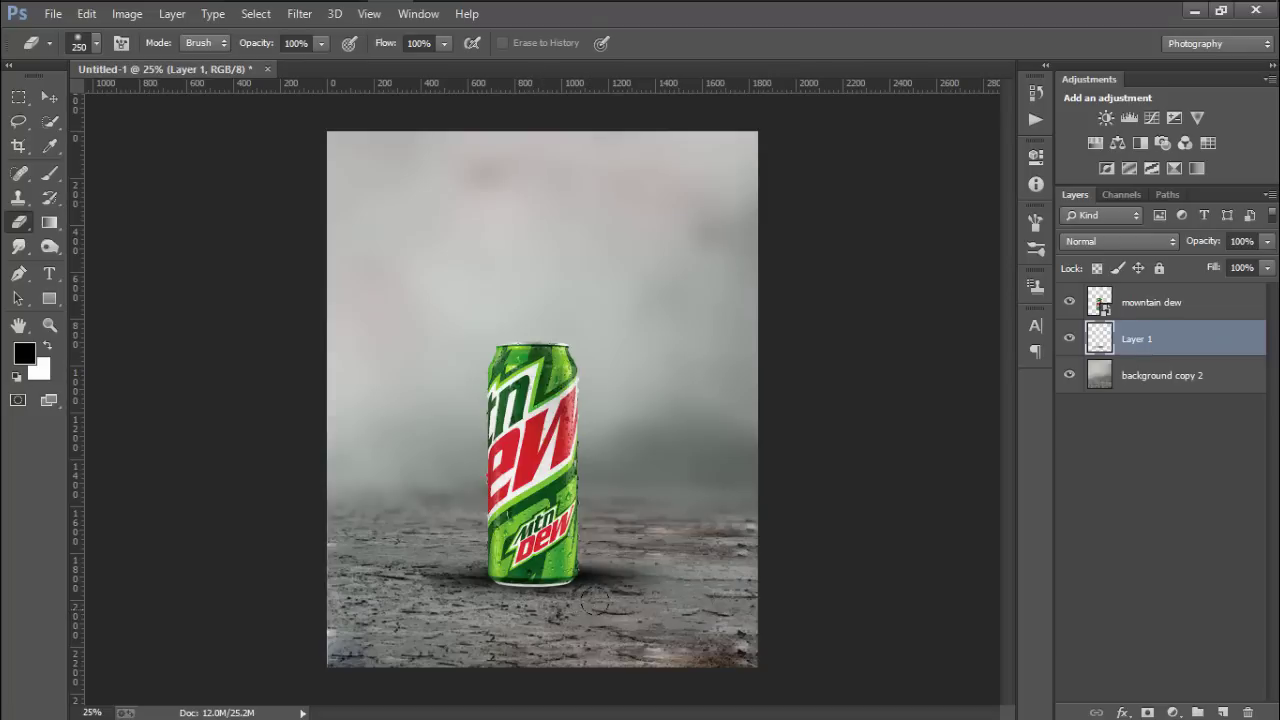
left_click_drag(485, 605, 352, 588)
Rasterize the mountain dew smart object, shrink the eraser to 80, and add Layer 1 to the selection.
left_click(1145, 303)
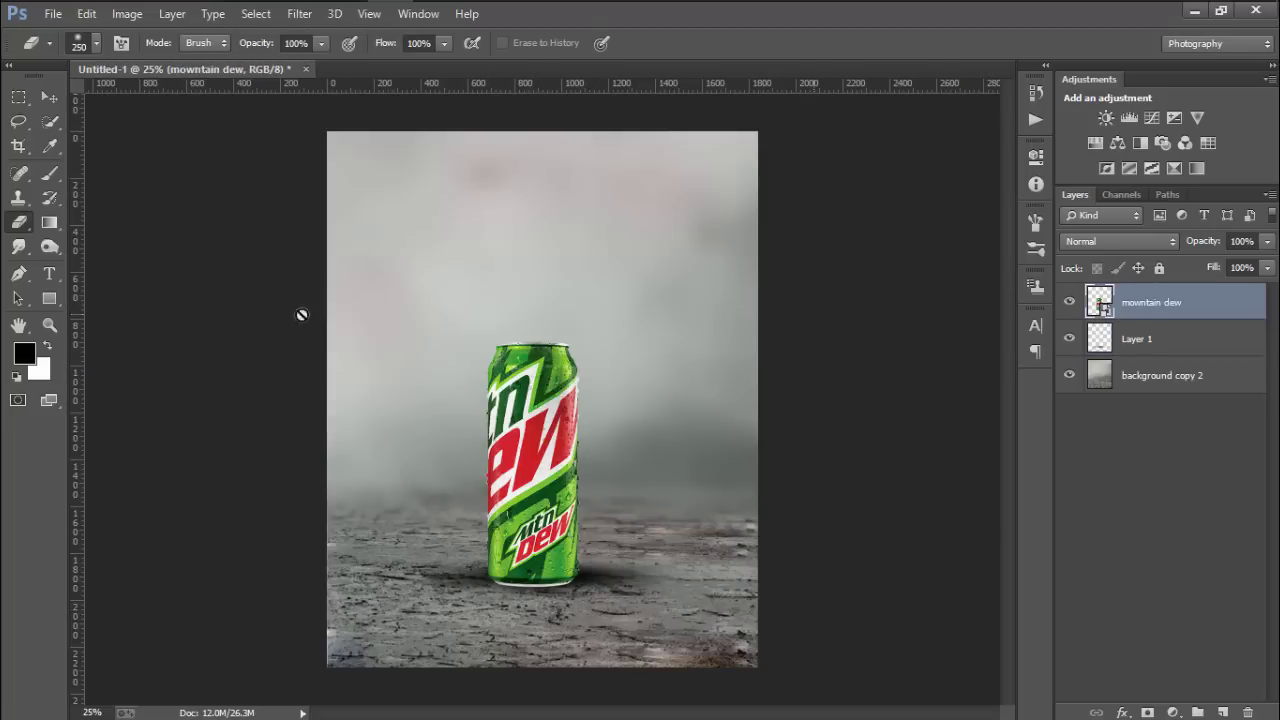
left_click(574, 655)
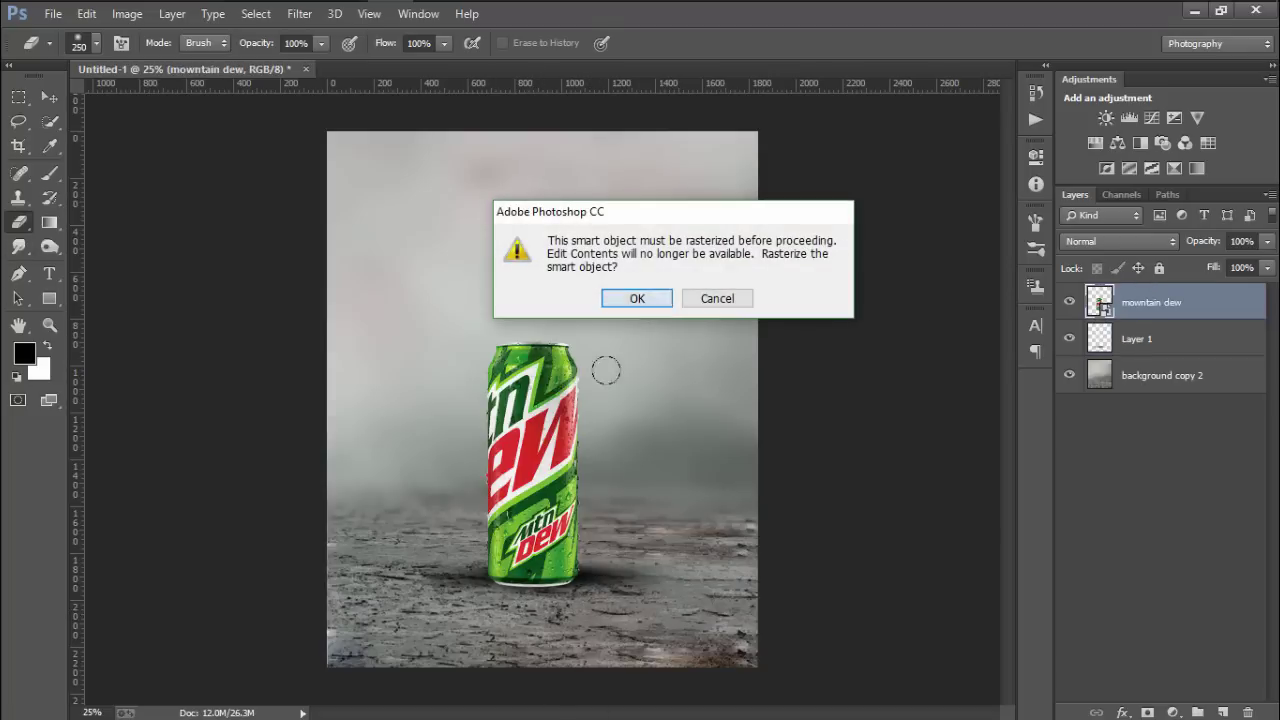
key("Return")
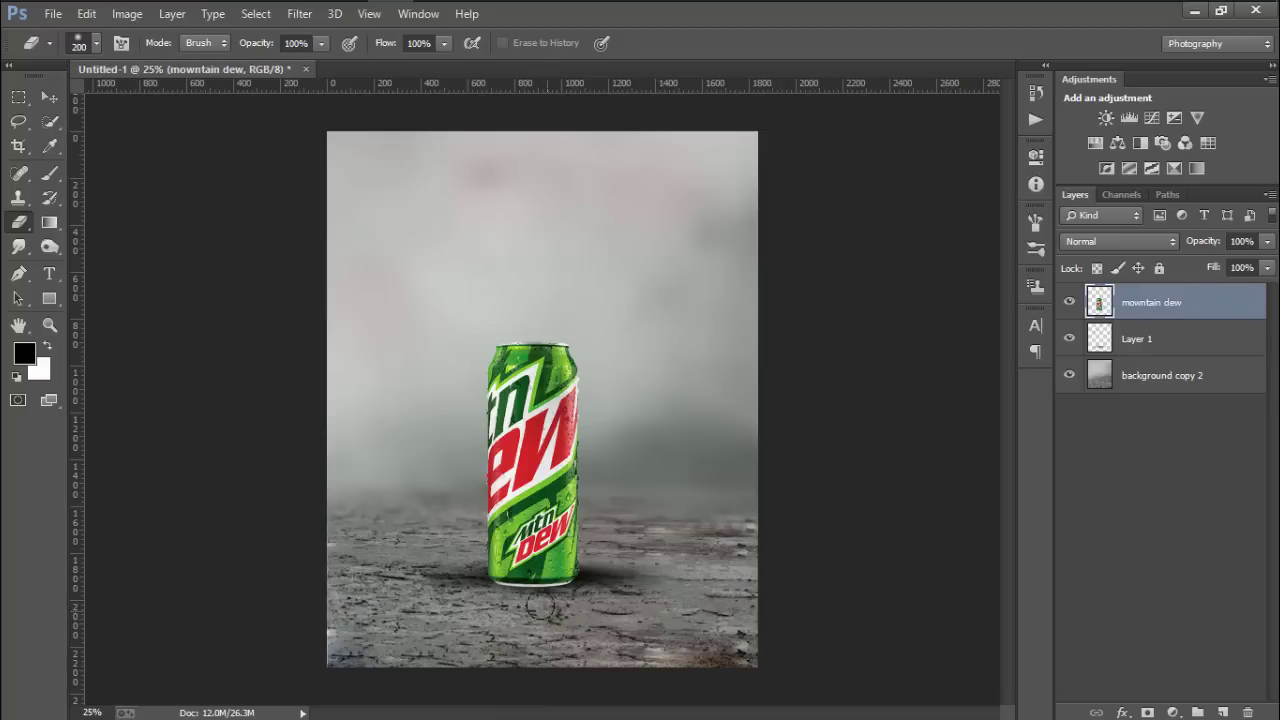
key("bracketleft")
key("bracketleft")
key("bracketleft")
left_click(1190, 357, "shift")
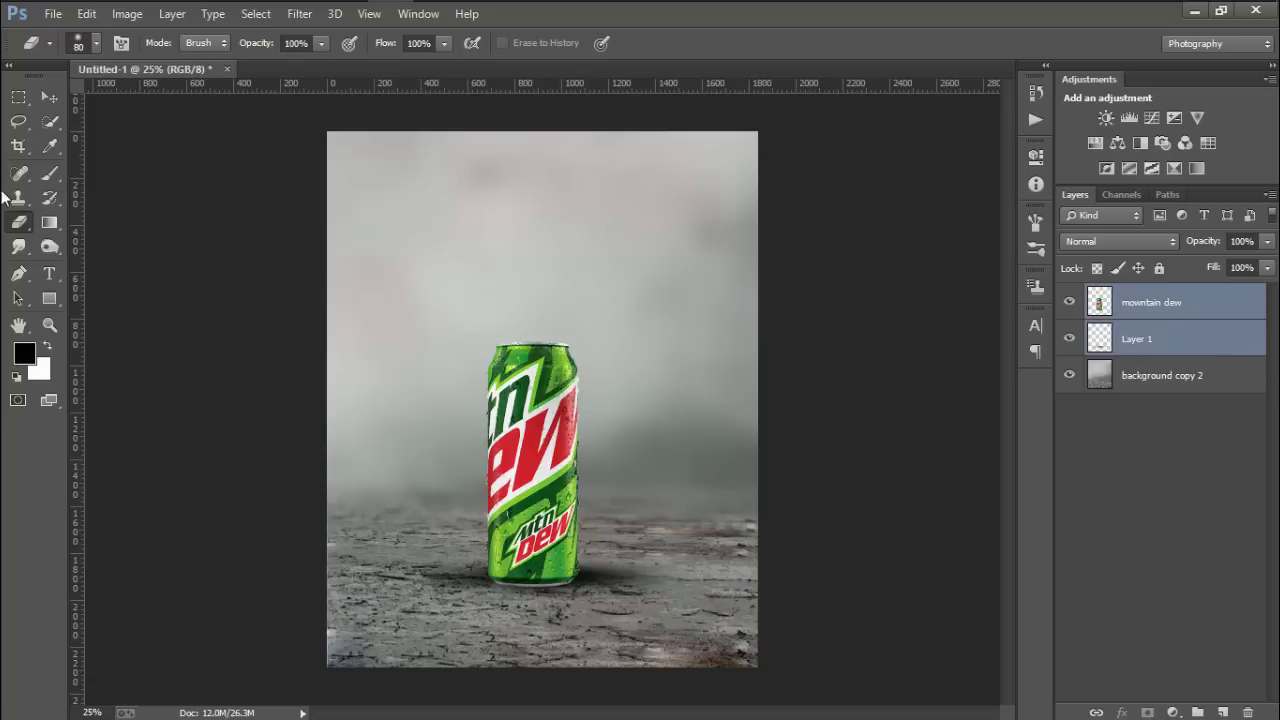
Shift the can and shadow layers right together and bring up their layer context menu.
left_click(49, 97)
mouse_move(500, 473)
left_mouse_down()
mouse_move(474, 518)
mouse_move(464, 460)
mouse_move(453, 477)
mouse_move(548, 501)
left_mouse_up()
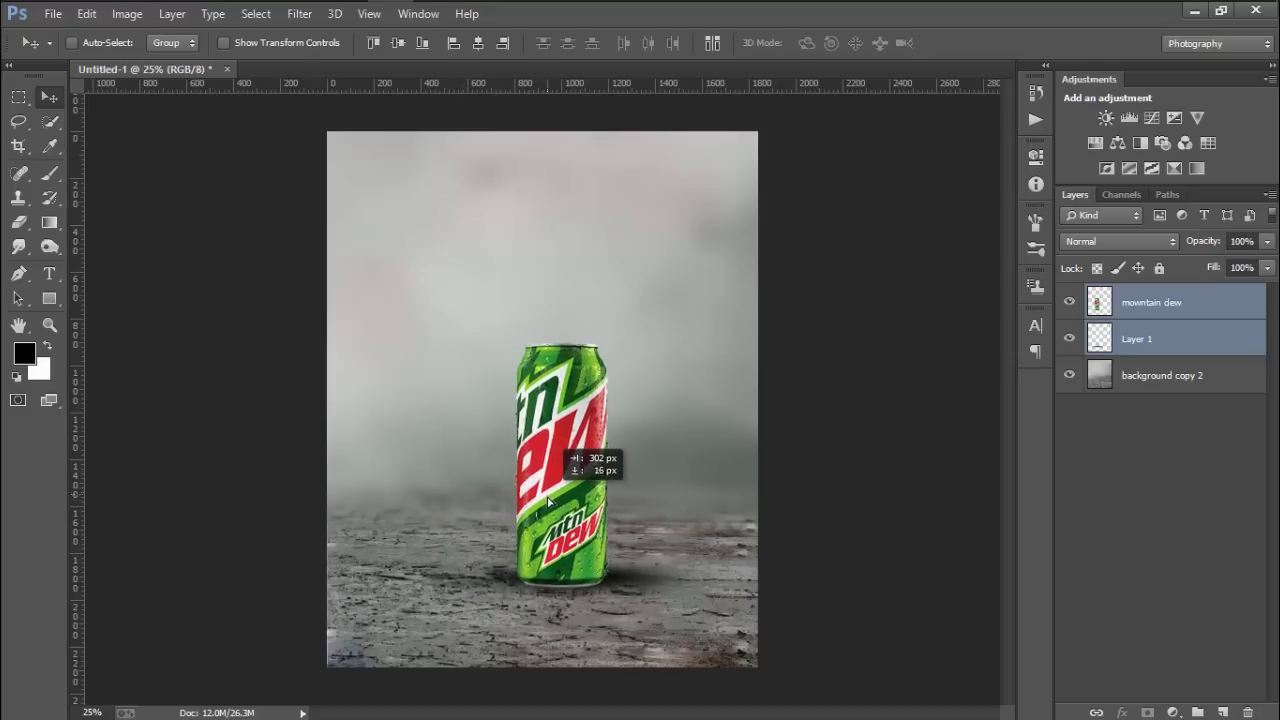
mouse_move(548, 501)
left_mouse_down()
mouse_move(571, 495)
mouse_move(515, 502)
left_mouse_up()
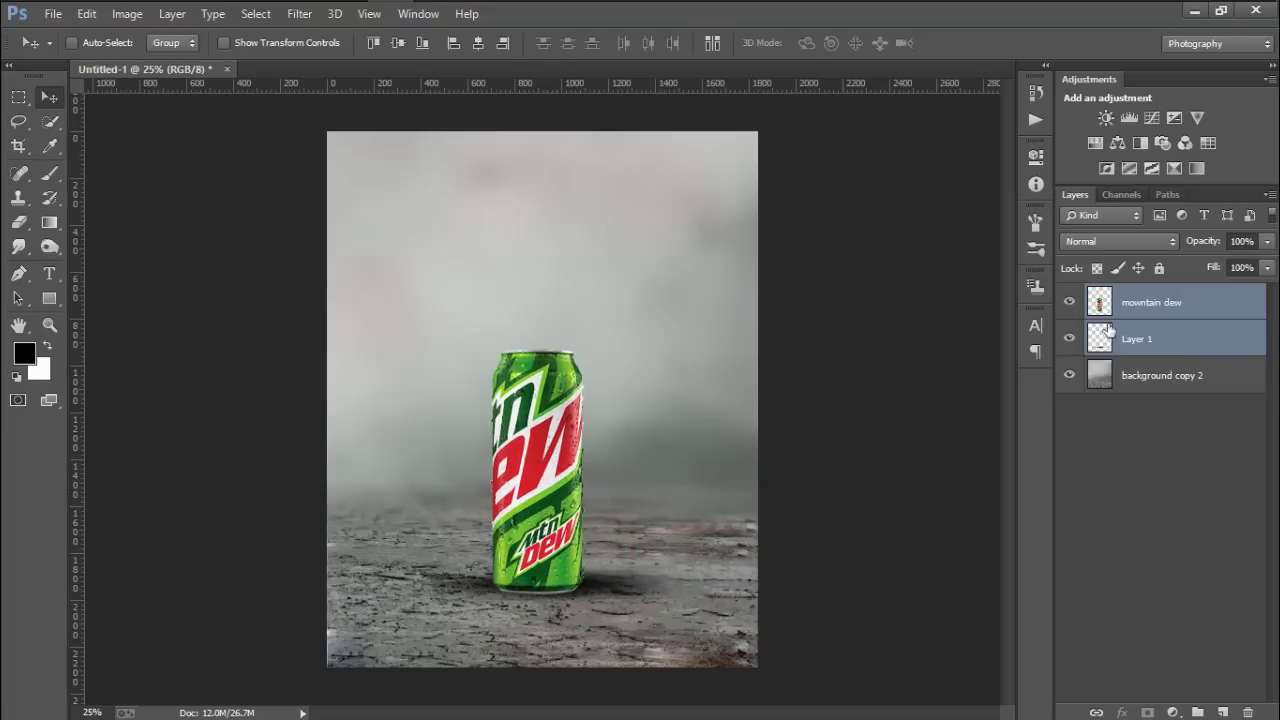
right_click(1137, 335)
Merge the shadow into mountain dew, then set Color Balance midtones Magenta/Green to -28.
left_click(866, 577)
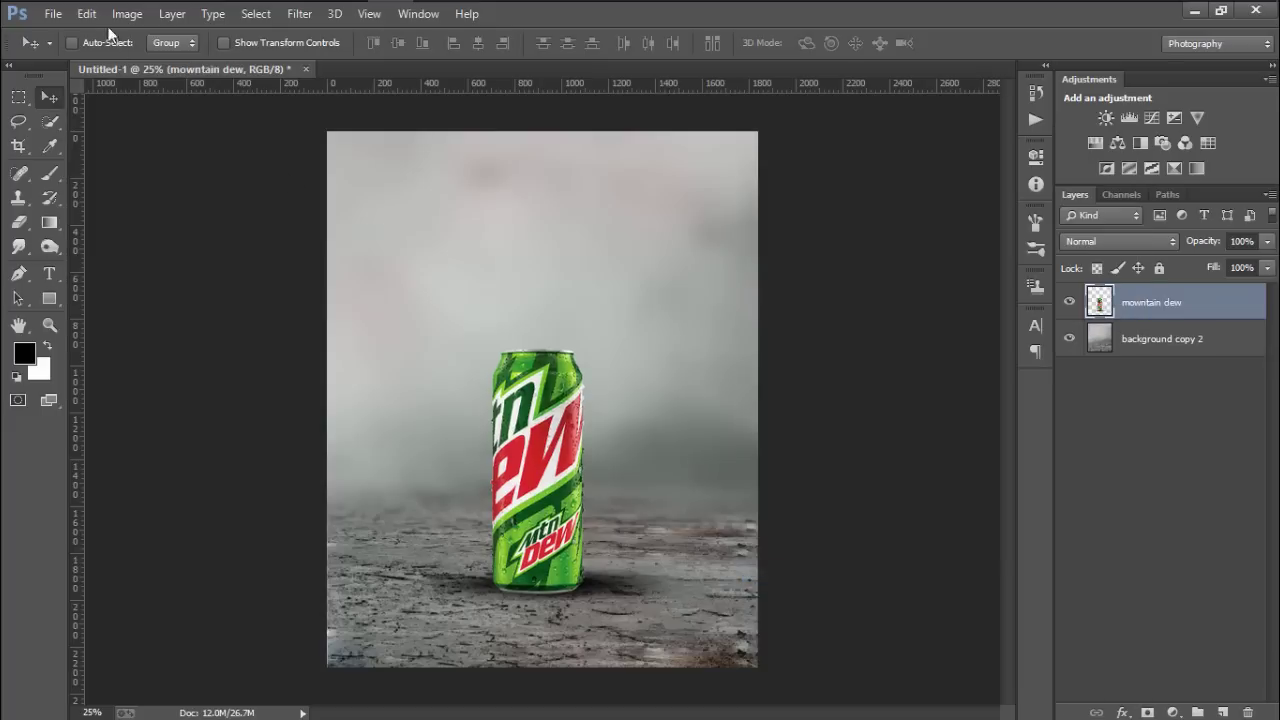
left_click(131, 15)
mouse_move(155, 61)
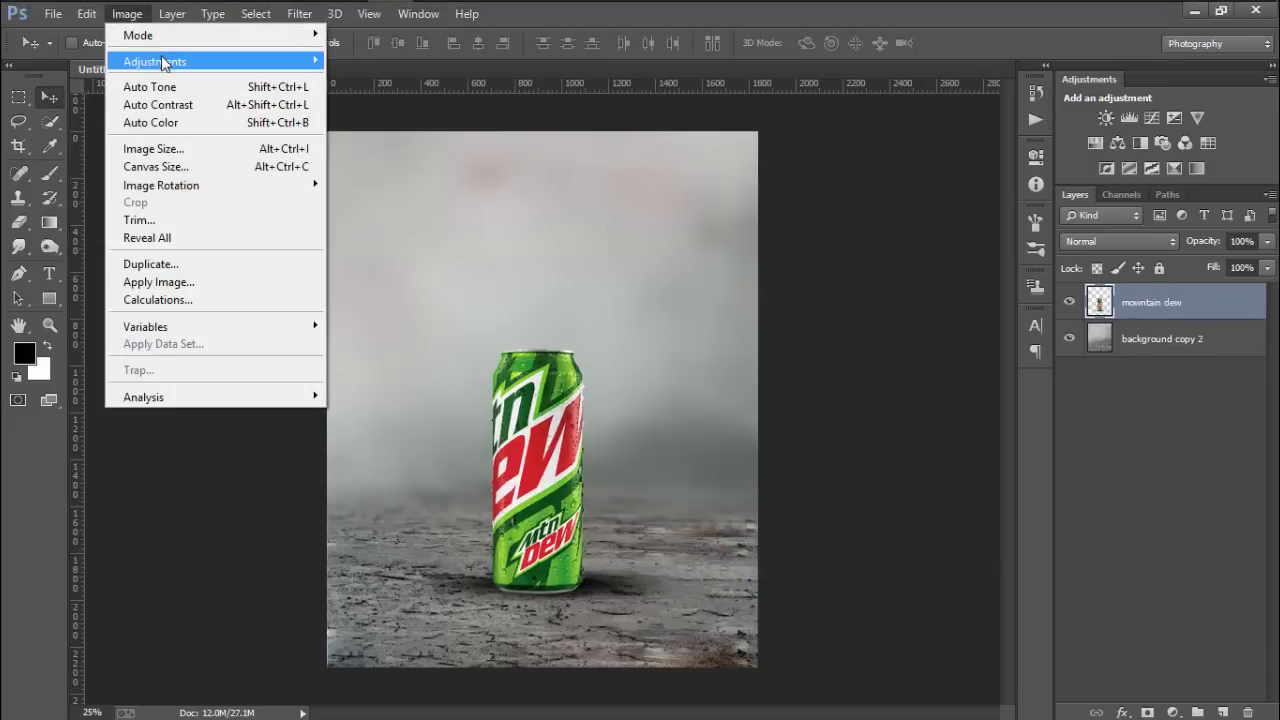
left_click(482, 175)
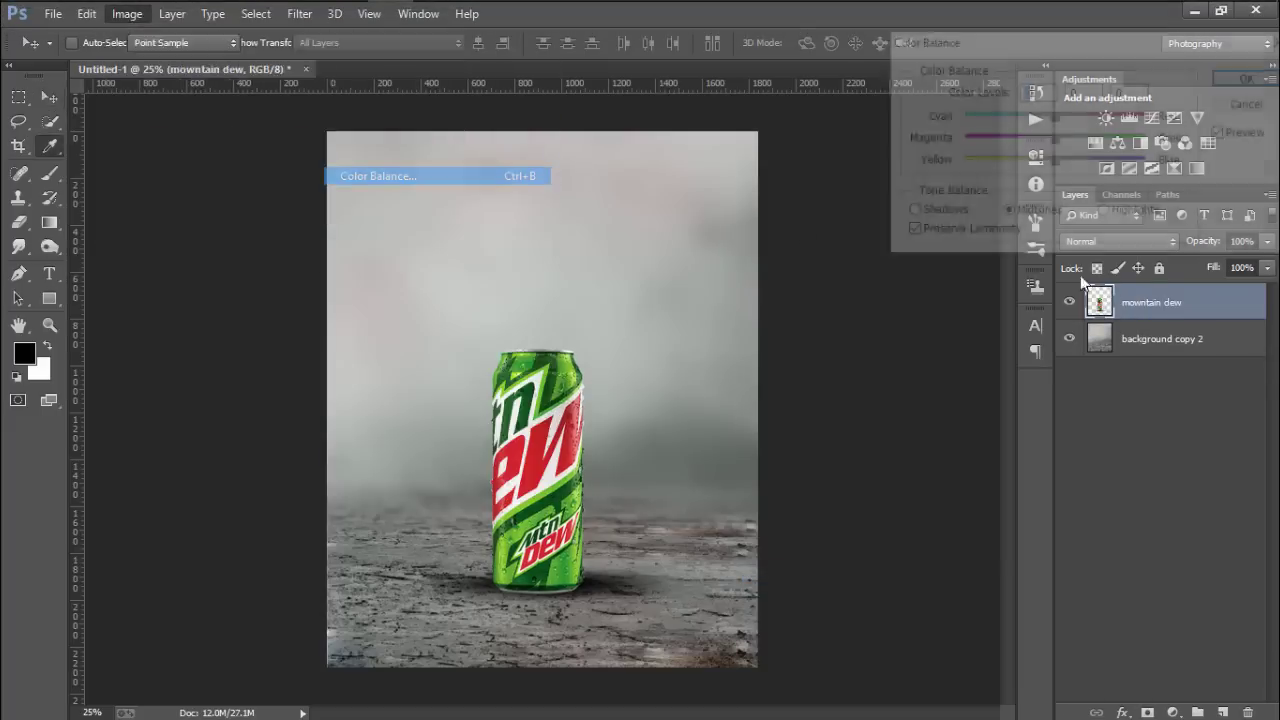
left_click_drag(1053, 165, 1027, 145)
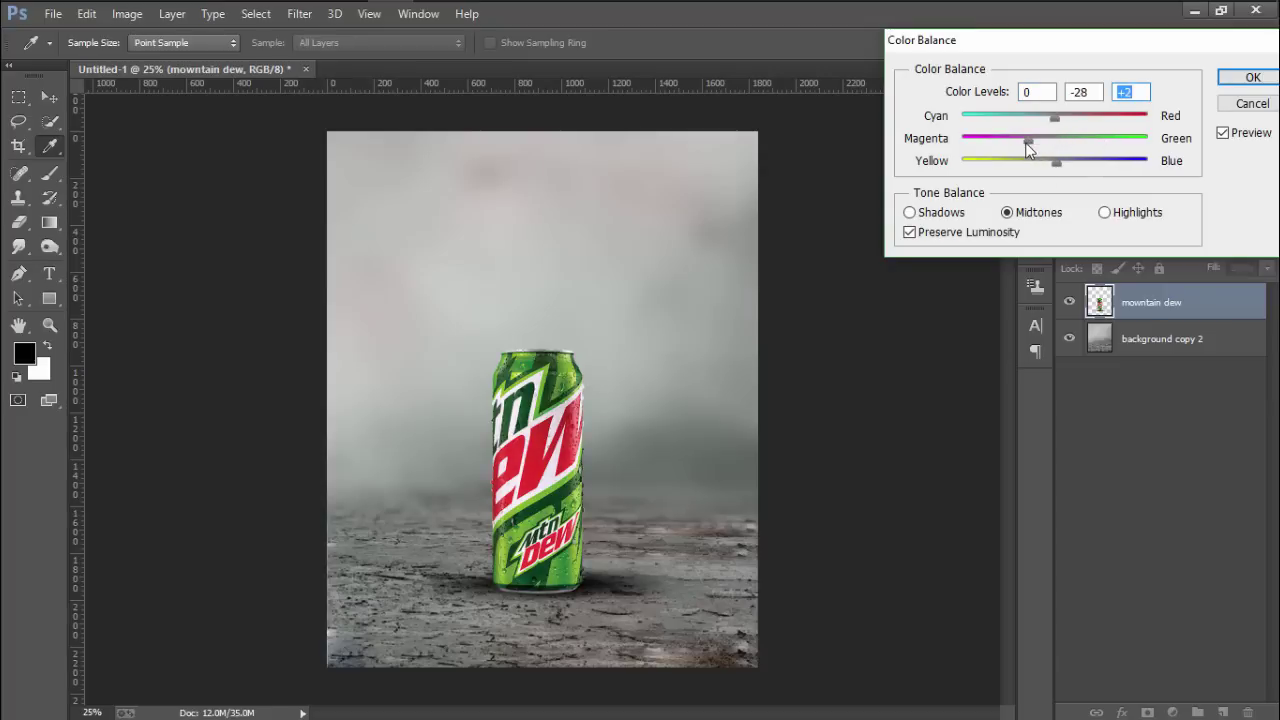
left_click(1250, 79)
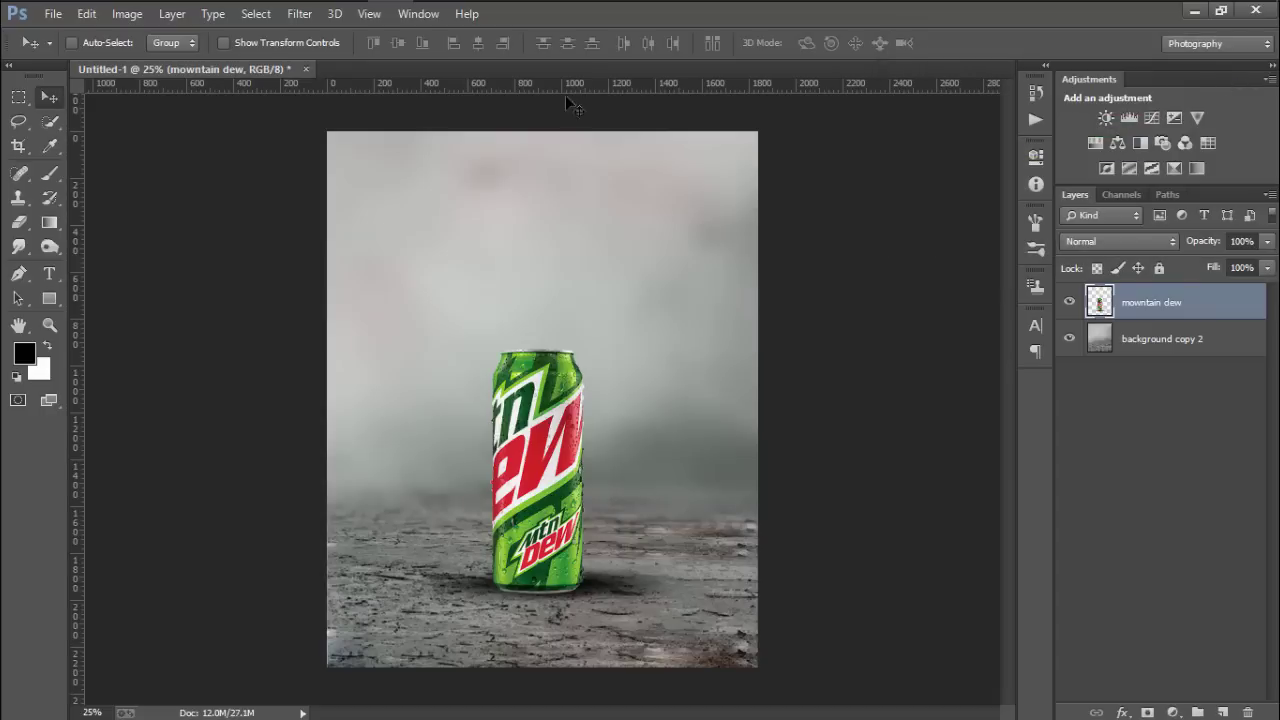
left_click(53, 14)
Place the dew photo of the boy as an embedded layer.
left_click(118, 277)
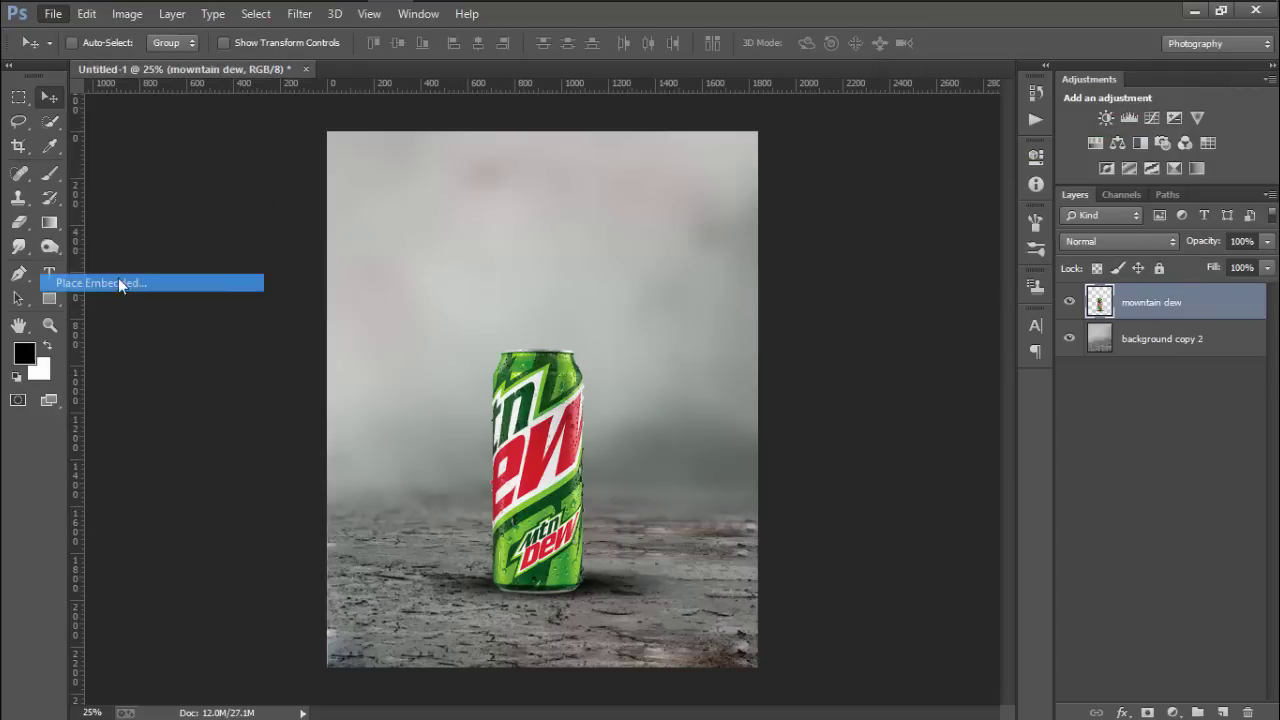
left_click(719, 226)
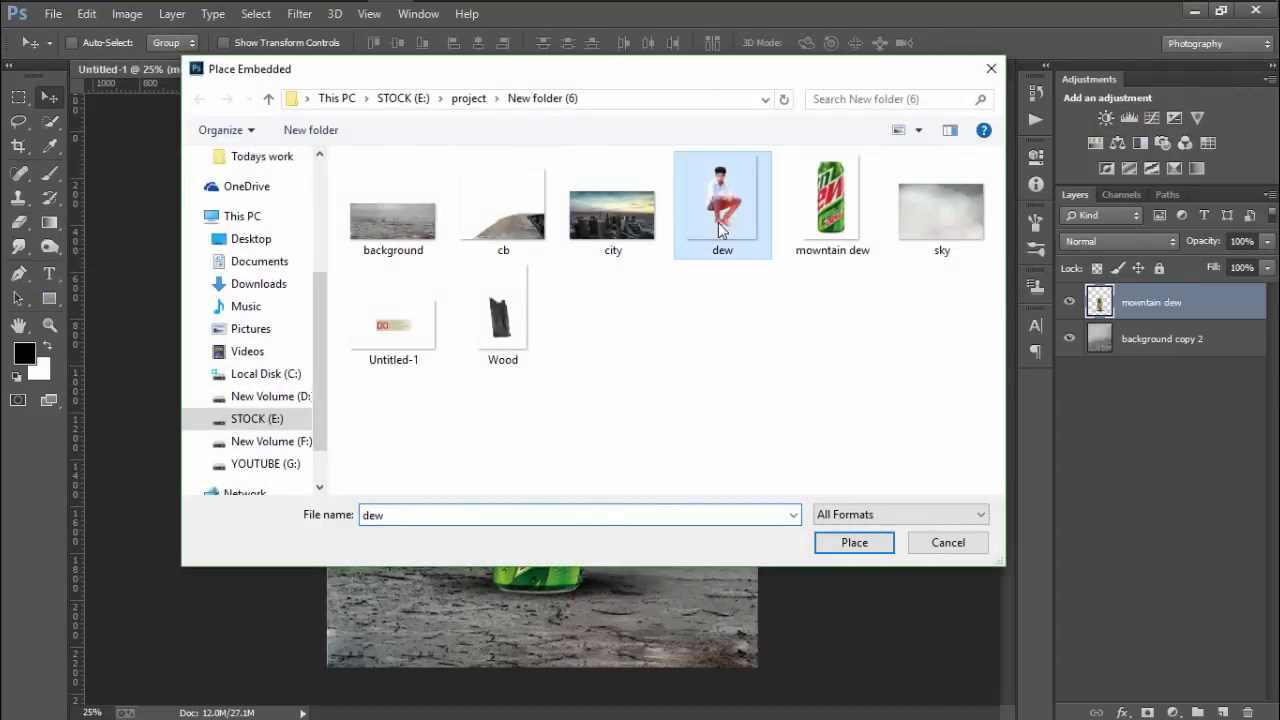
left_click(855, 543)
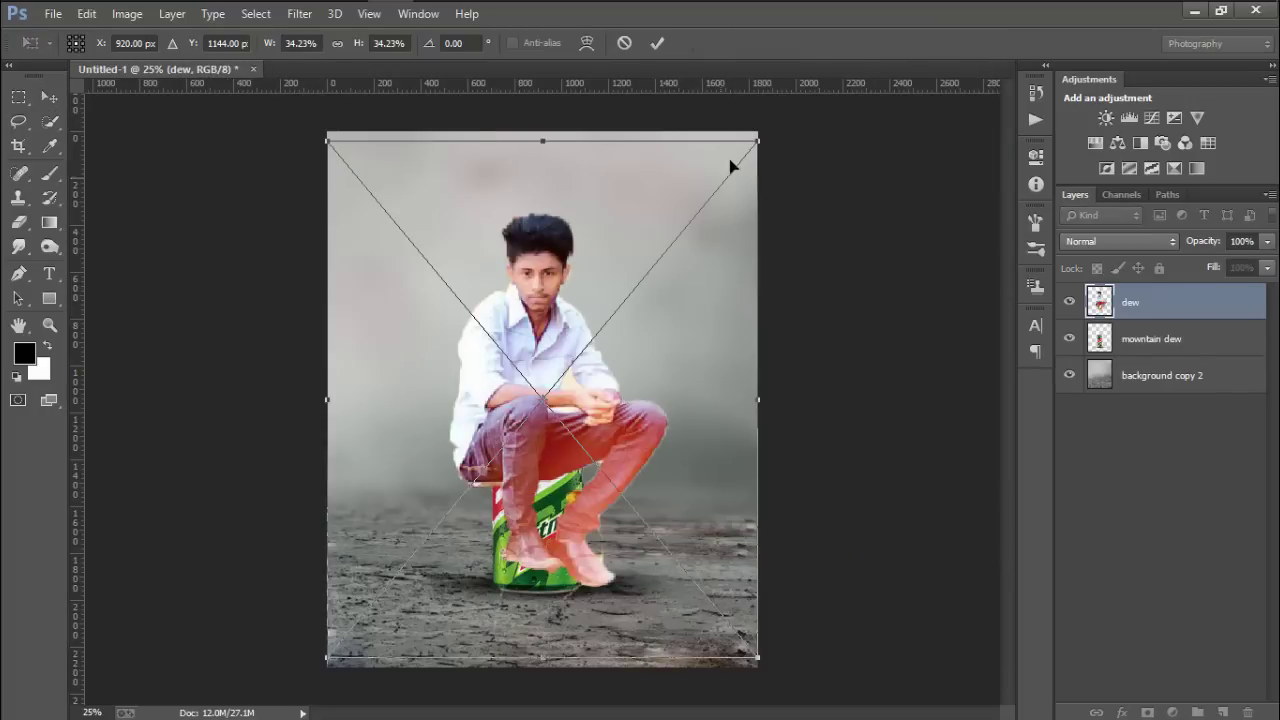
Scale the boy to about 19% and nudge him into a seated position on top of the can.
left_click_drag(752, 146, 689, 277)
left_click_drag(638, 352, 657, 240)
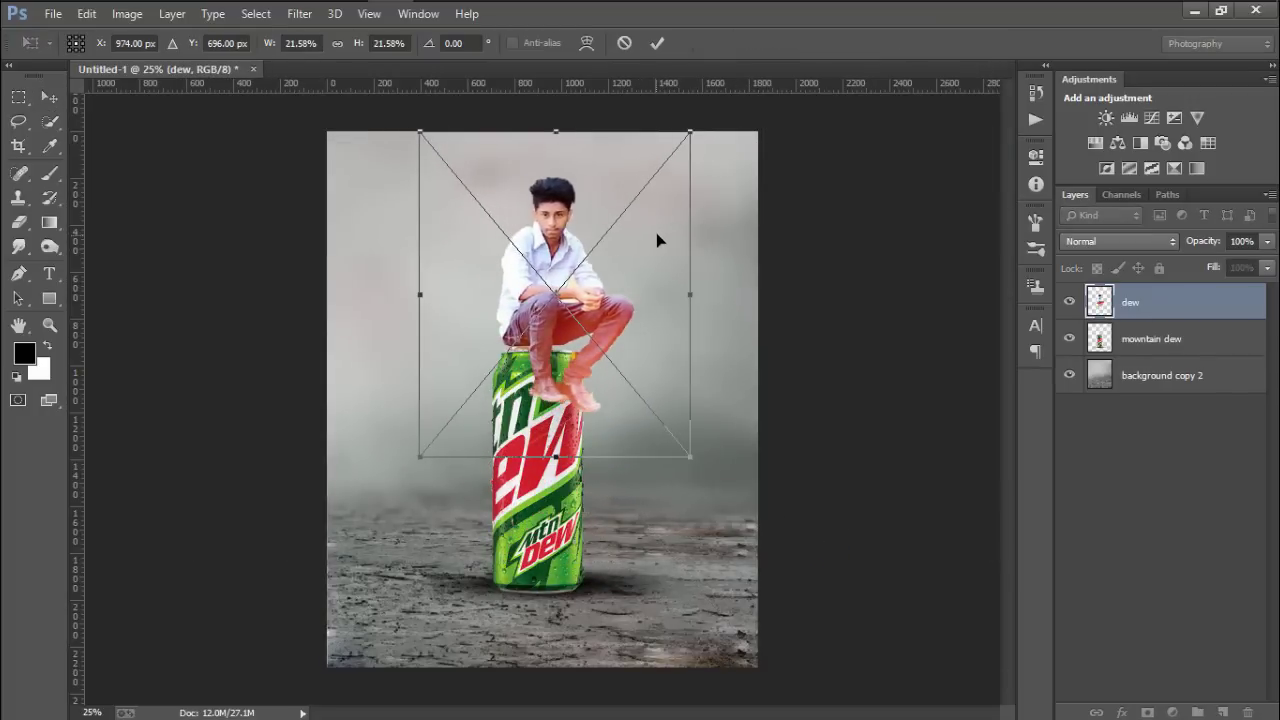
left_click_drag(690, 134, 679, 151)
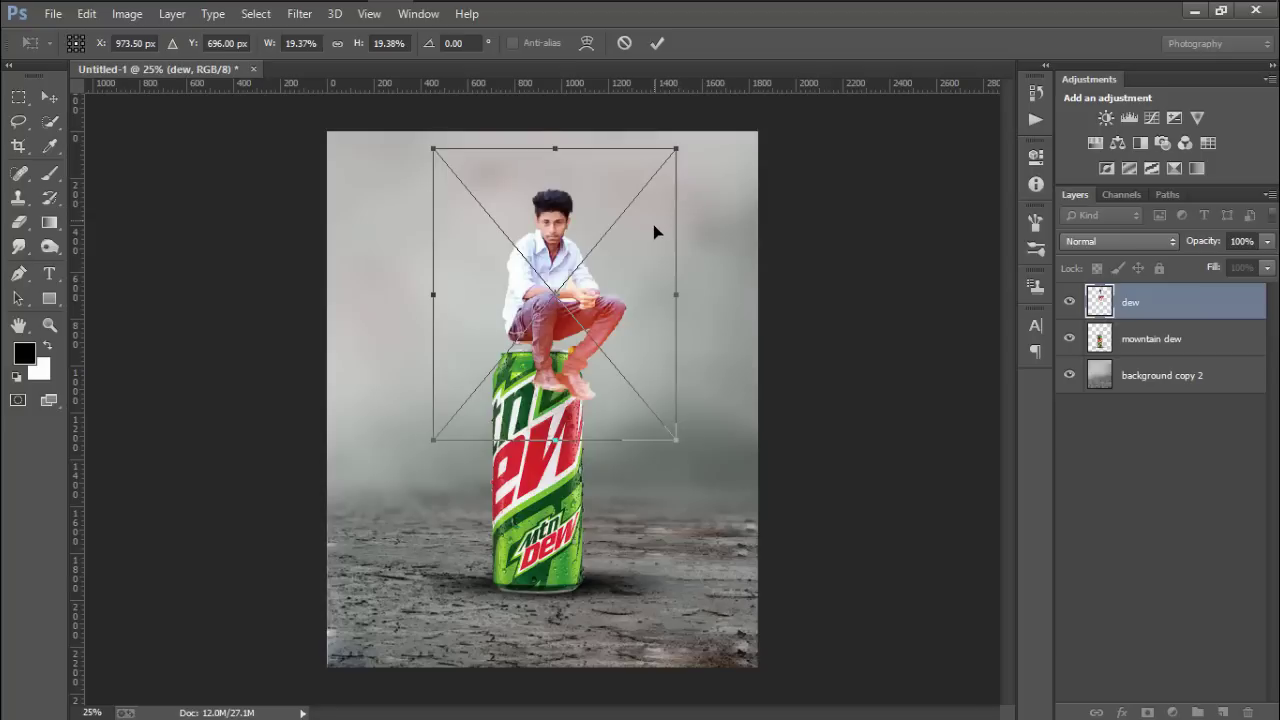
left_click_drag(653, 220, 660, 222)
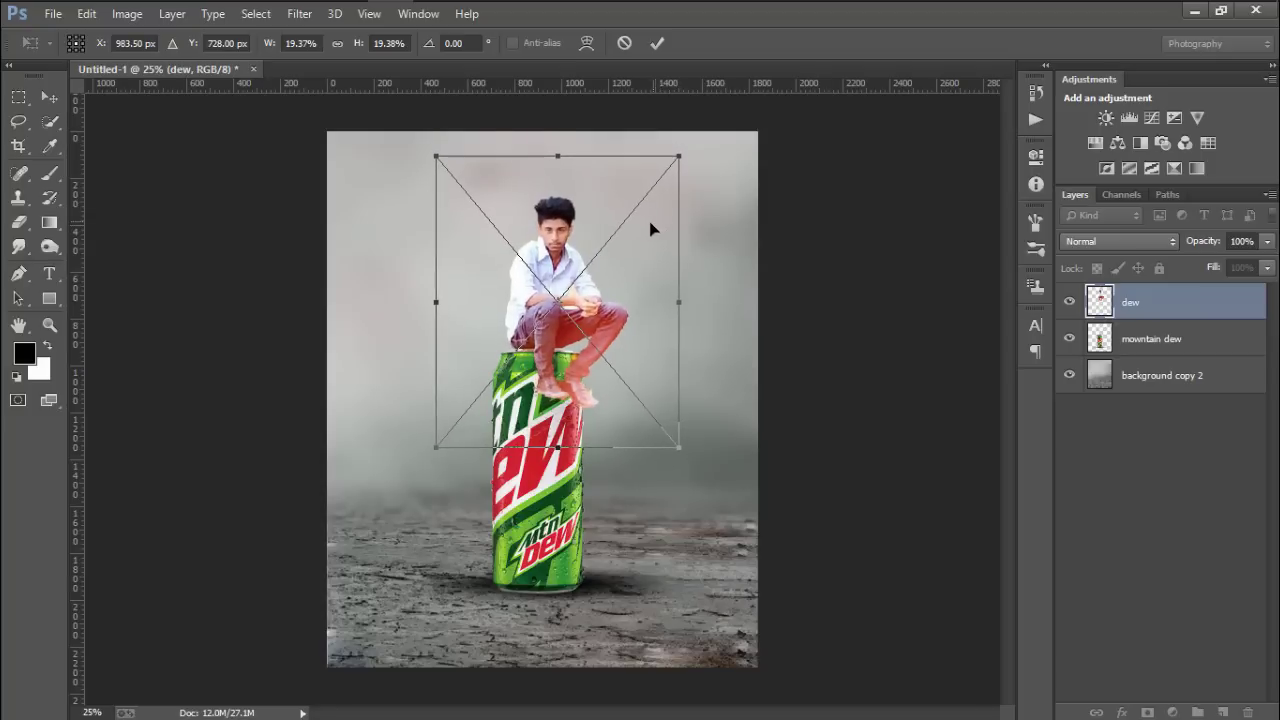
key("Right")
key("Right")
key("Right")
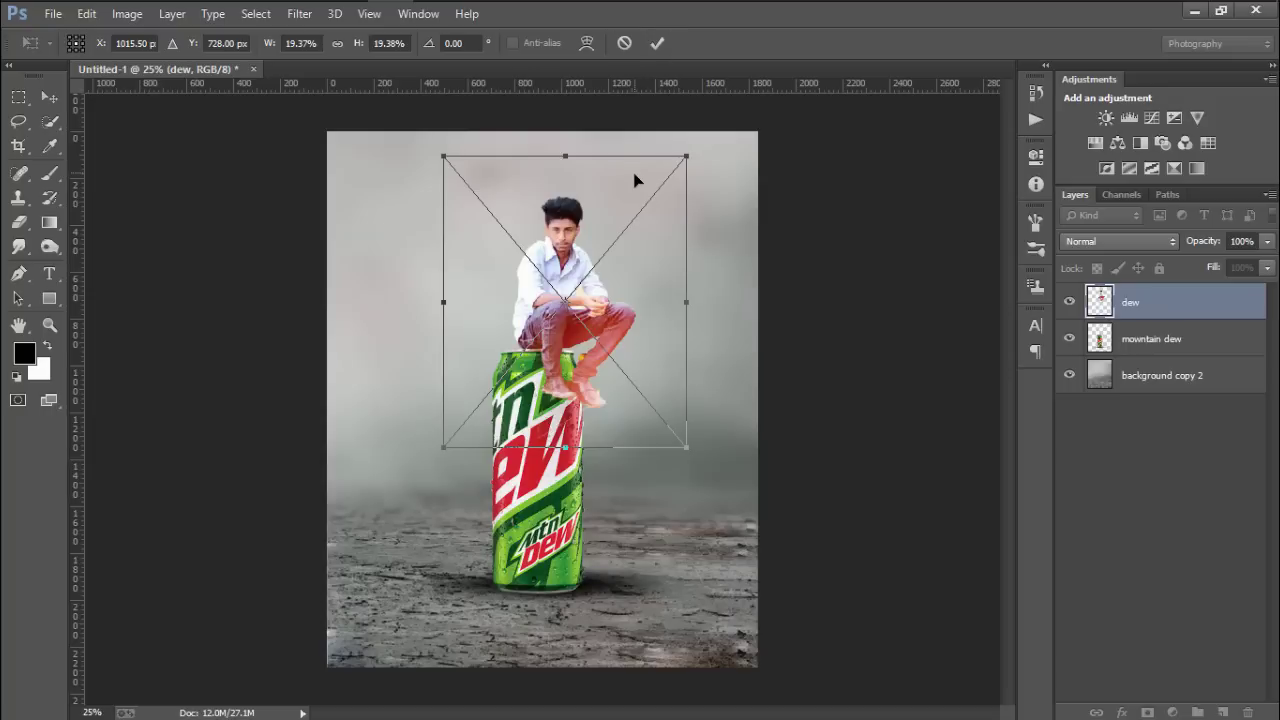
key("Left")
key("Left")
key("Left")
key("Left")
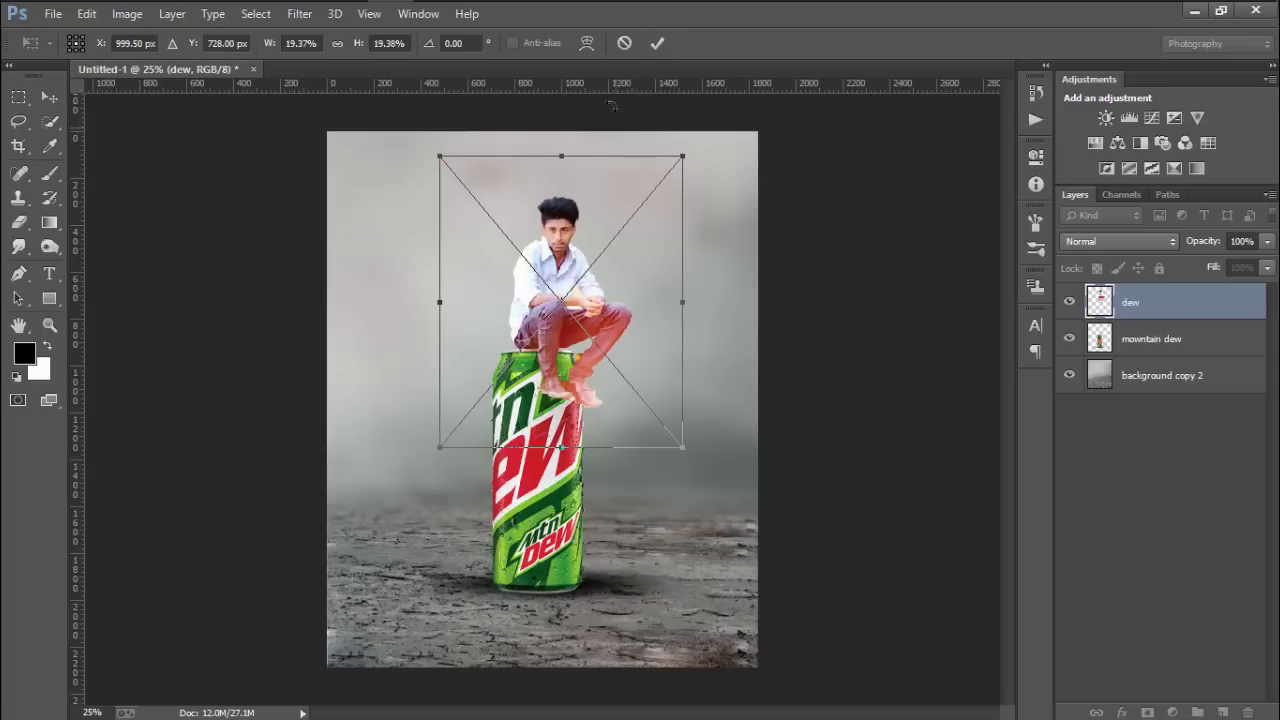
left_click(656, 43)
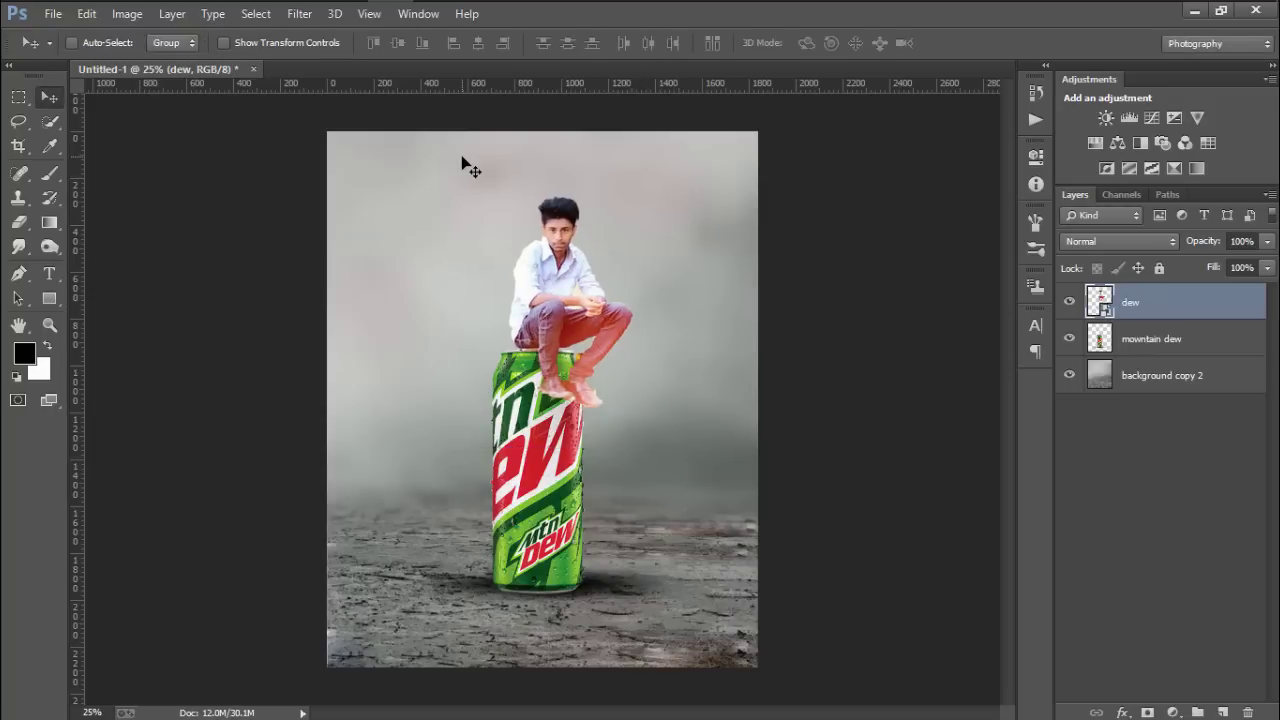
key("Left")
key("Left")
key("Left")
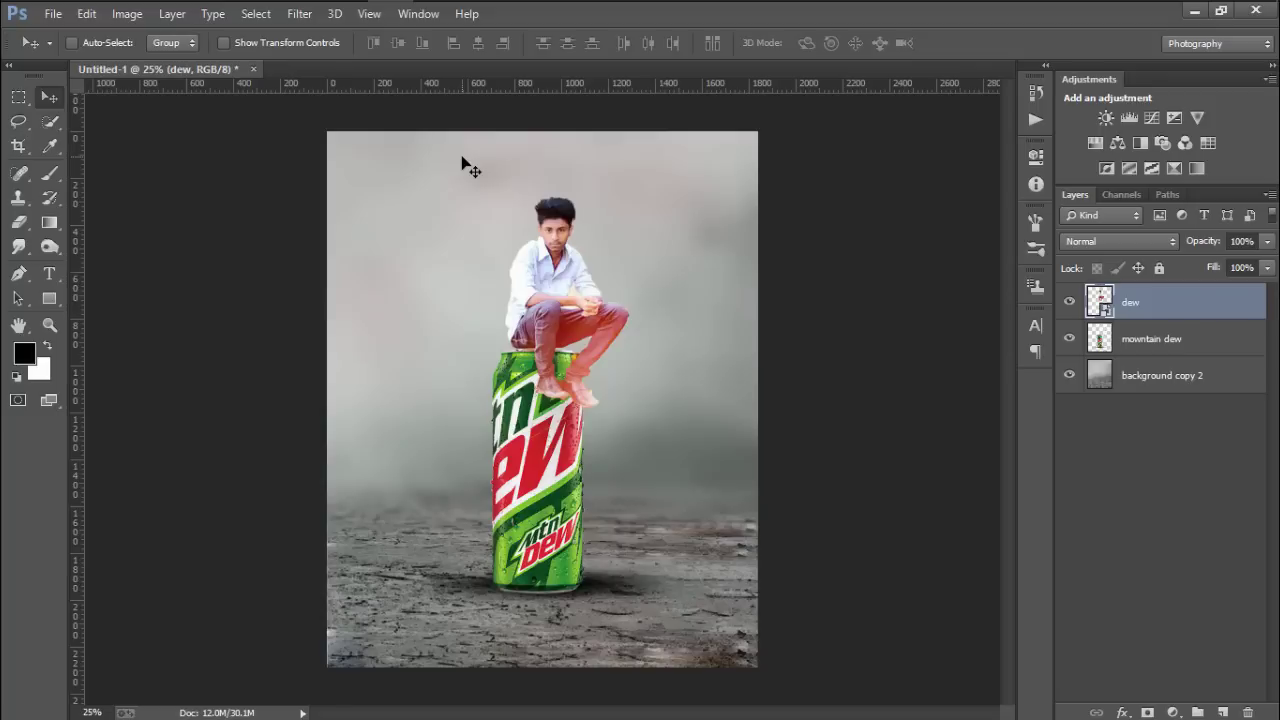
key("Right")
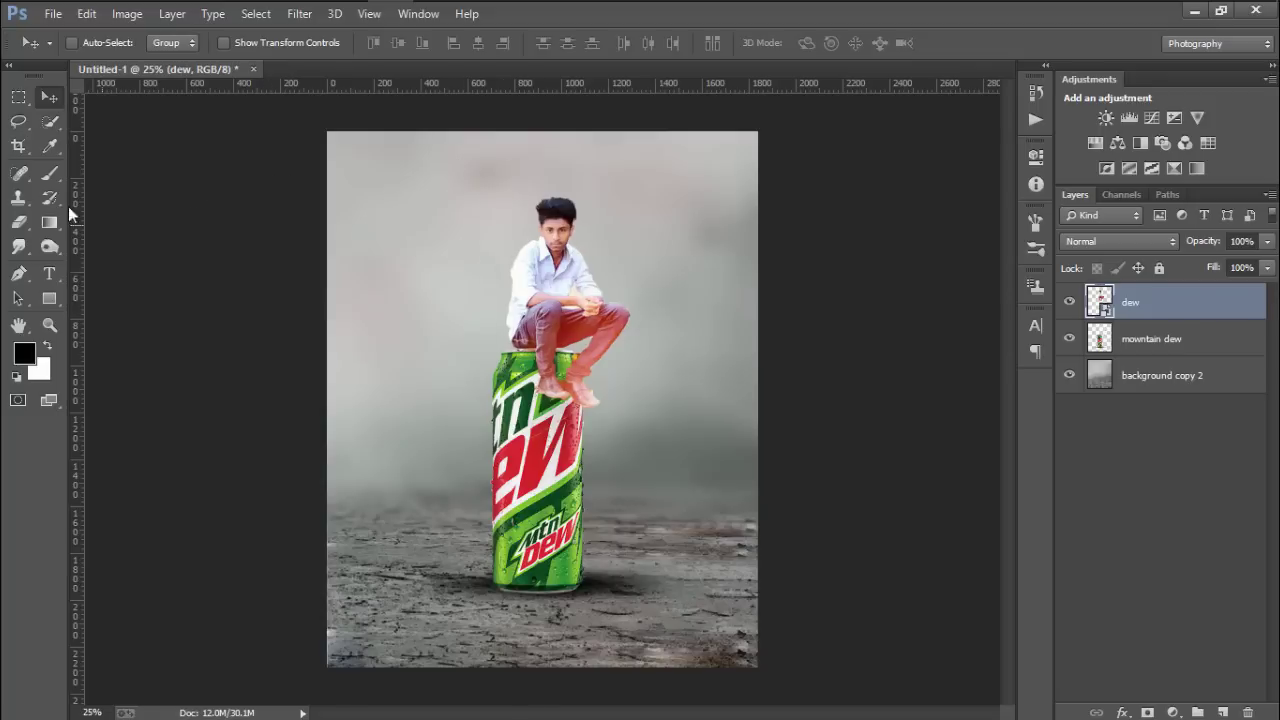
Rasterize the boy's dew layer.
left_click(300, 14)
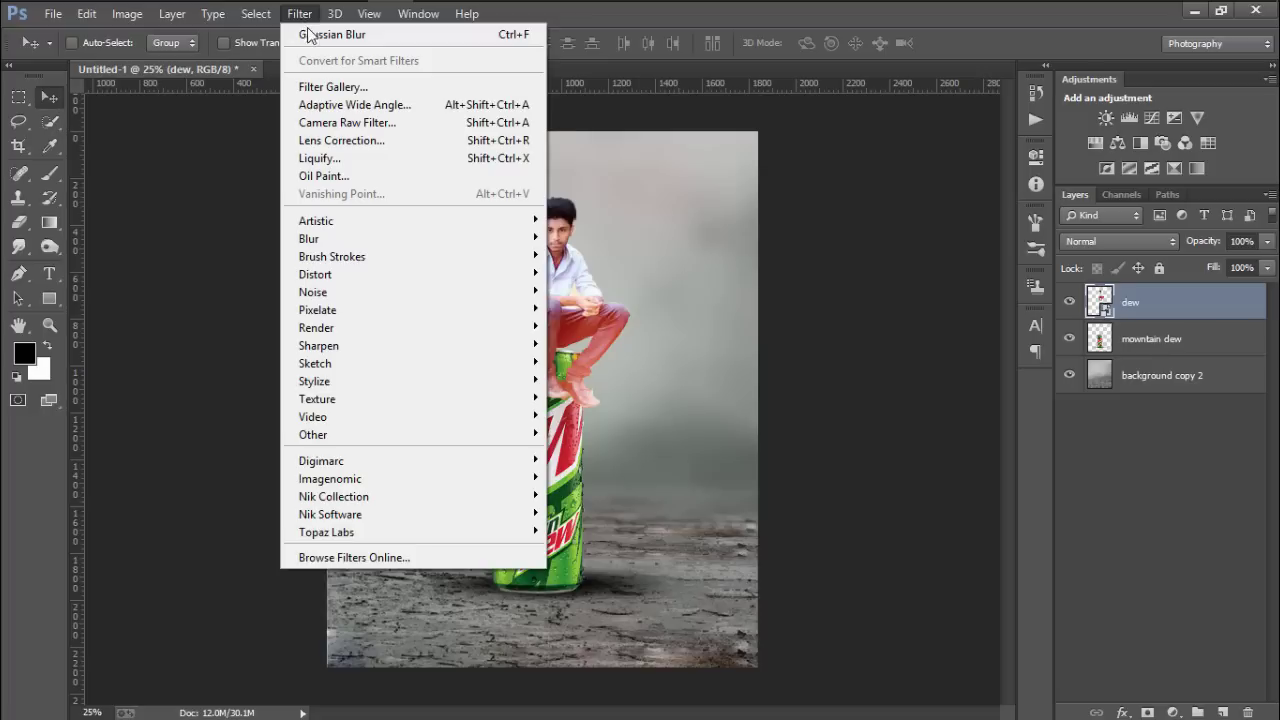
right_click(1153, 300)
left_click(811, 318)
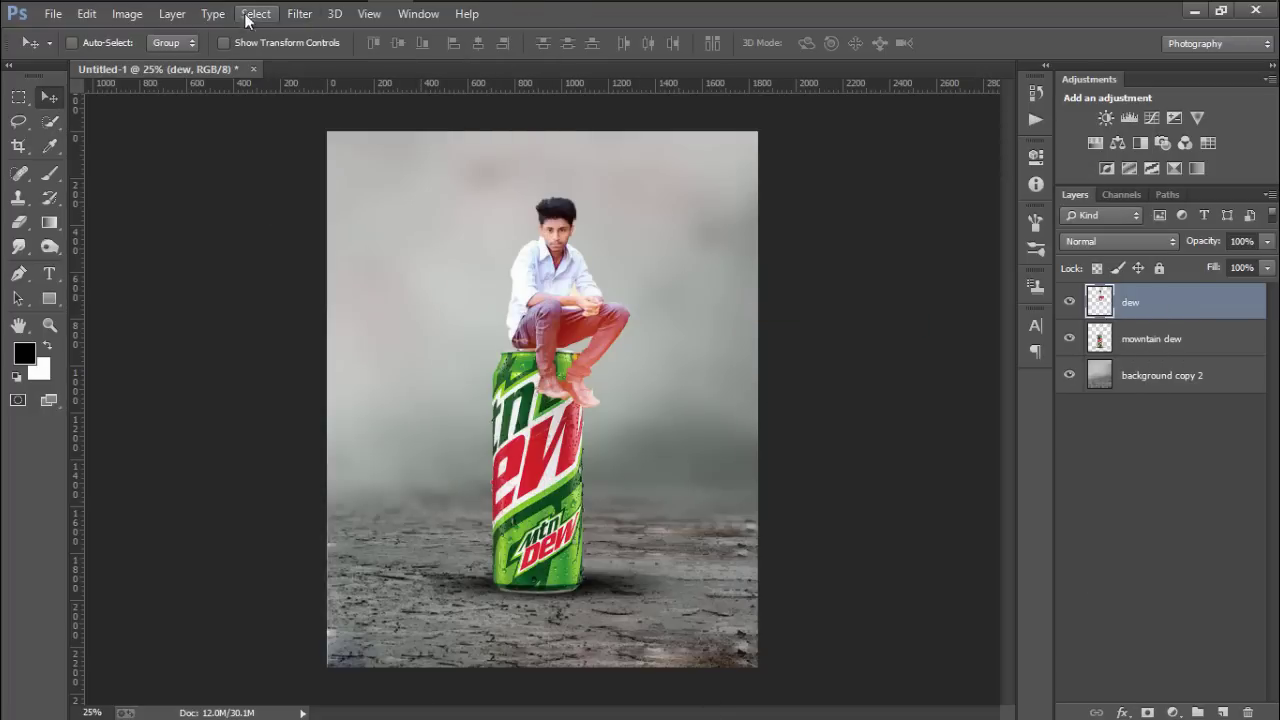
In Camera Raw, set Blacks +18, Clarity +22, Highlights -63, Contrast -10 and Vibrance +9.
left_click(299, 14)
left_click(364, 125)
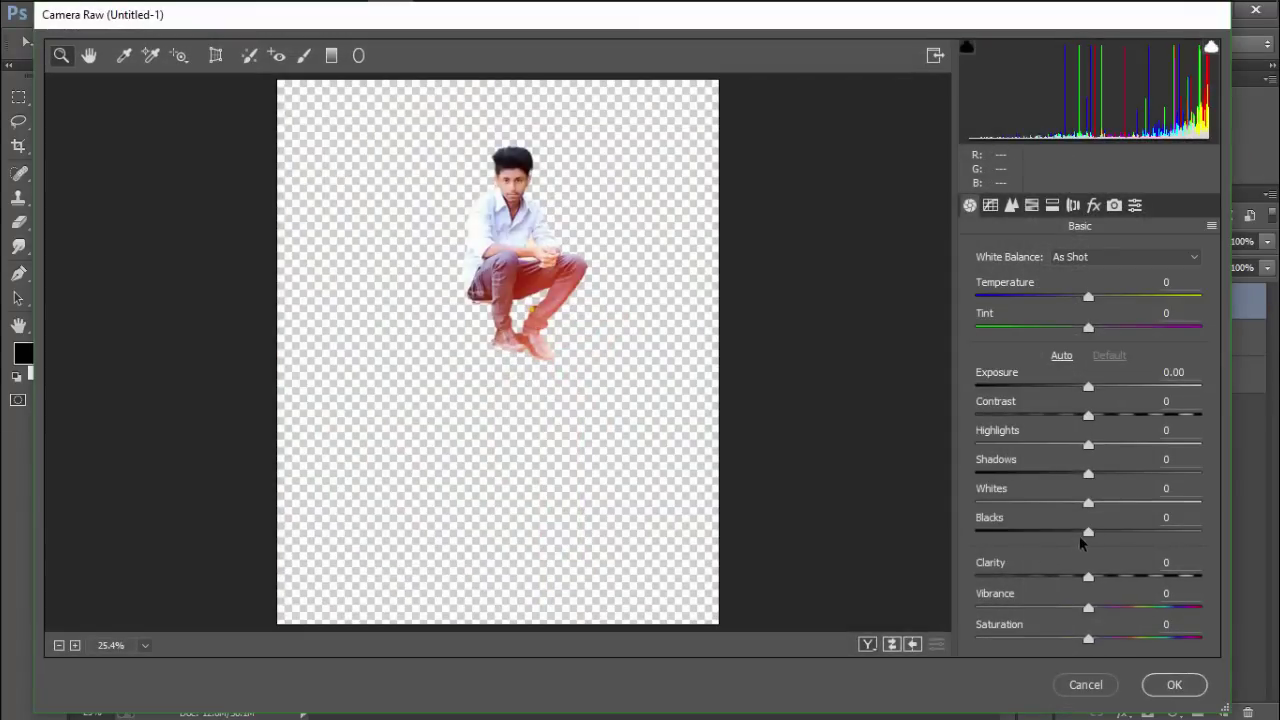
mouse_move(1088, 531)
left_mouse_down()
mouse_move(1063, 531)
mouse_move(1108, 531)
left_mouse_up()
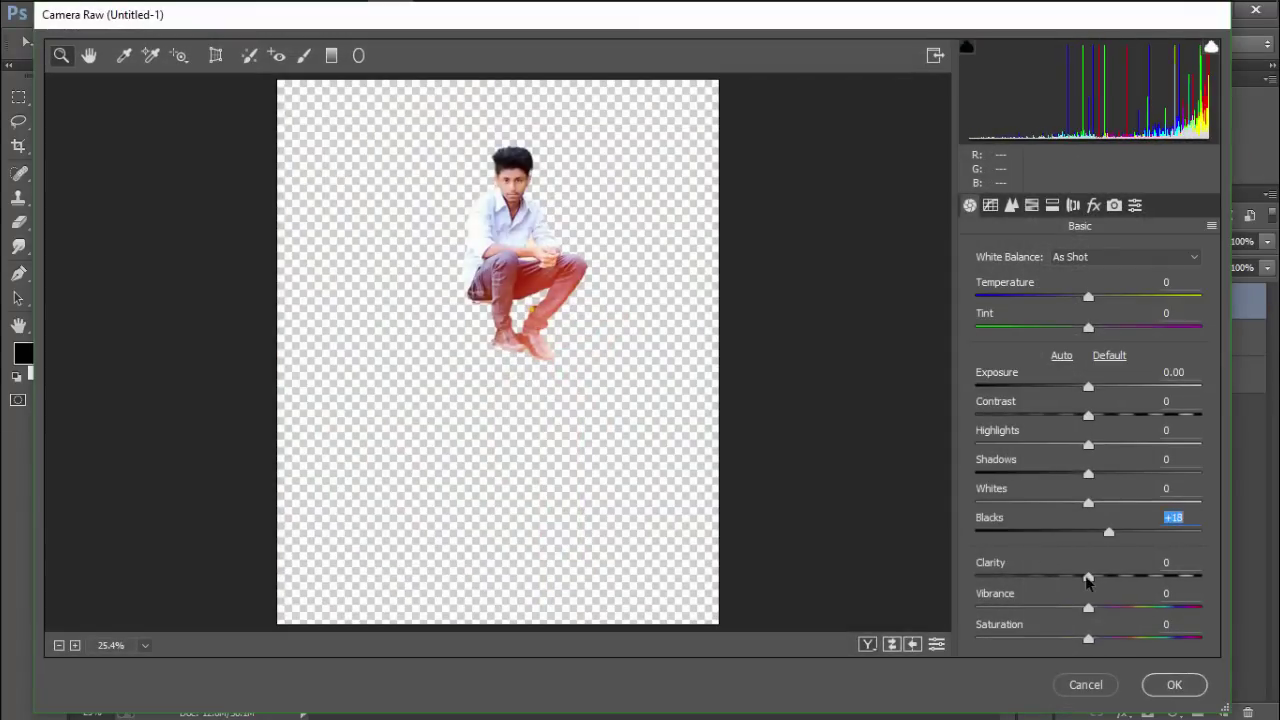
left_click_drag(1088, 577, 1116, 575)
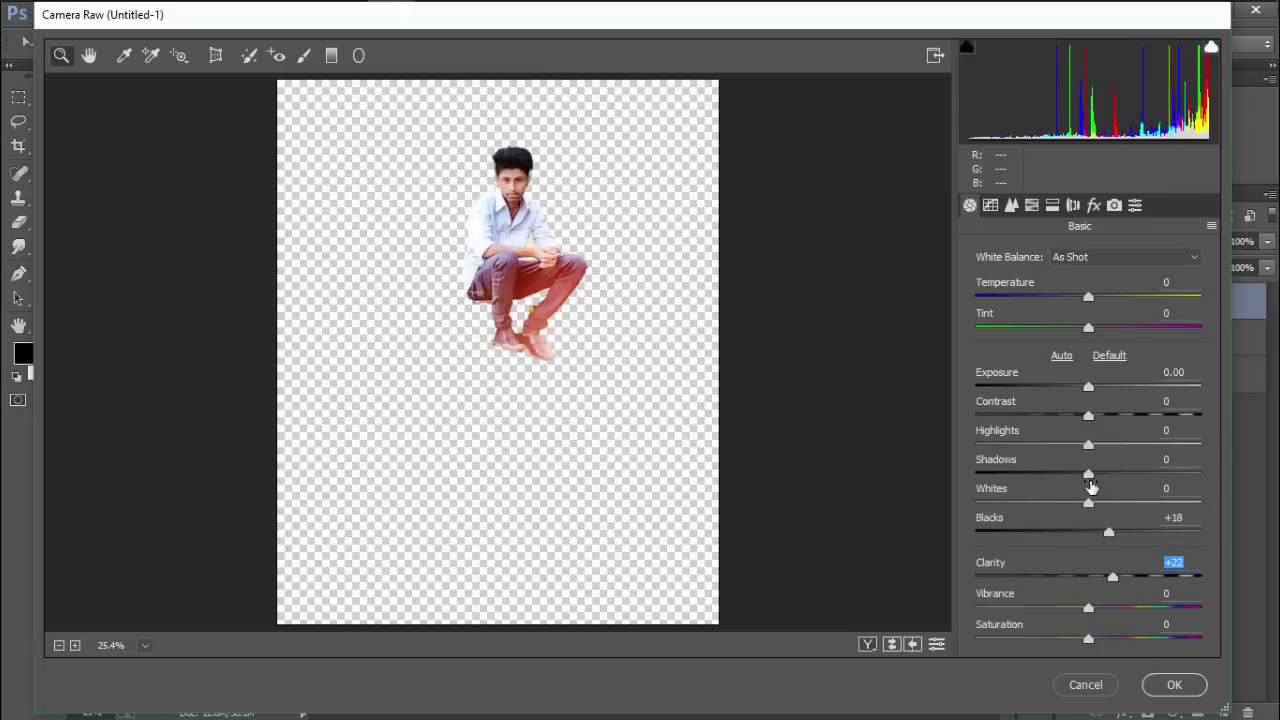
left_click_drag(1088, 473, 1017, 447)
left_click_drag(1088, 415, 1065, 419)
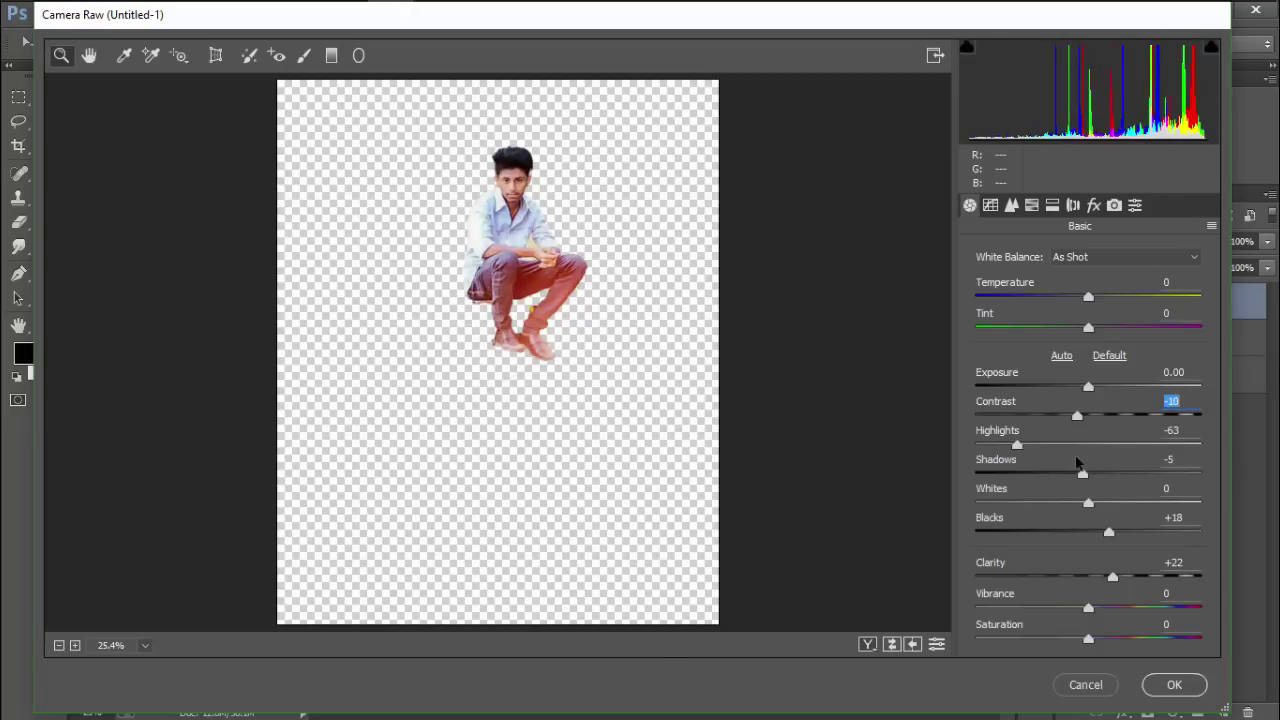
left_click_drag(1088, 607, 1098, 607)
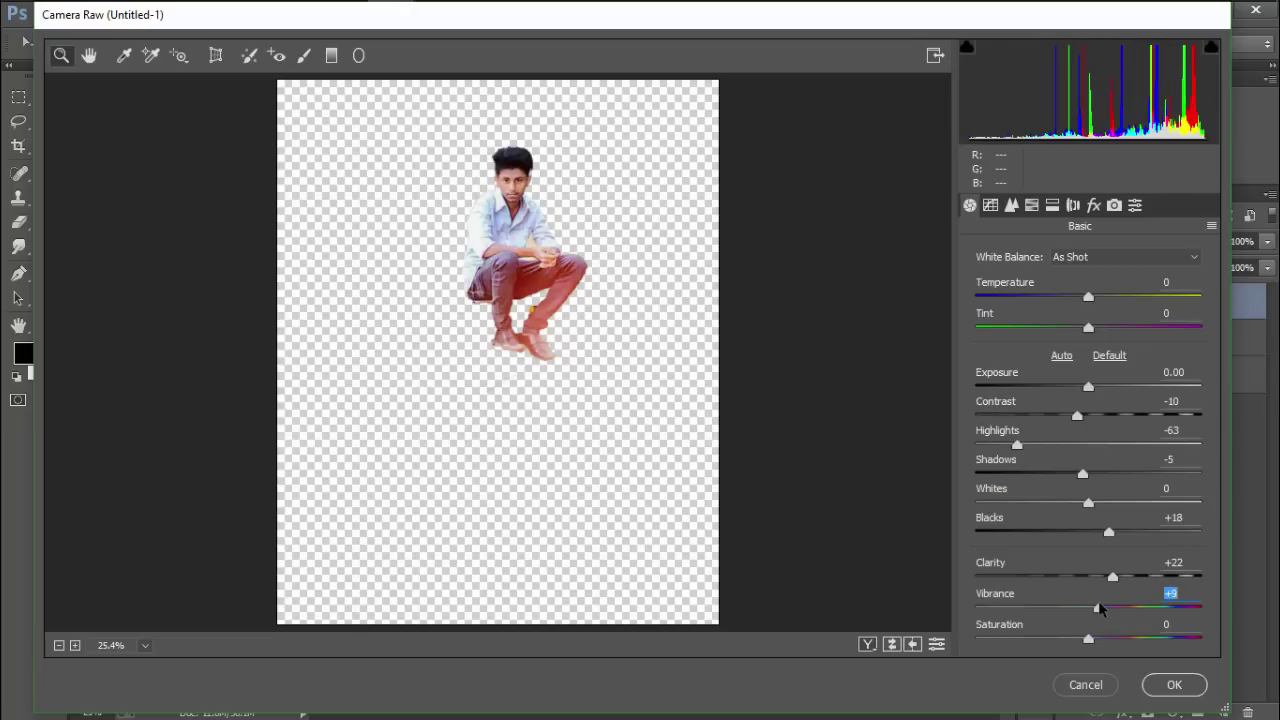
Reduce Luminance noise to 31, tweak the yellows' luminance, and apply the Camera Raw filter.
left_click(1012, 206)
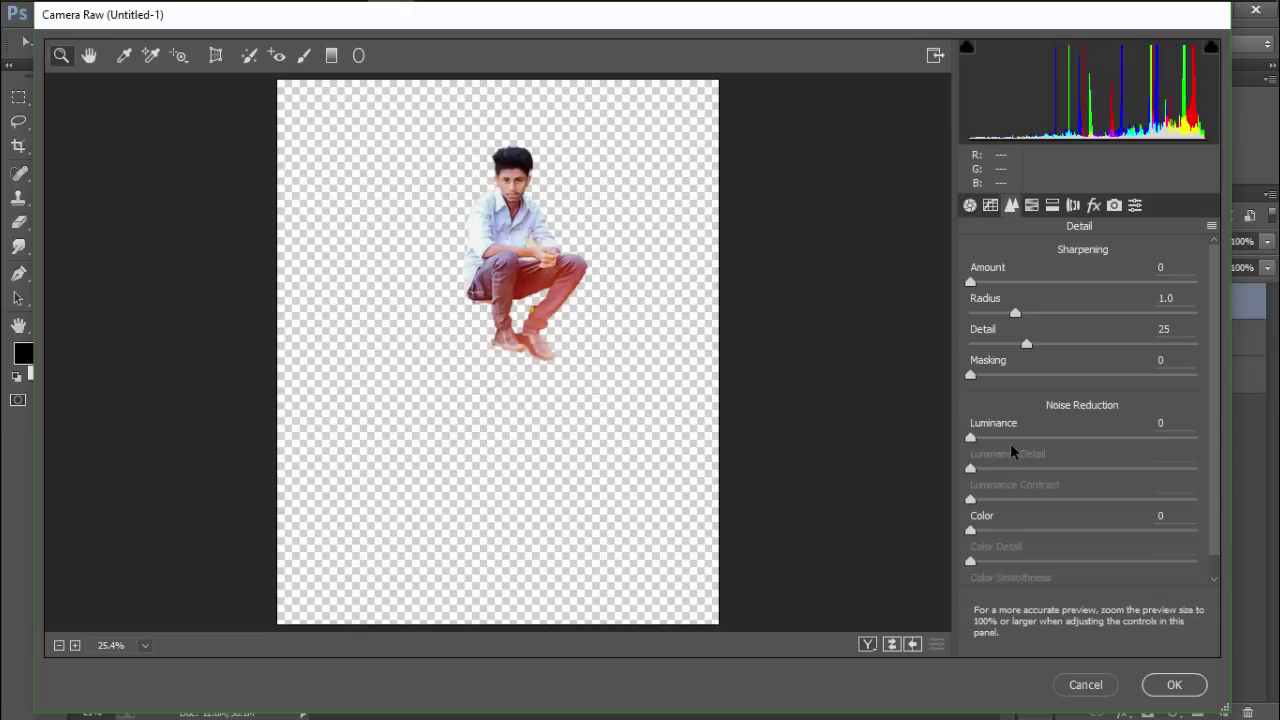
left_click_drag(1025, 440, 1040, 440)
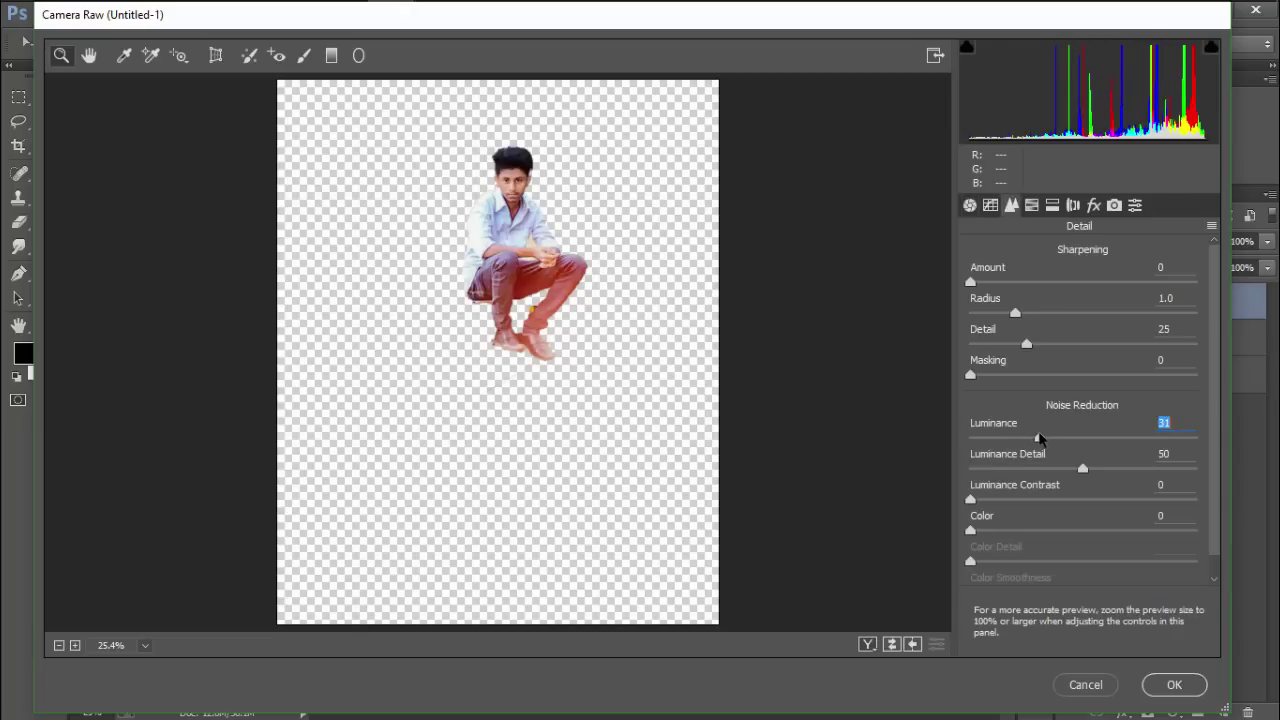
left_click(1031, 206)
left_click(1086, 279)
mouse_move(1088, 382)
left_mouse_down()
mouse_move(1116, 381)
mouse_move(1017, 381)
mouse_move(1090, 381)
left_mouse_up()
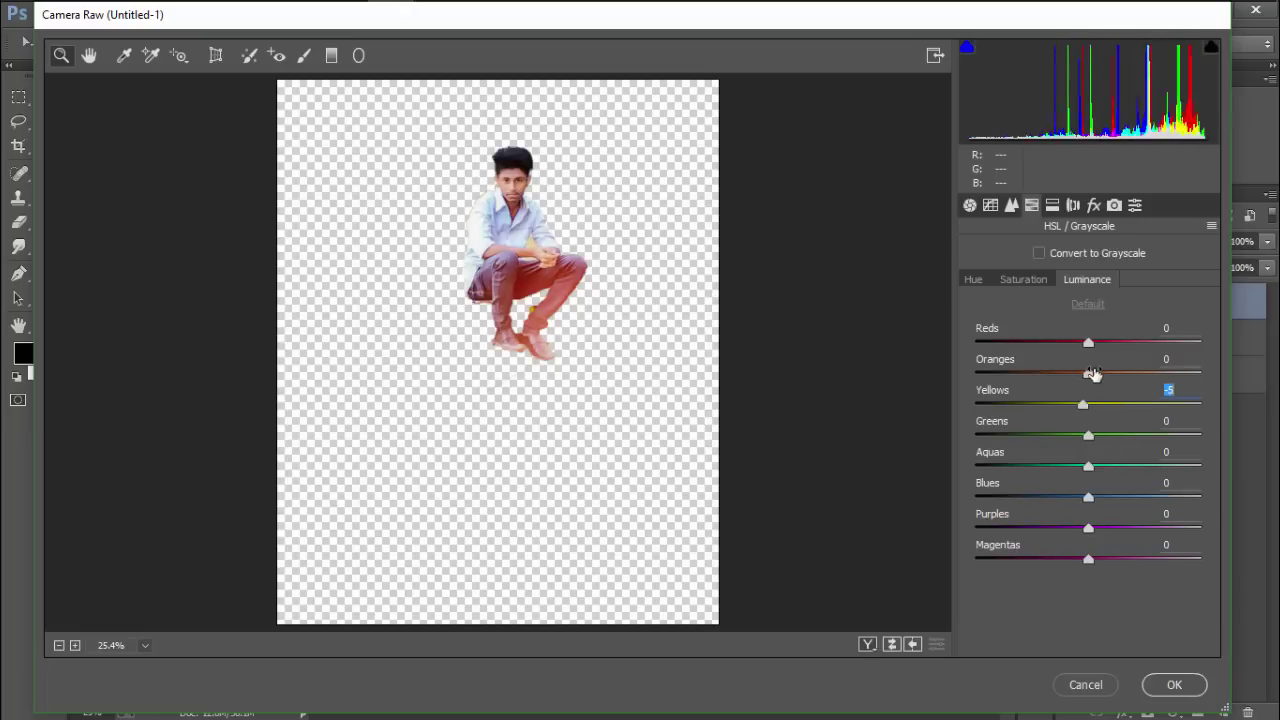
left_click(1176, 684)
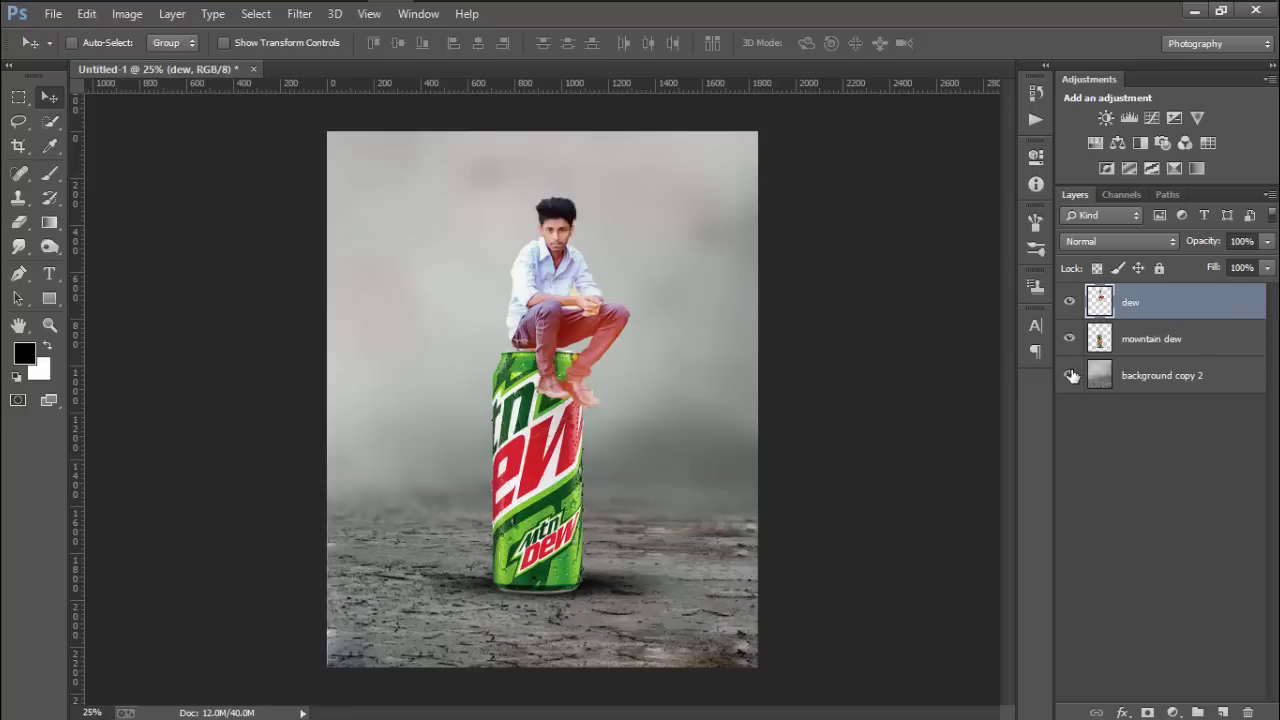
Place the Wood image, scale it to 75% and set it on the ground right of the can.
left_click(53, 13)
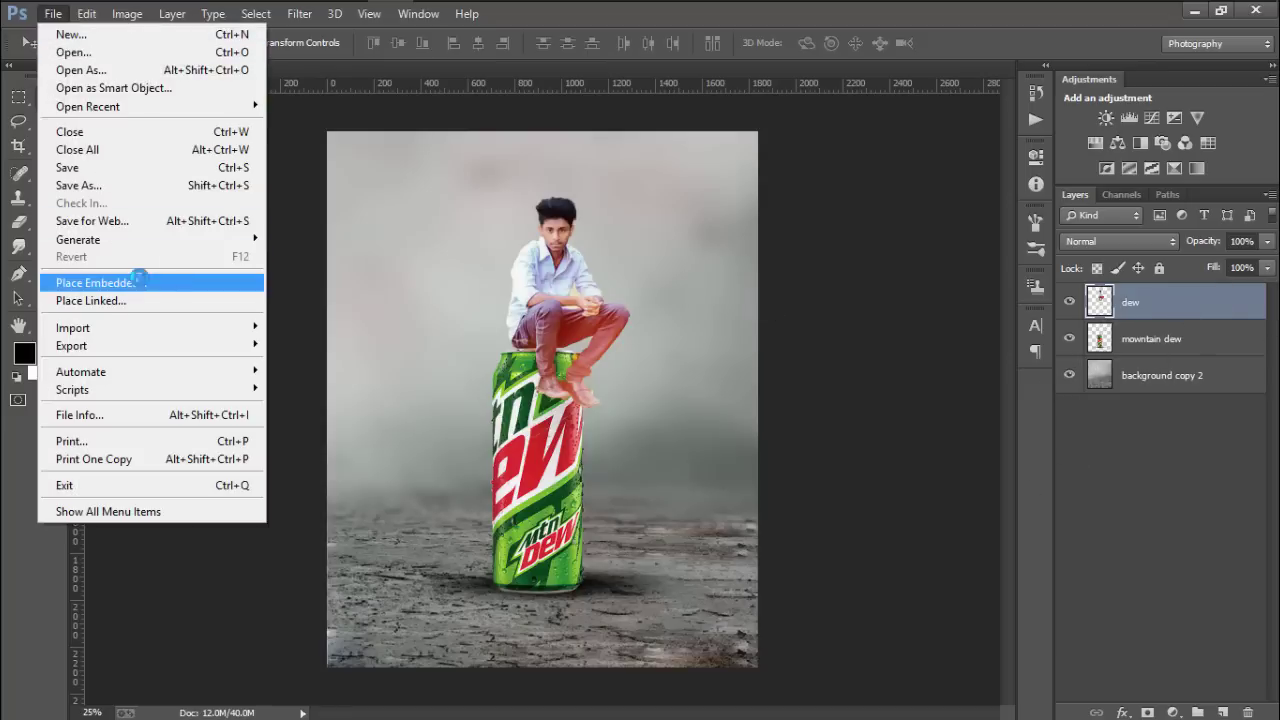
left_click(138, 282)
left_click(531, 345)
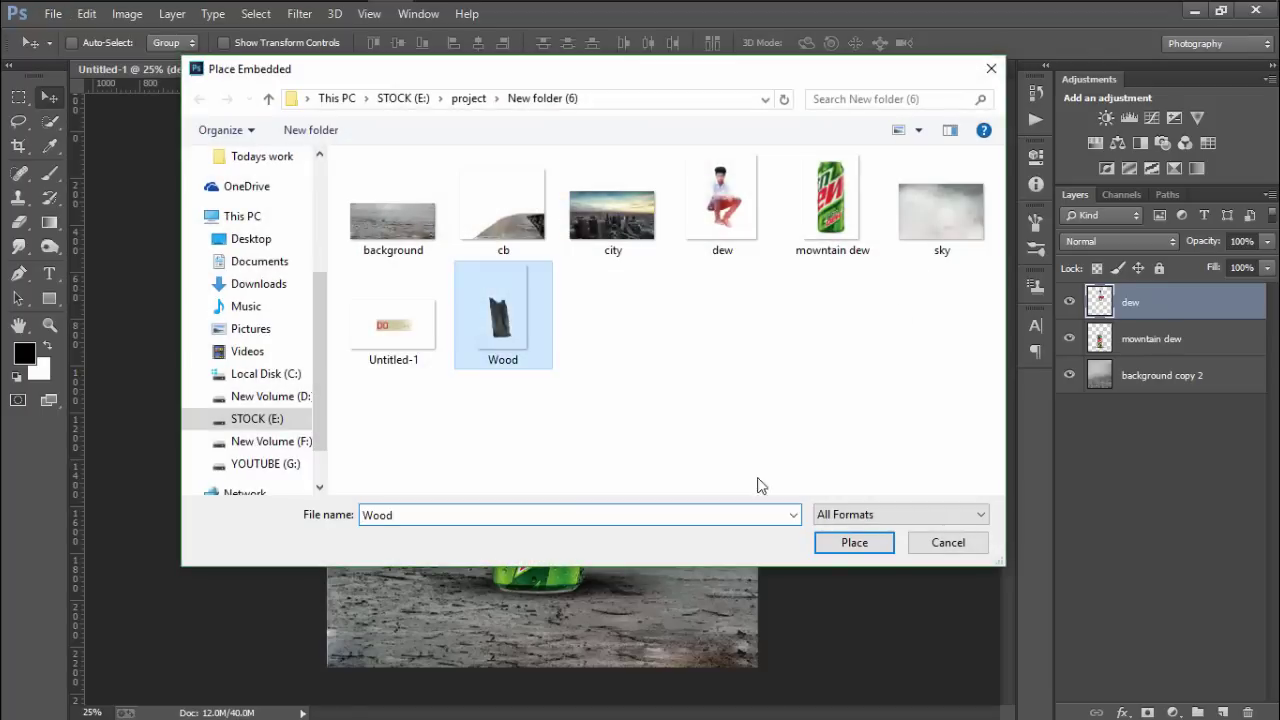
left_click(884, 550)
mouse_move(603, 418)
left_mouse_down()
mouse_move(762, 468)
mouse_move(785, 455)
left_mouse_up()
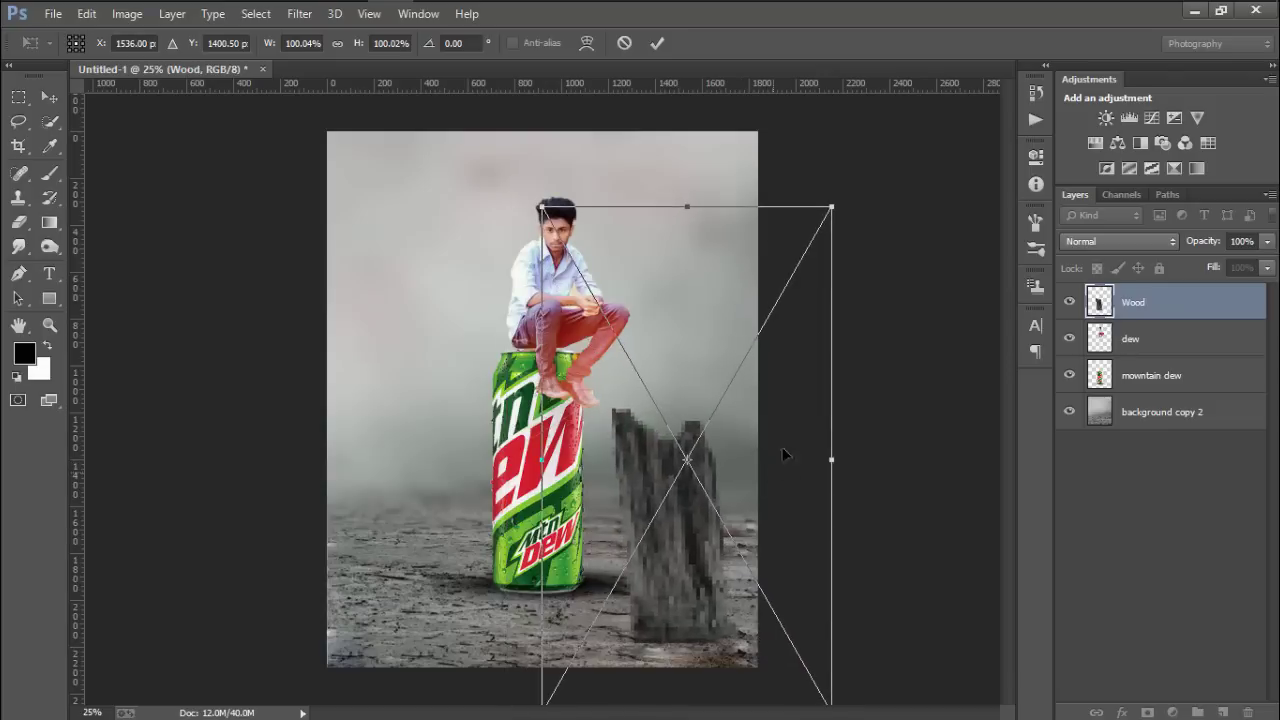
left_click_drag(831, 209, 795, 272)
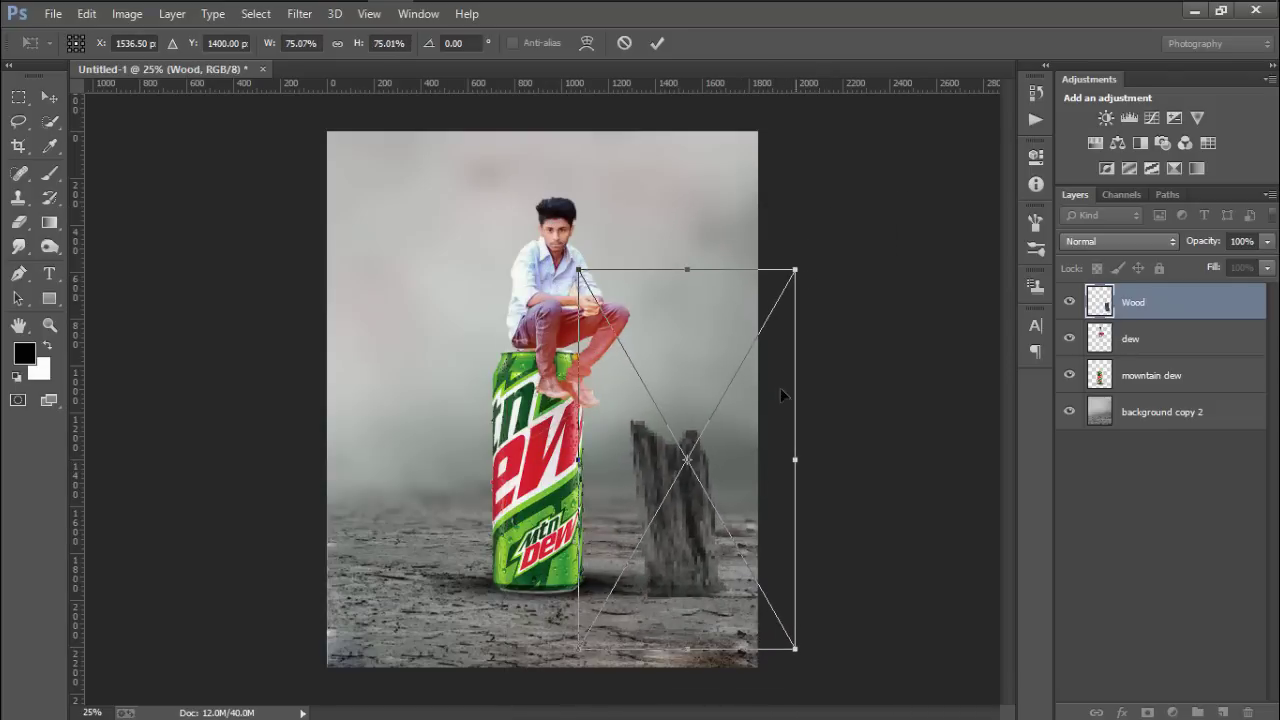
left_click_drag(776, 400, 783, 431)
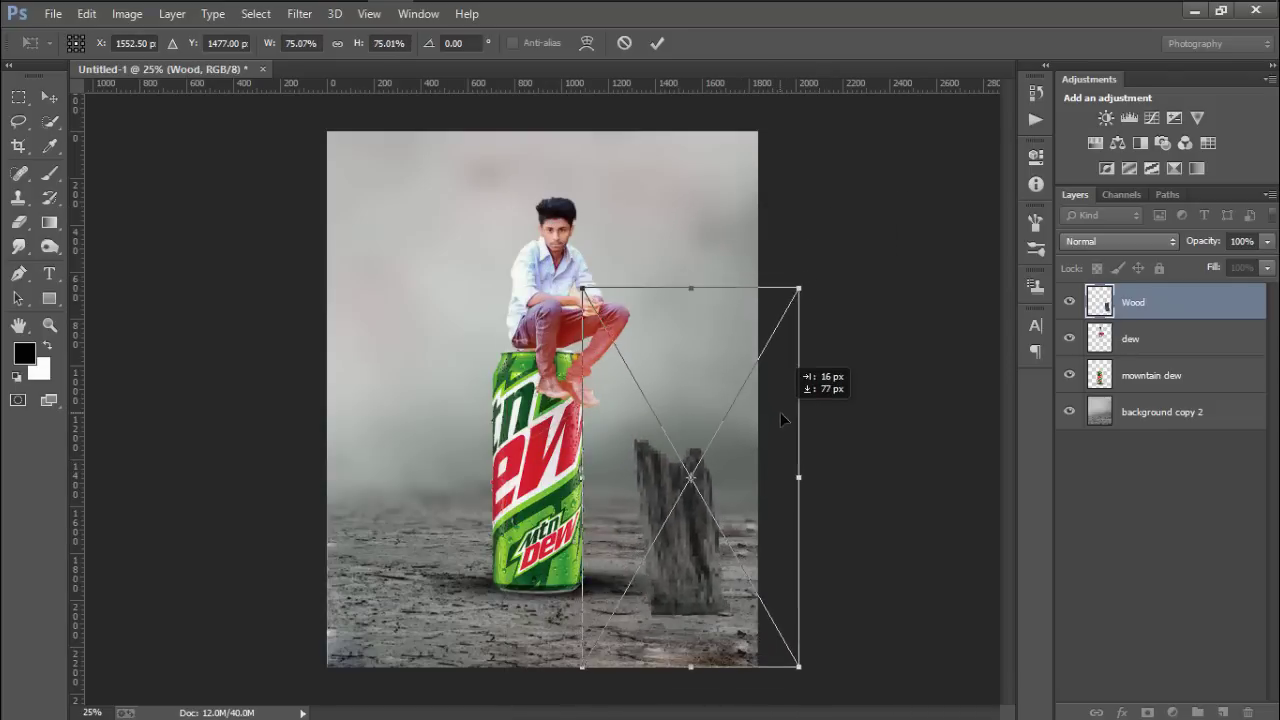
right_click(713, 371)
left_click(728, 386)
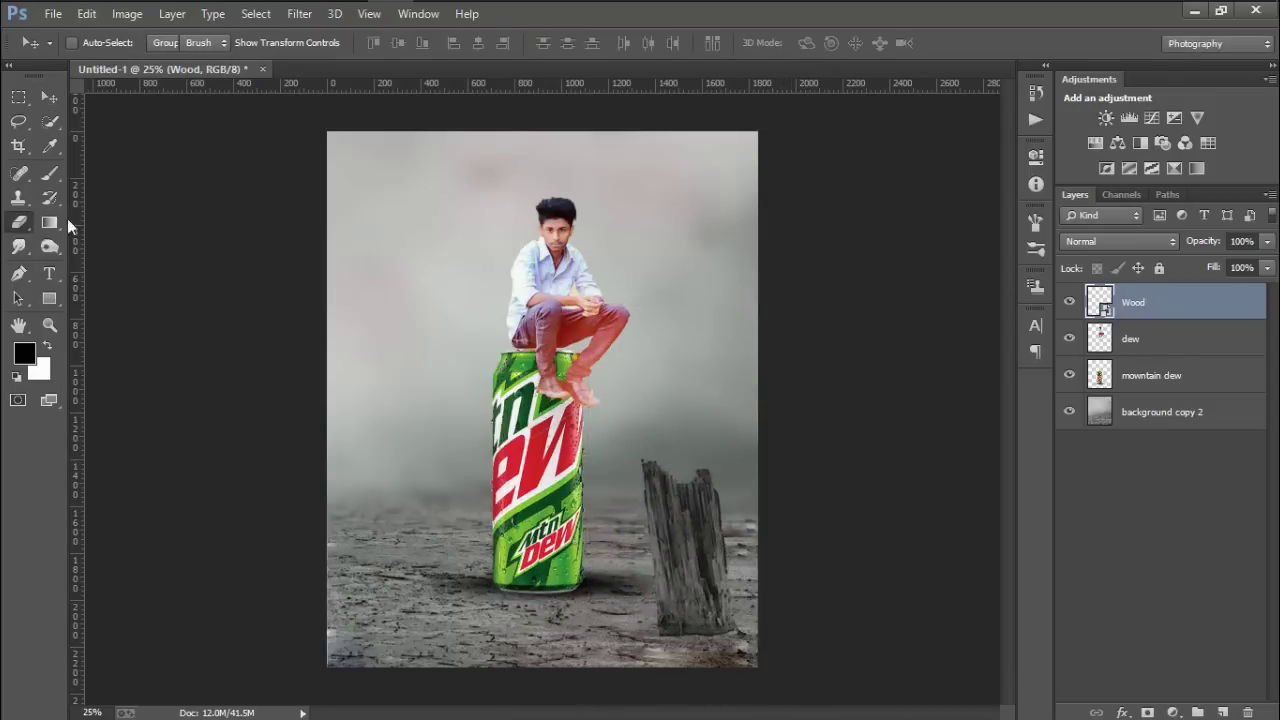
Rasterize the Wood layer and erase the dark shadow at the stump's base.
left_click(18, 222)
left_click(647, 657)
left_click(647, 305)
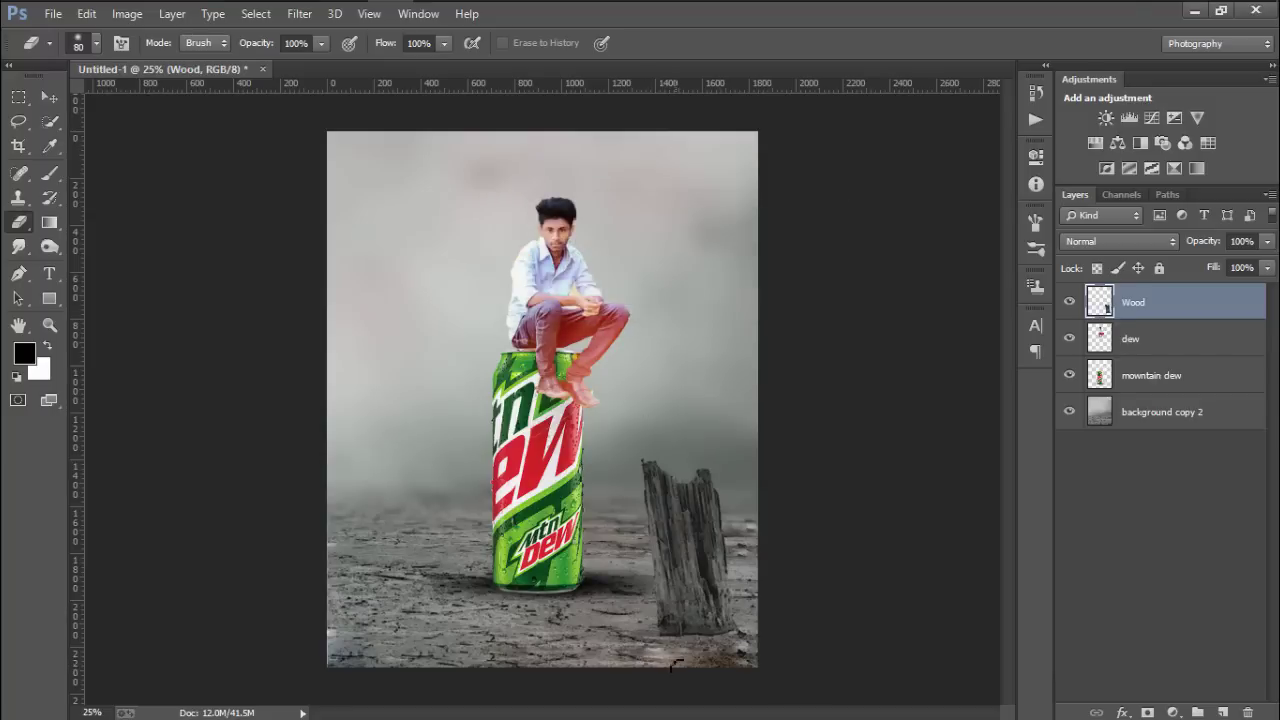
left_click_drag(672, 636, 745, 632)
Duplicate the mountain dew can layer after cancelling an accidental delete.
left_click(1200, 386)
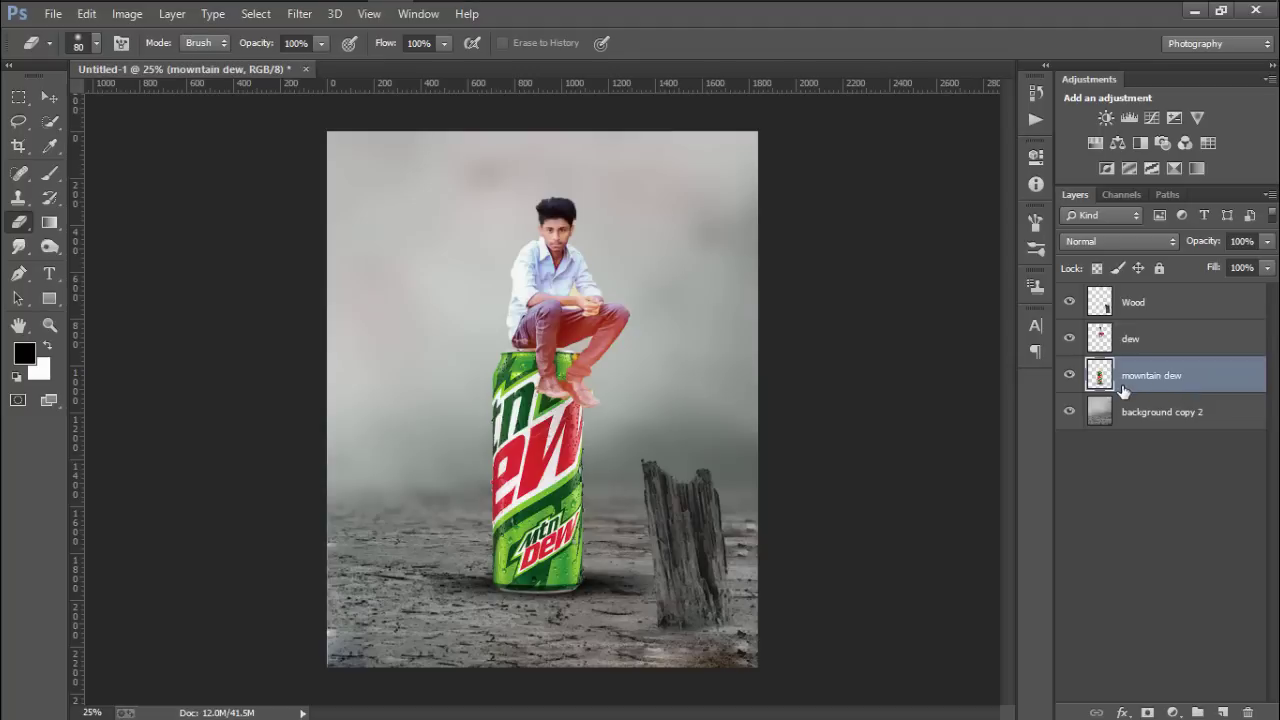
right_click(1138, 384)
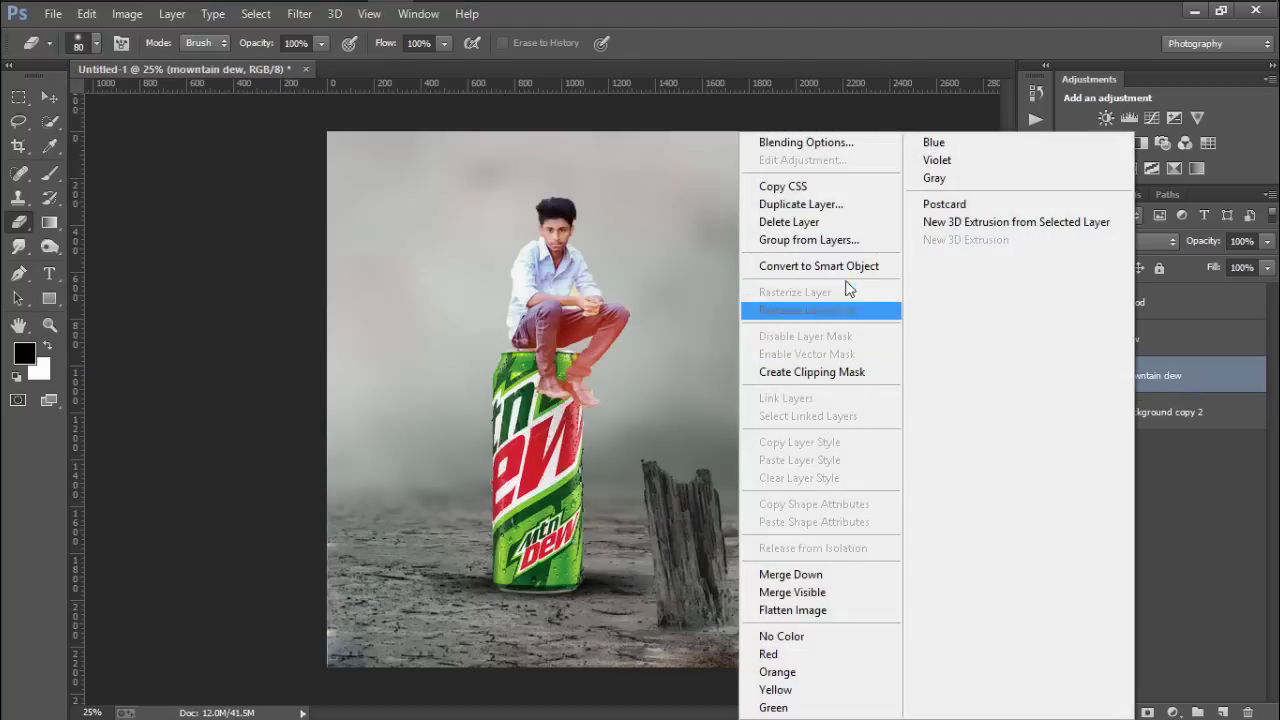
left_click(835, 222)
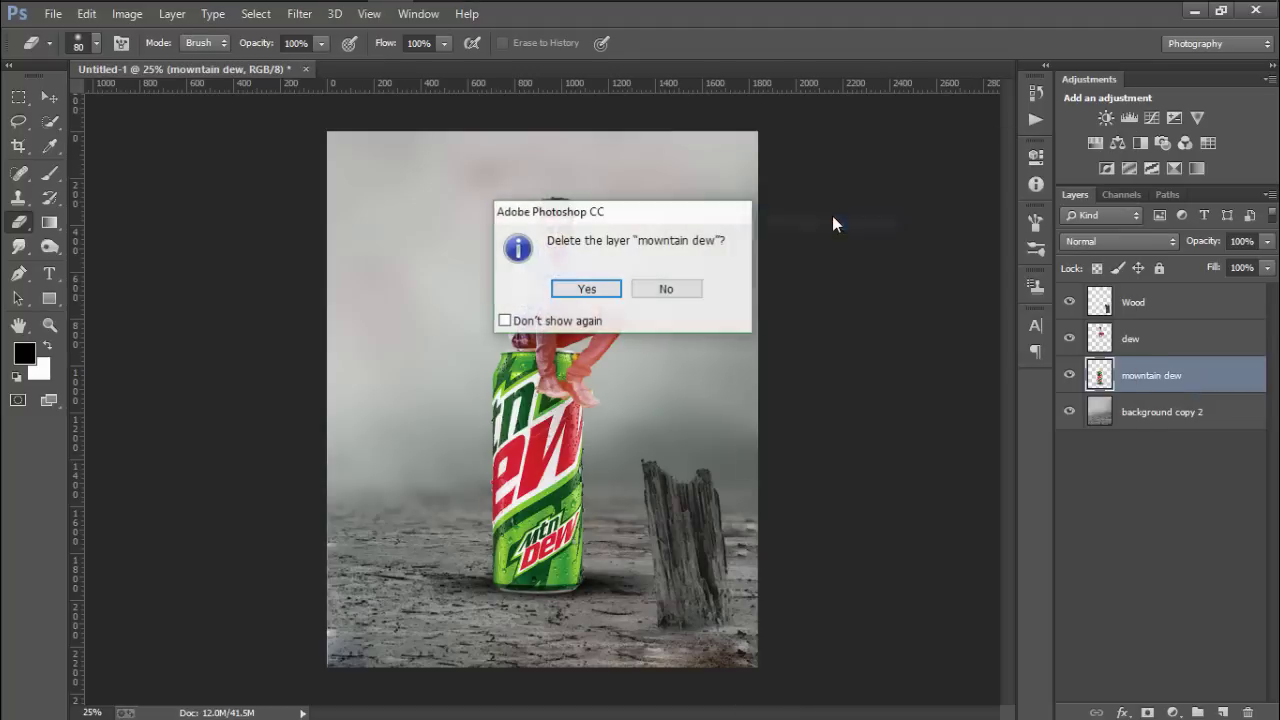
left_click(668, 290)
key("ctrl+j")
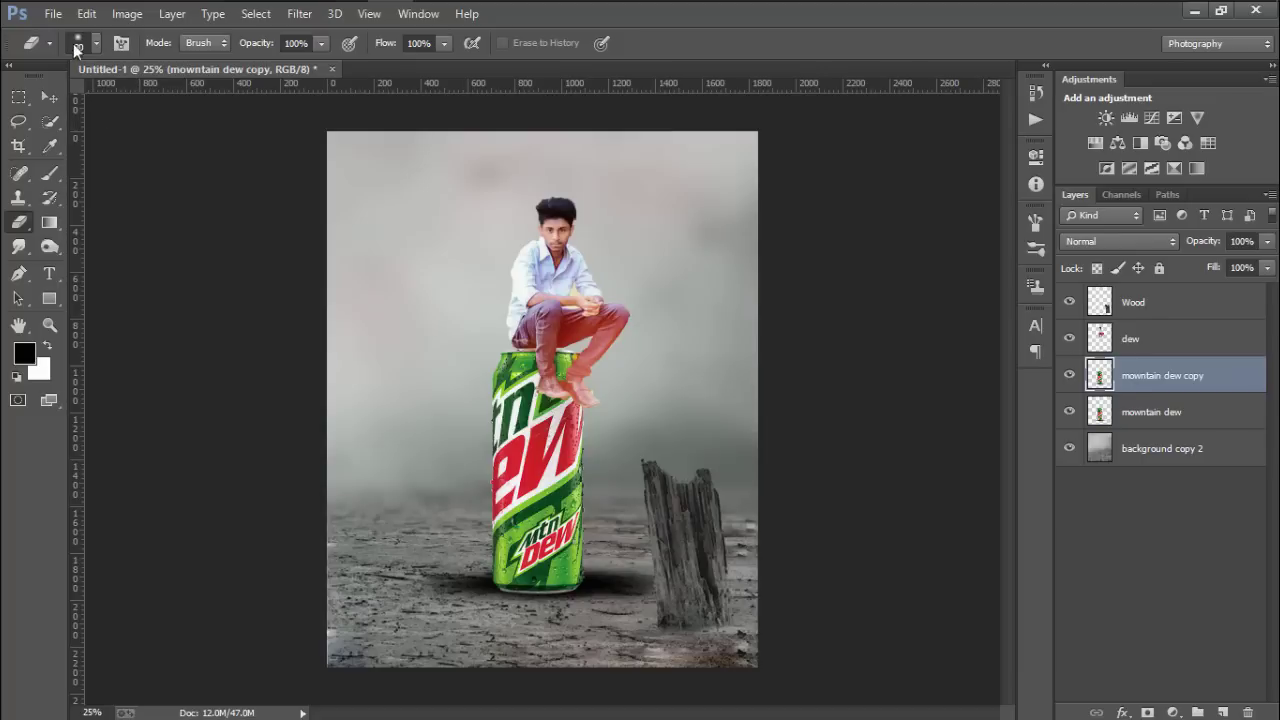
Shrink the can copy and set it on top of the wood stump.
key("v")
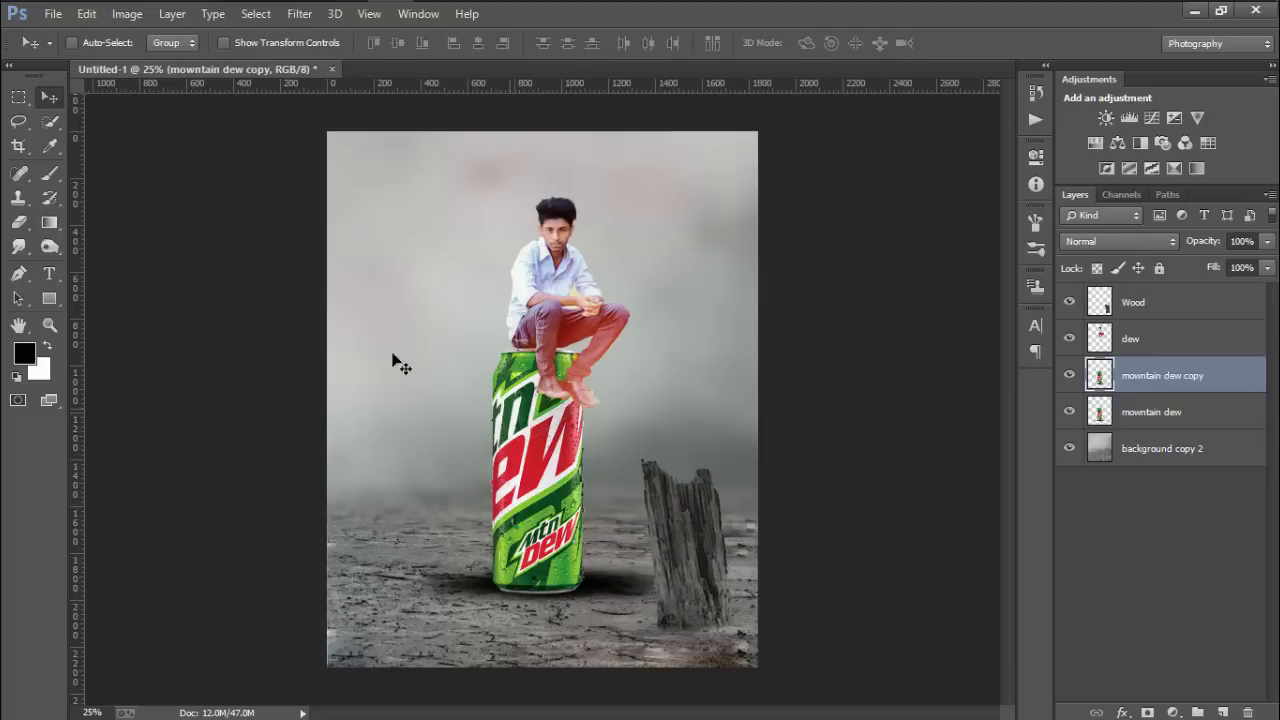
left_click(223, 43)
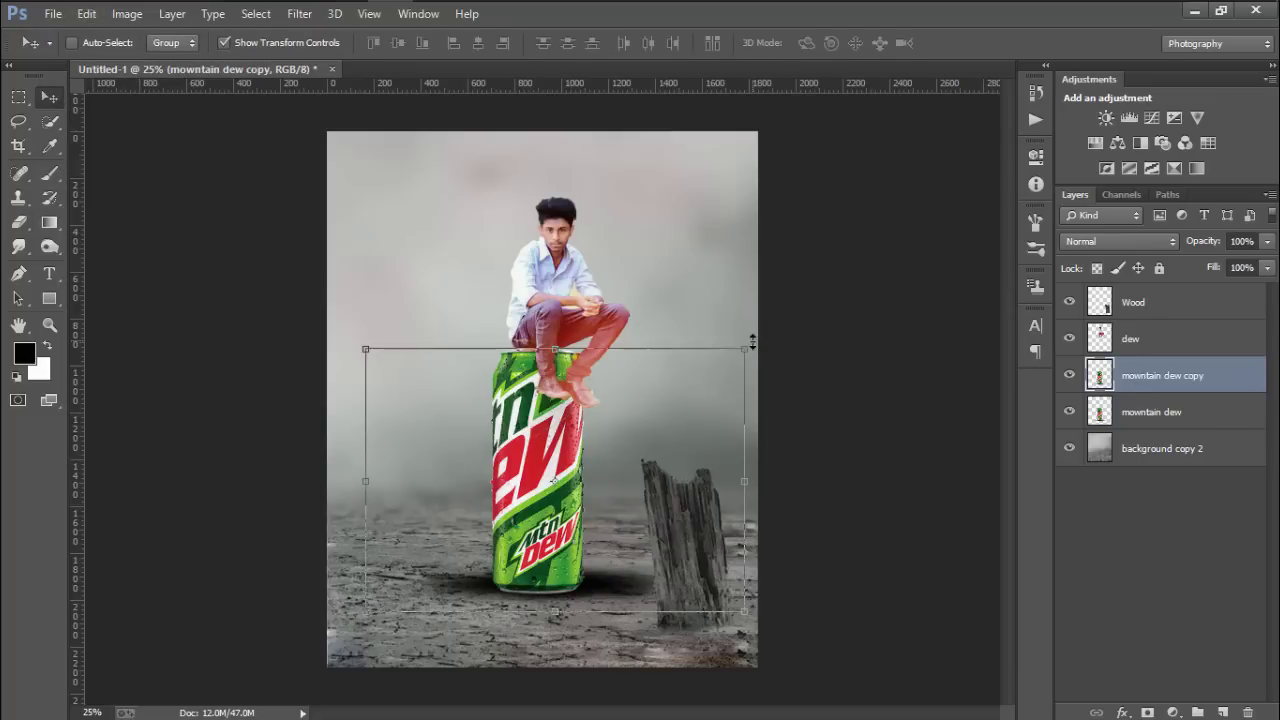
mouse_move(750, 346)
left_mouse_down()
mouse_move(501, 516)
mouse_move(724, 464)
left_mouse_up()
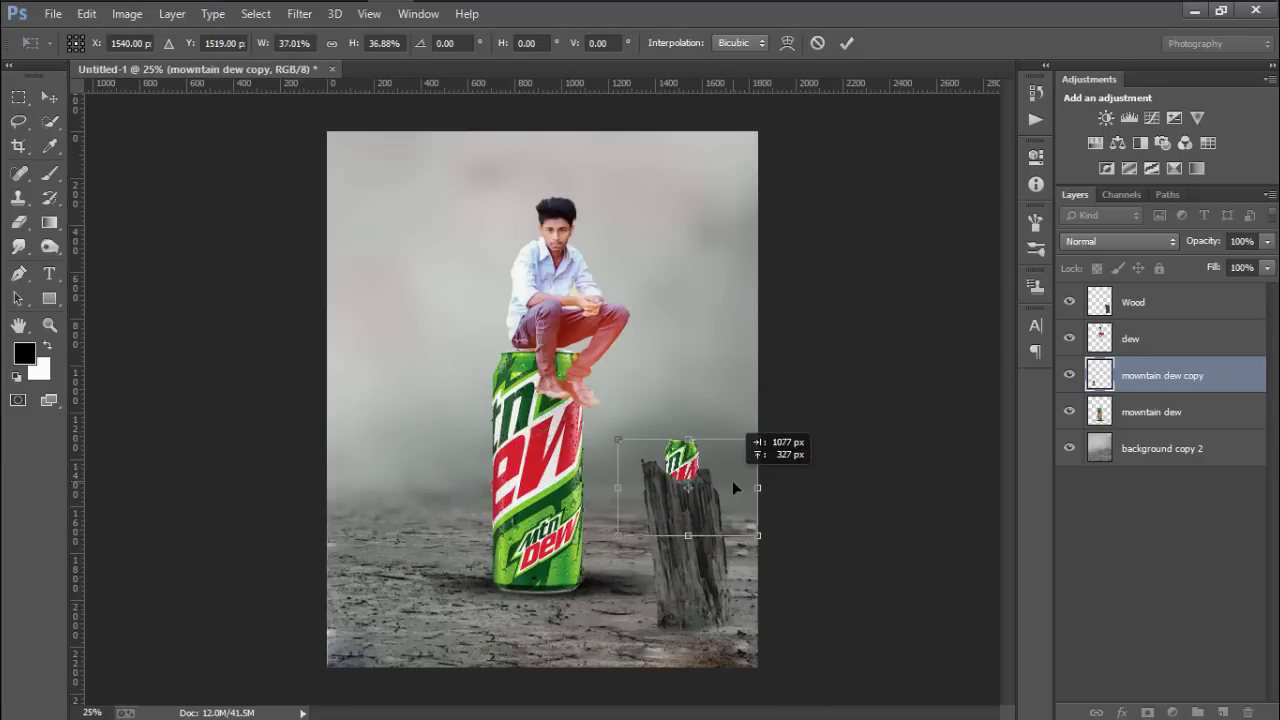
mouse_move(724, 464)
left_mouse_down()
mouse_move(737, 469)
mouse_move(763, 429)
left_mouse_up()
left_click(846, 43)
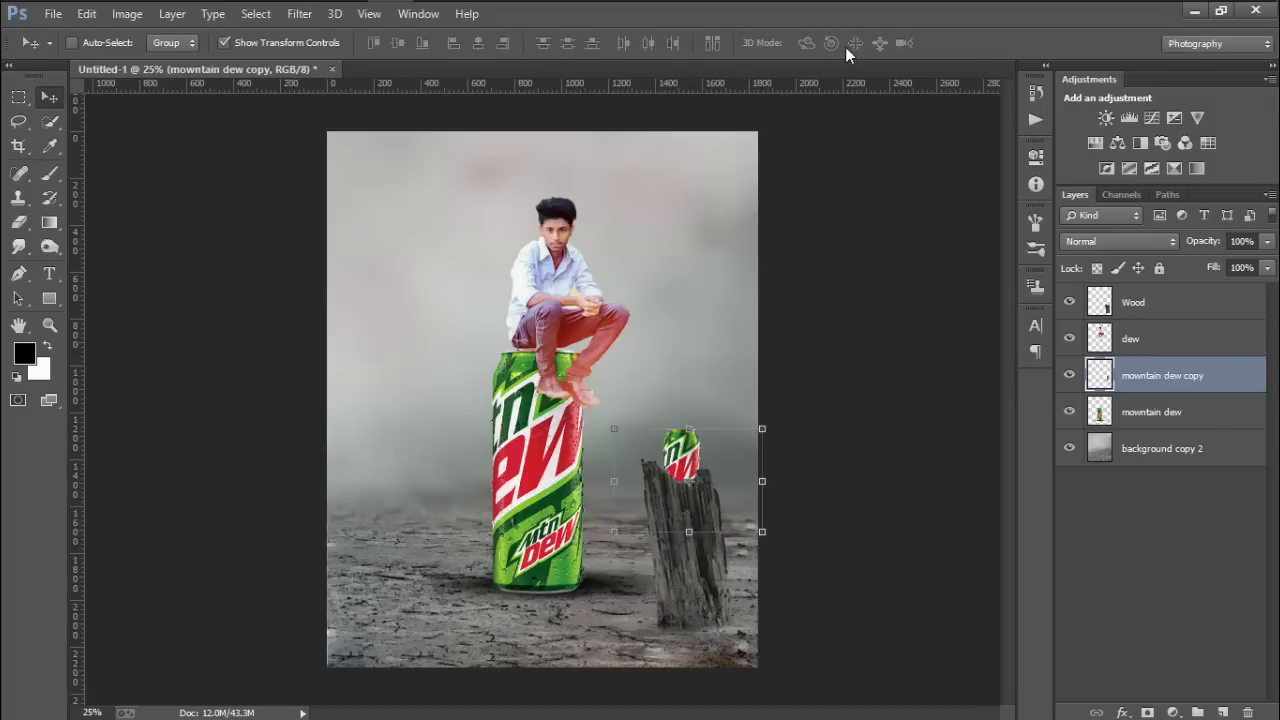
Merge the small can copy into the Wood layer.
right_click(1163, 450)
left_click(1170, 392)
left_click(1150, 312)
left_click(1160, 375, "ctrl")
right_click(1160, 375)
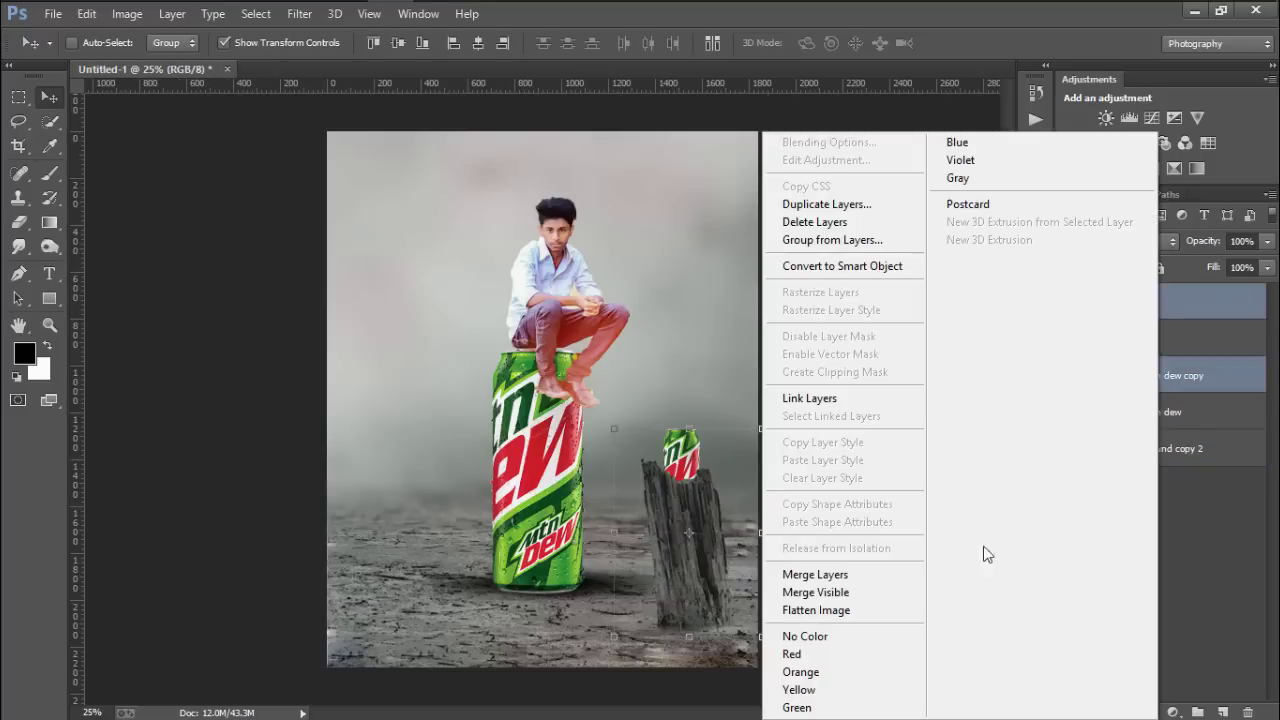
left_click(895, 572)
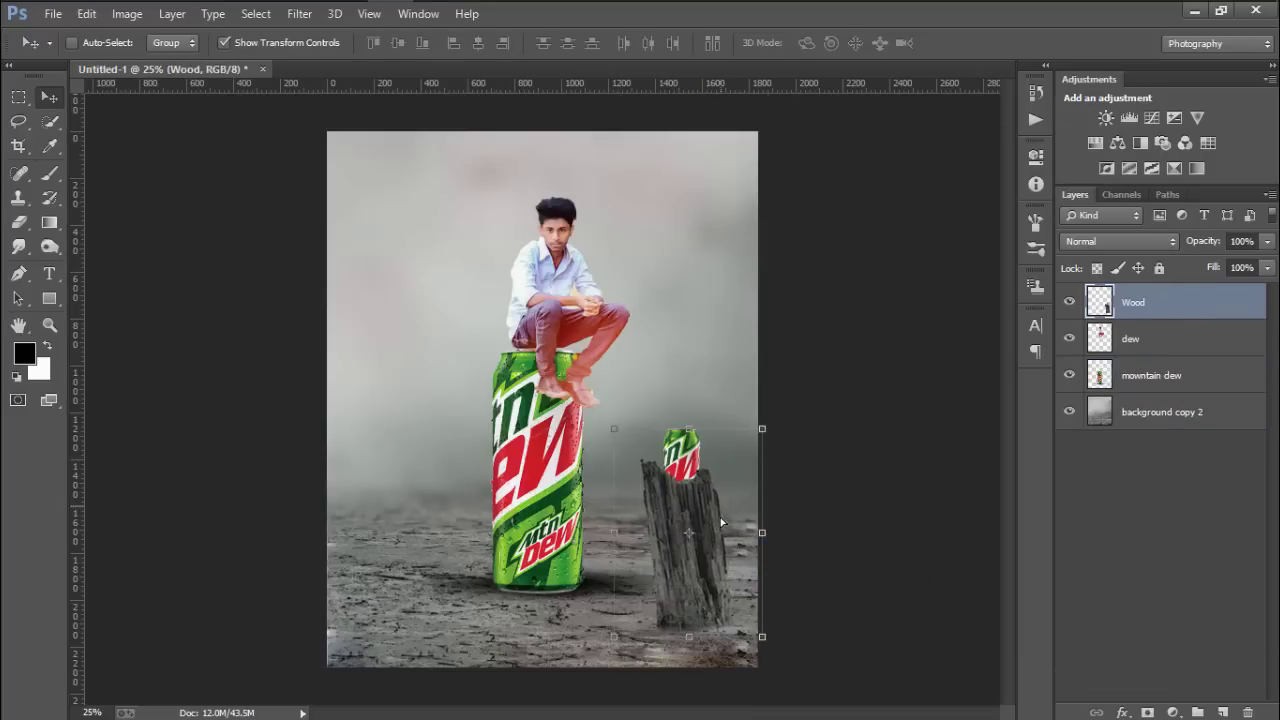
Scale the Wood layer to about 83% and reposition it at the lower right.
left_click_drag(722, 522, 728, 552)
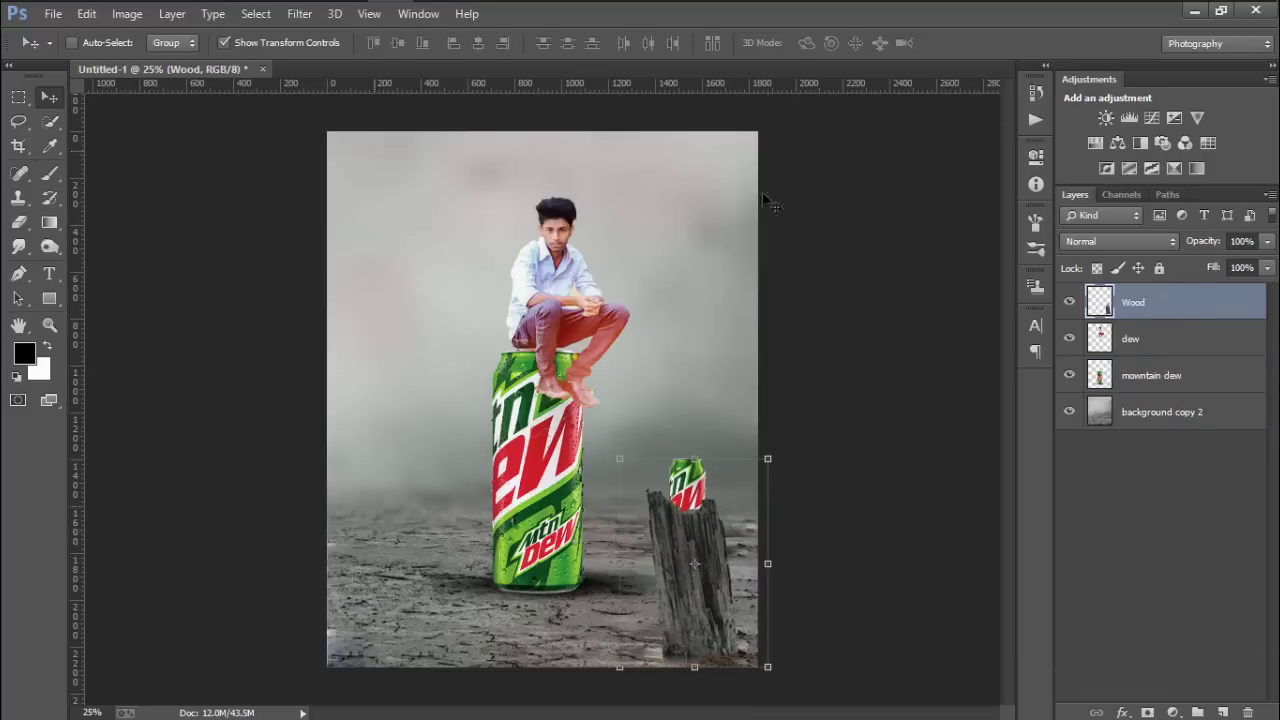
key("ctrl+t")
left_click_drag(767, 459, 757, 477)
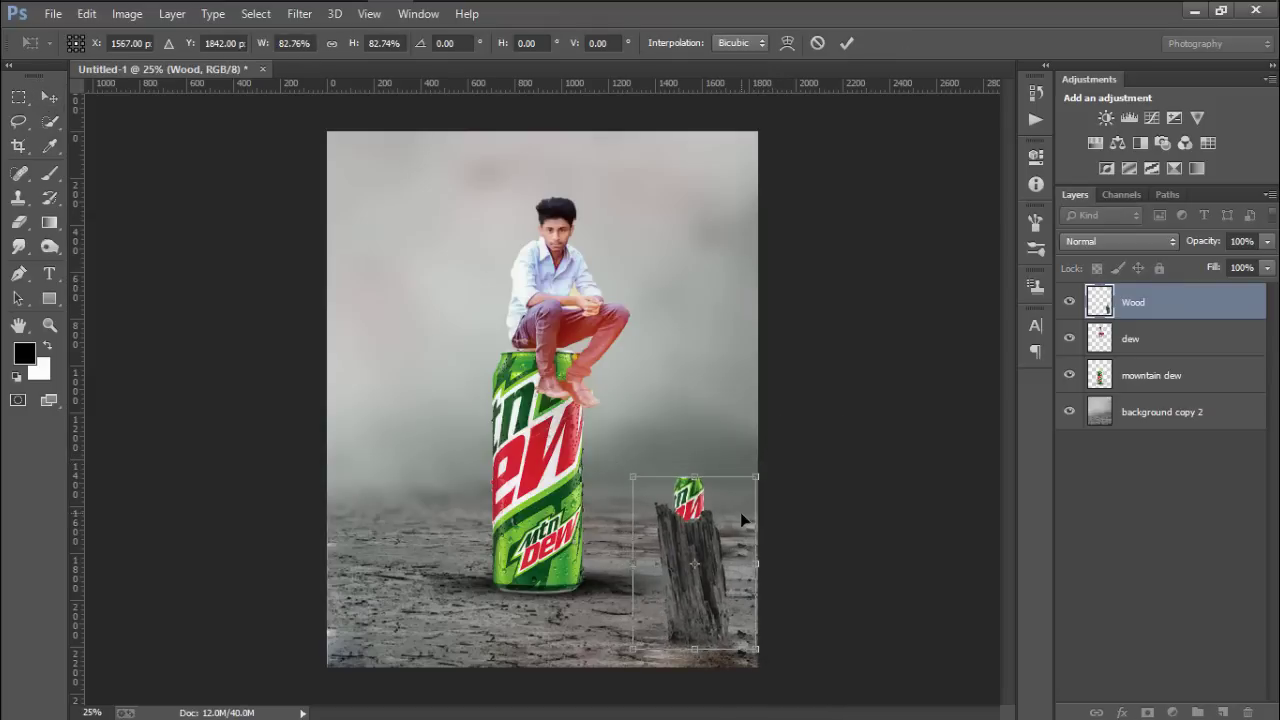
left_click_drag(743, 520, 753, 516)
left_click(846, 44)
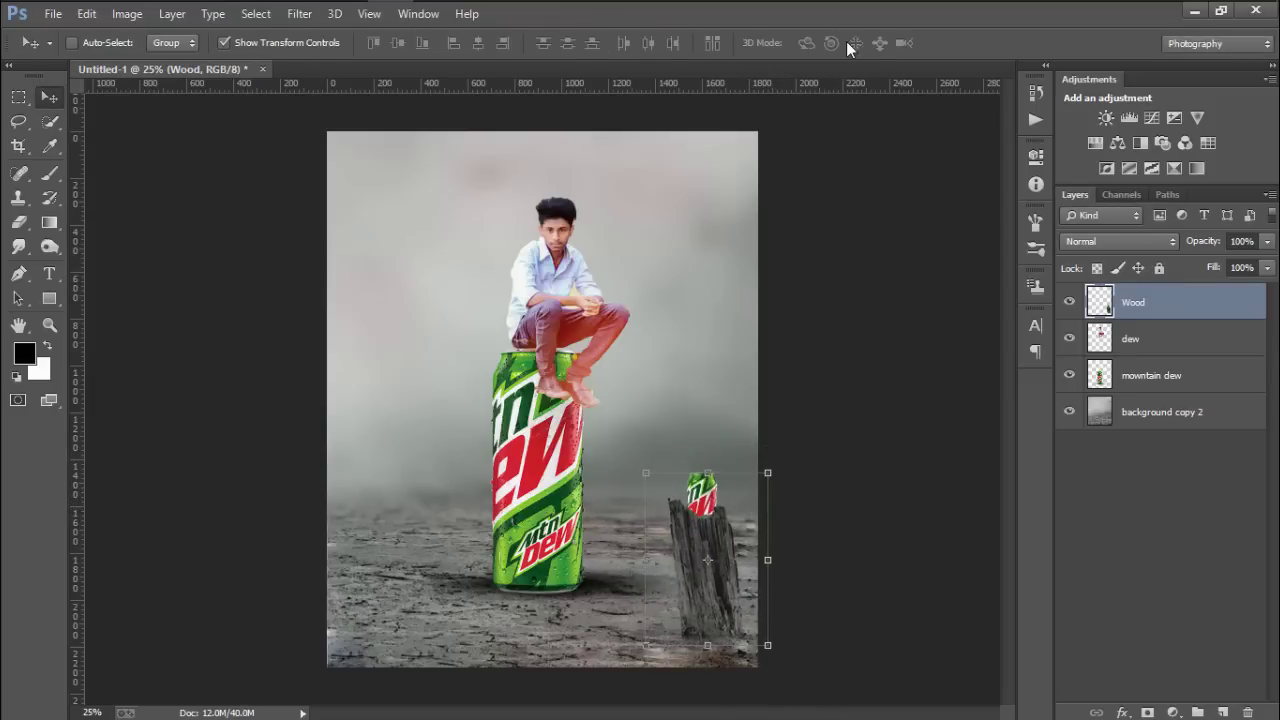
Apply a 5.9-pixel Gaussian Blur to the Wood layer's stump and small can.
left_click(299, 13)
mouse_move(309, 238)
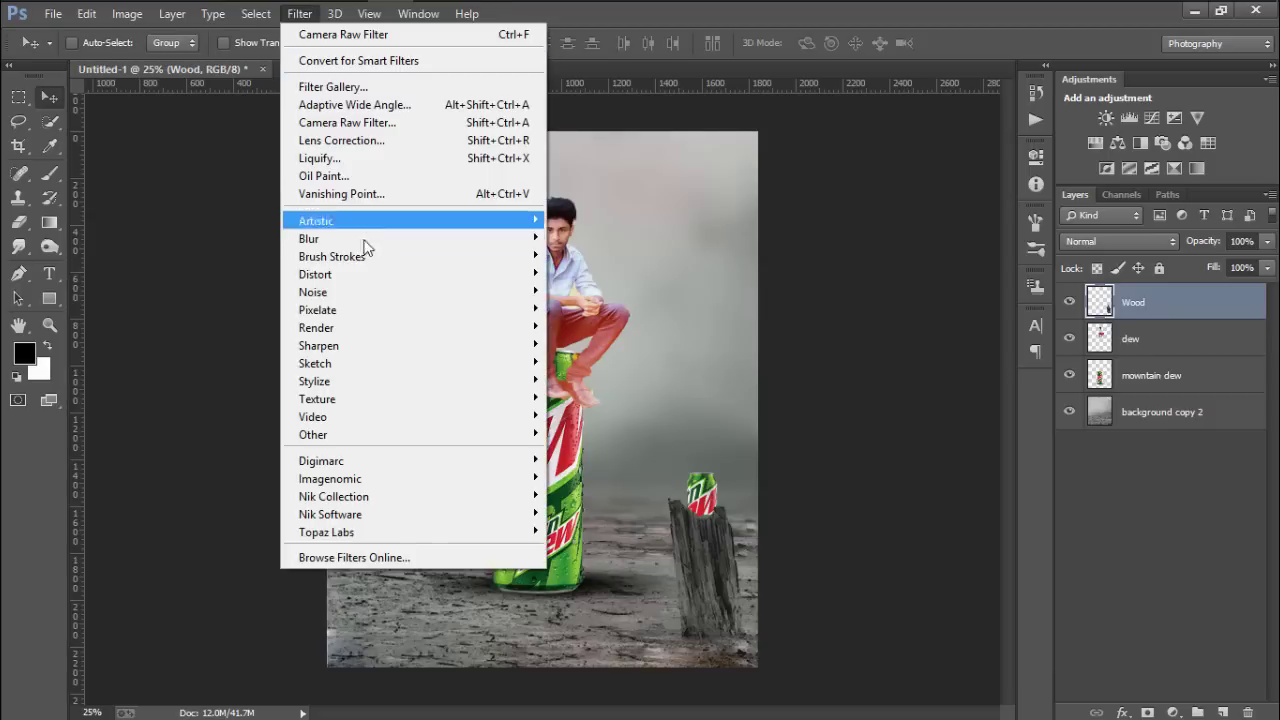
left_click(622, 371)
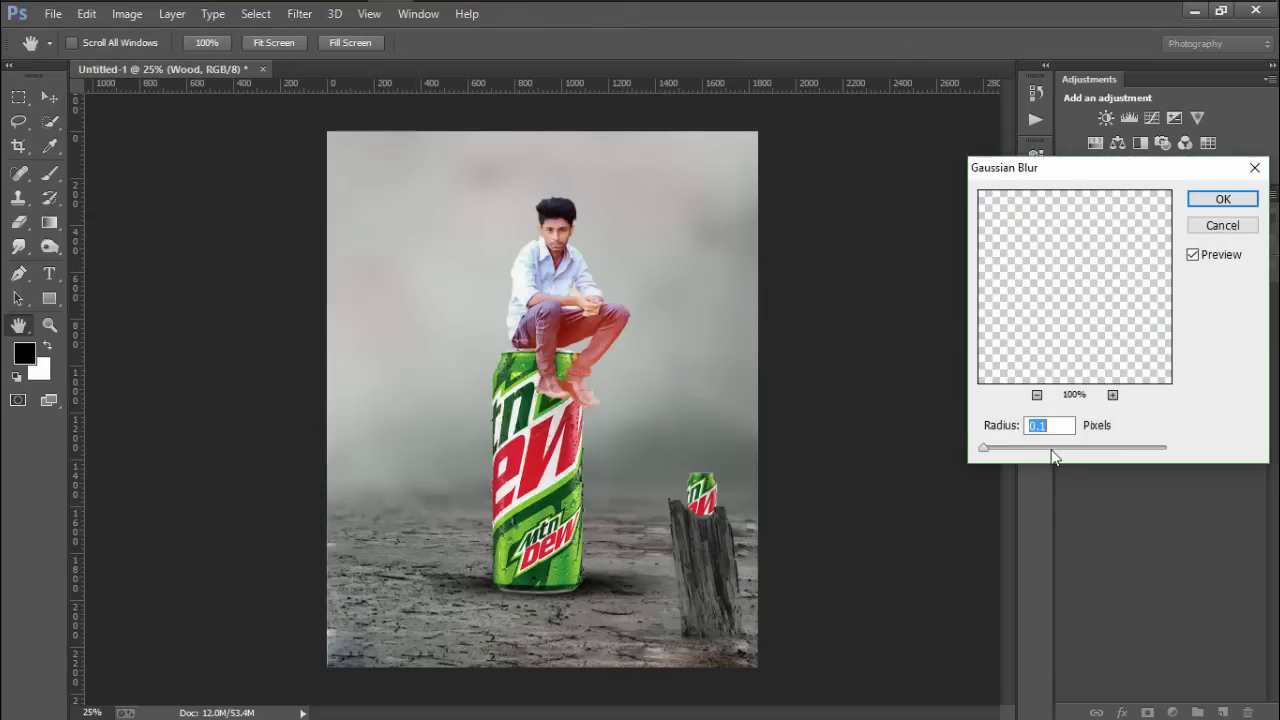
left_click_drag(1056, 451, 1069, 451)
left_click(1024, 450)
left_click_drag(1018, 450, 1036, 450)
left_click(1222, 199)
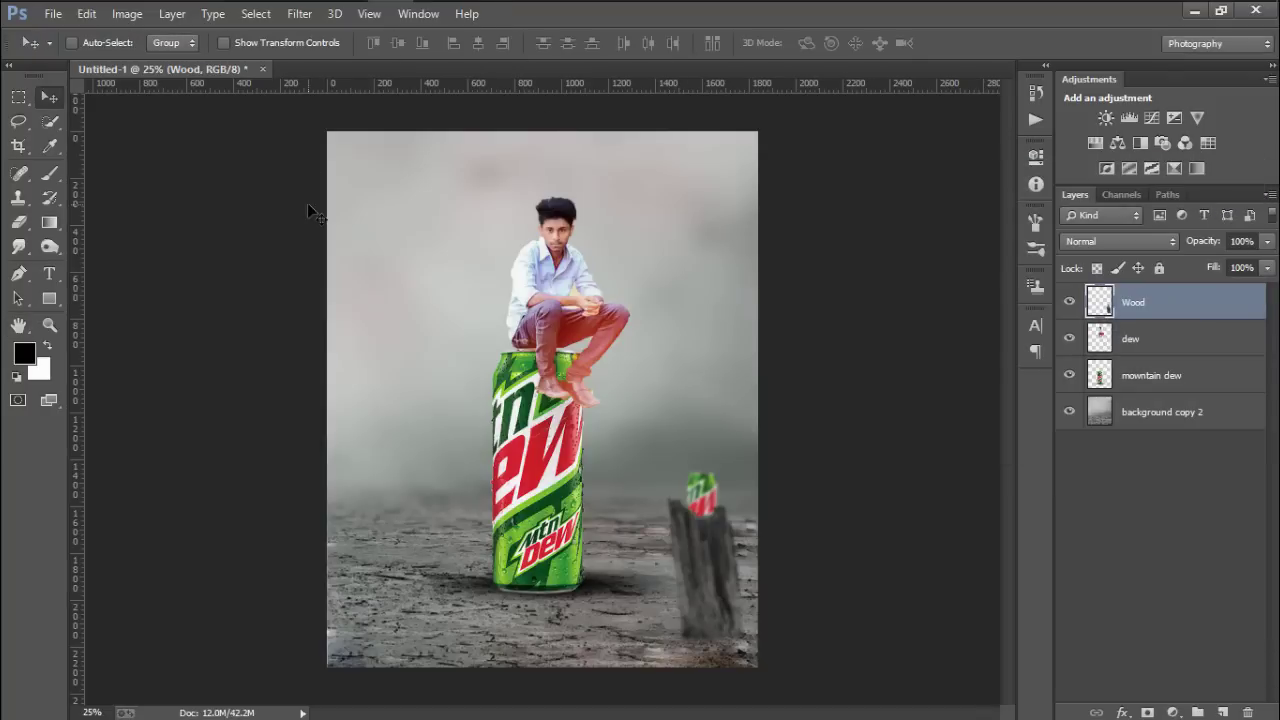
left_click(19, 246)
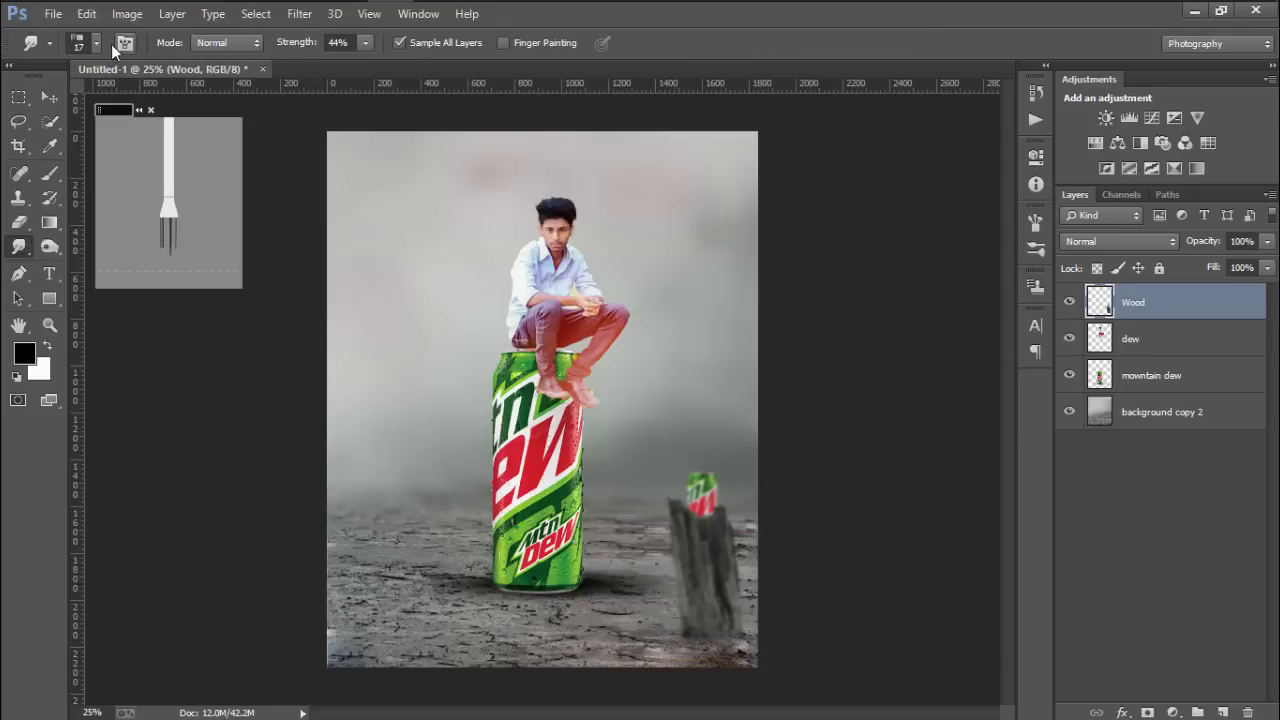
Set a 41 px brush, select the dew layer, and hide the mountain dew, background copy 2 and Wood layers.
right_click(131, 79)
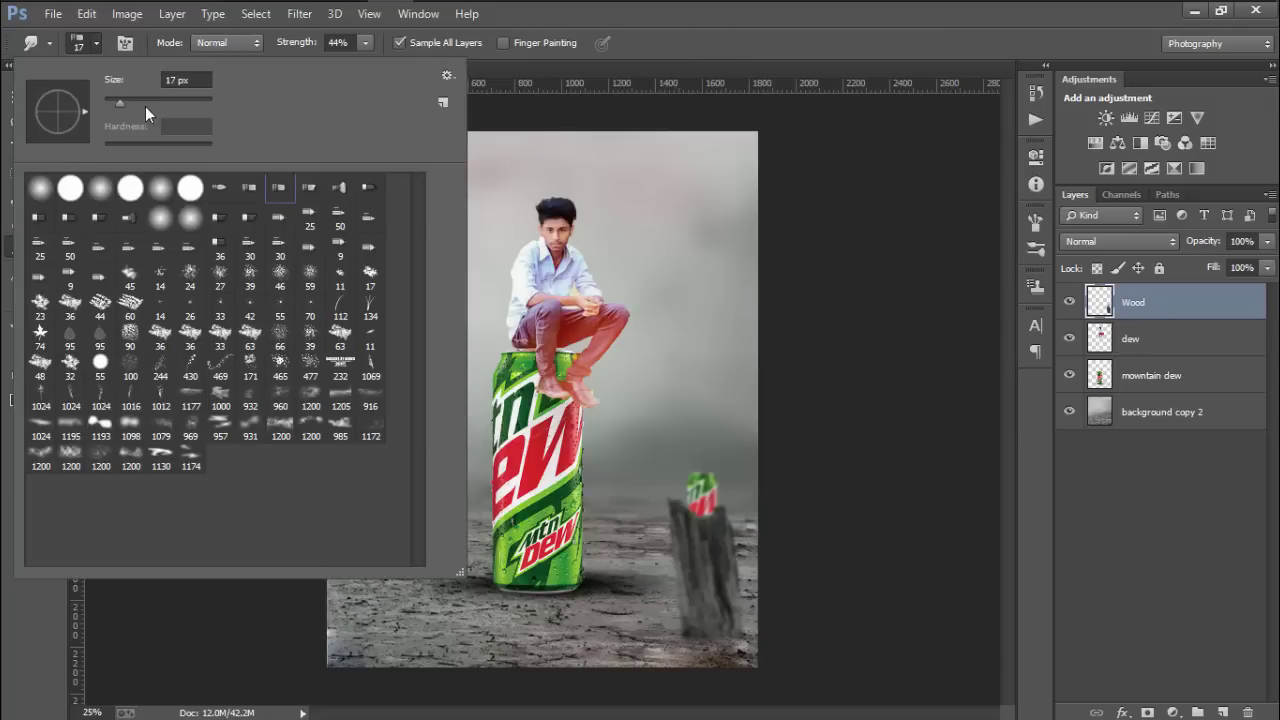
left_click(145, 104)
key("Return")
left_click(1160, 338)
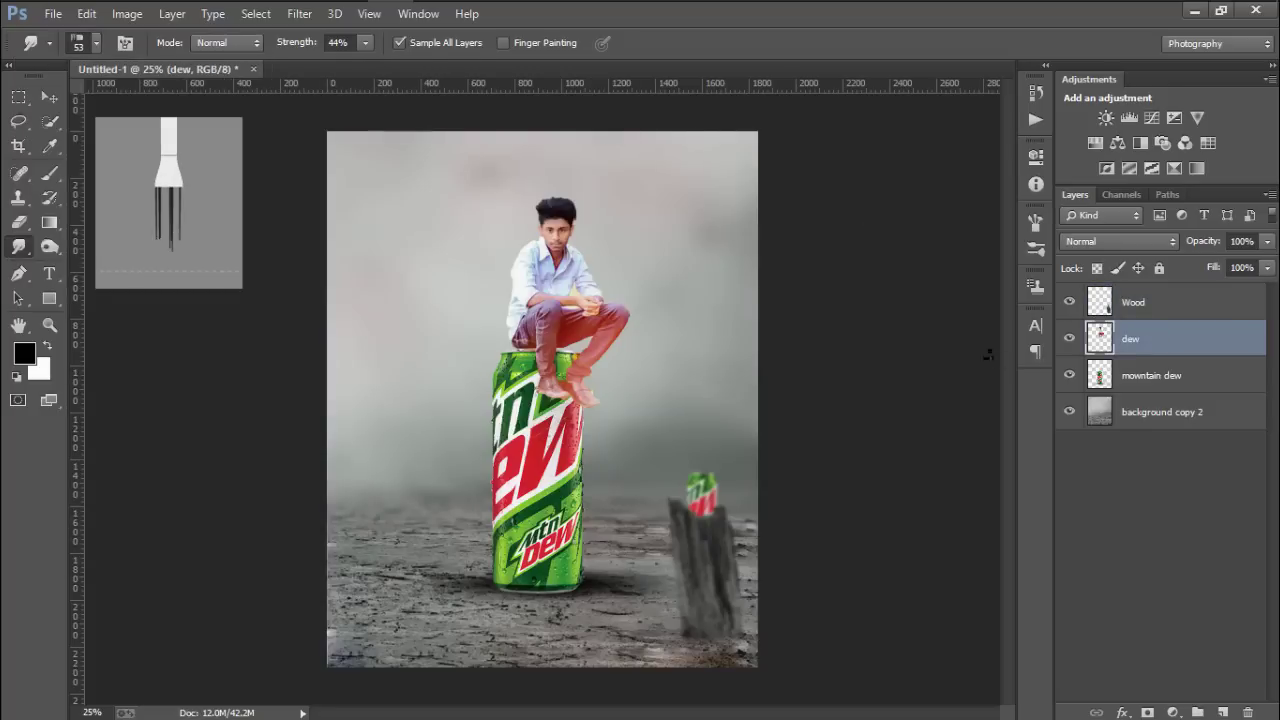
left_click(1069, 375)
left_click(1069, 411)
left_click(1069, 302)
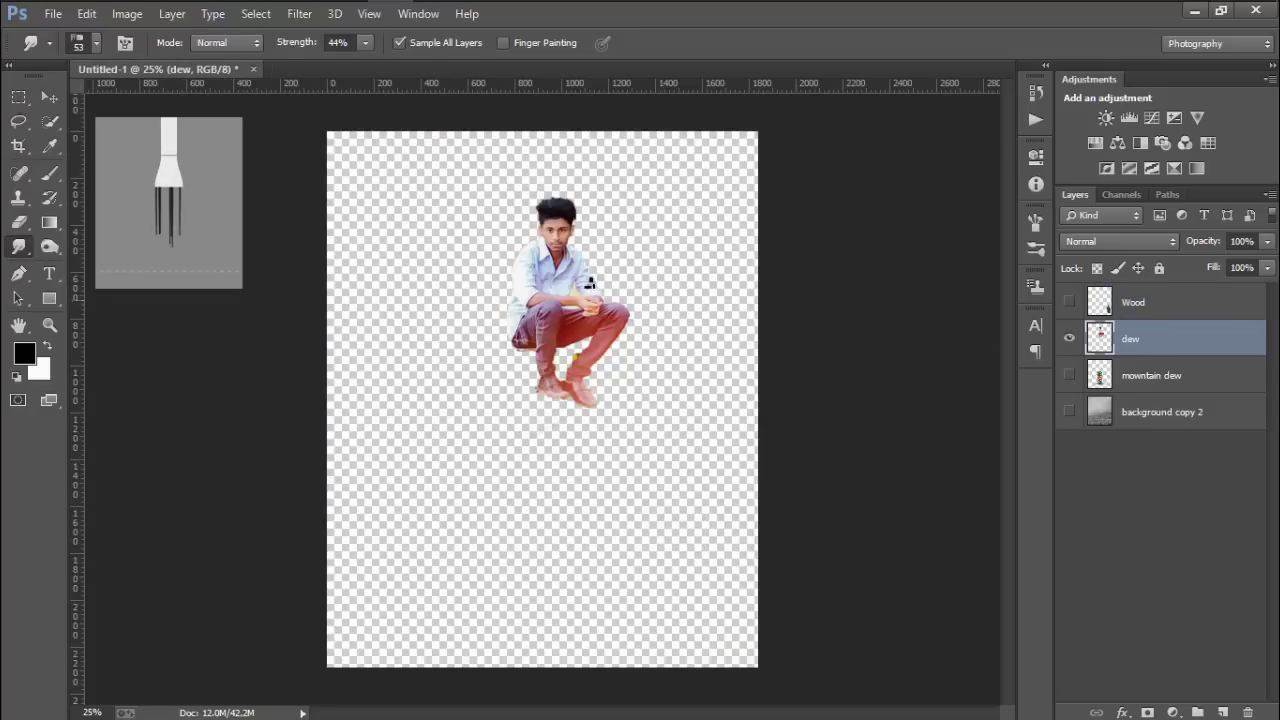
Smudge the boy's hair upward into spikes with a slightly smaller brush.
mouse_move(548, 205)
left_mouse_down()
mouse_move(564, 190)
mouse_move(579, 209)
mouse_move(547, 188)
mouse_move(560, 184)
left_mouse_up()
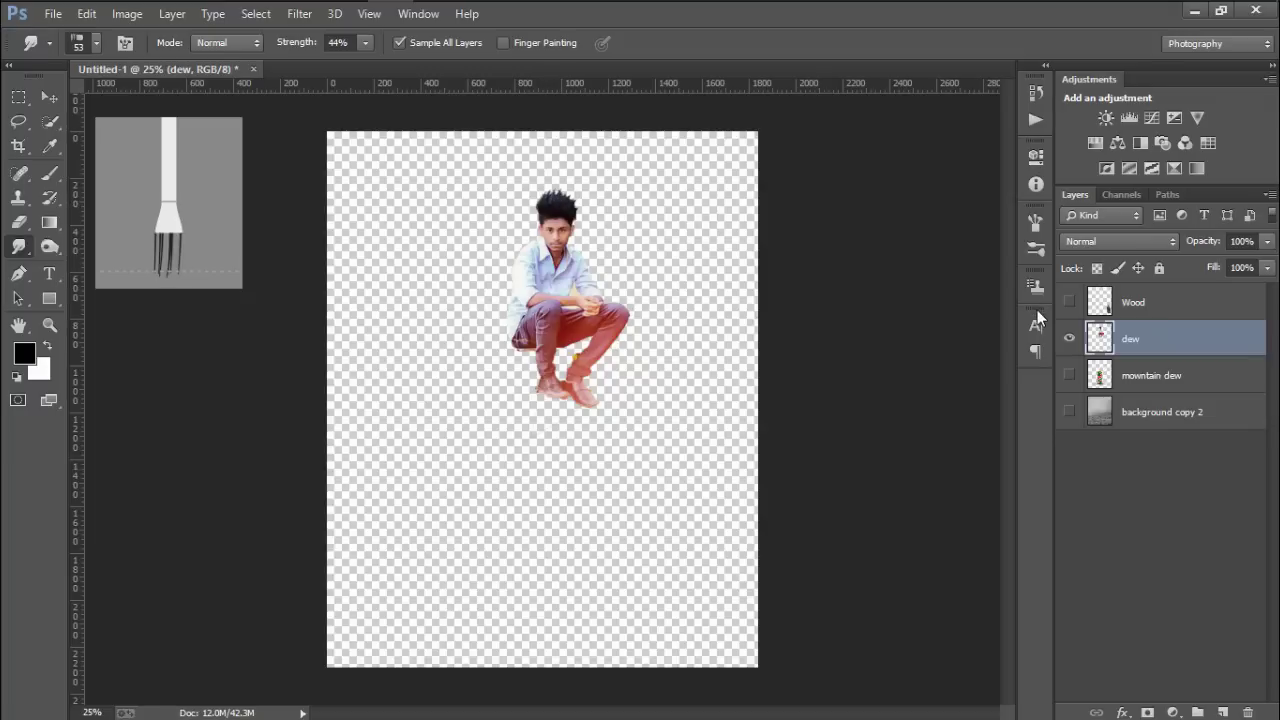
scroll(556, 208, "up", 1, "alt")
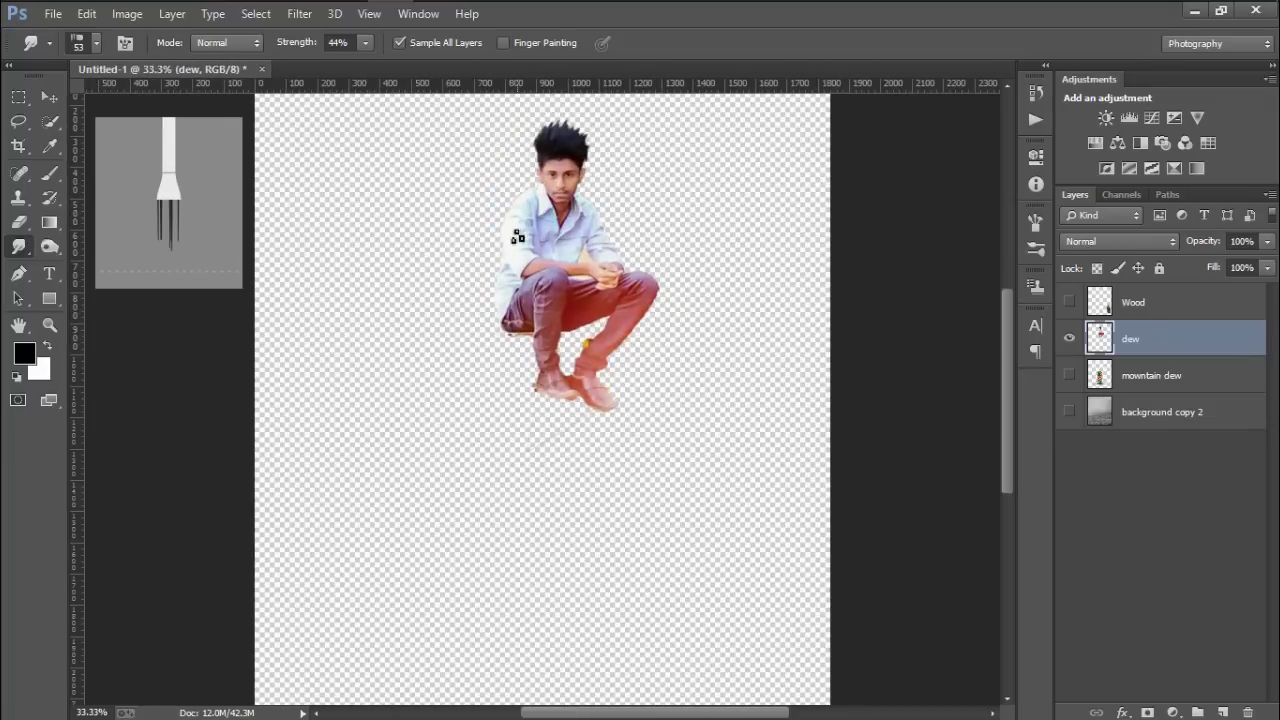
key("bracketleft")
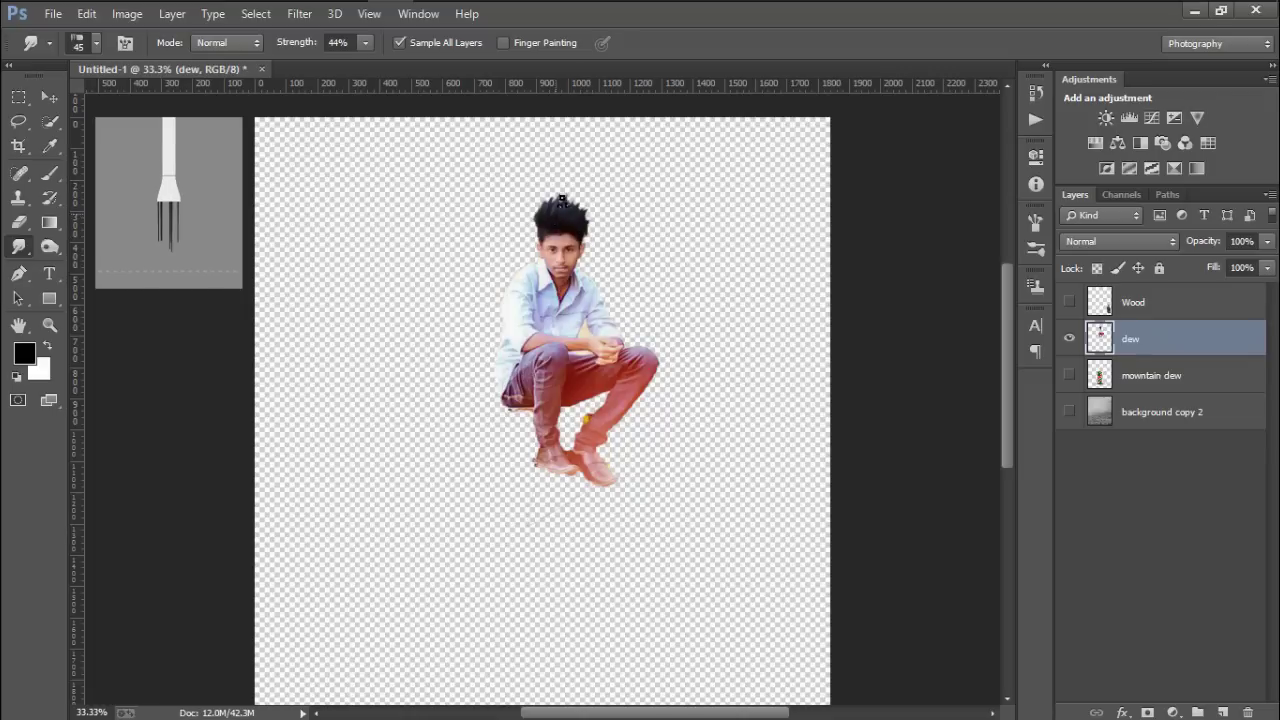
left_click_drag(562, 200, 571, 193)
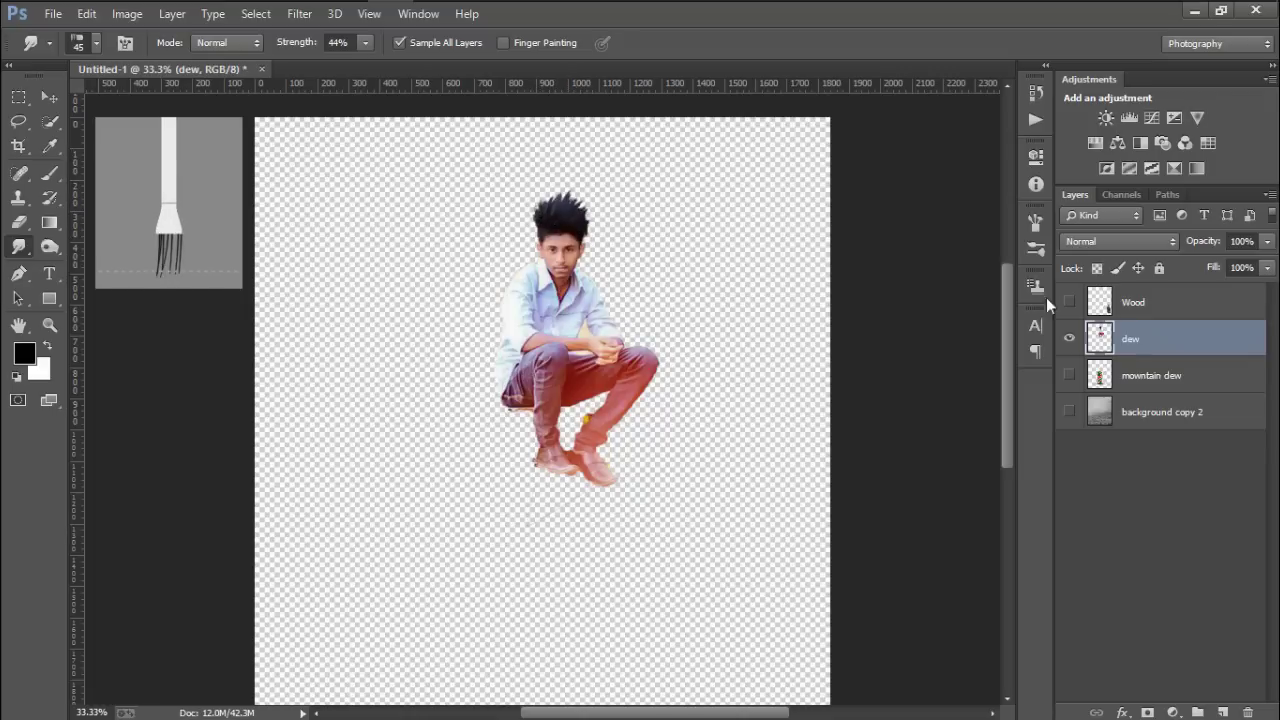
Step backward repeatedly until all the hair smudging is undone.
left_click(87, 13)
left_click(128, 55)
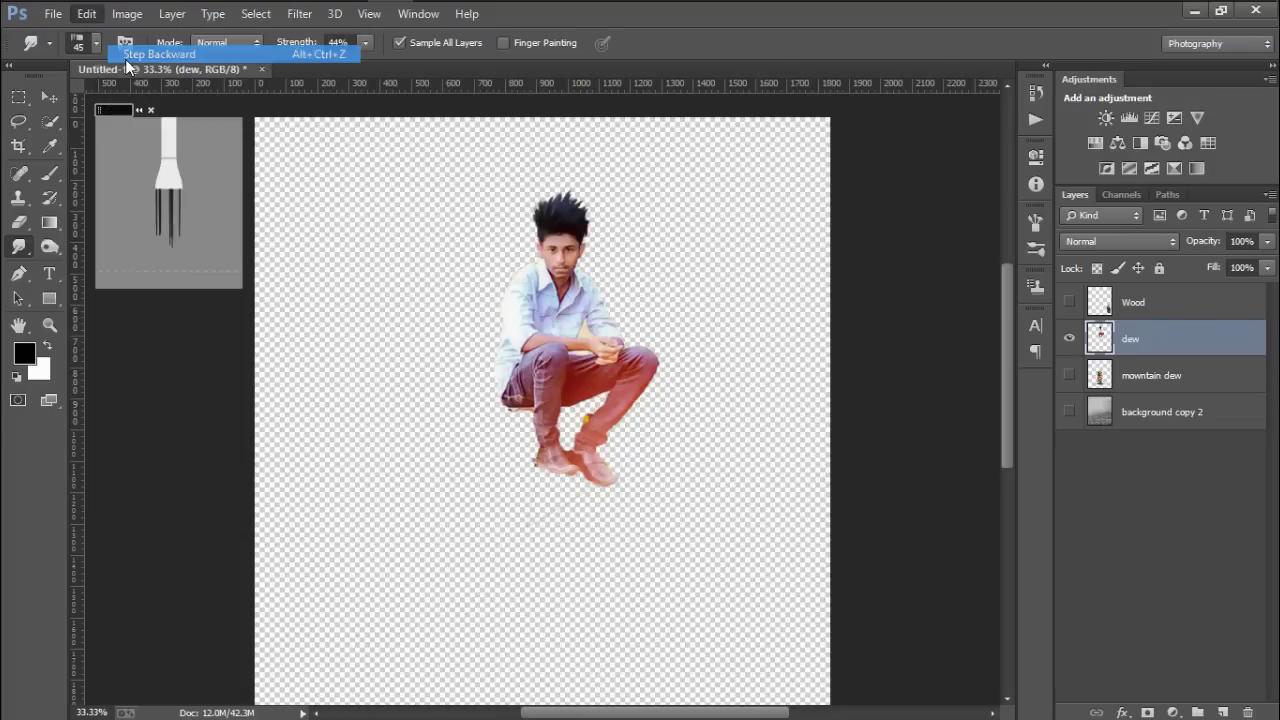
left_click(87, 13)
left_click(125, 54)
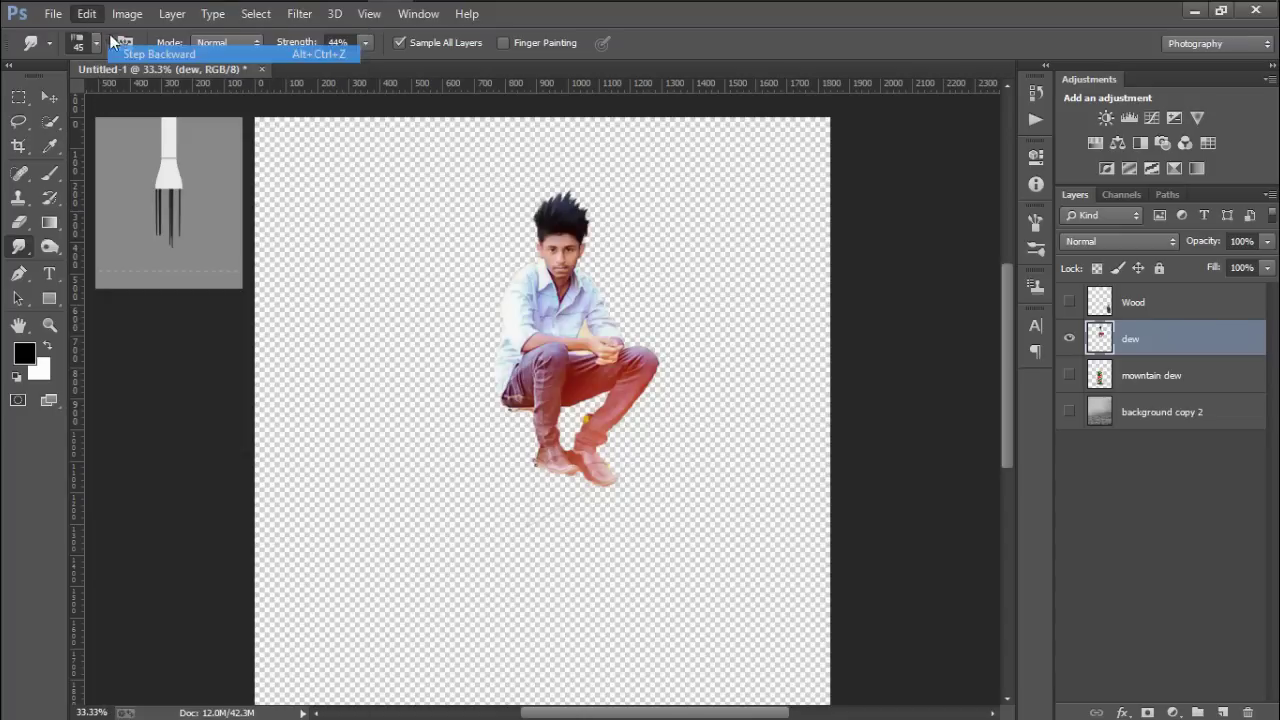
left_click(87, 13)
left_click(125, 54)
left_click(87, 13)
left_click(125, 54)
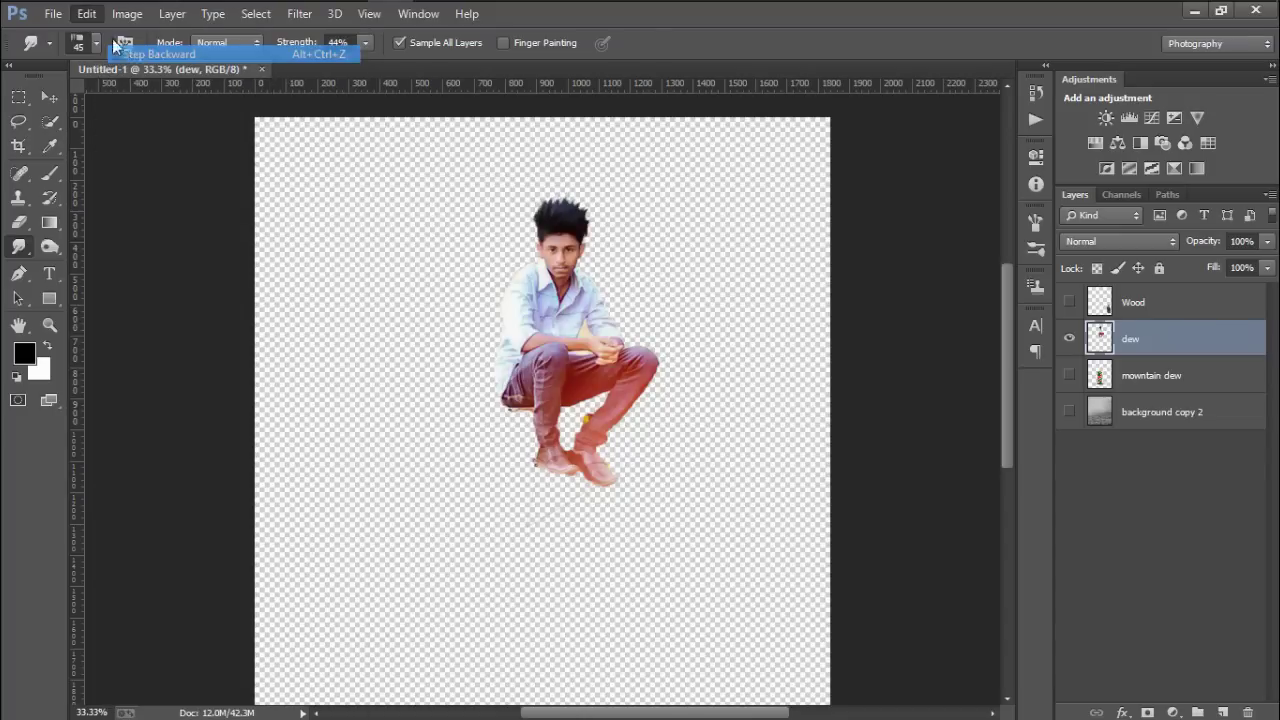
left_click(87, 13)
left_click(125, 54)
left_click(87, 13)
left_click(125, 54)
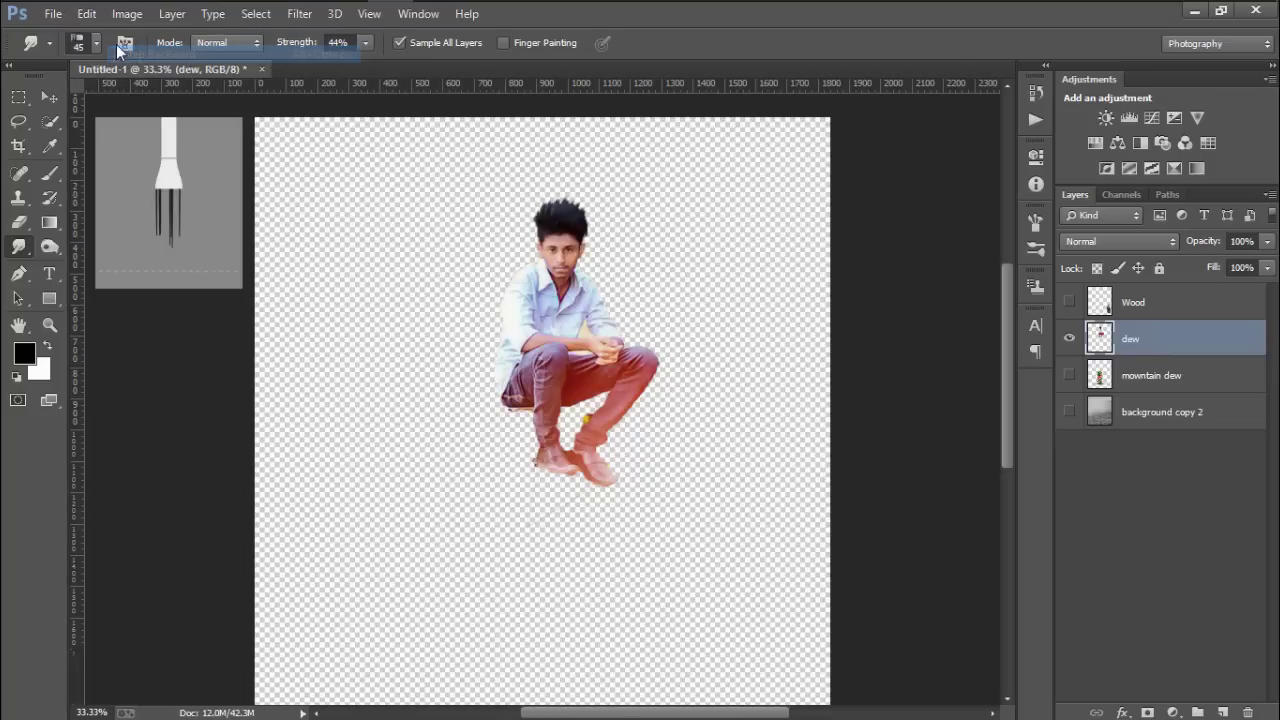
left_click(87, 13)
left_click(125, 54)
left_click(87, 13)
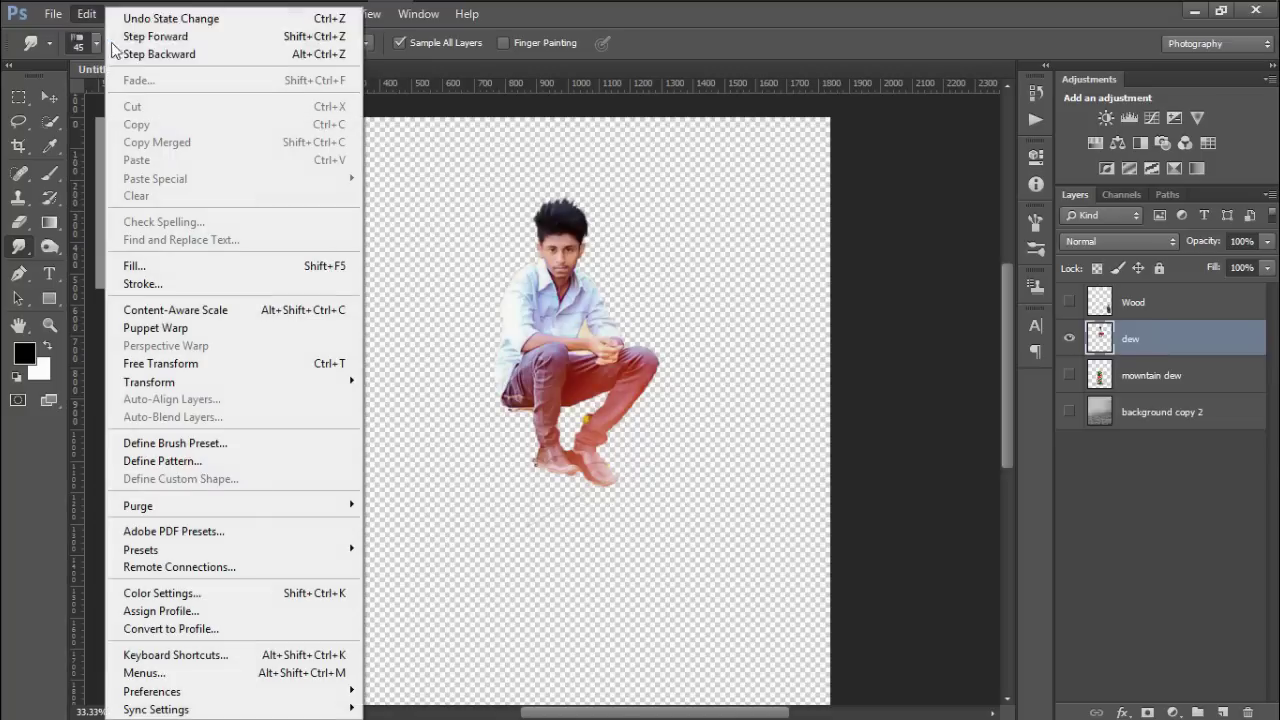
left_click(118, 54)
left_click(87, 13)
left_click(118, 54)
left_click(87, 13)
left_click(118, 54)
left_click(87, 13)
left_click(118, 54)
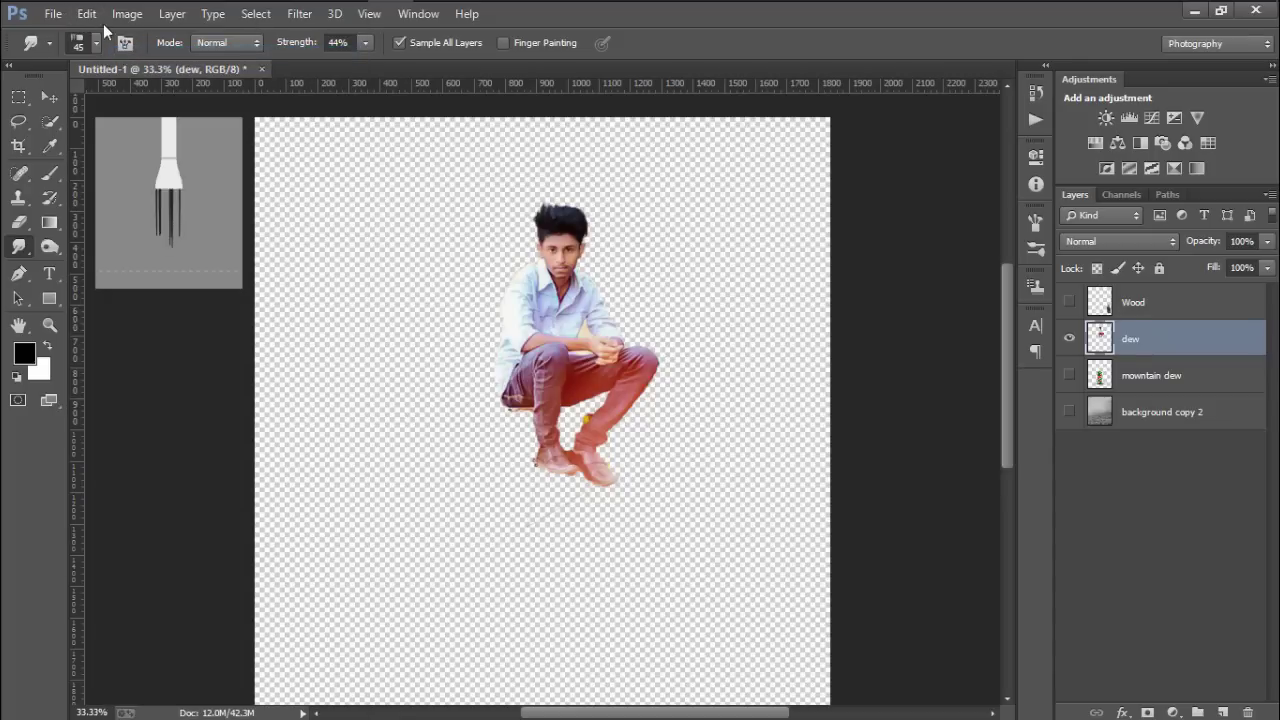
left_click(87, 13)
left_click(118, 54)
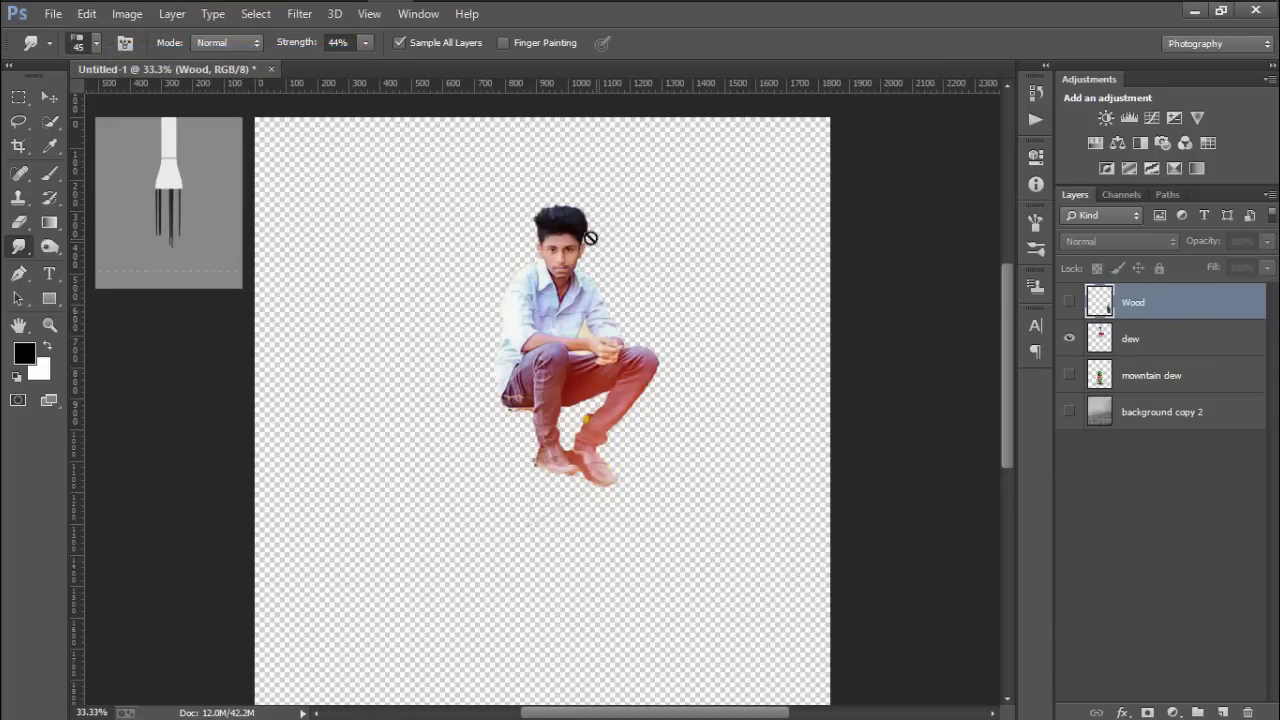
With the dew layer selected, smudge the hair at 62% strength and size 35, pulling strands out to the right.
scroll(590, 238, "up", 1)
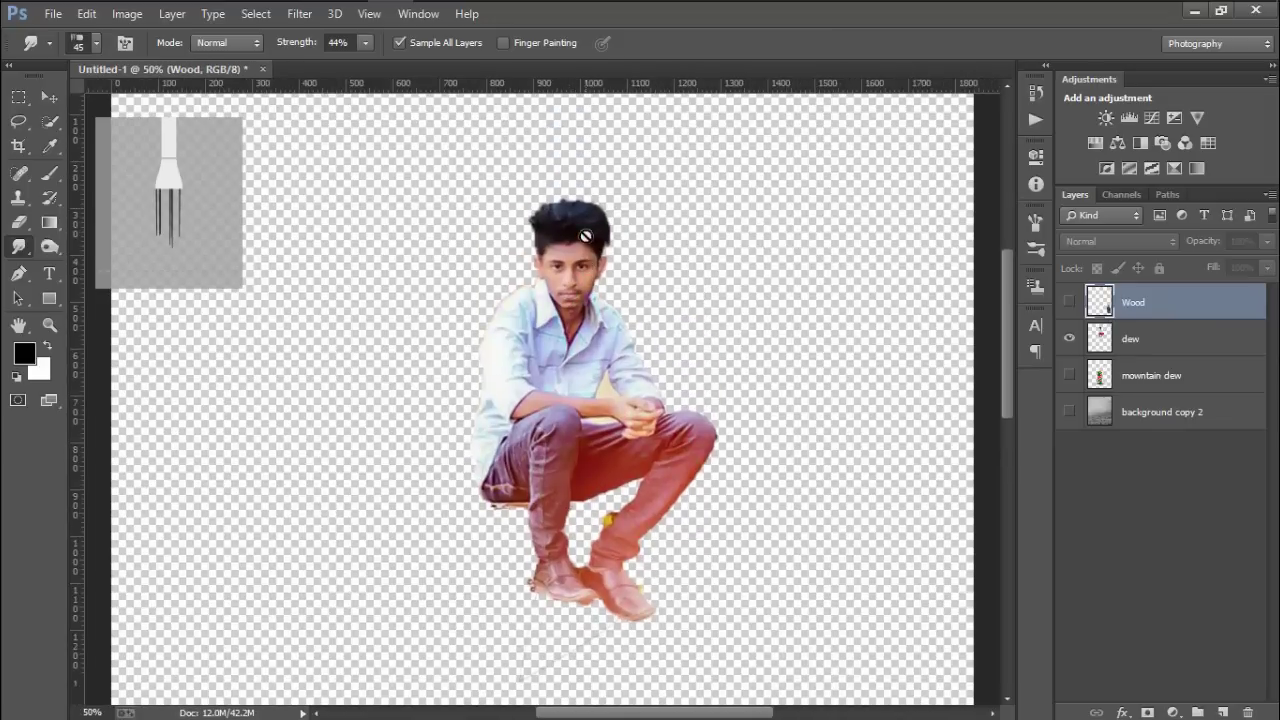
left_click(1100, 336)
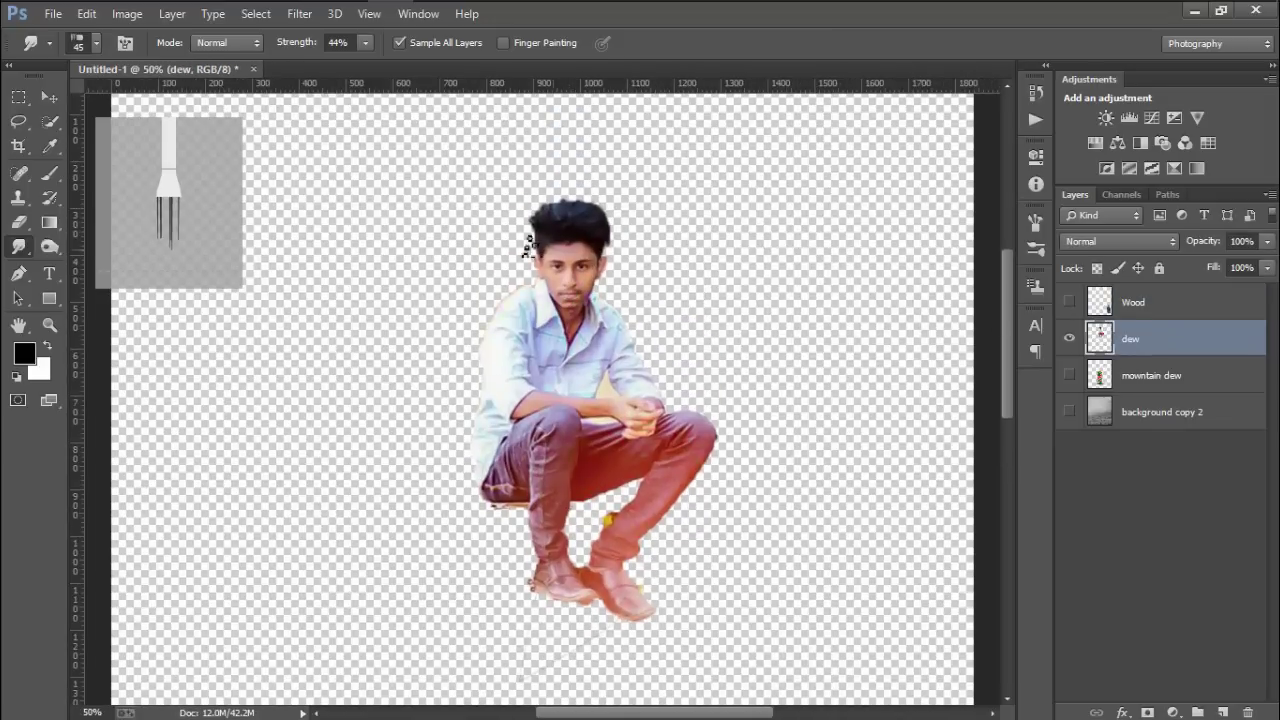
left_click(365, 45)
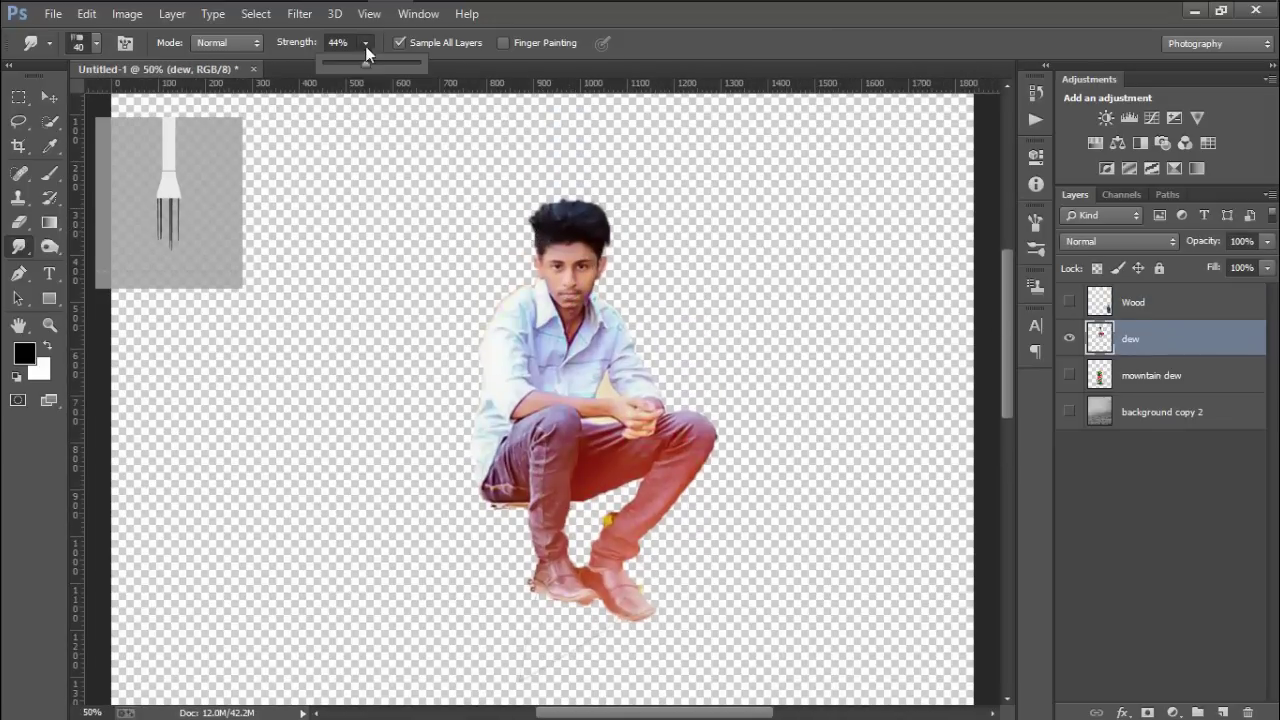
left_click(382, 62)
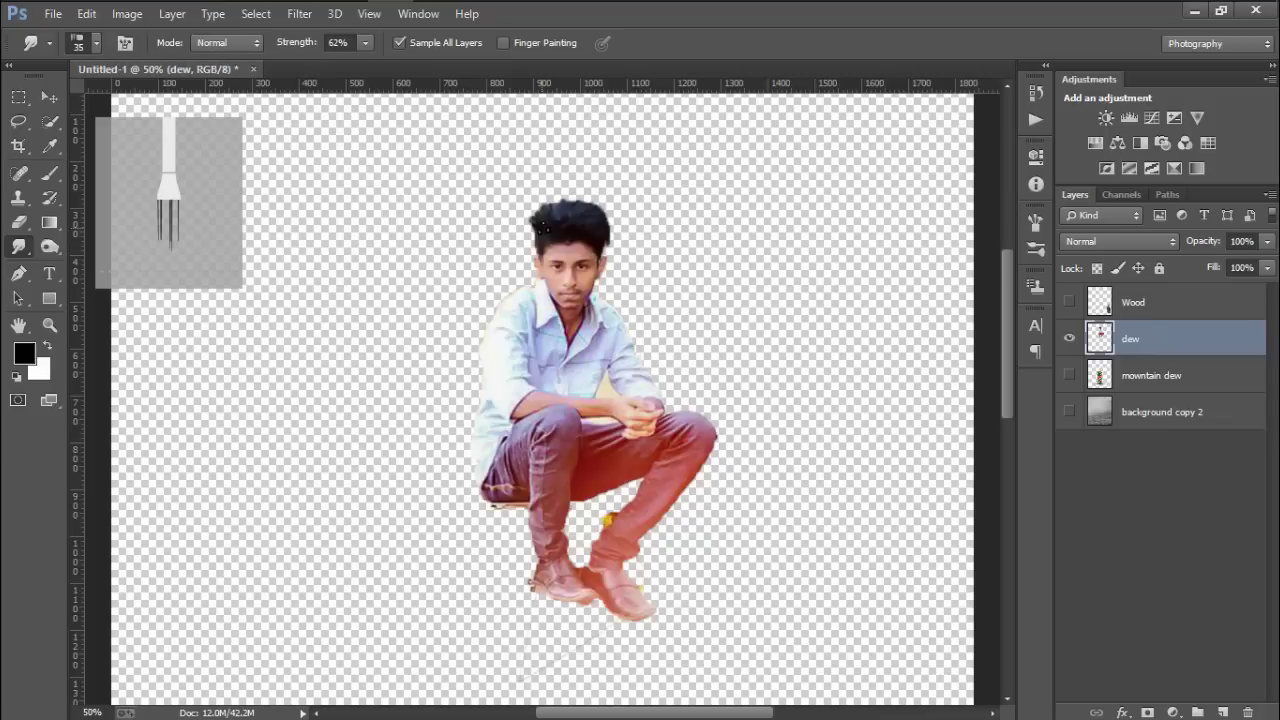
key("bracketleft")
mouse_move(549, 202)
left_mouse_down()
mouse_move(559, 217)
mouse_move(565, 197)
mouse_move(587, 192)
left_mouse_up()
mouse_move(588, 216)
left_mouse_down()
mouse_move(607, 228)
mouse_move(618, 212)
mouse_move(558, 190)
mouse_move(573, 213)
mouse_move(595, 208)
mouse_move(548, 193)
left_mouse_up()
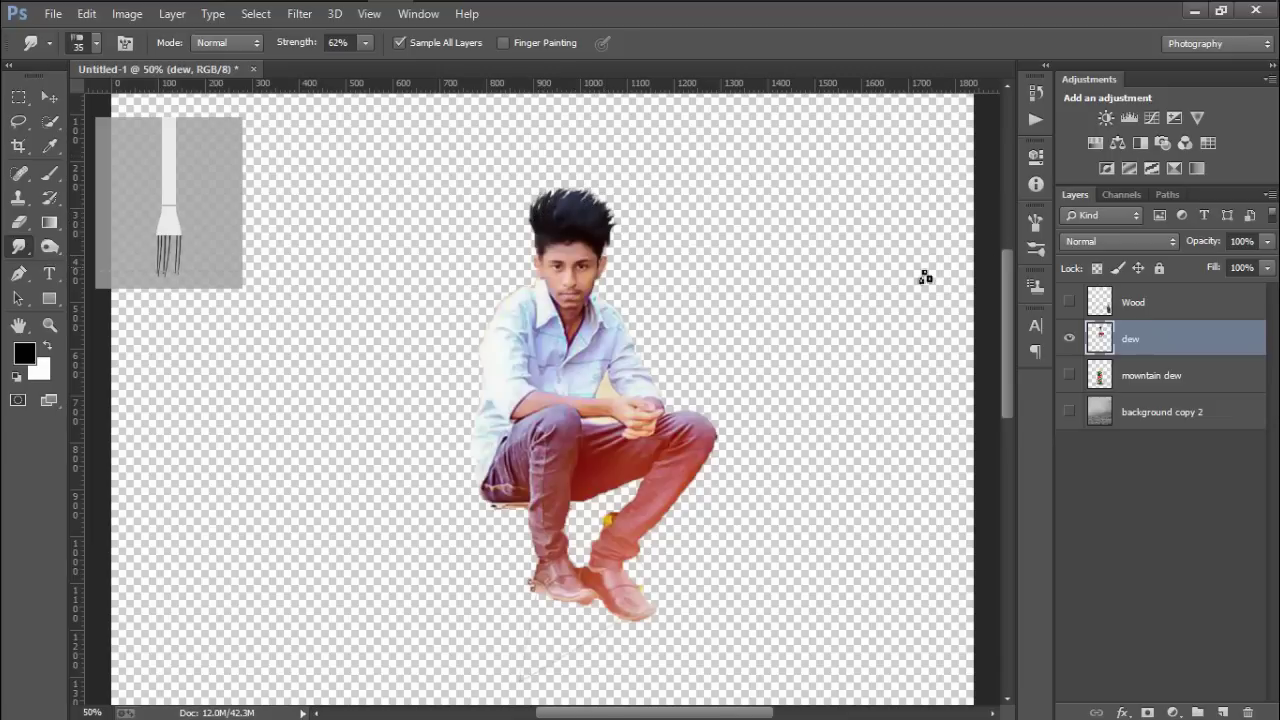
Show the Wood, mountain dew and background copy 2 layers again and zoom out.
left_click(1069, 302)
left_click(1069, 375)
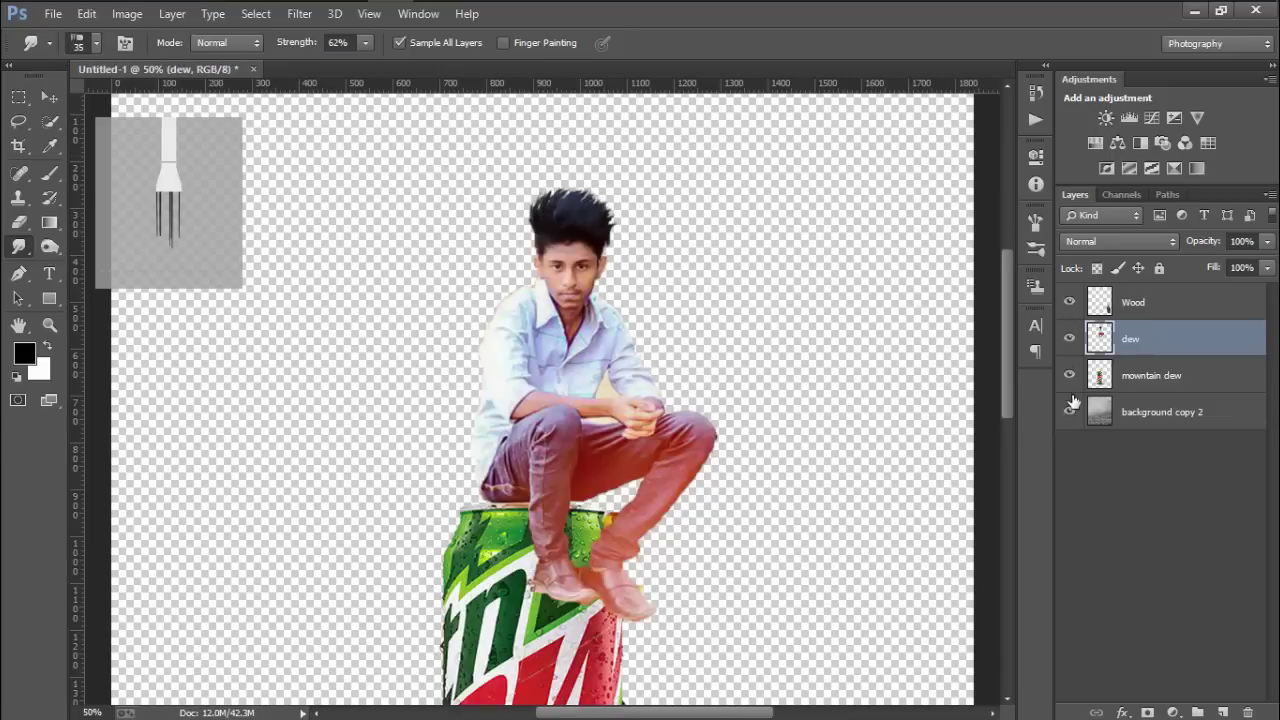
left_click(1070, 408)
key("ctrl+minus")
key("ctrl+minus")
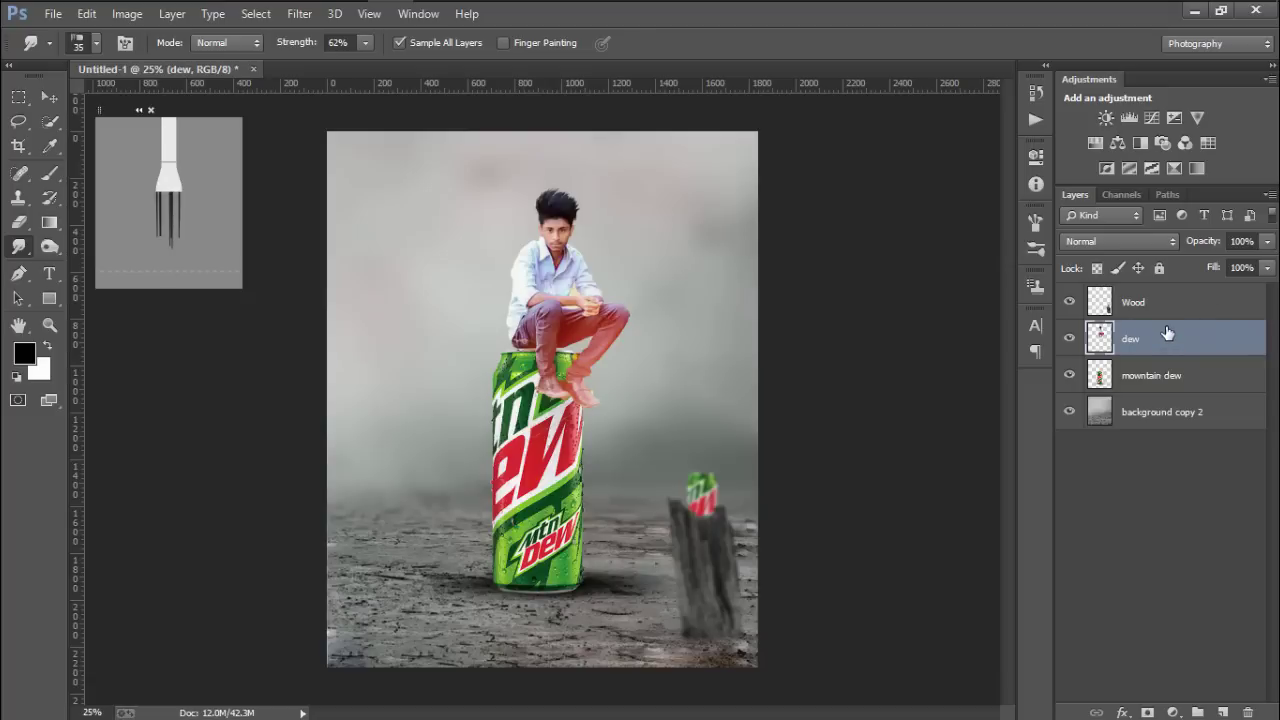
Select the Wood, dew and mountain dew layers together and bring up their layer options.
left_click(1167, 305, "shift")
left_click(1163, 377, "shift")
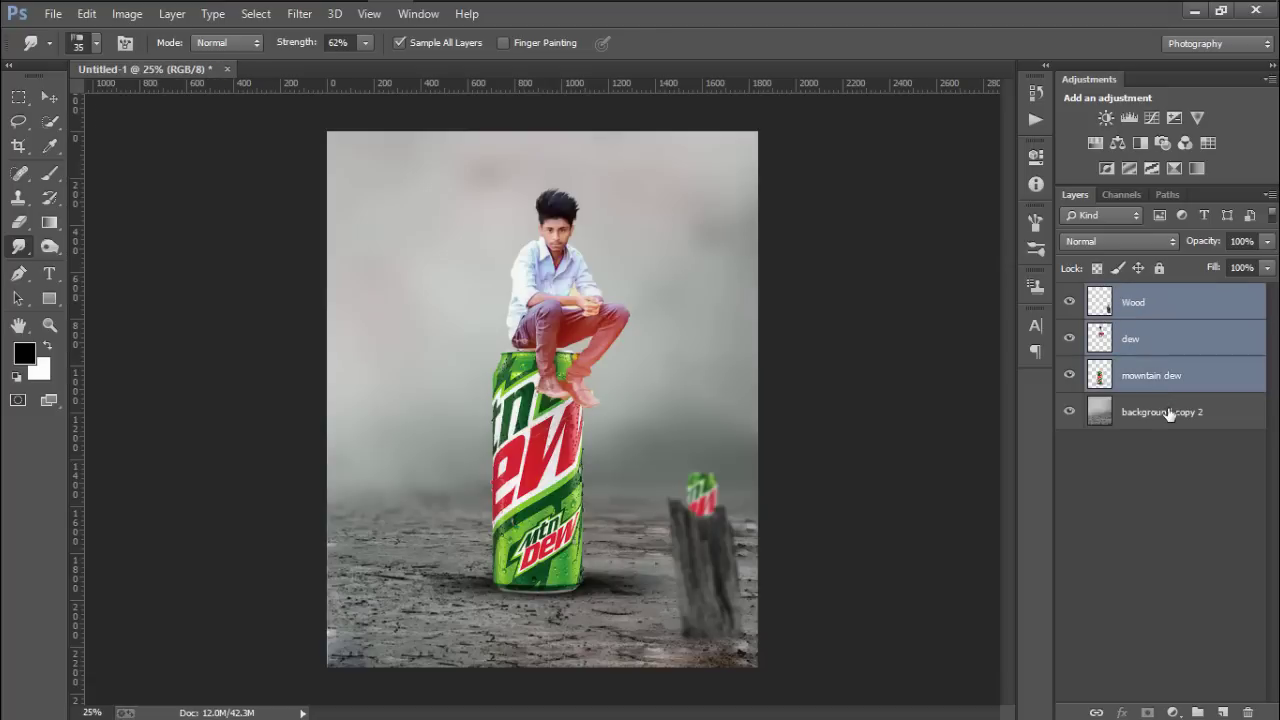
left_click(1170, 414, "shift")
right_click(1168, 414)
Merge the selected layers into a single Wood layer.
left_click(815, 575)
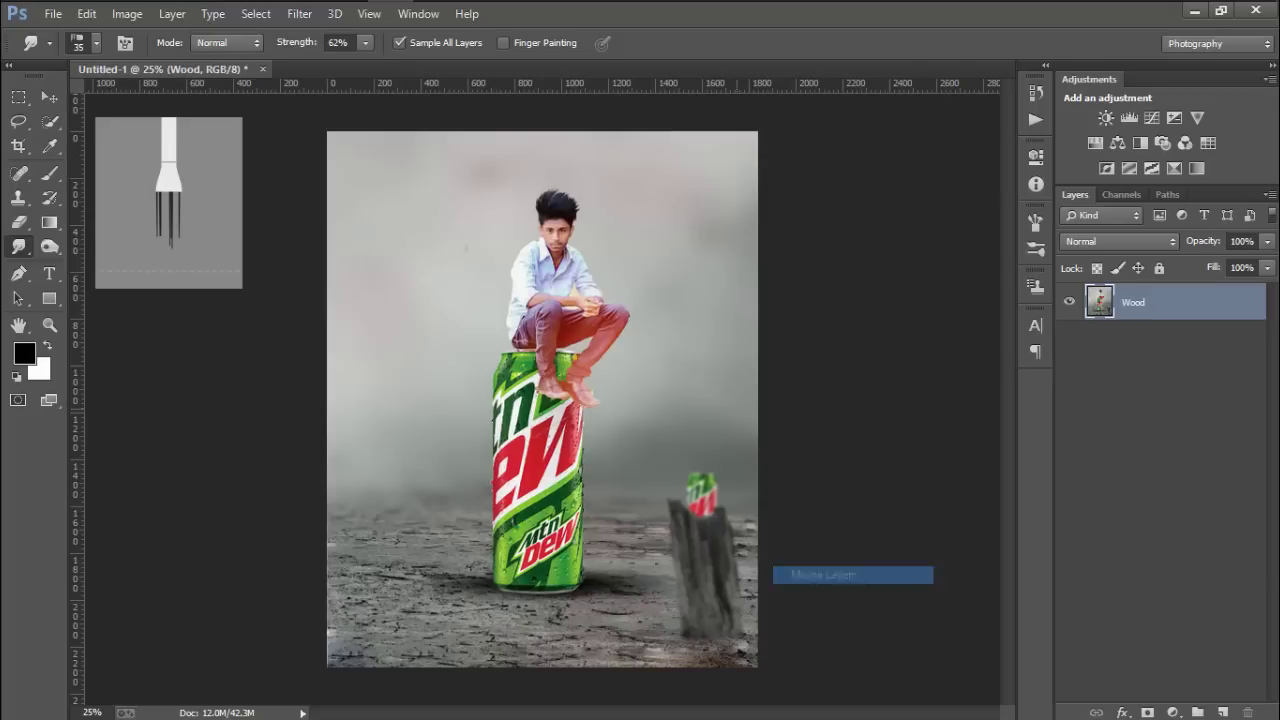
left_click(296, 14)
left_click(380, 103)
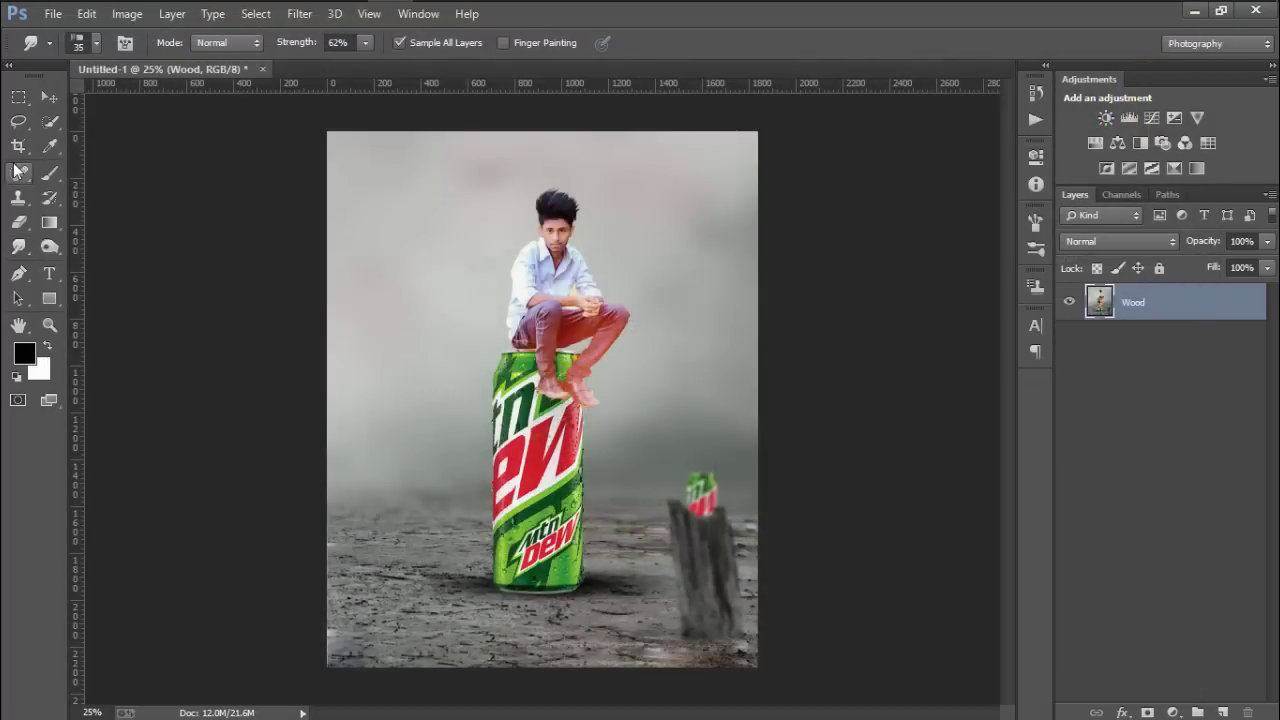
Crop the image to a taller frame with more space above the boy.
left_click(18, 147)
left_click_drag(346, 128, 328, 105)
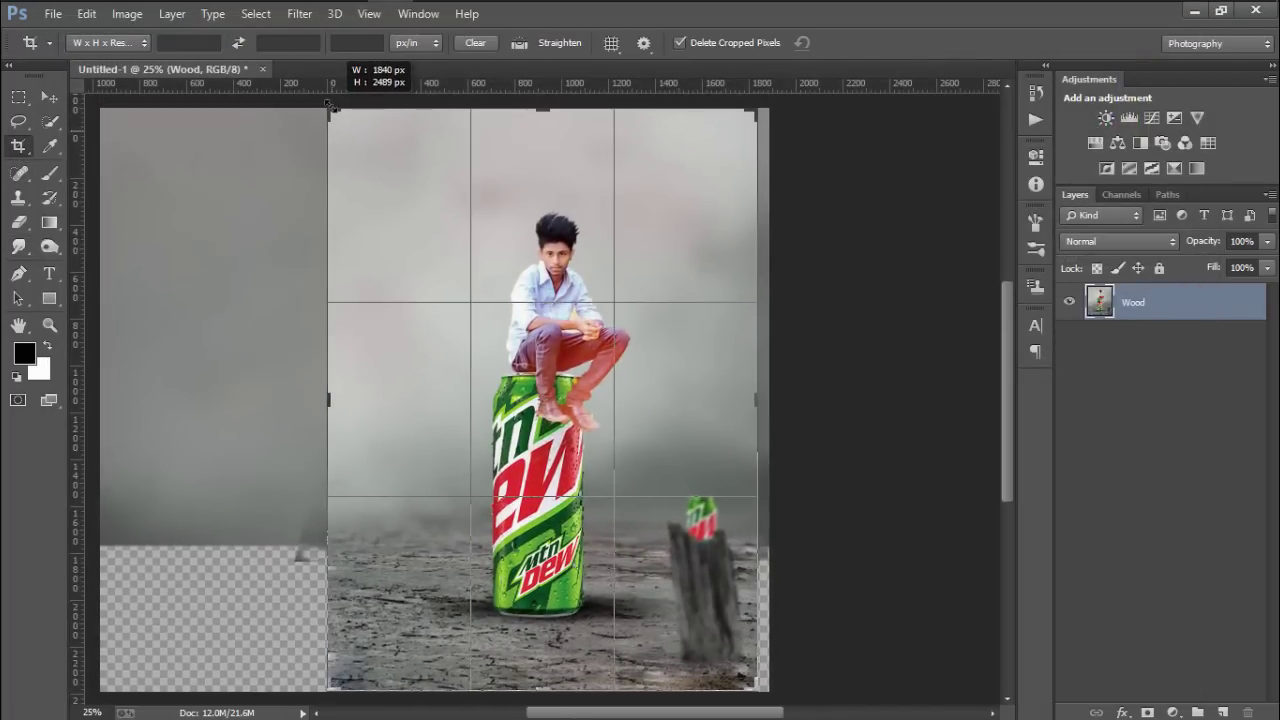
left_click_drag(328, 105, 329, 106)
left_click(865, 42)
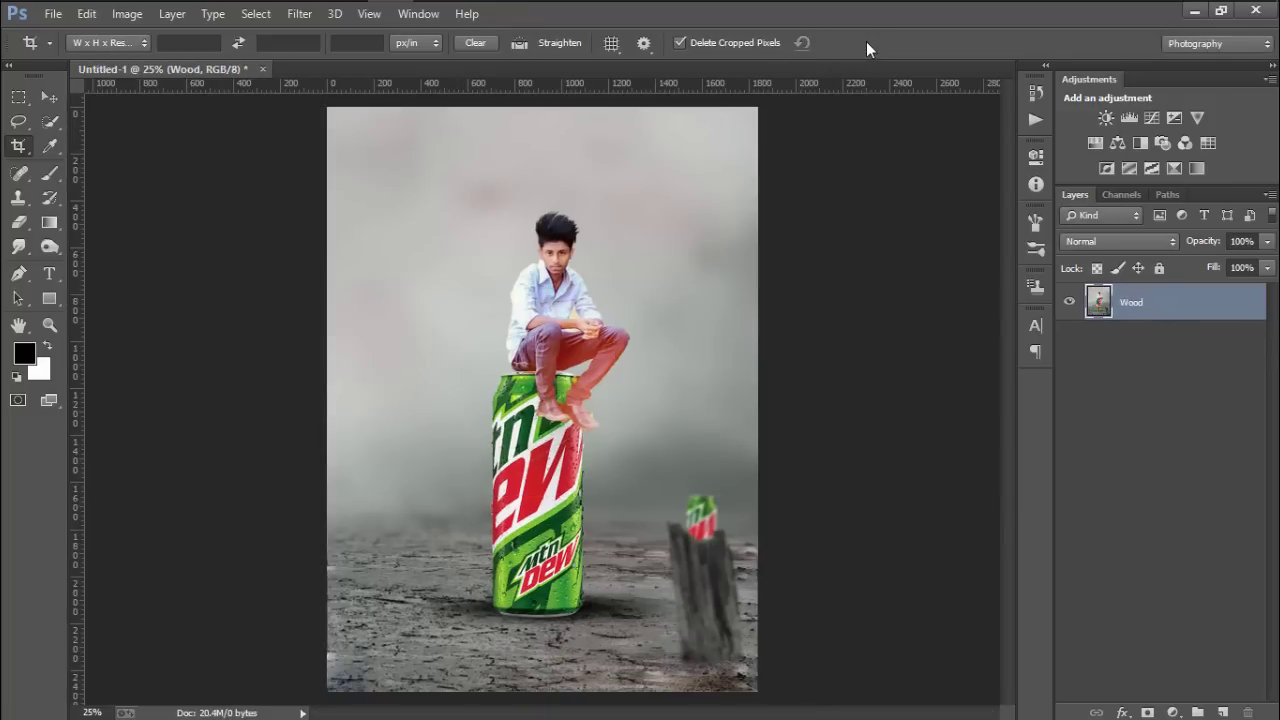
left_click(299, 13)
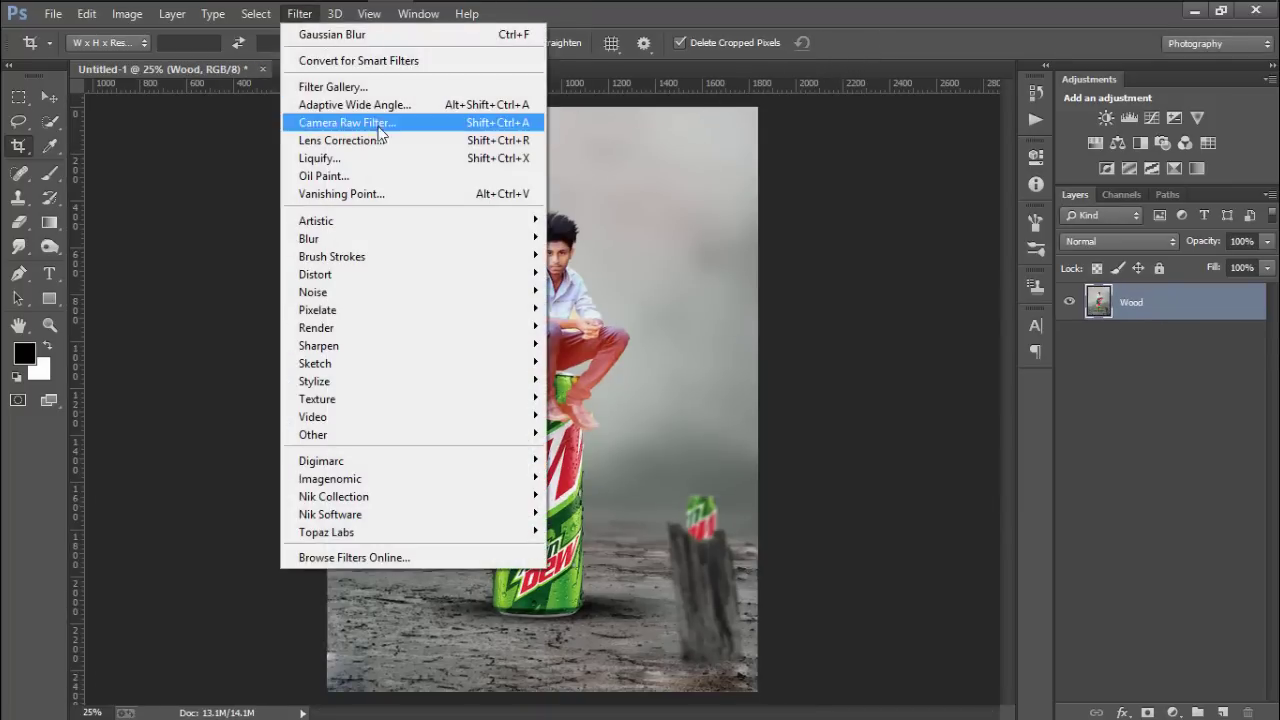
In Camera Raw, set Clarity +19, Blacks +25, Shadows +7, Highlights -48, Contrast +18 and a cooler Temperature.
left_click(330, 122)
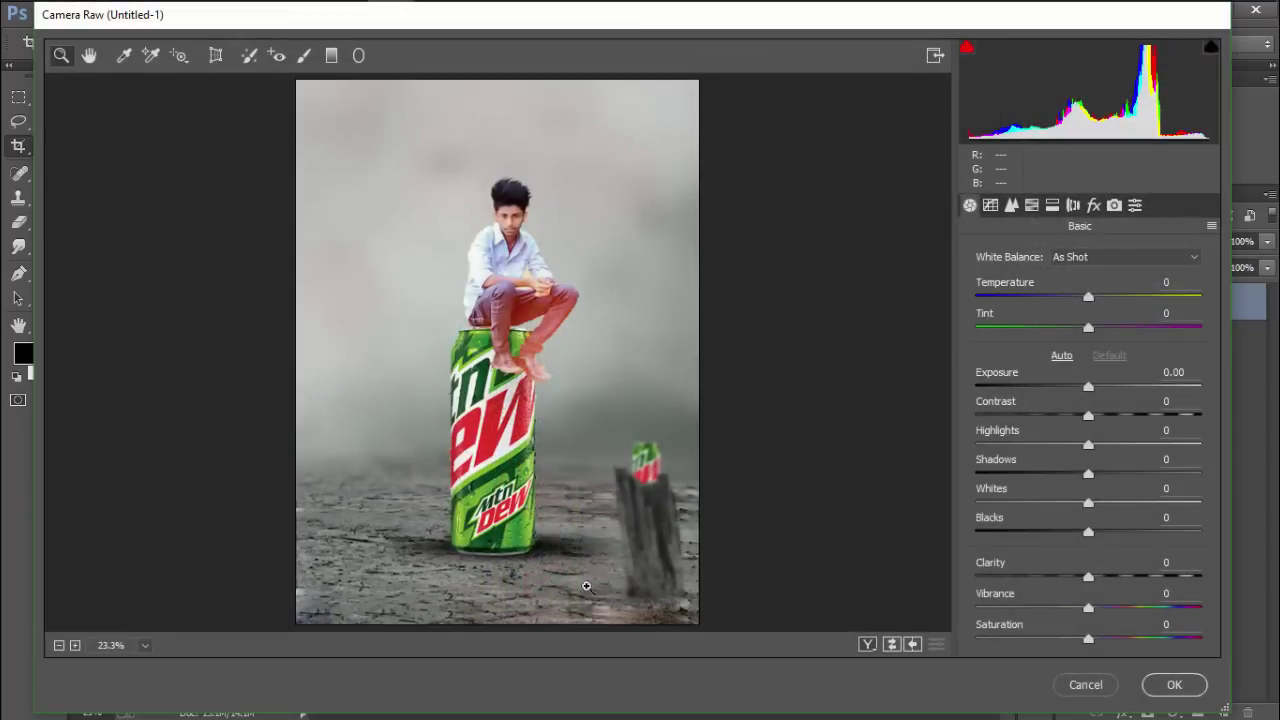
mouse_move(1089, 578)
left_mouse_down()
mouse_move(1150, 575)
mouse_move(1110, 577)
left_mouse_up()
mouse_move(1088, 532)
left_mouse_down()
mouse_move(1058, 535)
mouse_move(1142, 535)
mouse_move(1116, 533)
left_mouse_up()
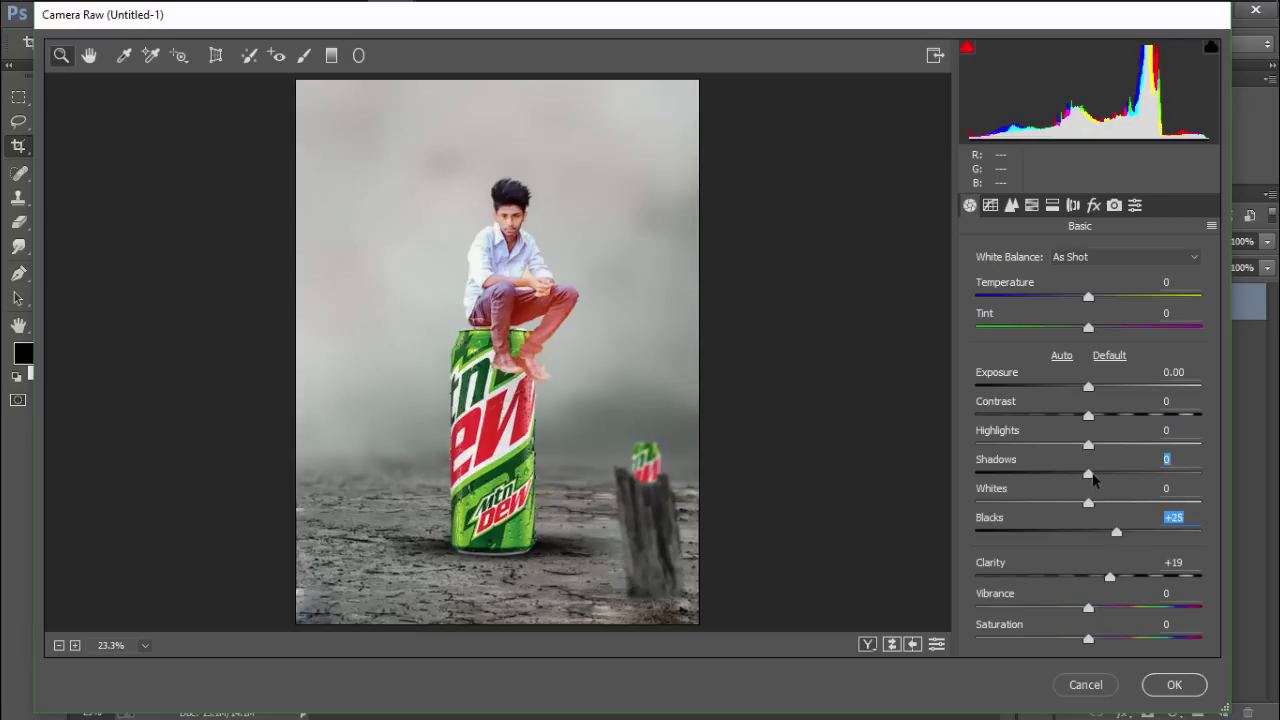
mouse_move(1093, 476)
left_mouse_down()
mouse_move(1120, 455)
mouse_move(1037, 459)
left_mouse_up()
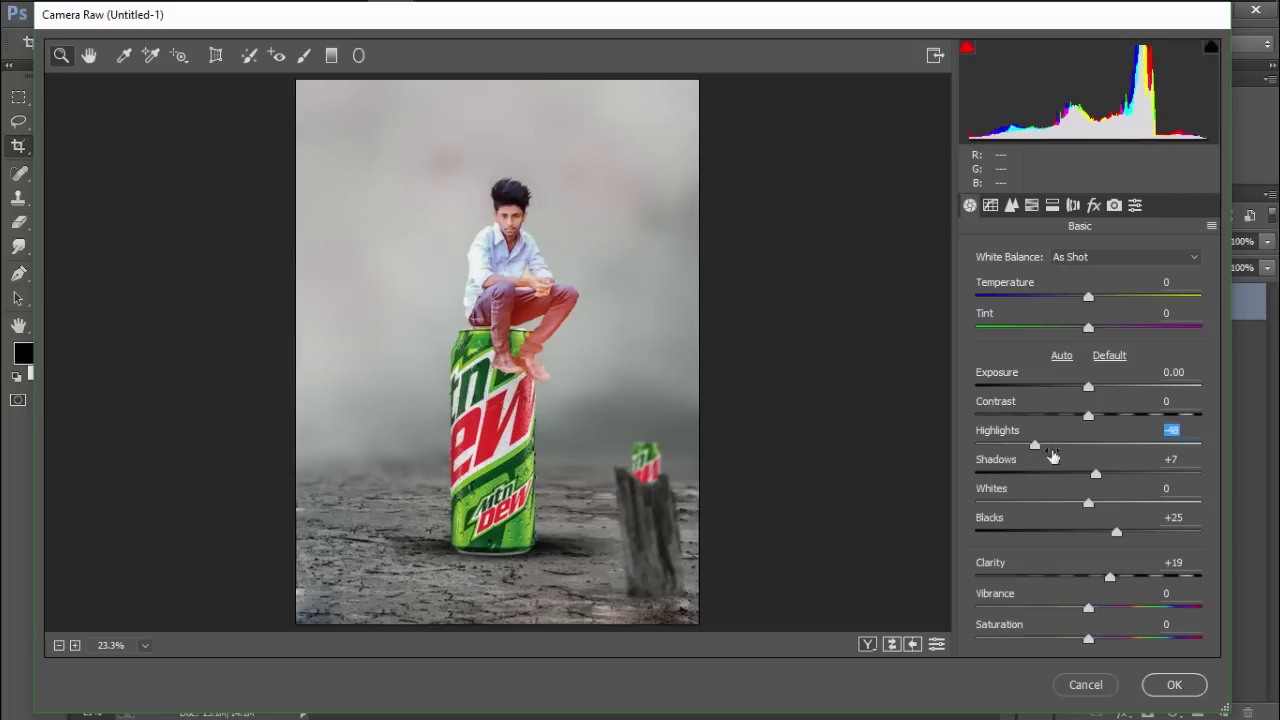
left_click_drag(1088, 415, 1110, 418)
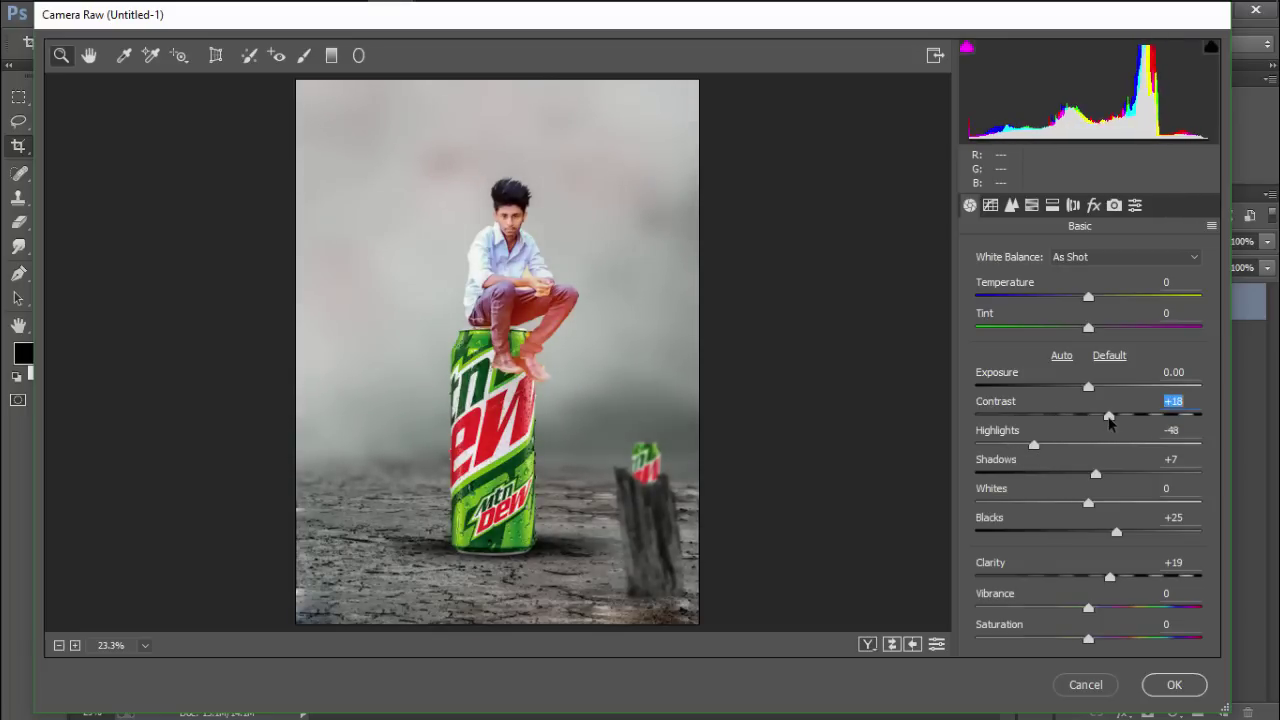
mouse_move(1089, 298)
left_mouse_down()
mouse_move(1073, 298)
mouse_move(1088, 298)
left_mouse_up()
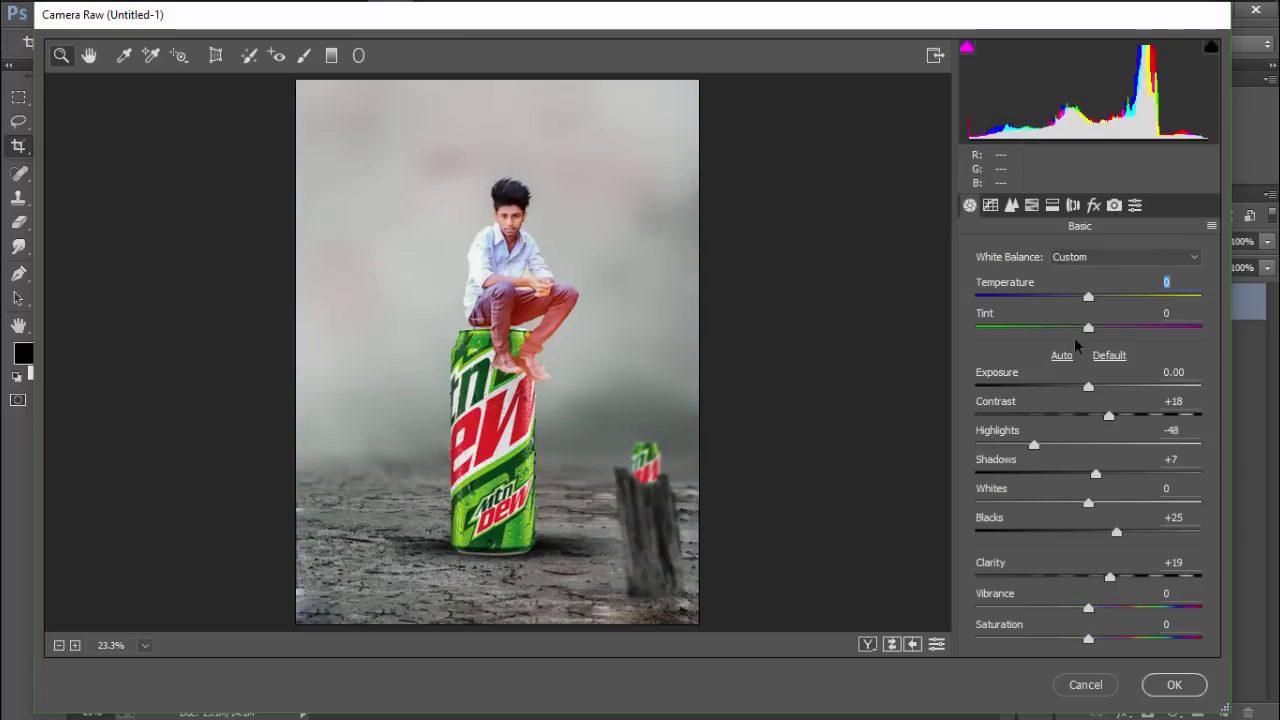
Set HSL Luminance Oranges +25, Greens -23, and Saturation Aquas +64, Greens +48, Blues +57.
left_click(1012, 206)
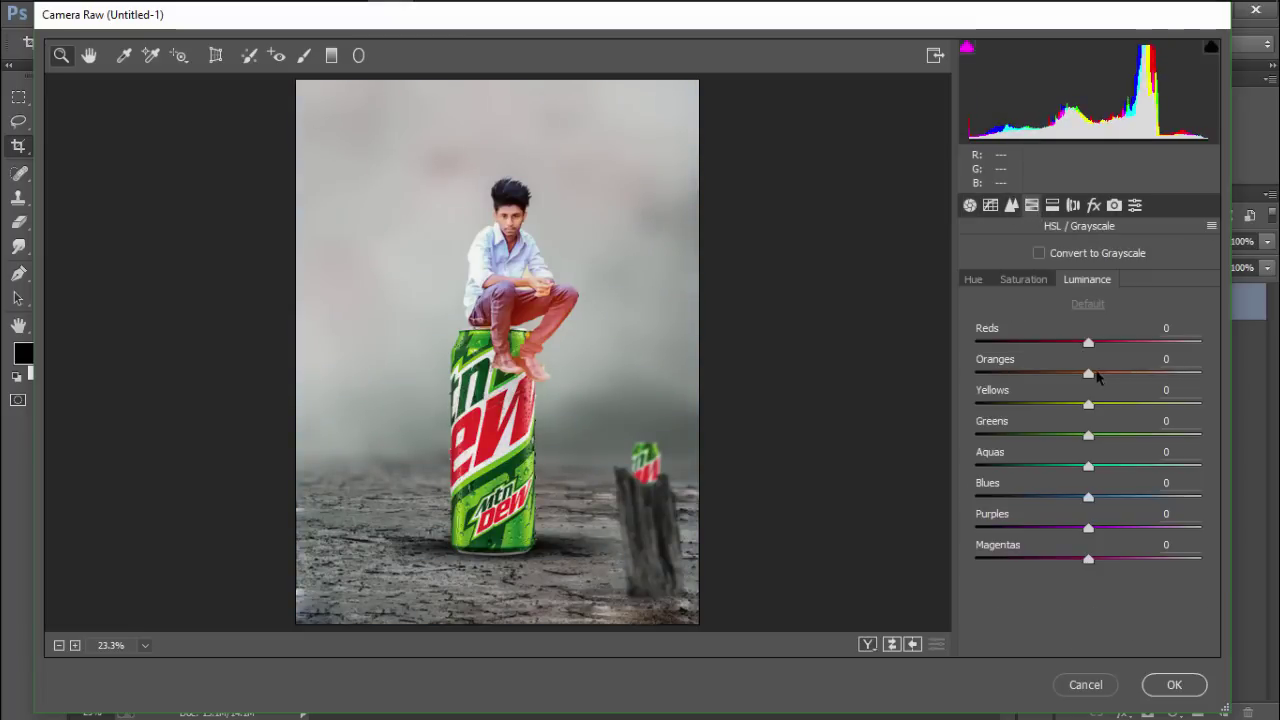
left_click_drag(1092, 374, 1122, 376)
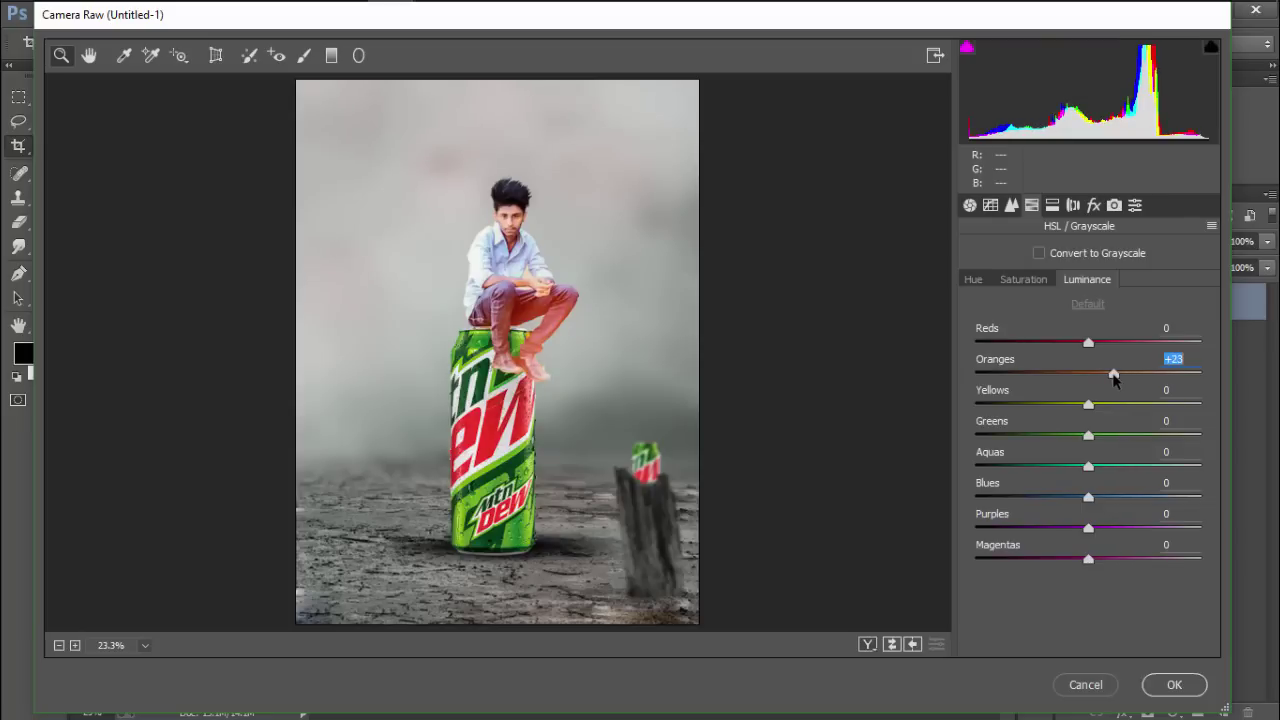
left_click_drag(1088, 436, 1070, 436)
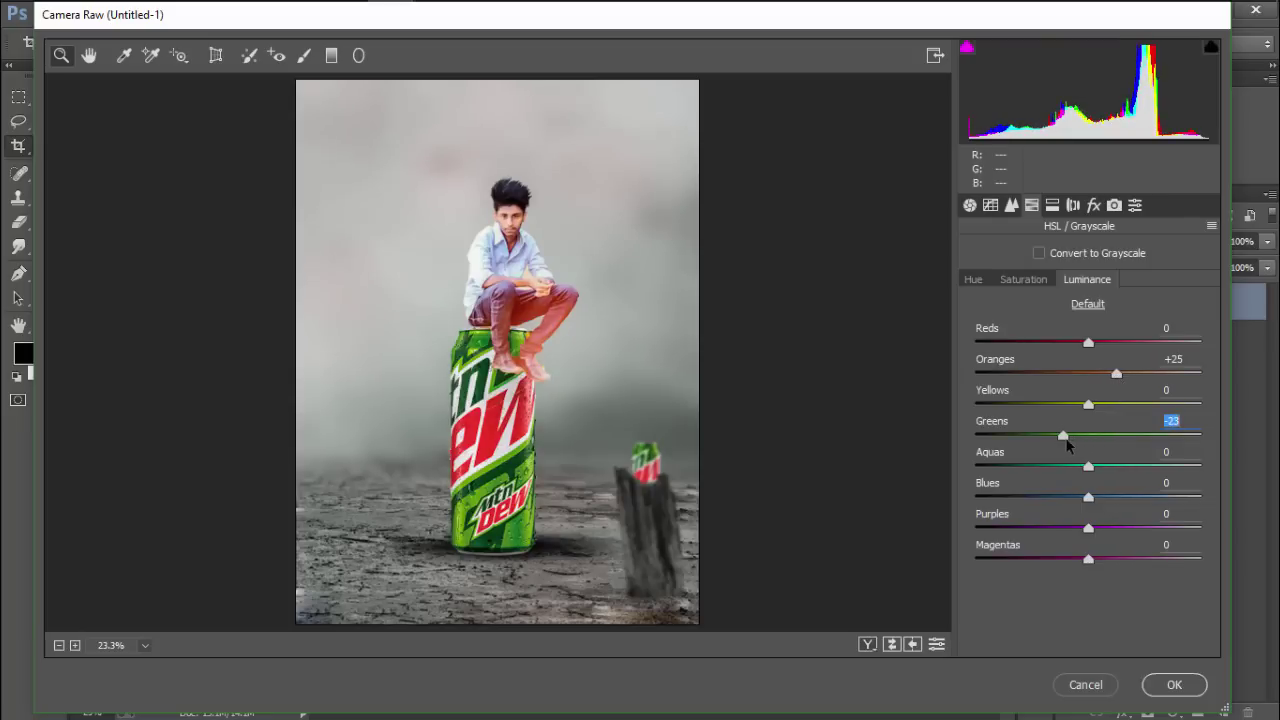
left_click(1024, 280)
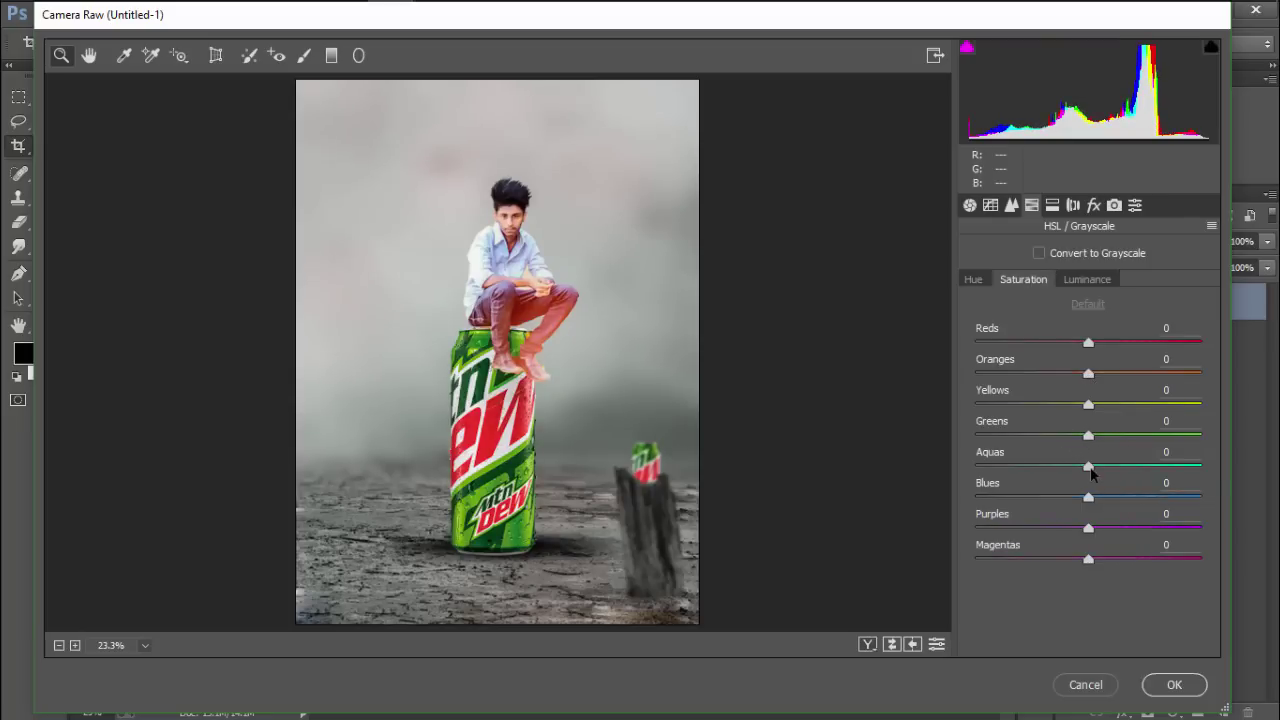
left_click_drag(1089, 468, 1160, 466)
mouse_move(1089, 437)
left_mouse_down()
mouse_move(1157, 437)
mouse_move(1142, 460)
left_mouse_up()
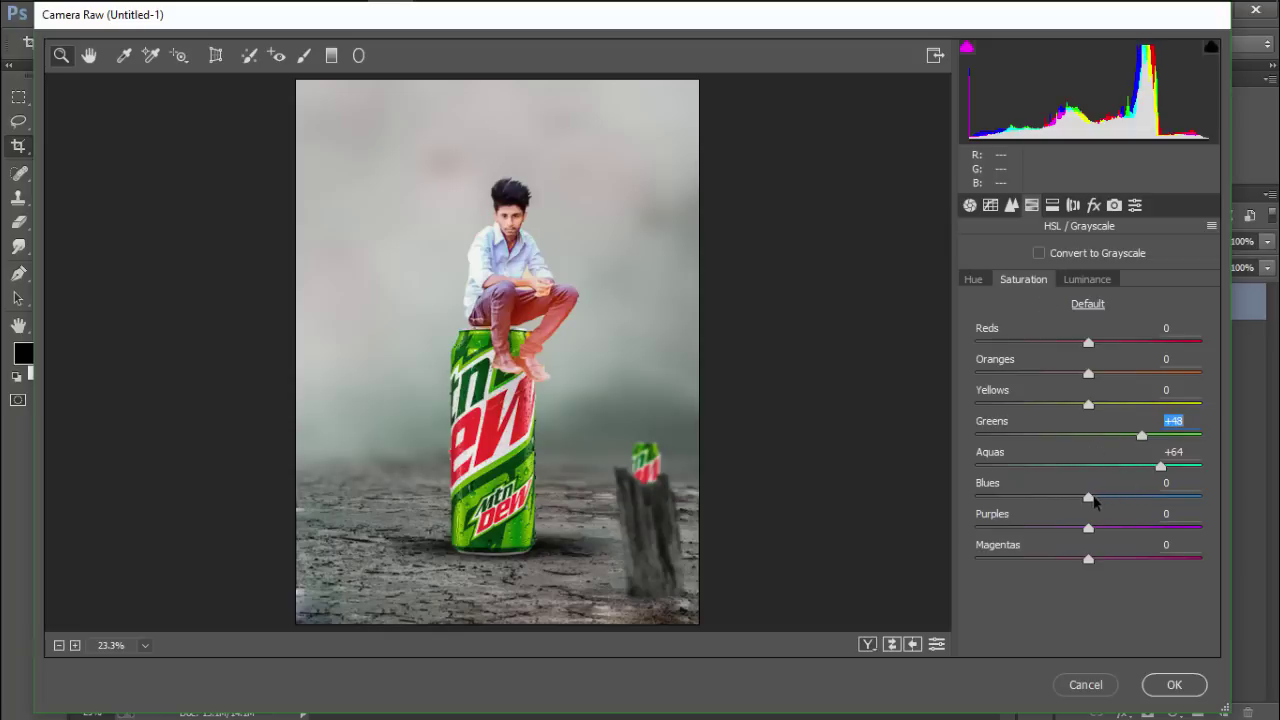
mouse_move(1093, 500)
left_mouse_down()
mouse_move(1207, 497)
mouse_move(1152, 497)
left_mouse_up()
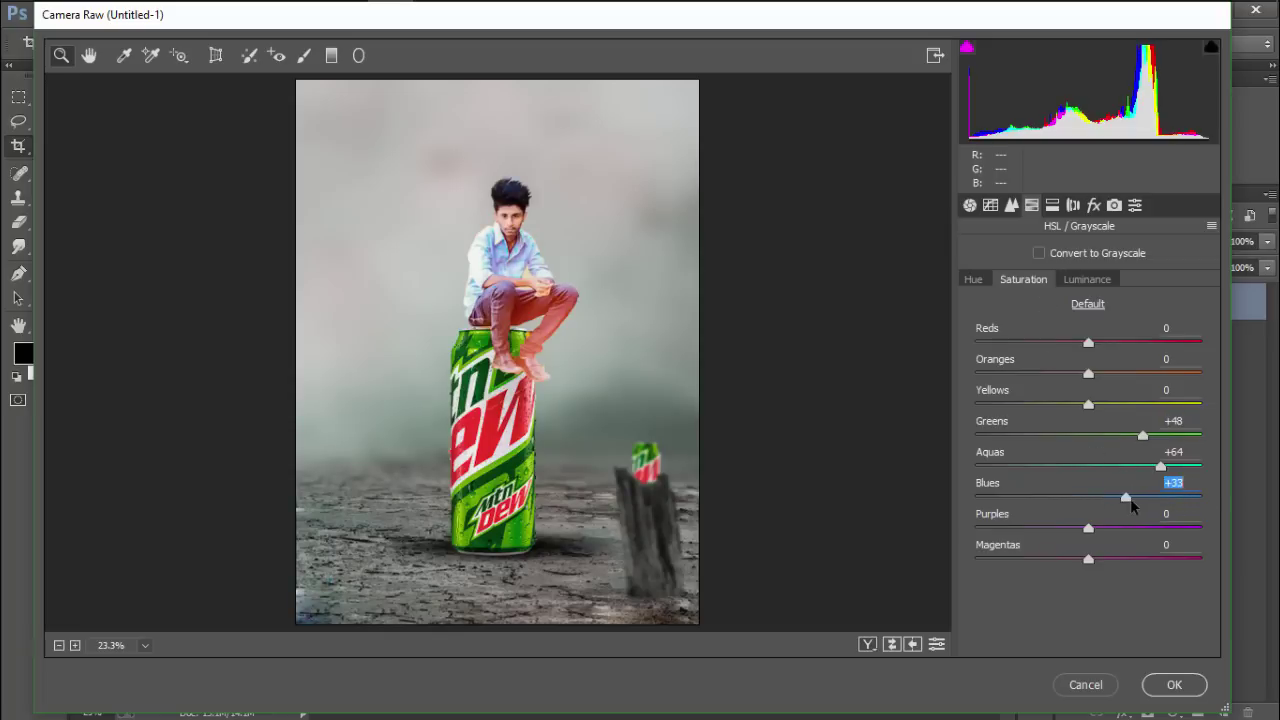
Add a -39 edge vignette and apply the Camera Raw filter.
left_click(1093, 205)
left_click_drag(1089, 518, 1039, 513)
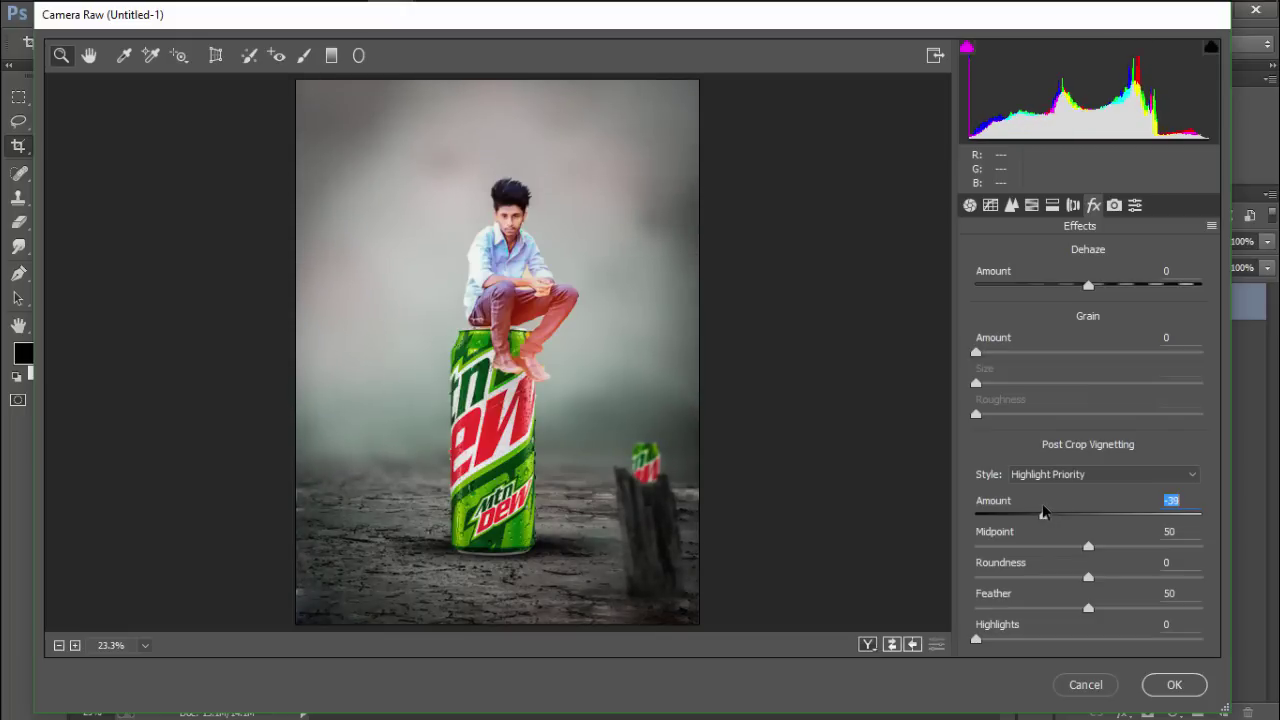
left_click(1180, 687)
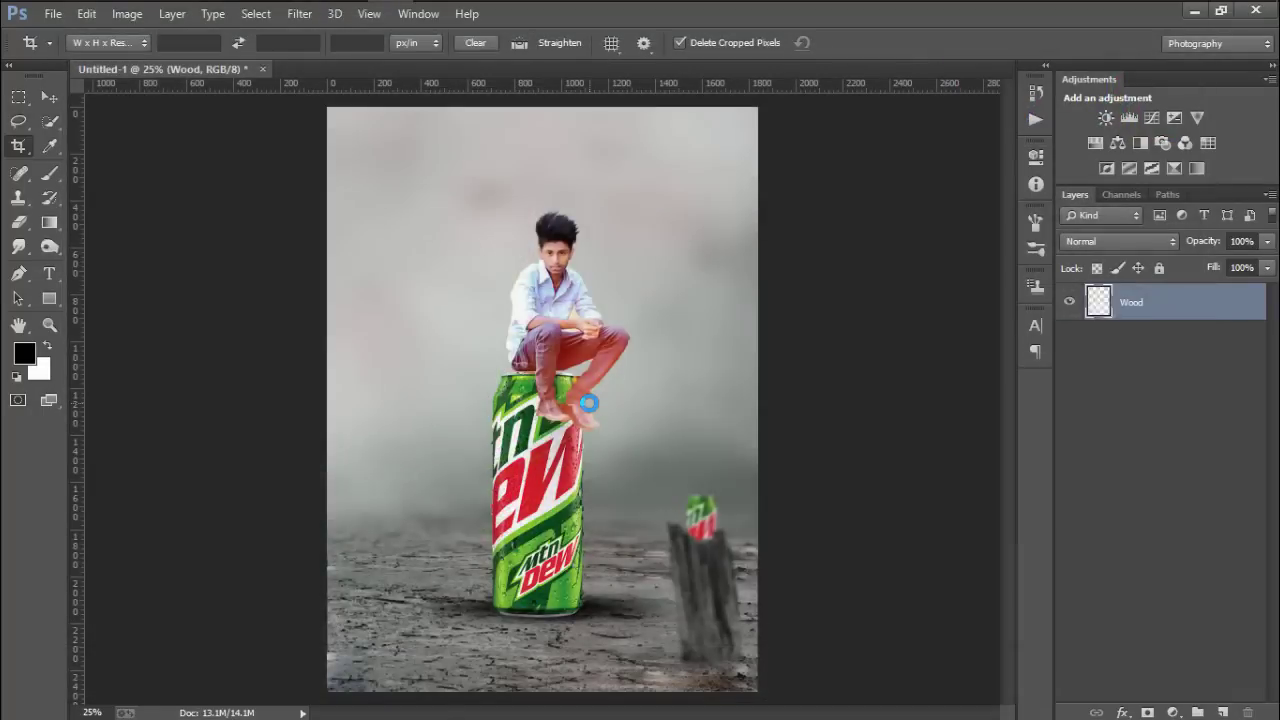
Add a Selective Color adjustment layer with Blacks set to Cyan +17, Yellow -8, Black -2.
key("ctrl+minus")
key("ctrl+minus")
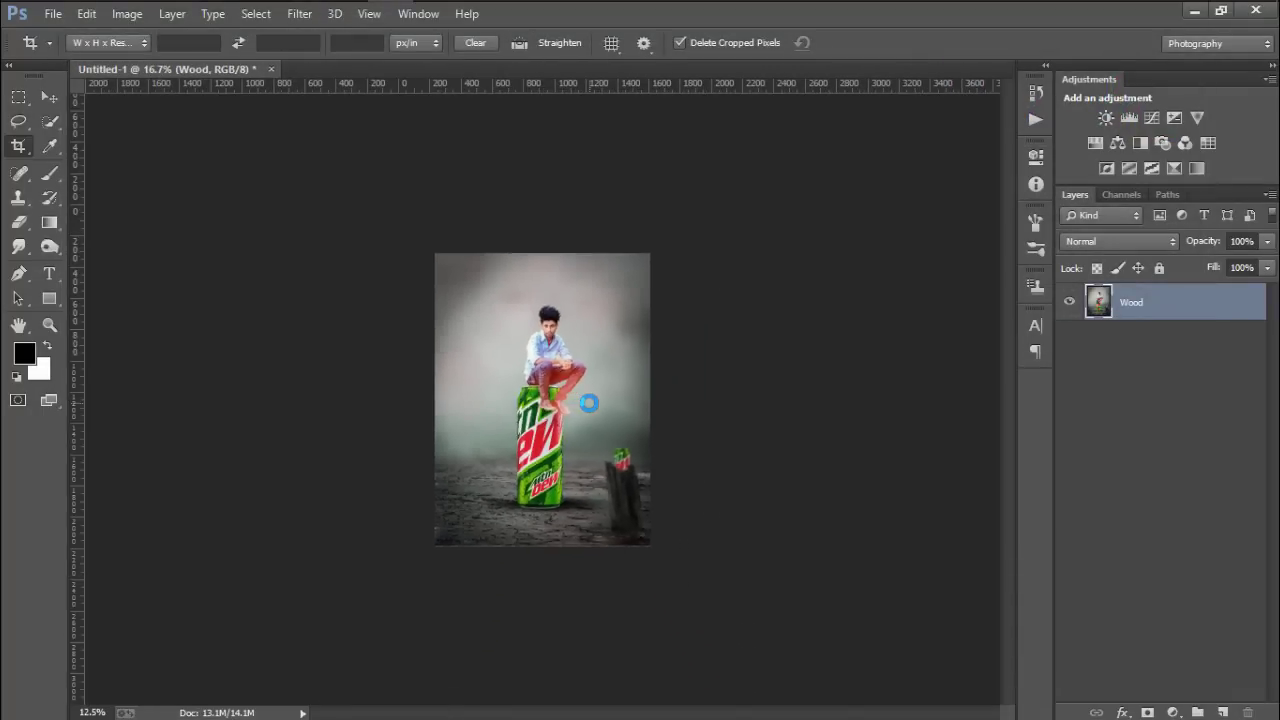
key("ctrl+minus")
key("ctrl+plus")
key("ctrl+plus")
key("ctrl+plus")
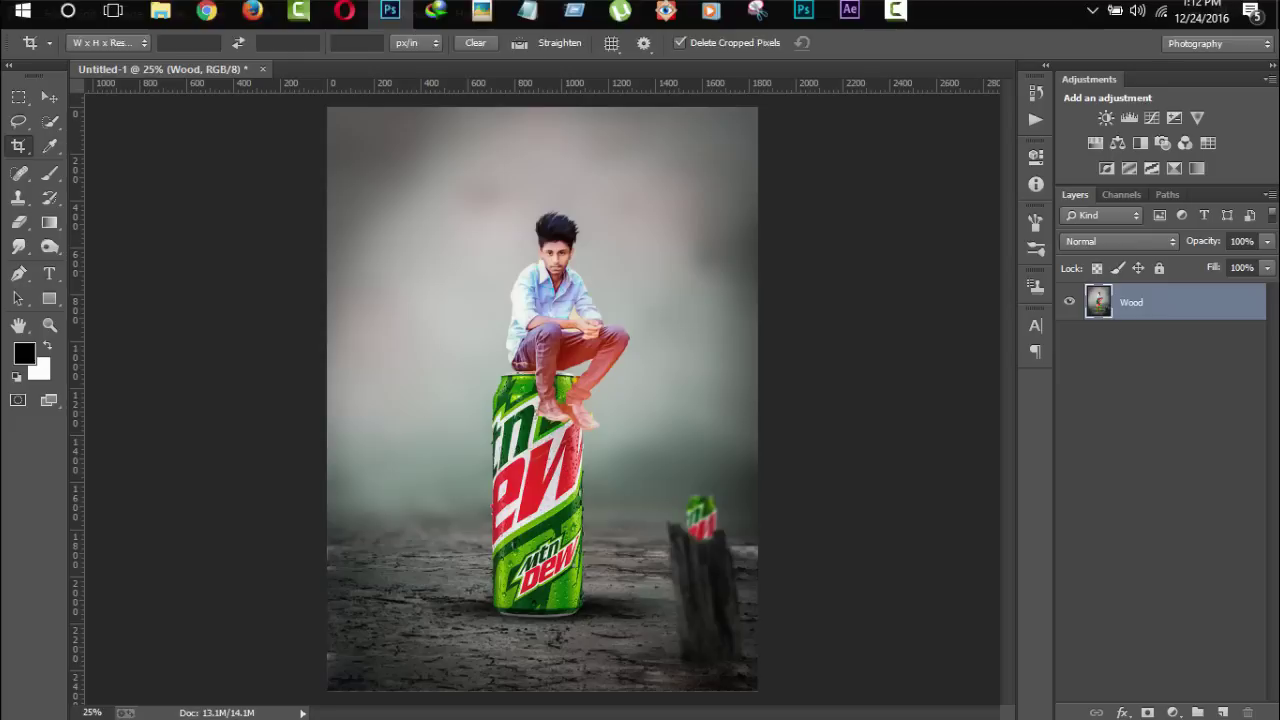
left_click(1123, 711)
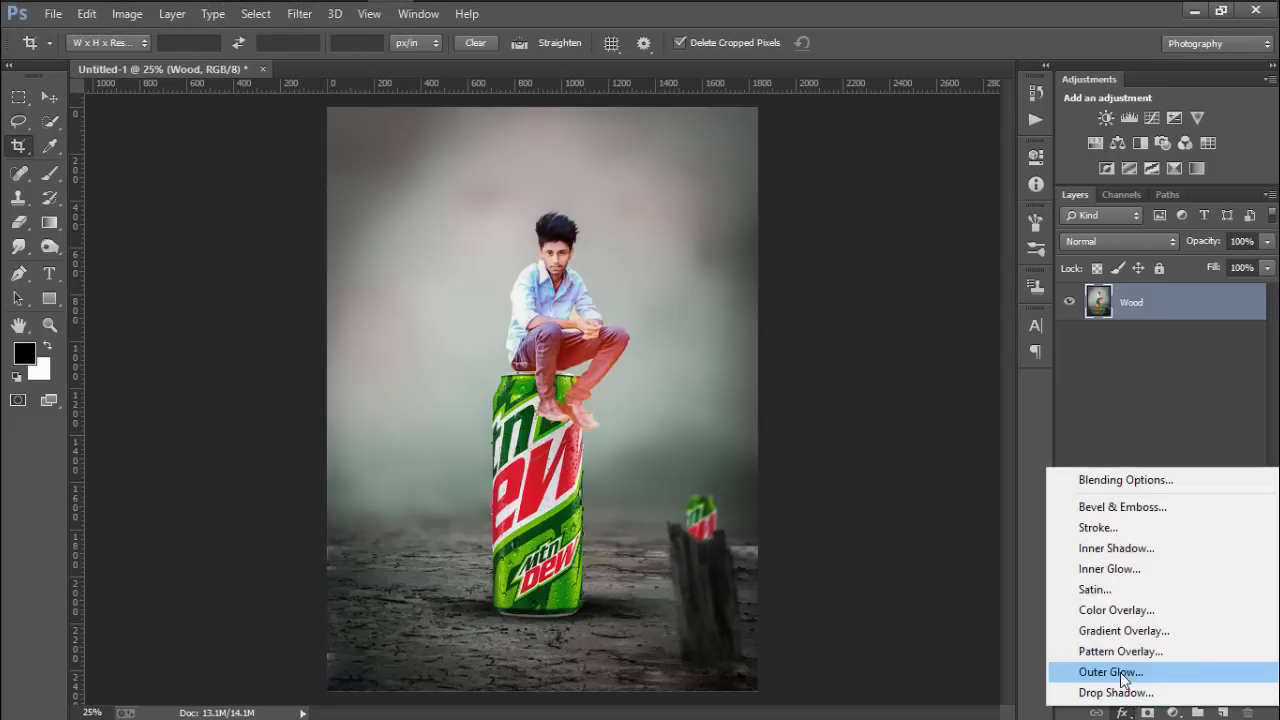
left_click(1117, 427)
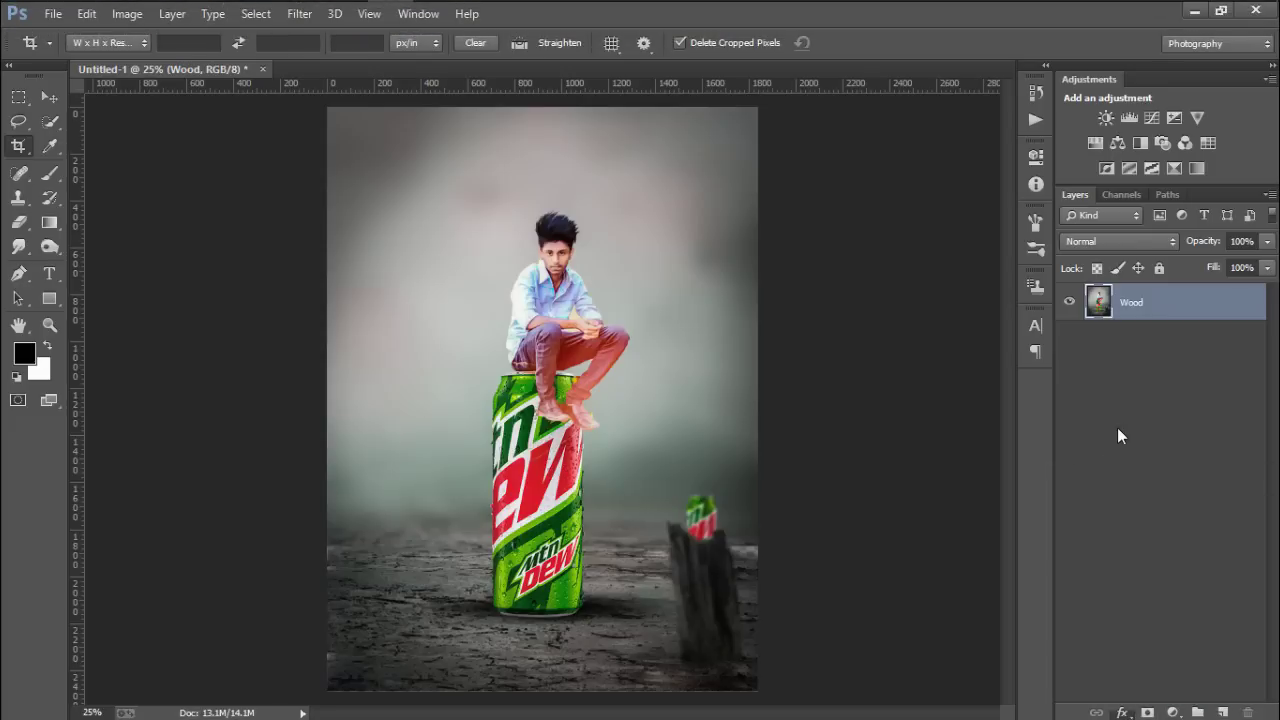
left_click(1123, 711)
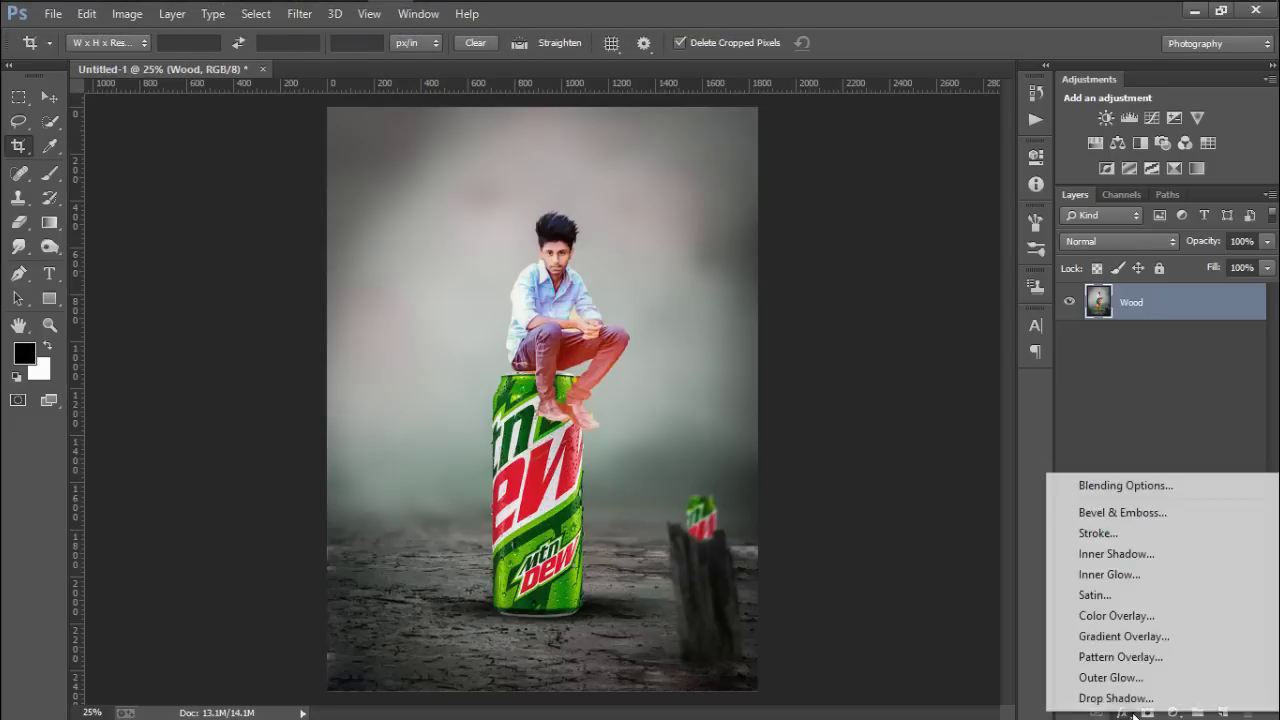
left_click(1102, 426)
left_click(1173, 711)
left_click(1119, 694)
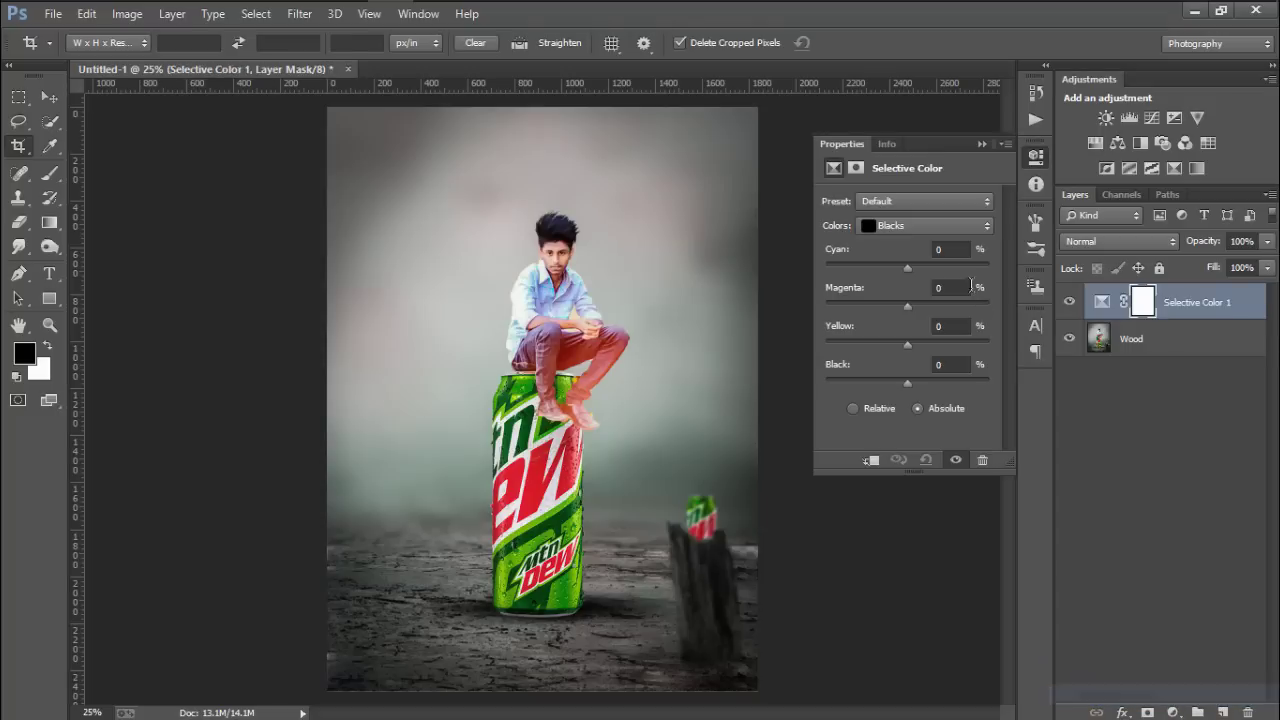
left_click_drag(909, 376, 905, 379)
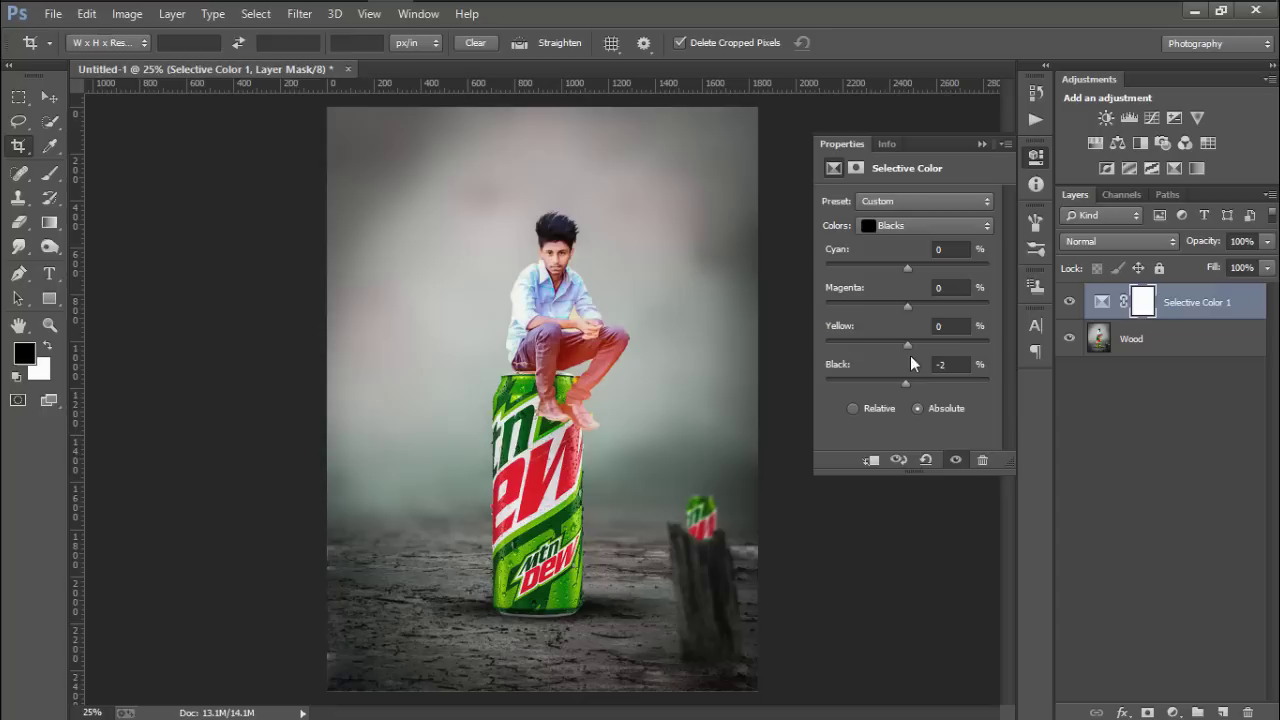
left_click_drag(907, 345, 896, 345)
mouse_move(905, 309)
left_mouse_down()
mouse_move(916, 310)
mouse_move(919, 271)
left_mouse_up()
Add a new layer above Wood and paint a soft ff0000 red spot on the boy's chest.
left_click(981, 144)
left_click(1110, 338)
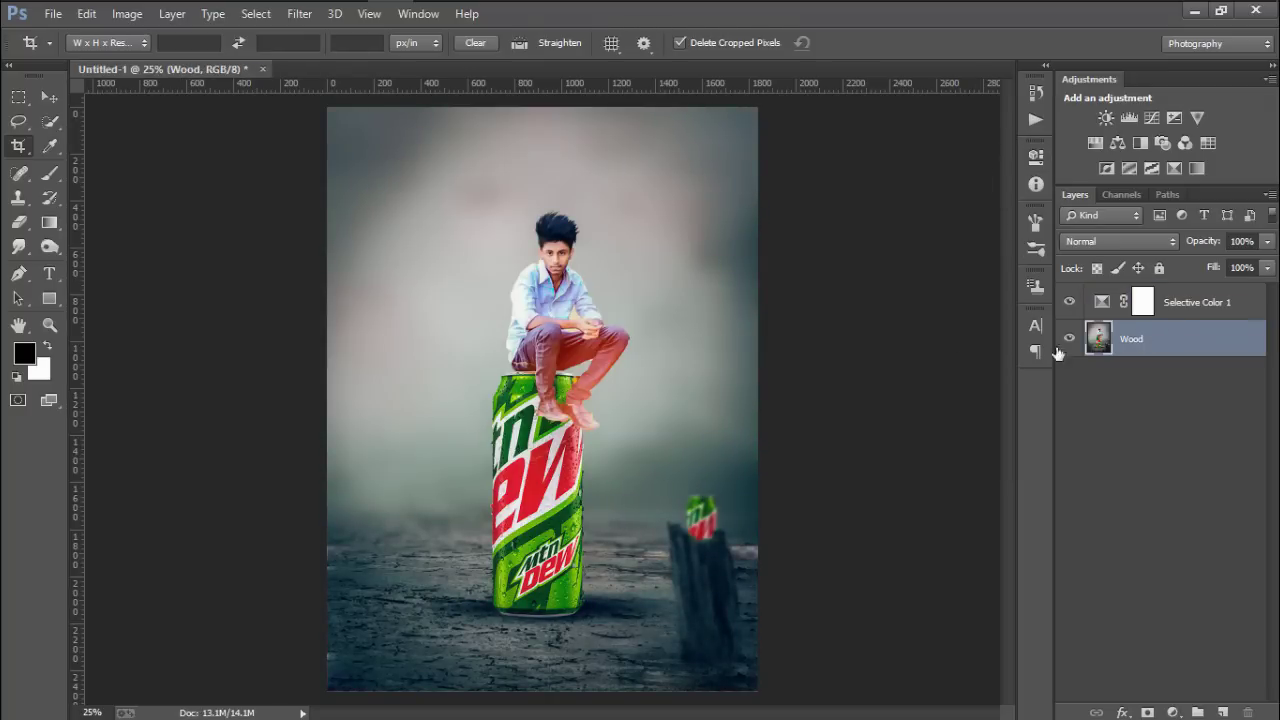
left_click(1222, 712)
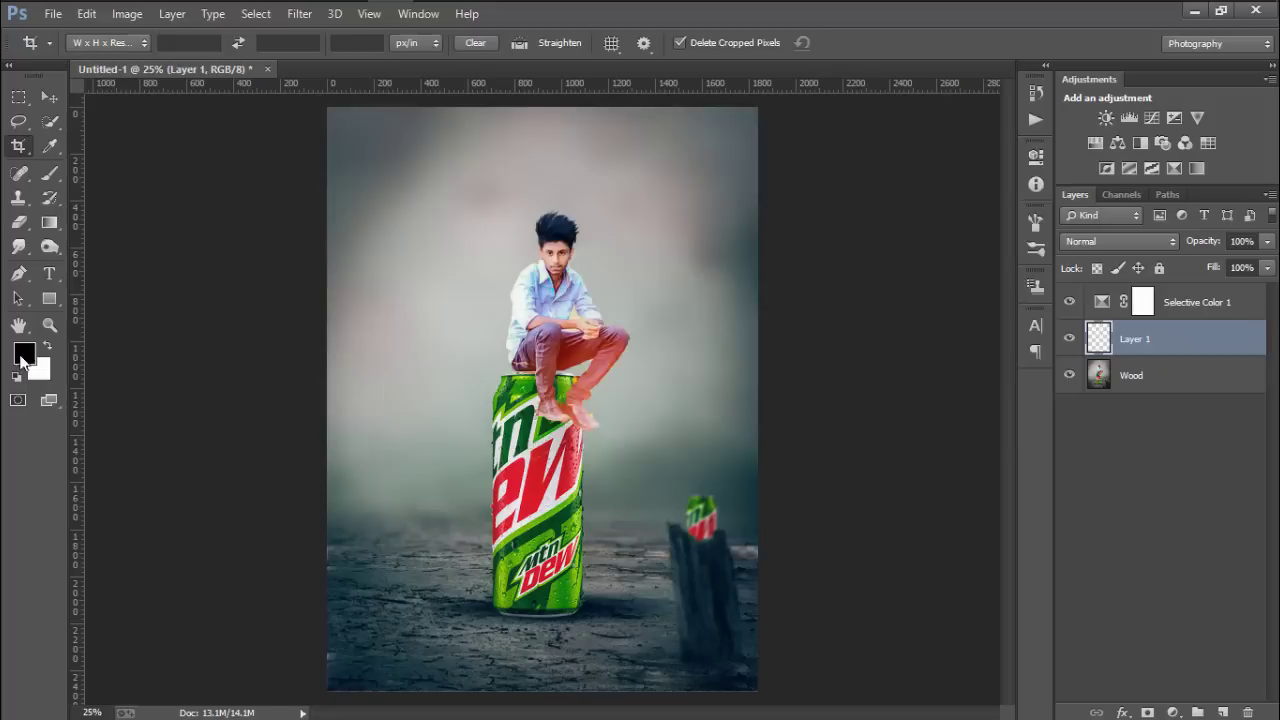
left_click(24, 352)
type("ff0000")
key("Return")
key("b")
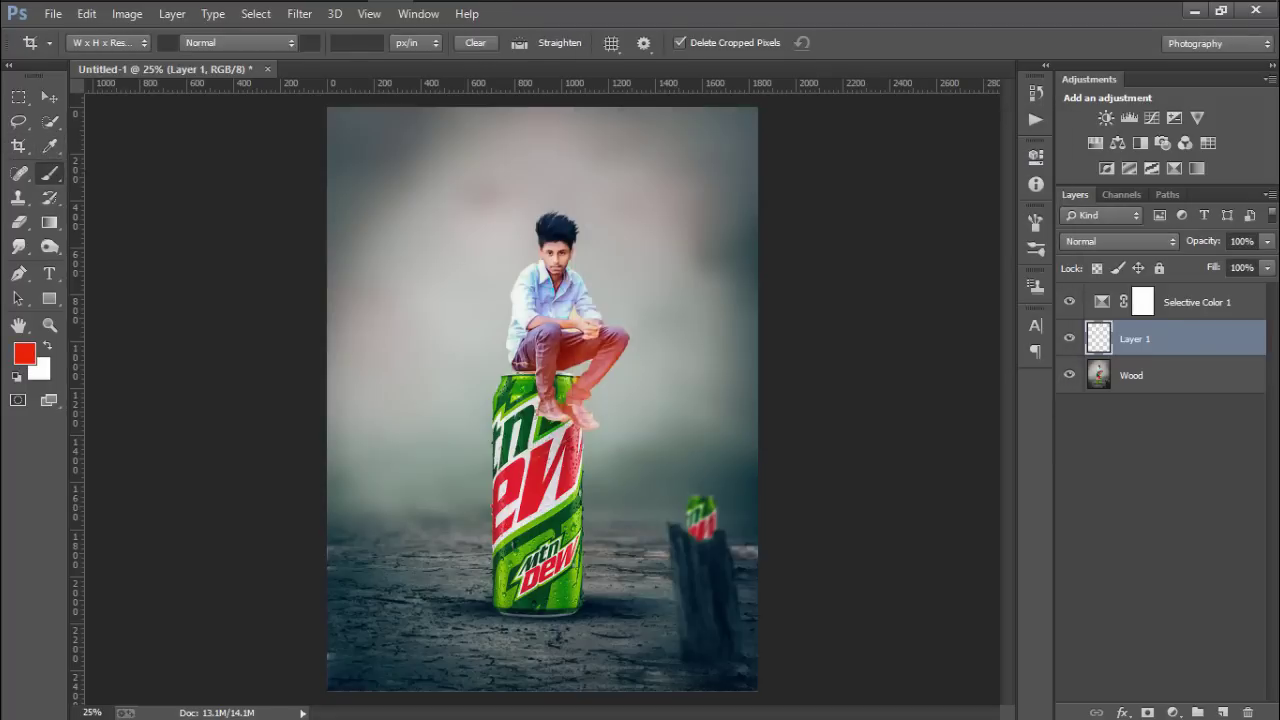
left_click(578, 312)
Set the red glow layer to Screen, then scale it up and shift it left and up.
left_click(1120, 241)
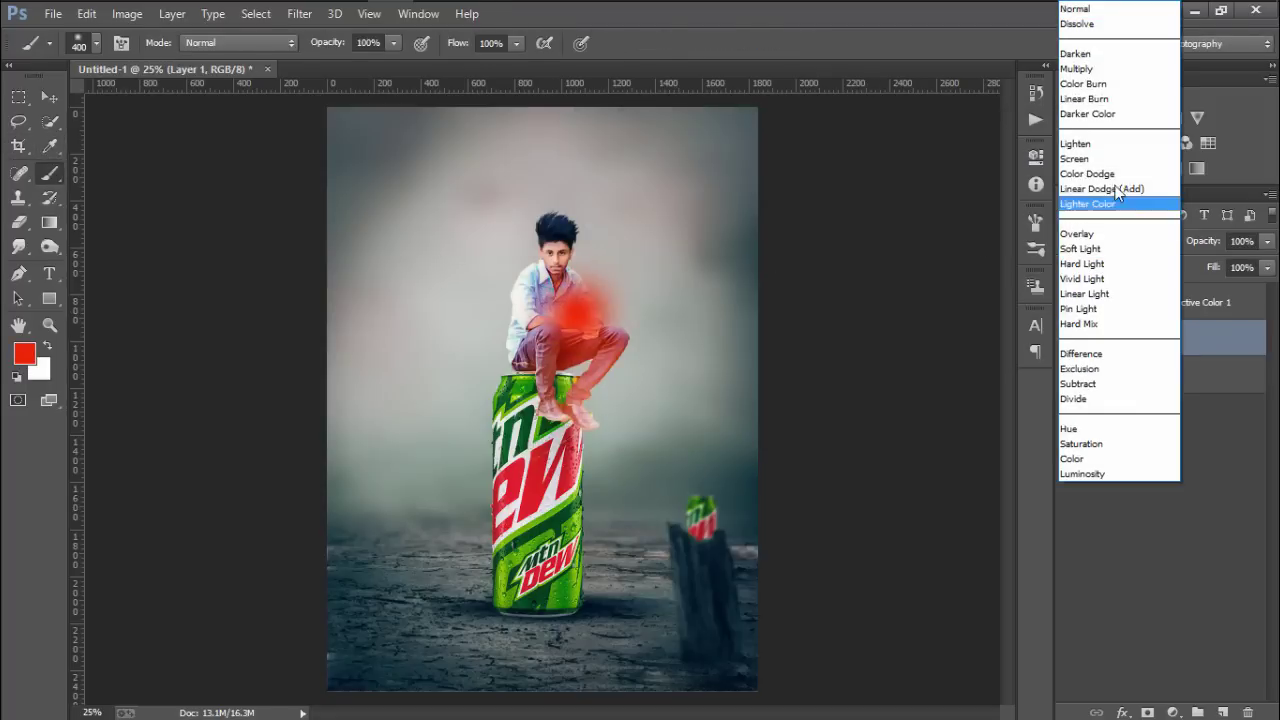
left_click(1111, 160)
left_click(49, 97)
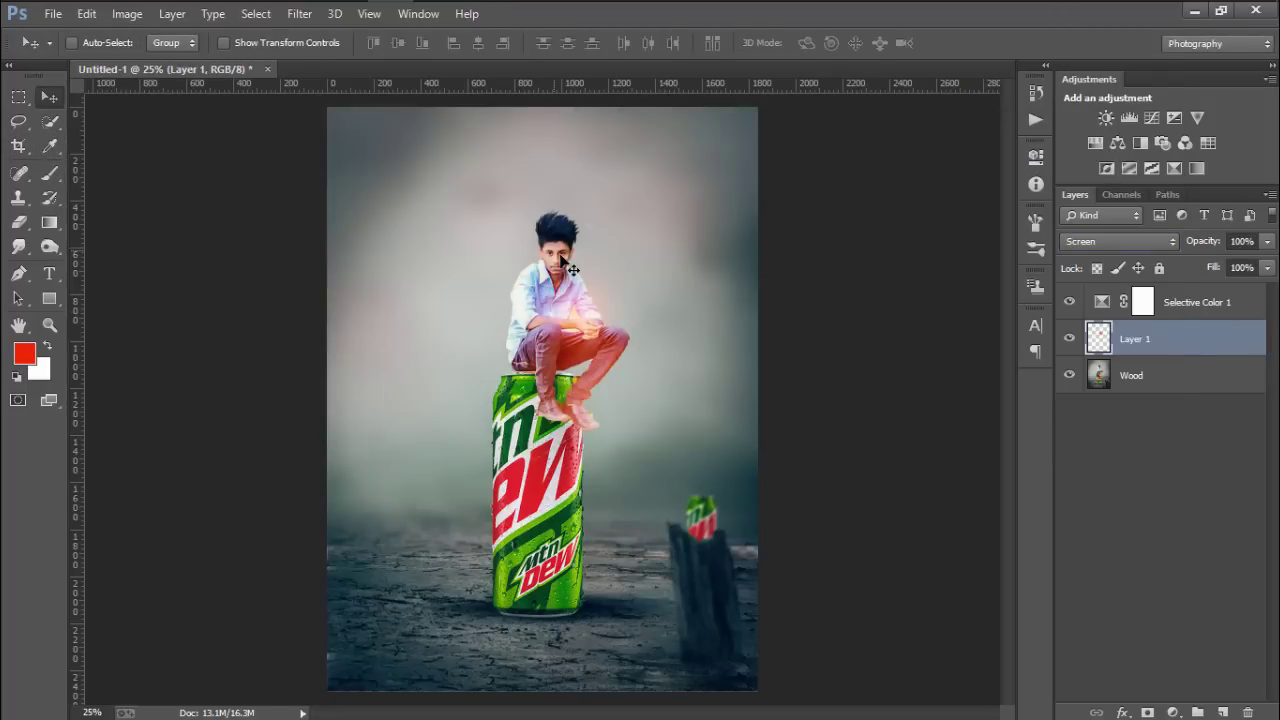
left_click(223, 42)
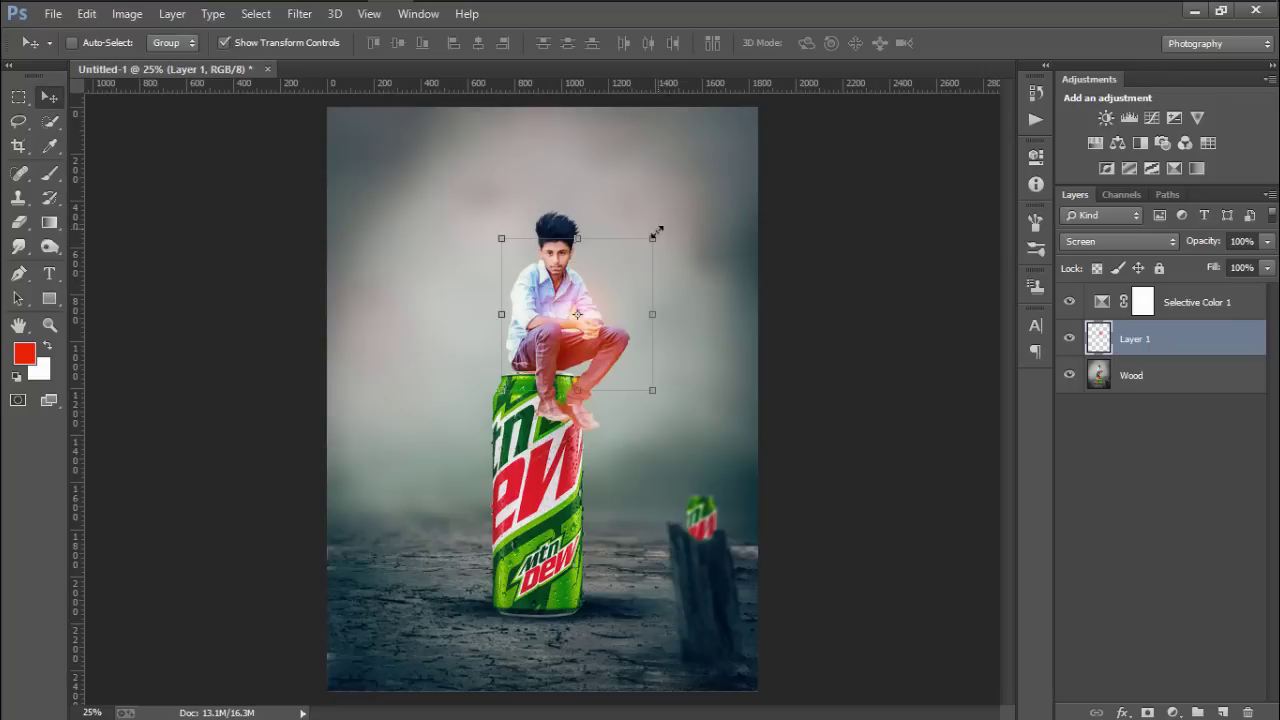
mouse_move(657, 229)
left_mouse_down()
mouse_move(872, 147)
mouse_move(681, 271)
mouse_move(688, 213)
left_mouse_up()
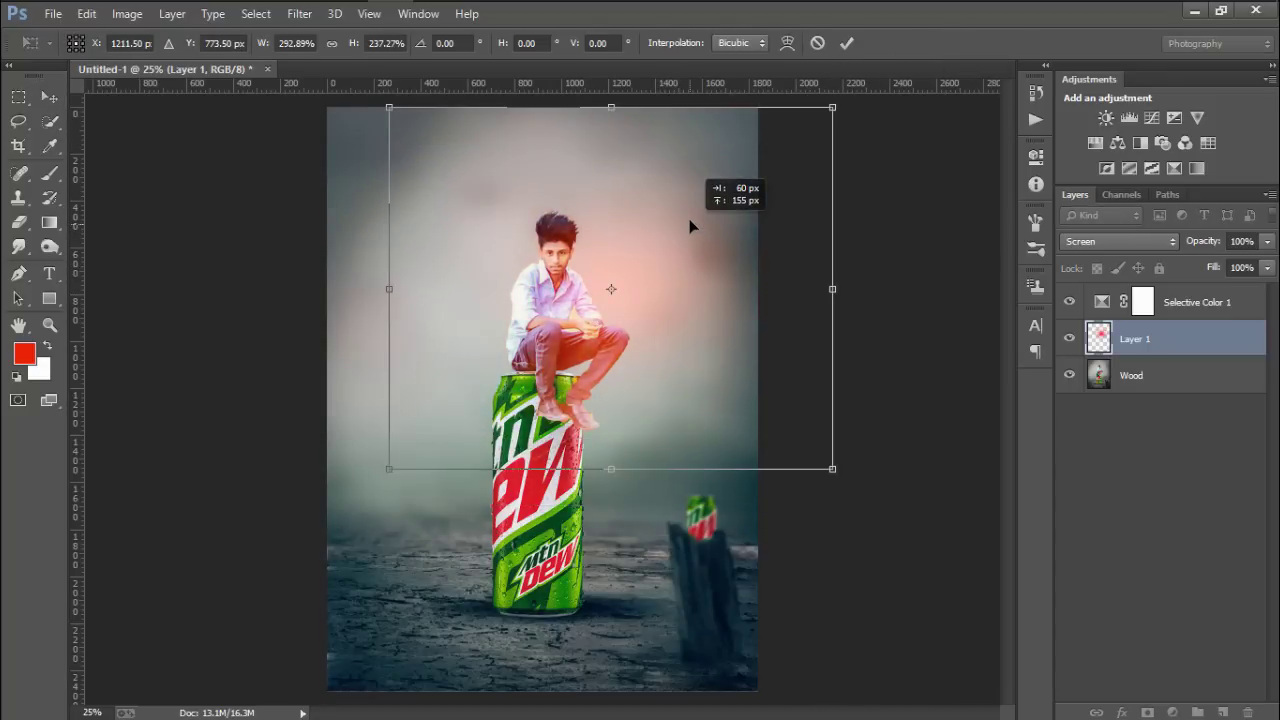
left_click_drag(832, 454, 1250, 700)
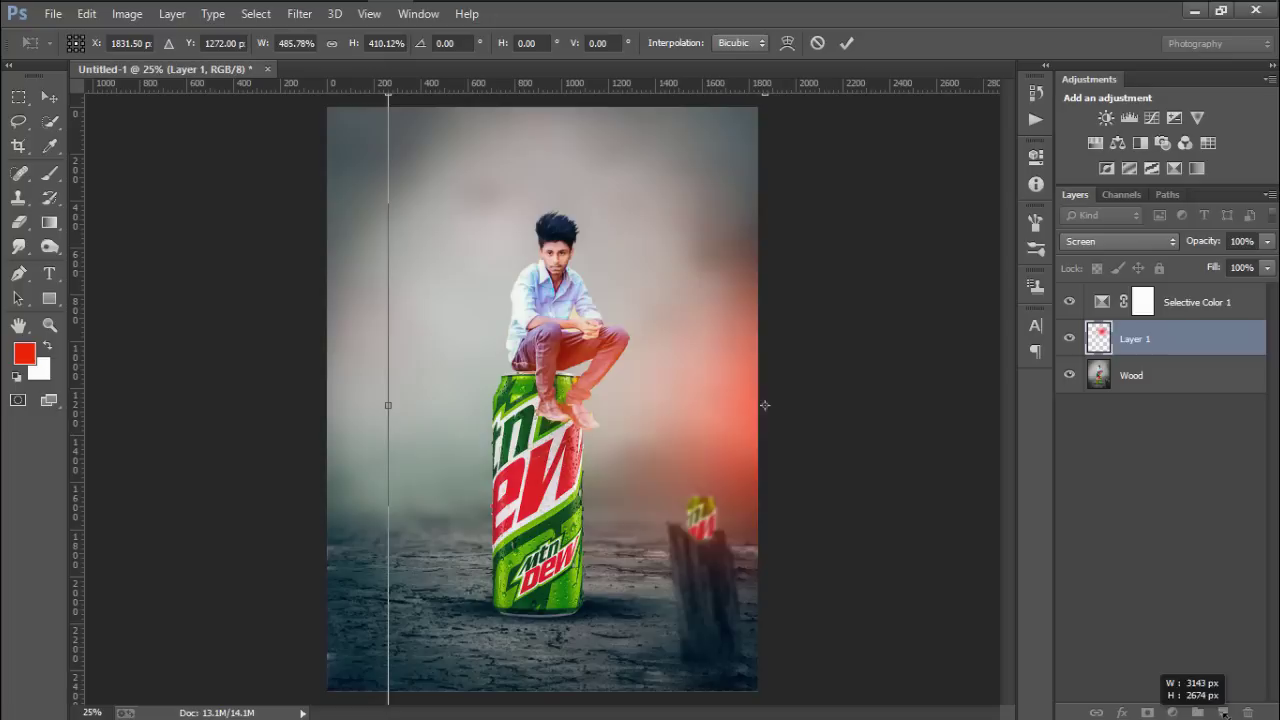
left_click_drag(743, 279, 656, 220)
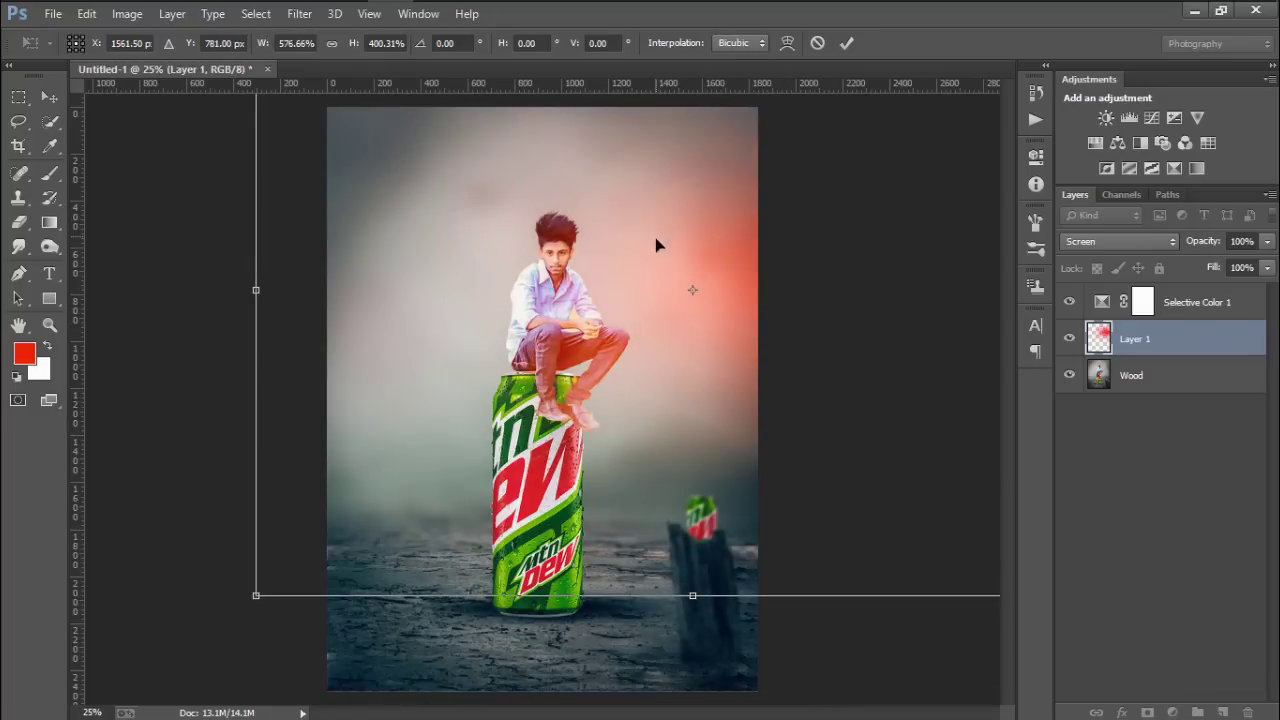
left_click(846, 43)
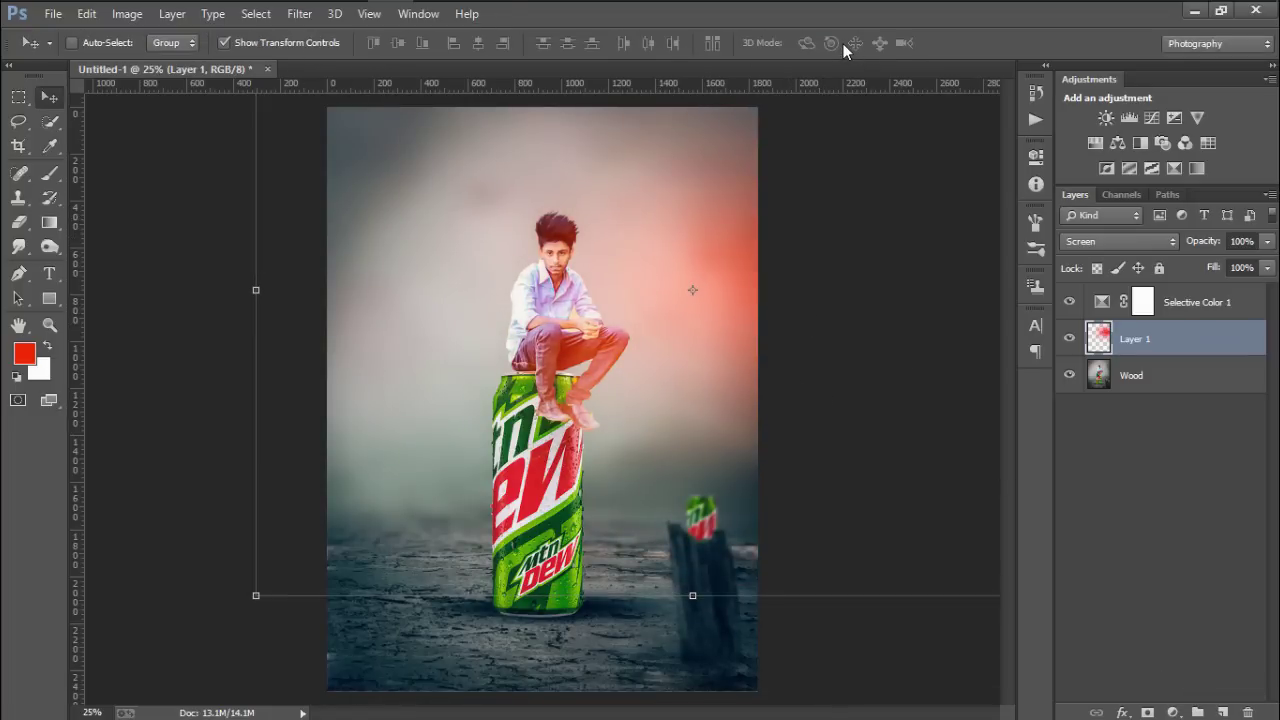
left_click(18, 222)
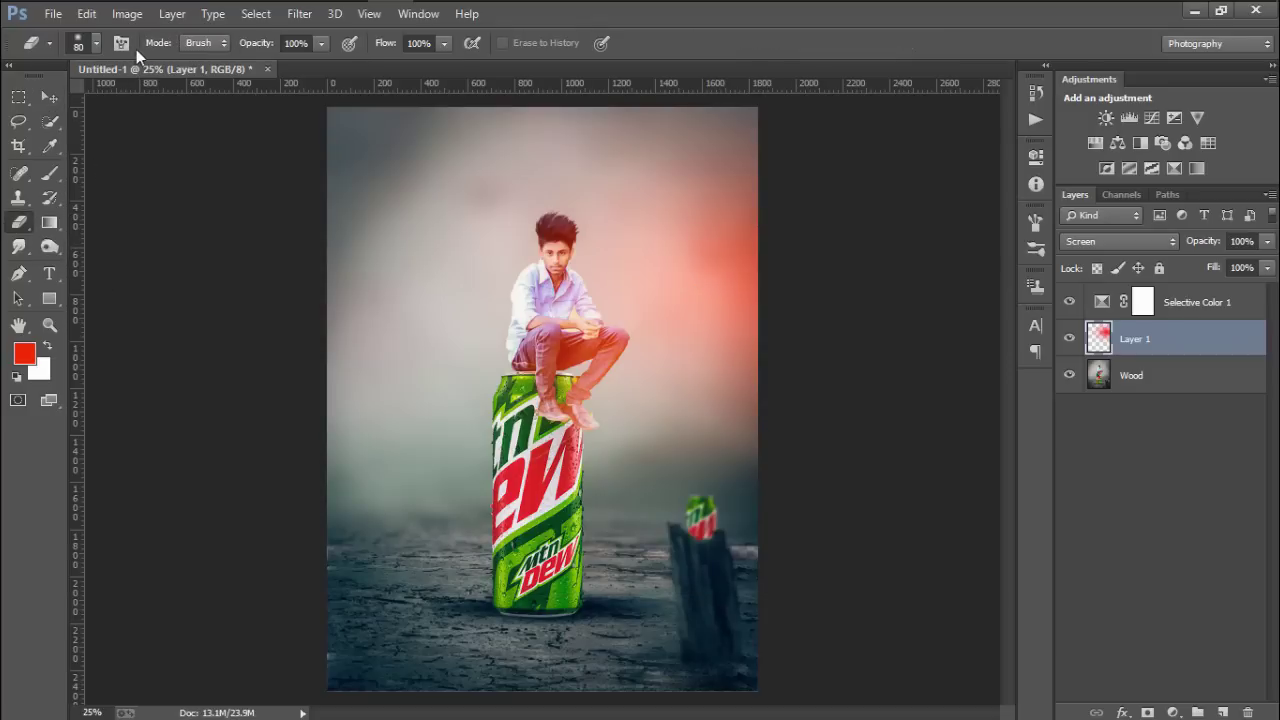
Erase the red glow at the upper right and right edge with a 507 px, 73% opacity soft eraser.
left_click(92, 44)
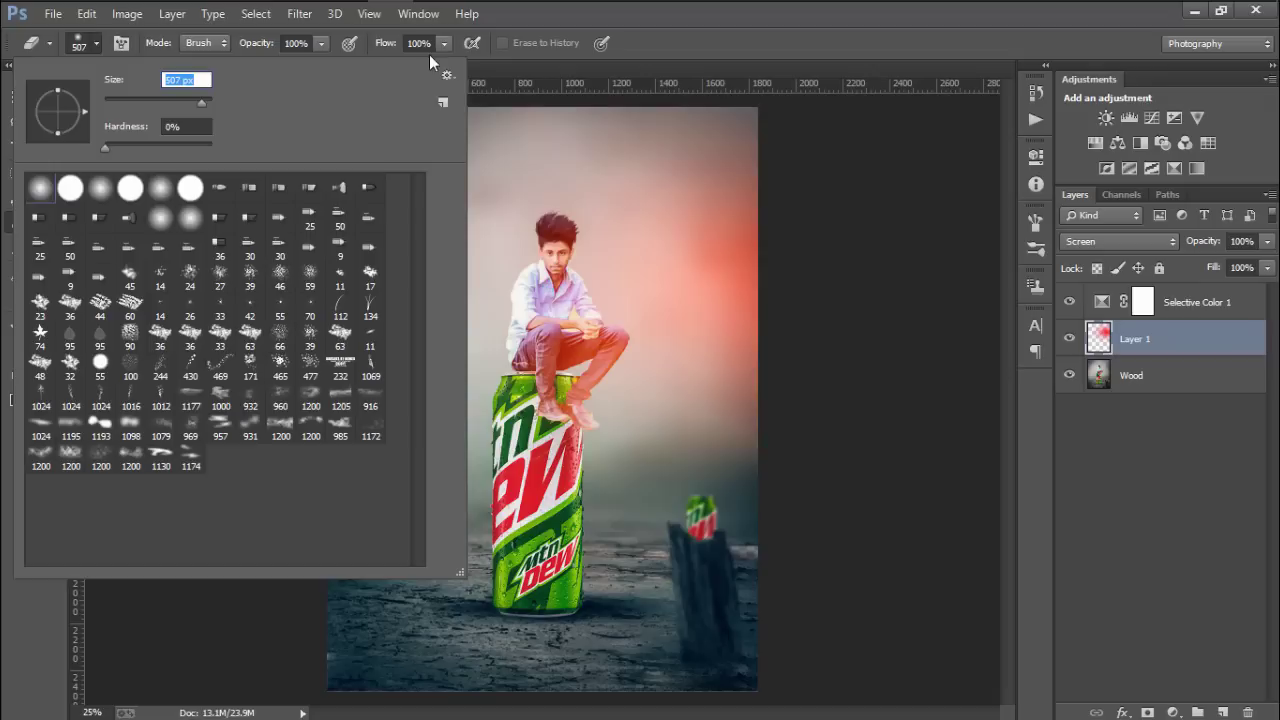
left_click(320, 45)
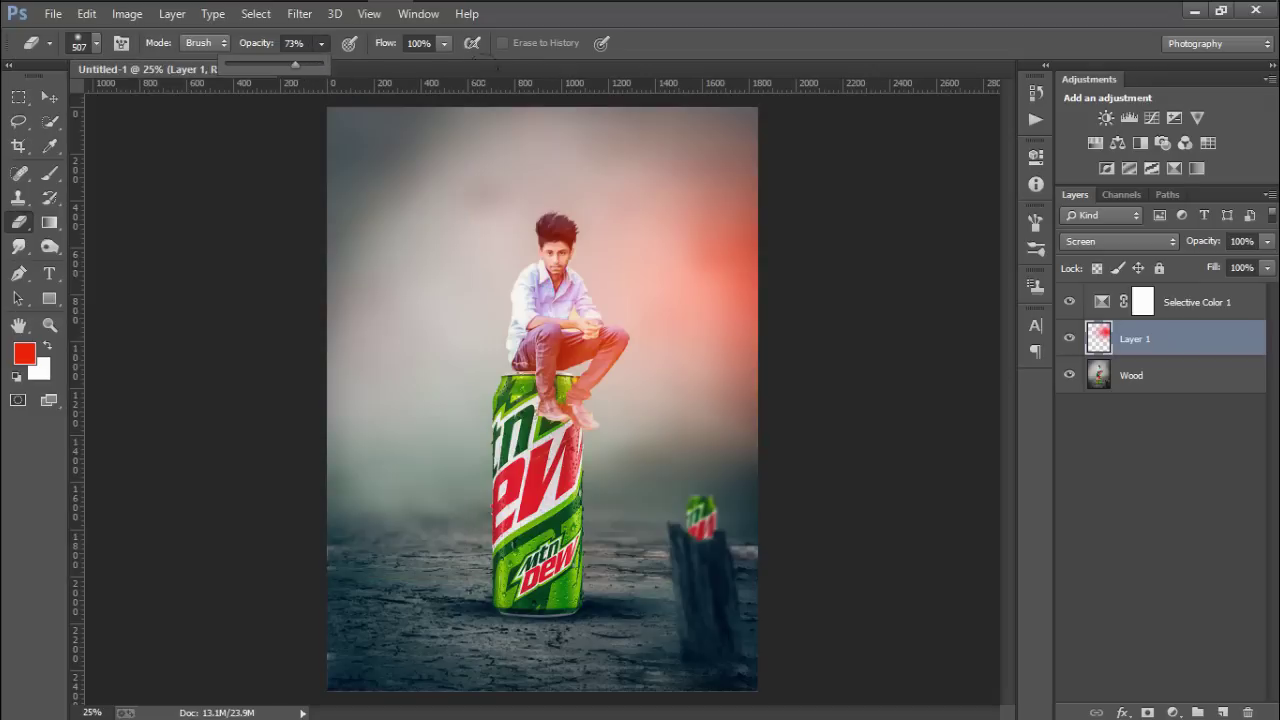
left_click_drag(722, 127, 735, 440)
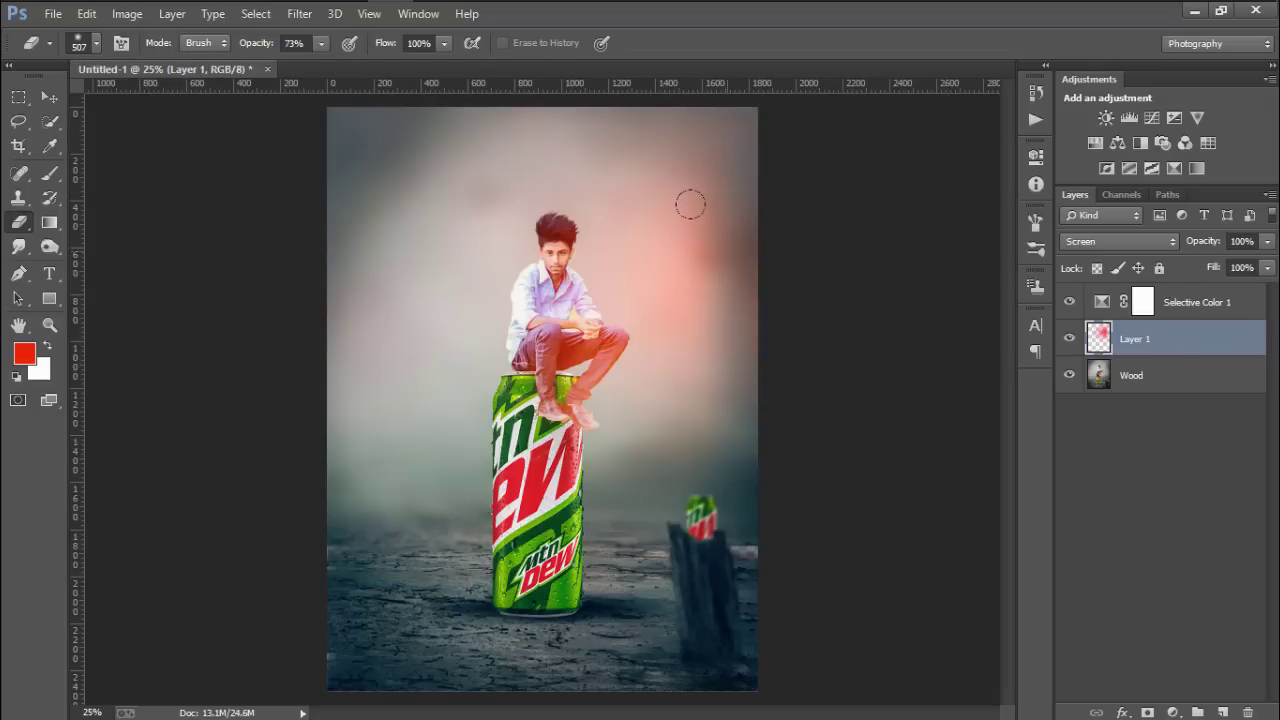
mouse_move(689, 203)
left_mouse_down()
mouse_move(675, 203)
mouse_move(703, 395)
left_mouse_up()
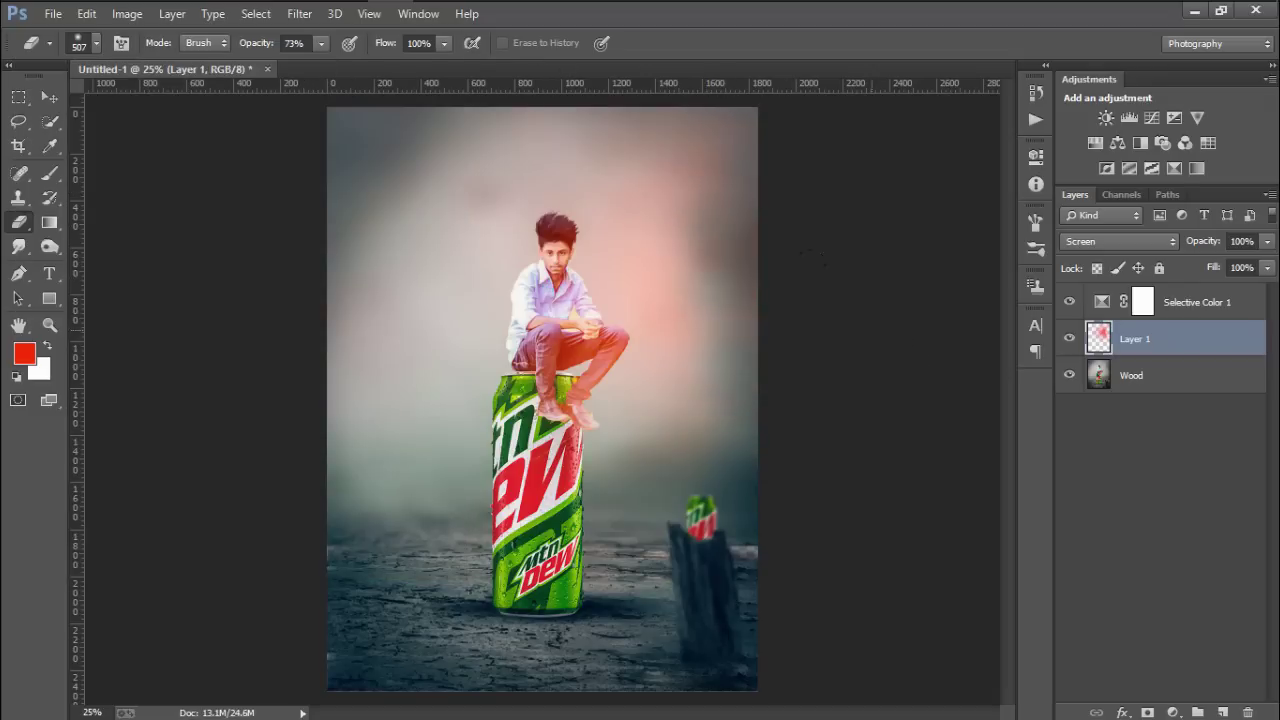
left_click_drag(649, 143, 685, 420)
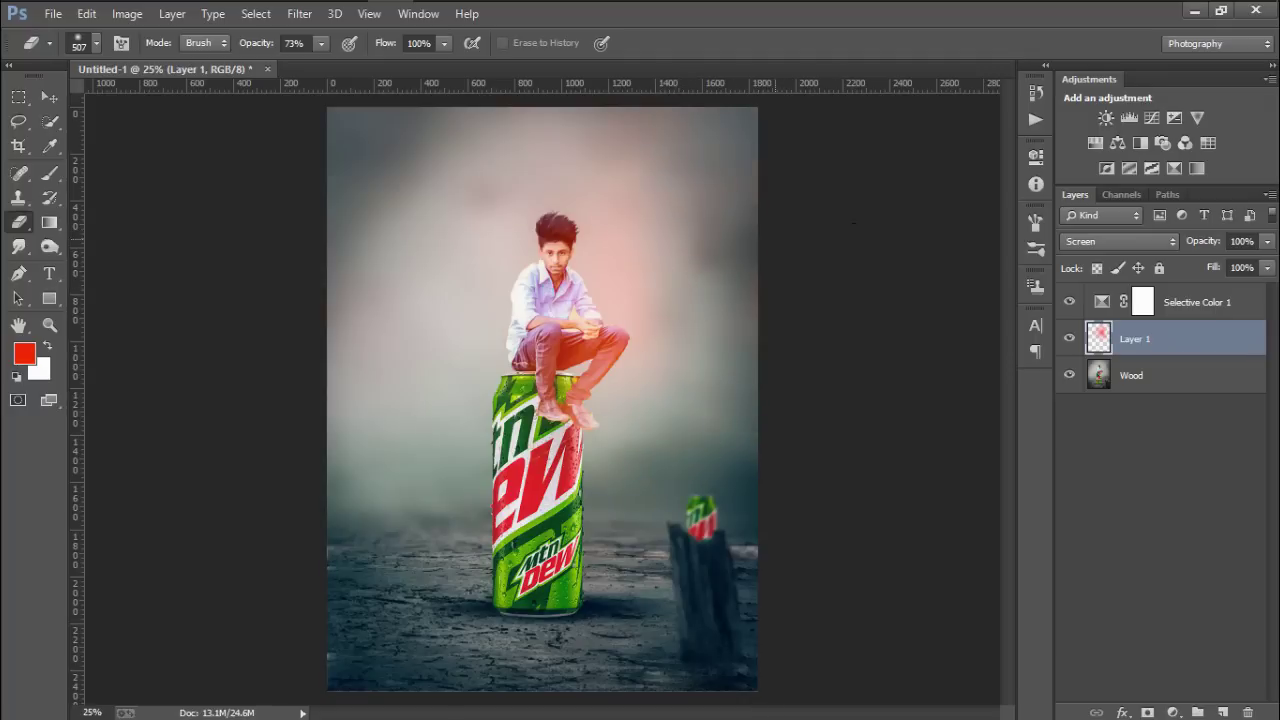
Flatten the image and place Untitled-1 as an embedded logo.
right_click(1140, 338)
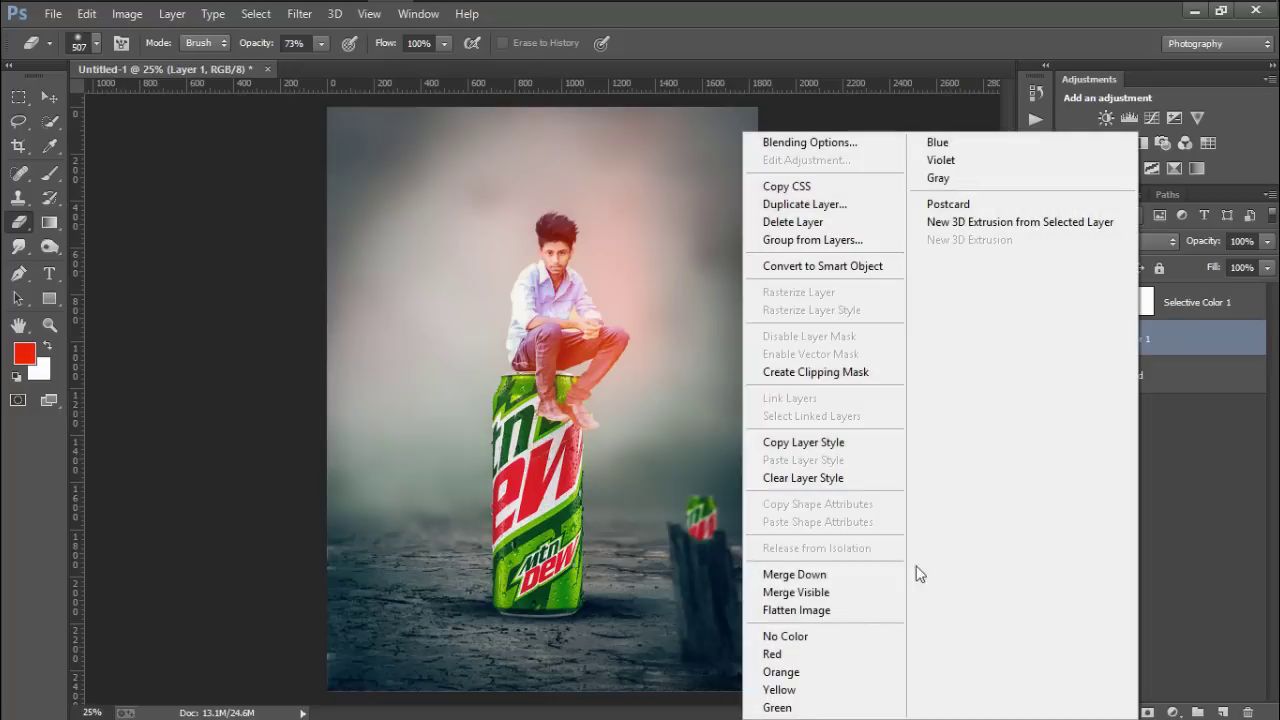
left_click(809, 609)
left_click(53, 13)
left_click(100, 283)
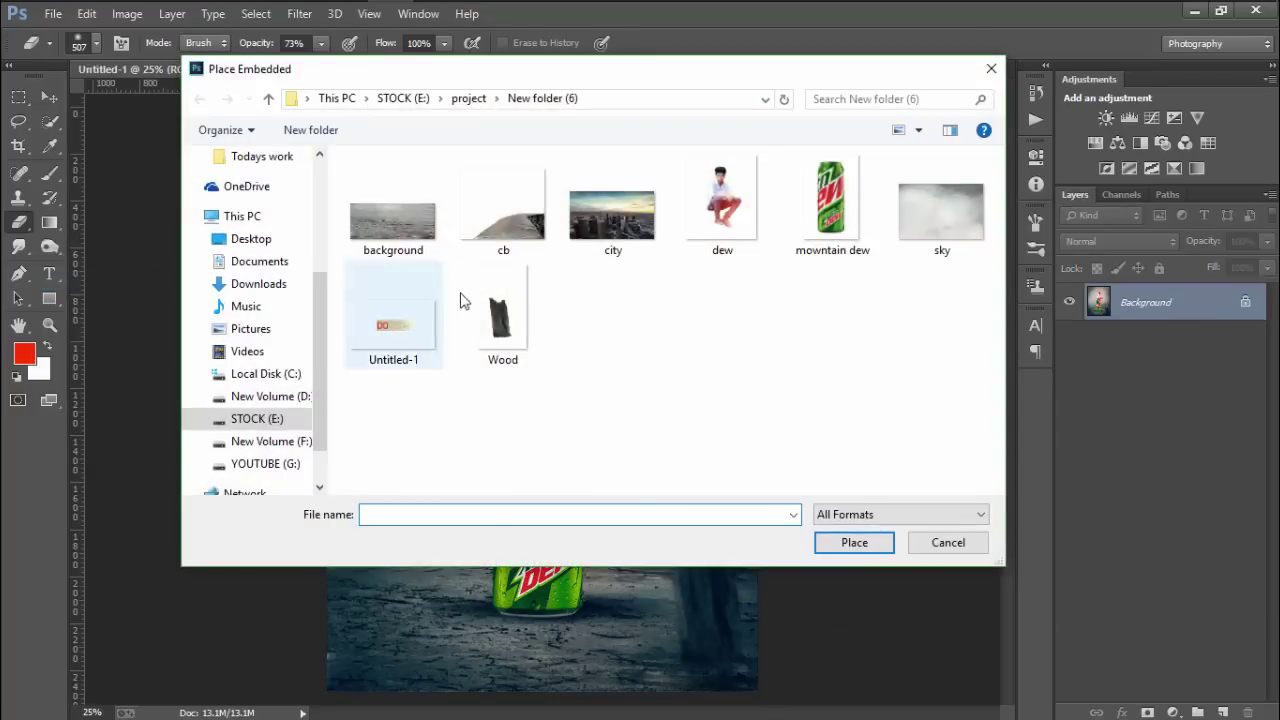
left_click(393, 318)
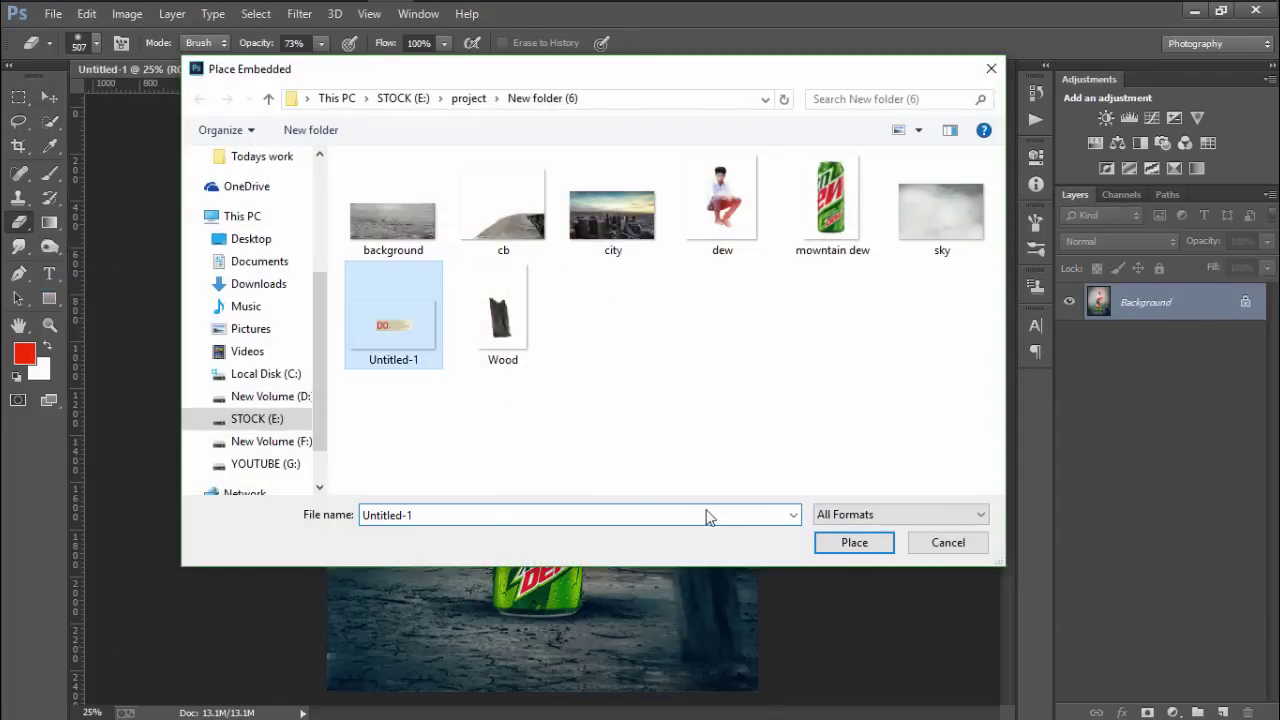
left_click(854, 542)
Position the "DO awesome the DEW" logo at the left edge, level with the can's top.
left_click_drag(608, 440, 500, 441)
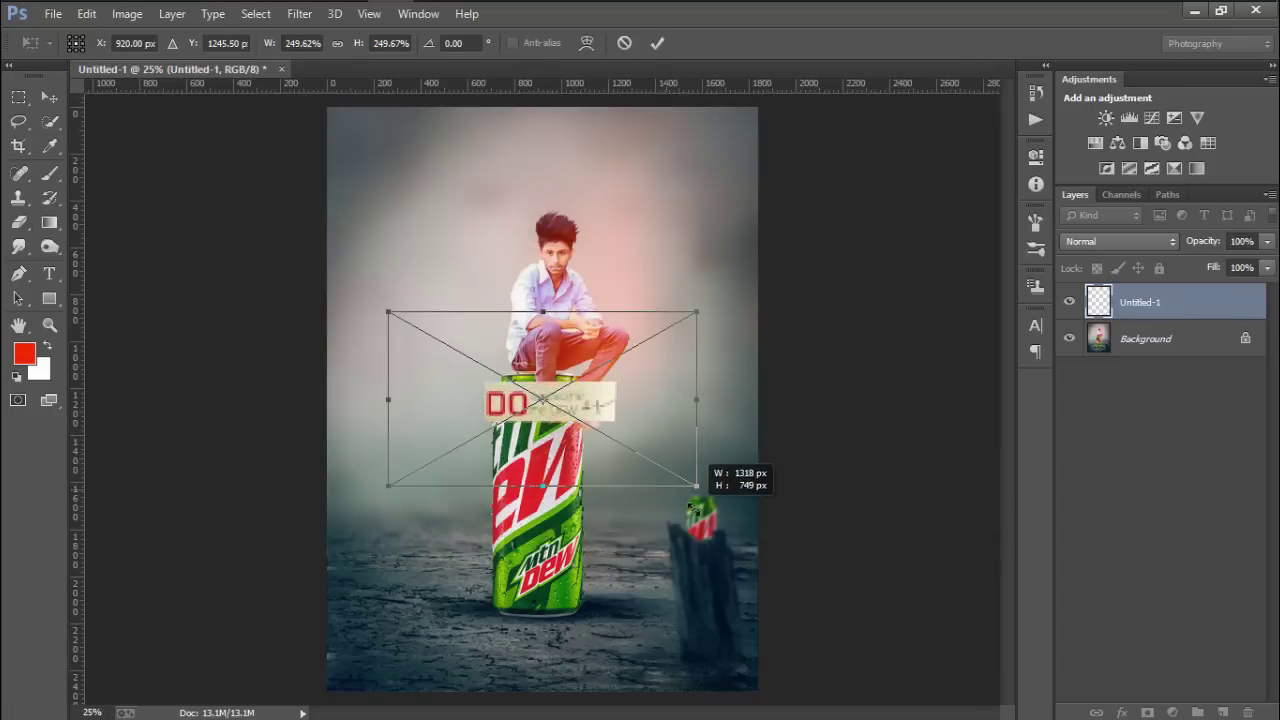
right_click(500, 441)
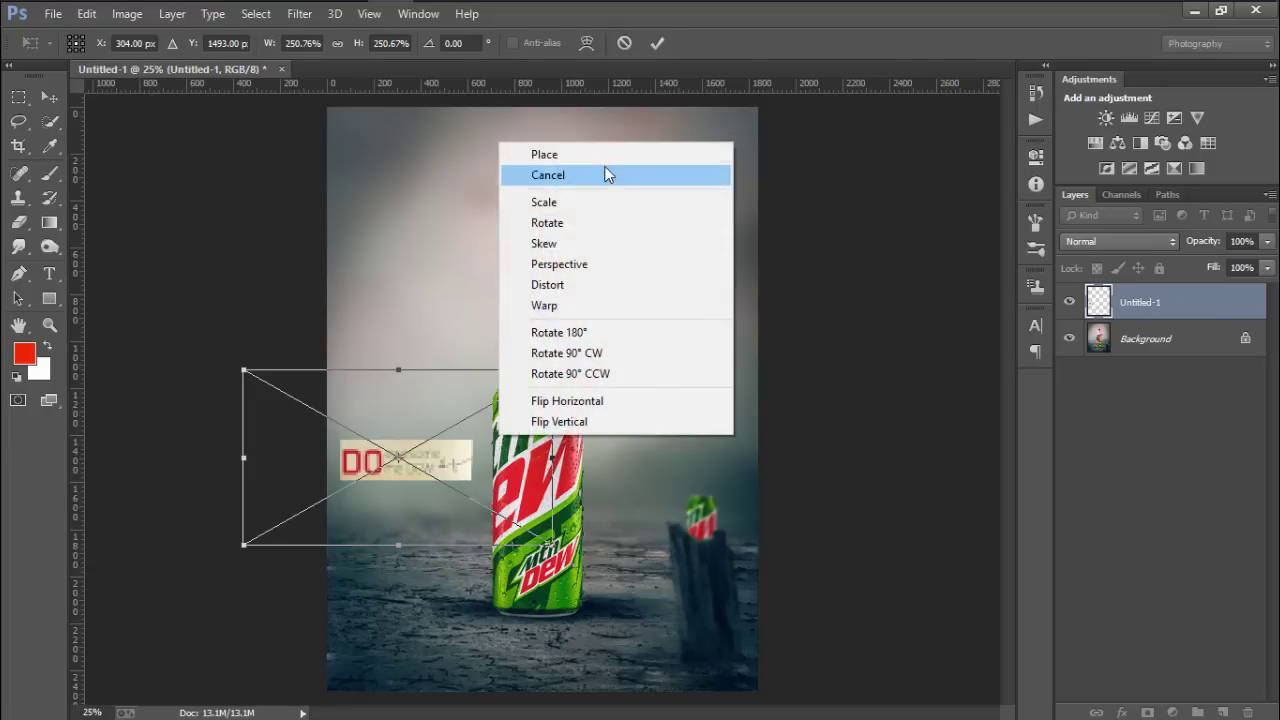
left_click(609, 174)
left_click(49, 97)
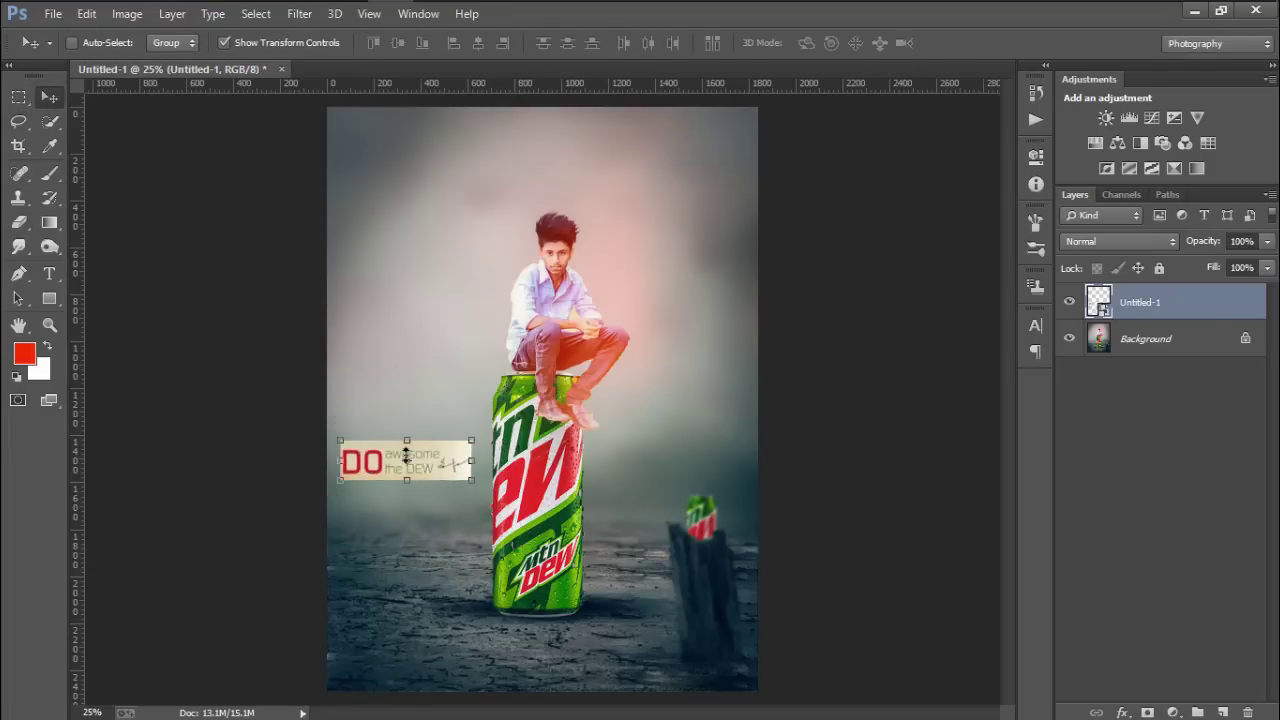
mouse_move(431, 464)
left_mouse_down()
mouse_move(432, 417)
mouse_move(415, 454)
mouse_move(418, 322)
mouse_move(421, 348)
mouse_move(624, 131)
mouse_move(425, 310)
mouse_move(449, 374)
mouse_move(437, 382)
left_mouse_up()
left_click_drag(437, 386, 438, 386)
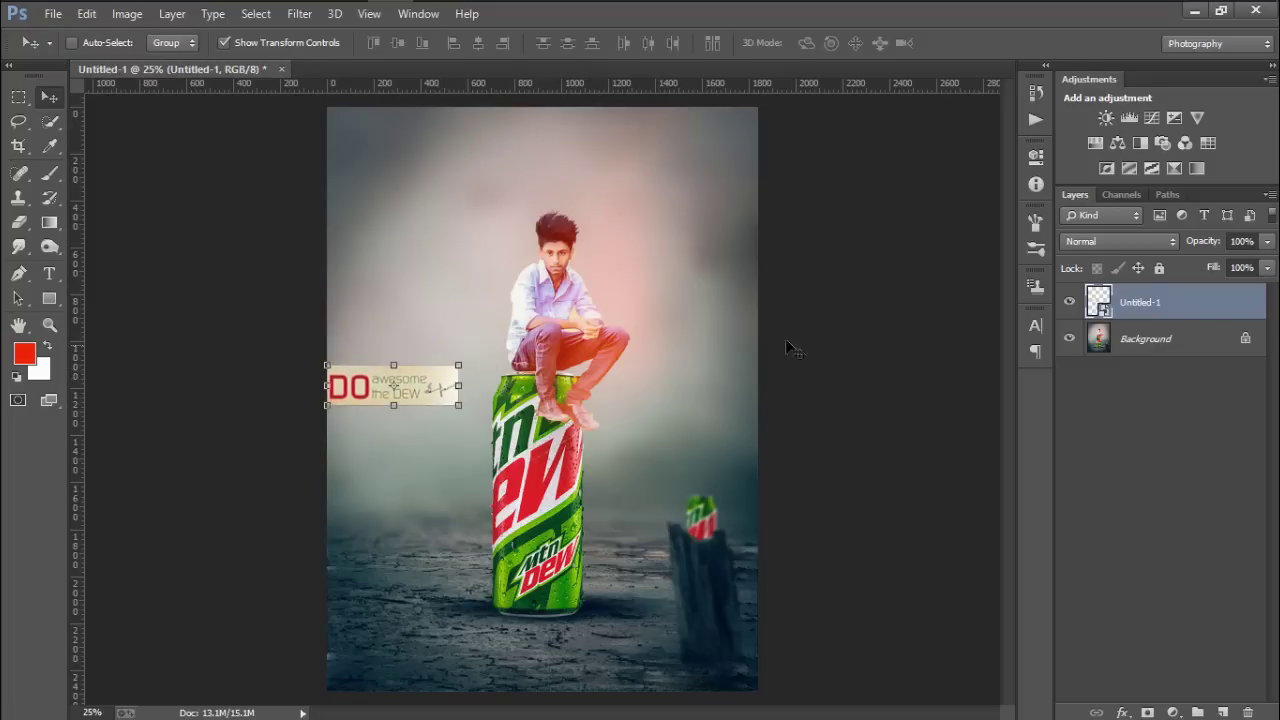
left_click(223, 44)
key("ctrl+minus")
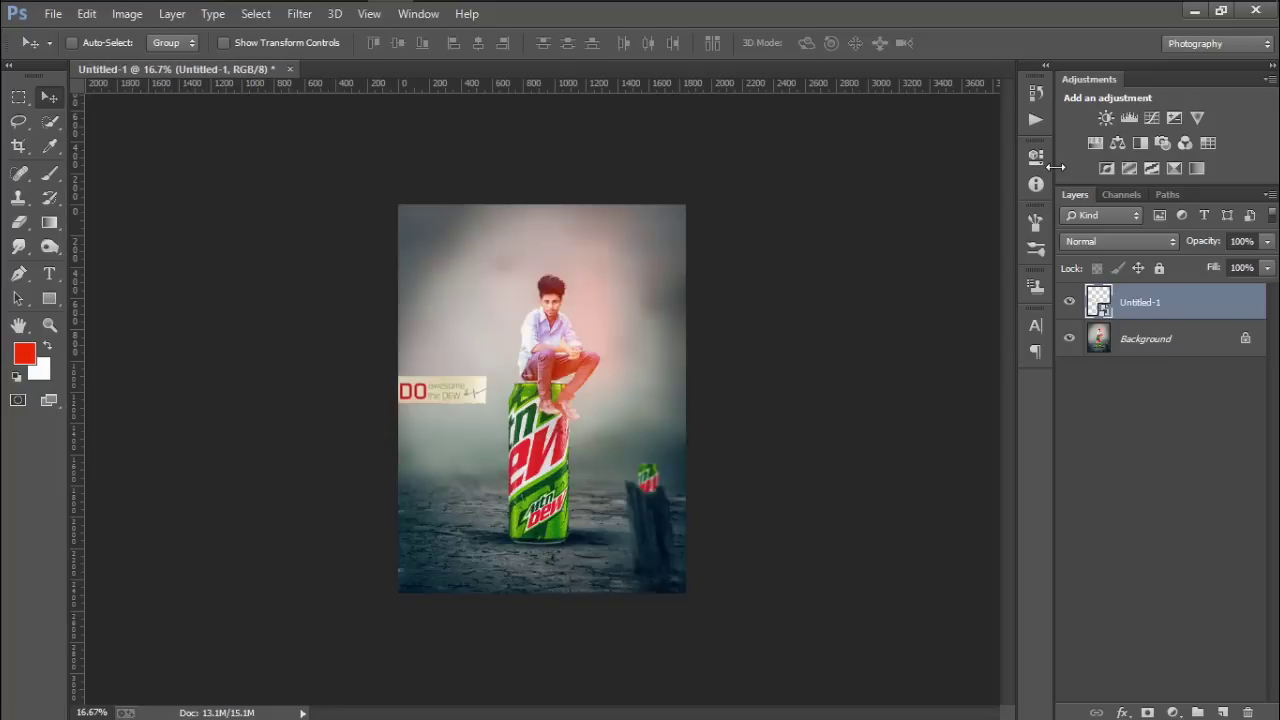
key("ctrl+minus")
key("ctrl+minus")
key("ctrl+plus")
key("ctrl+plus")
key("ctrl+plus")
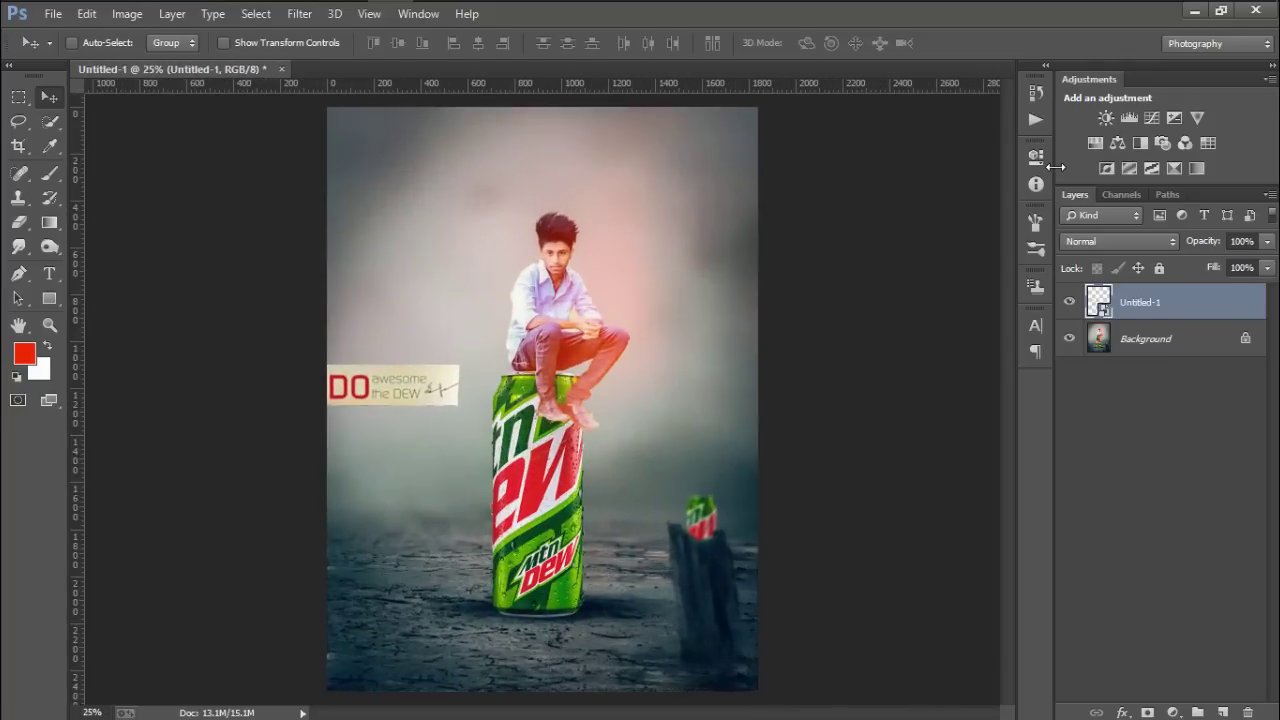
key("ctrl+minus")
key("ctrl+plus")
left_click_drag(392, 420, 392, 447)
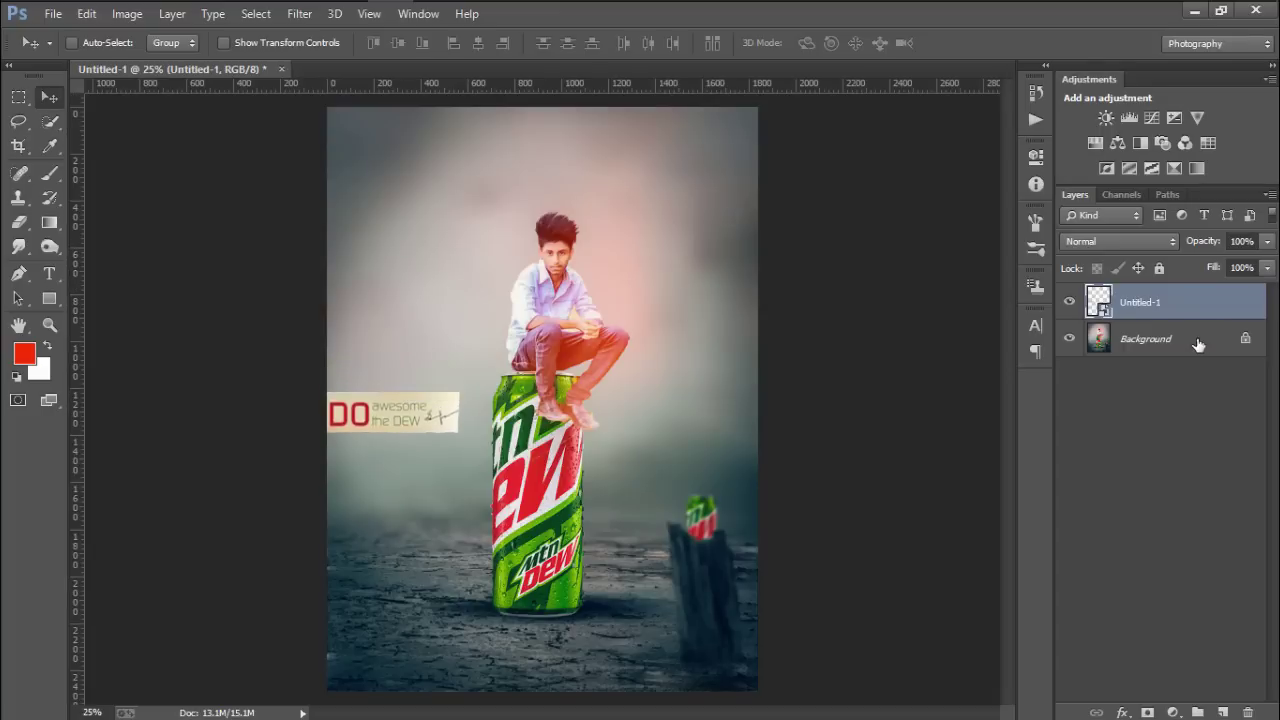
Flatten the logo into the Background layer.
right_click(1190, 306)
left_click(891, 595)
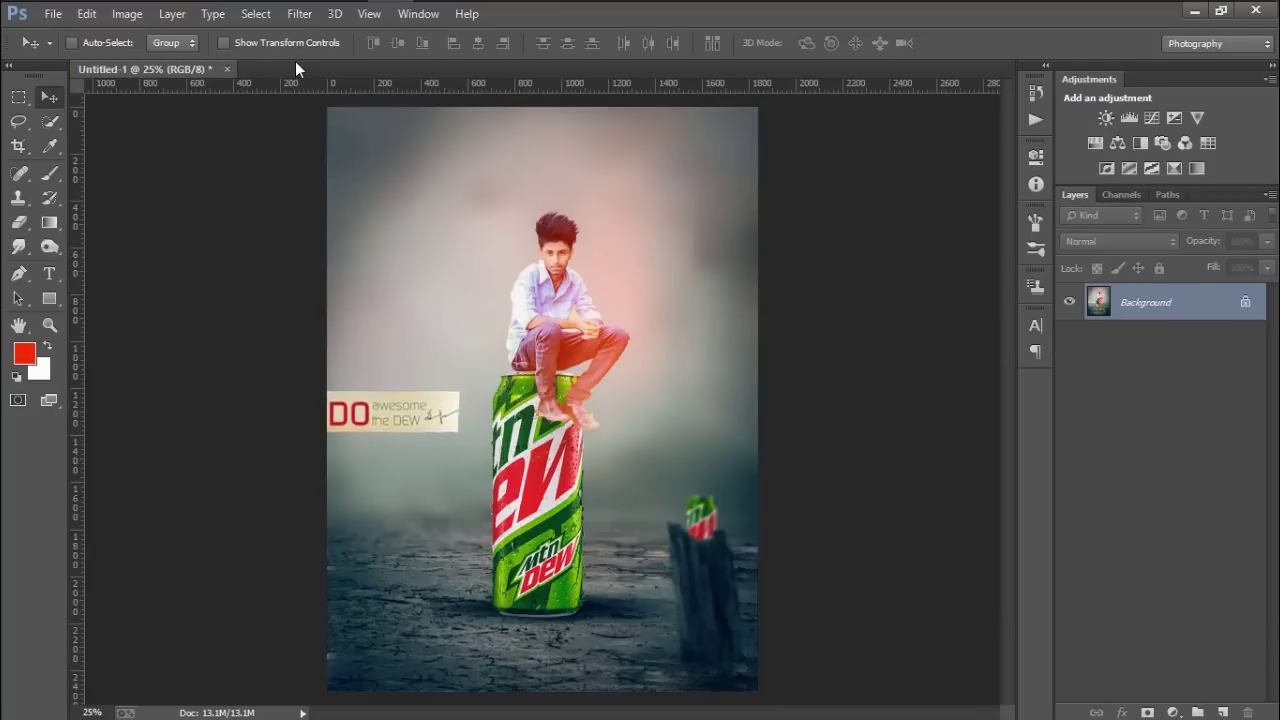
mouse_move(655, 5)
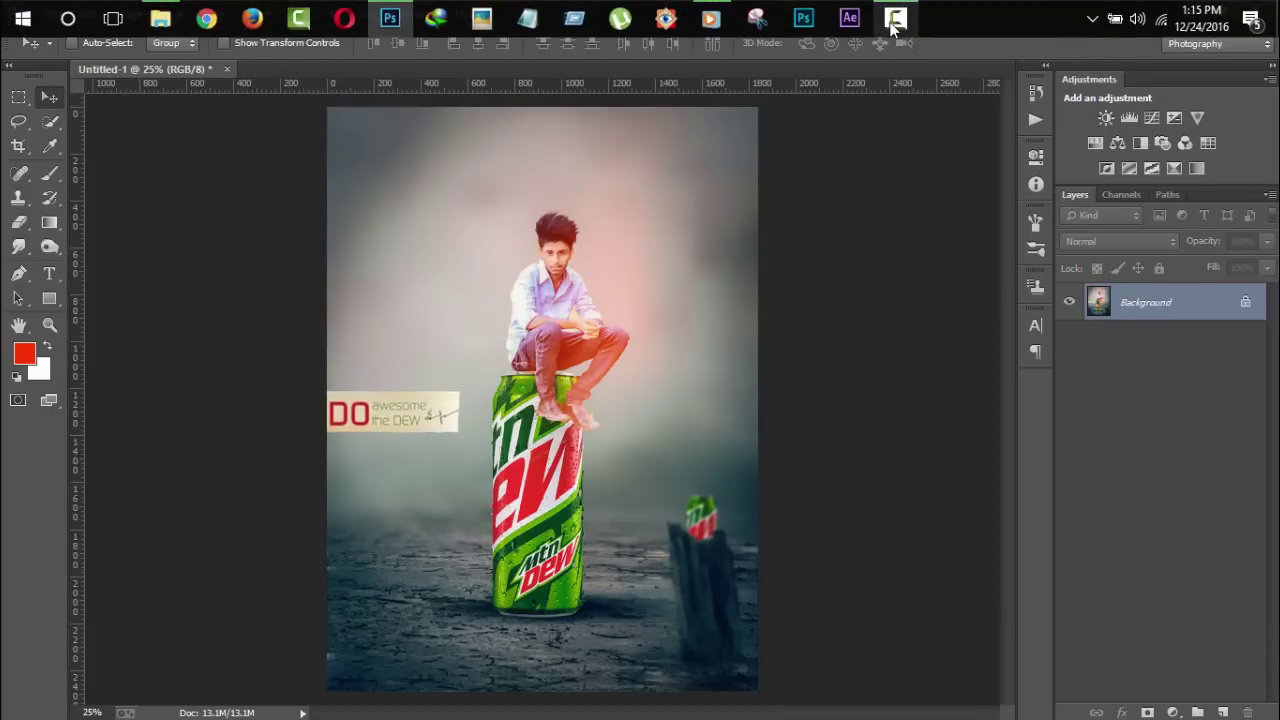
left_click(891, 18)
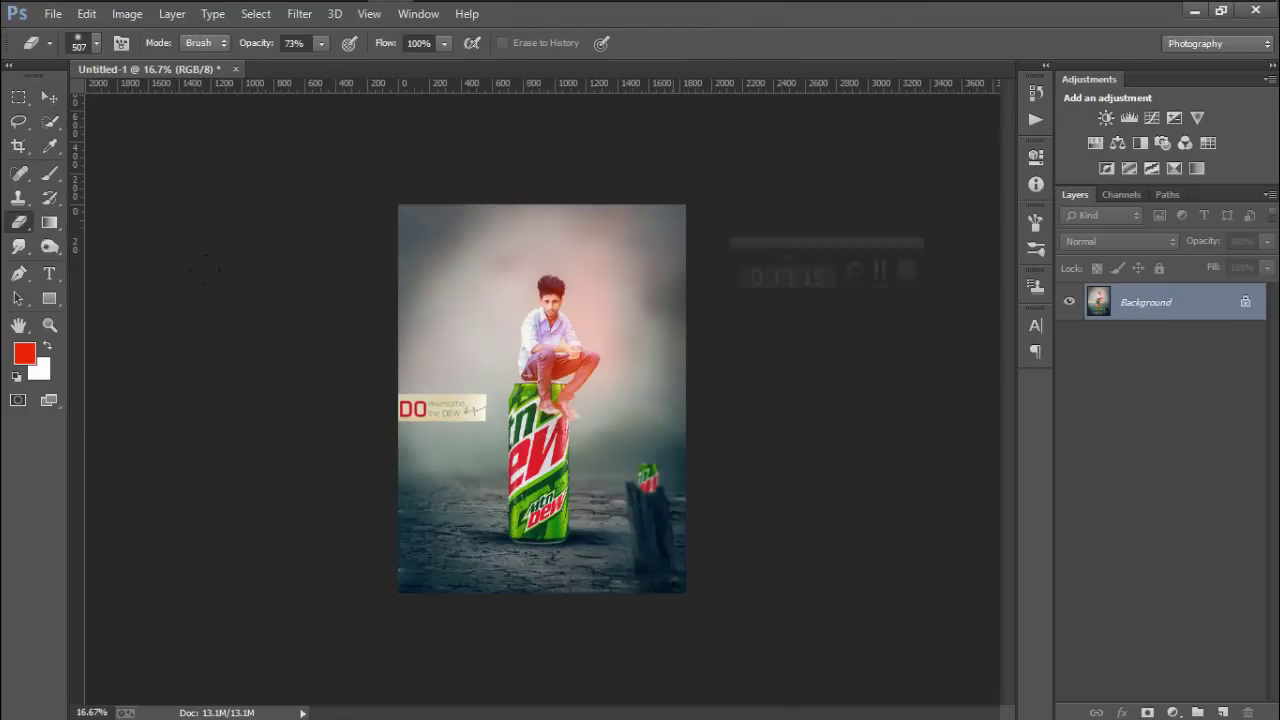
Place Embedded the dirt_charge_png_by_ashrafcrew-d60homh splash found by searching 'dirt' on STOCK (E:).
left_click(52, 14)
left_click(100, 283)
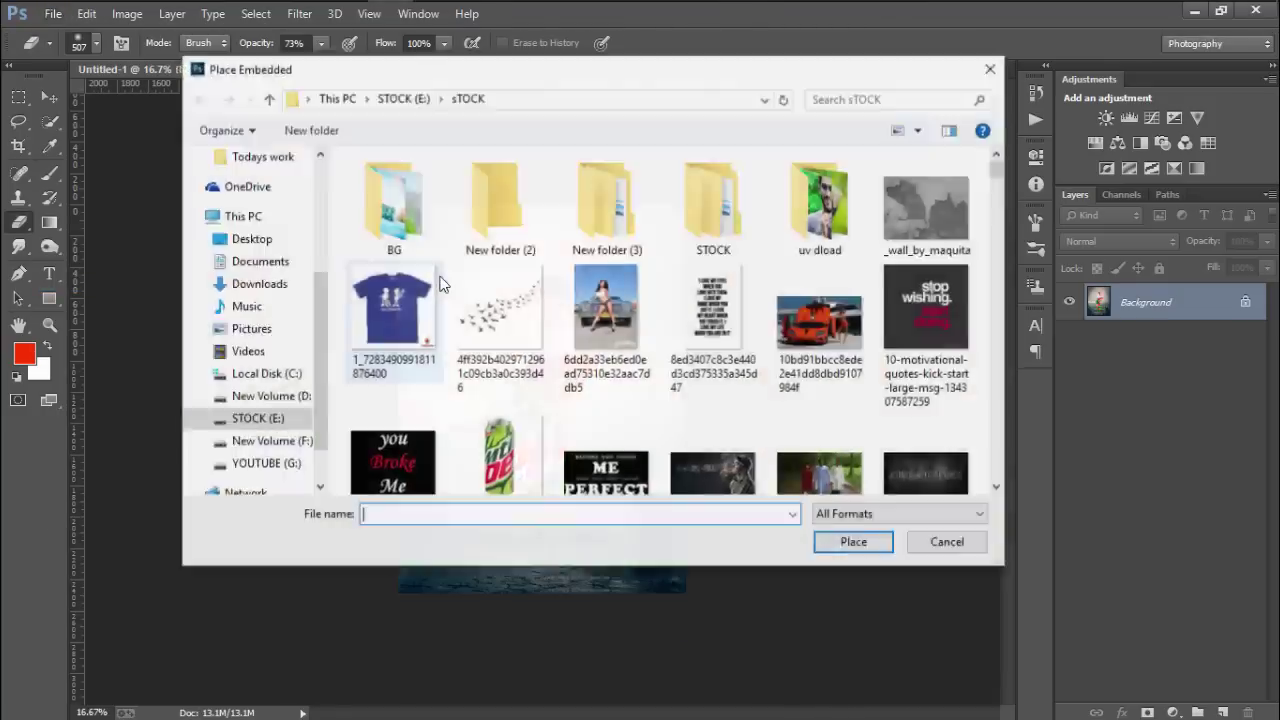
left_click(862, 99)
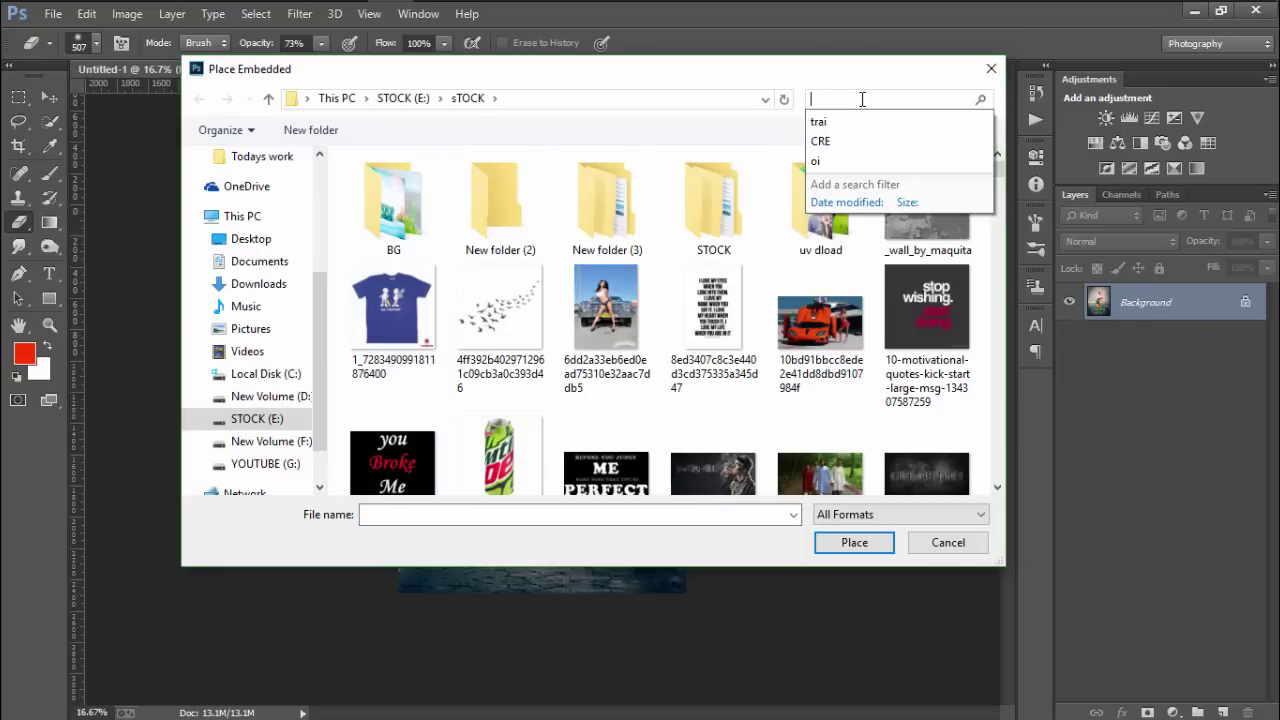
type("dir")
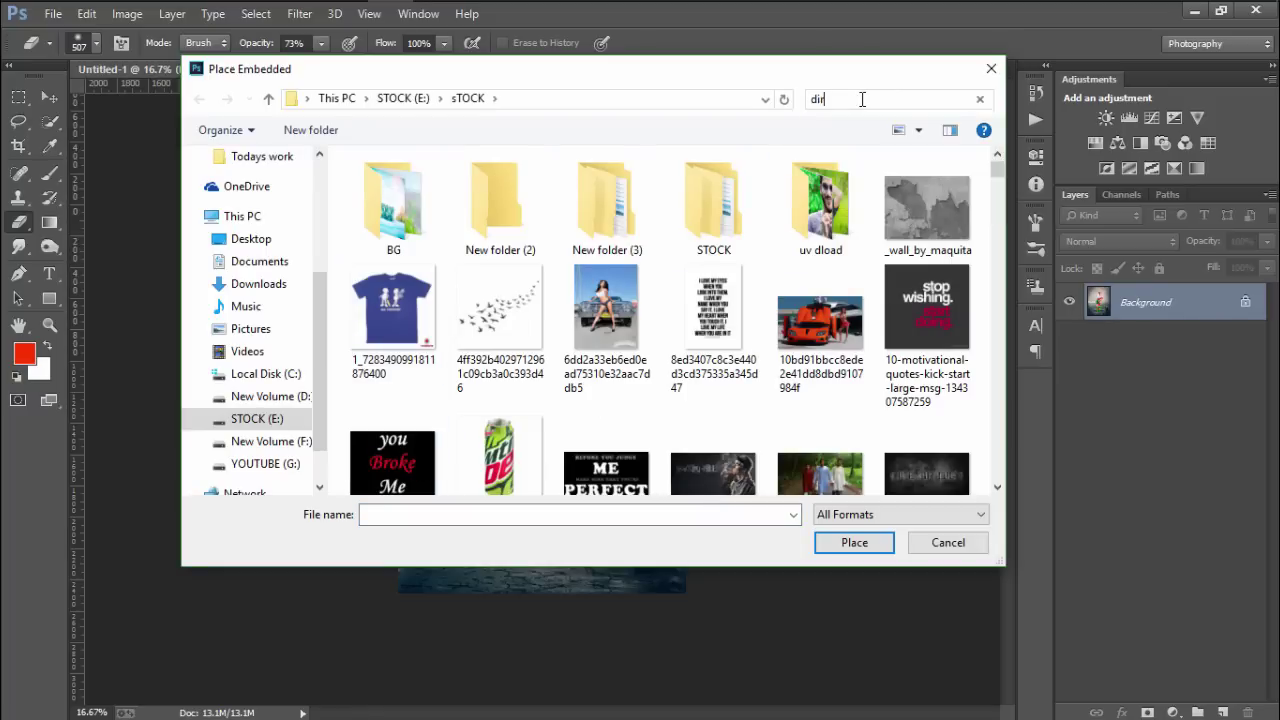
type("t")
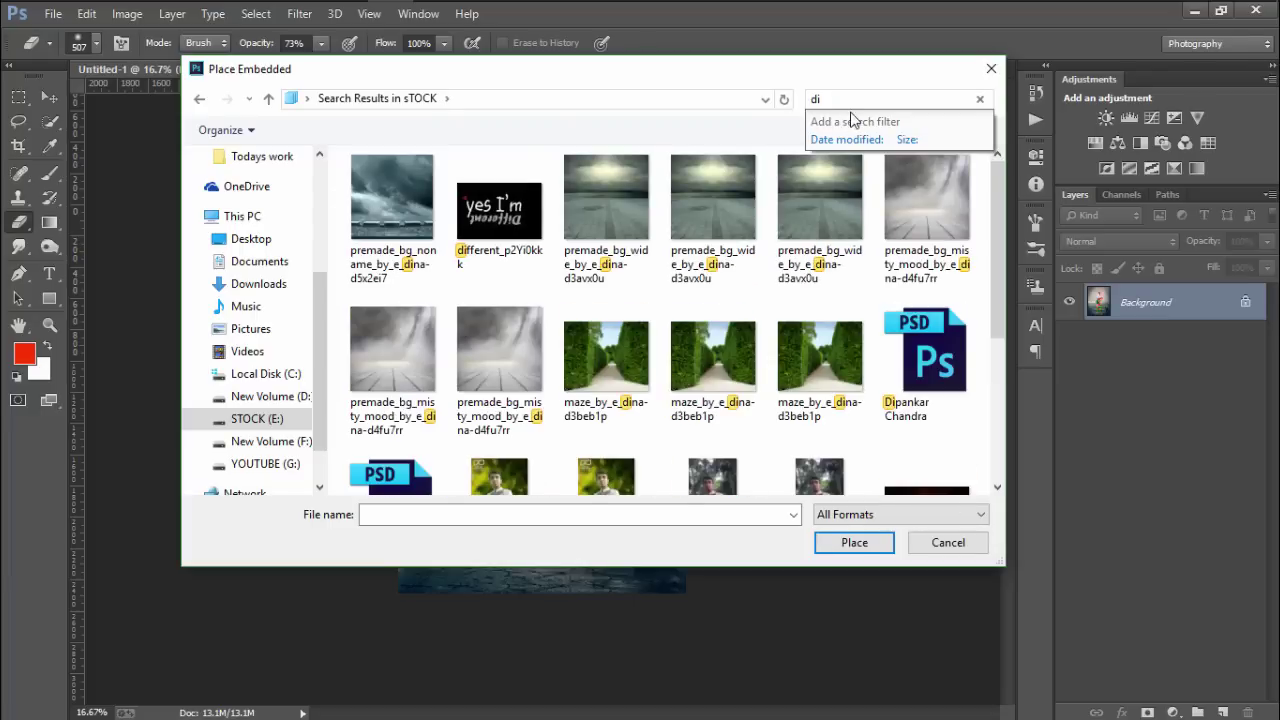
key("BackSpace")
key("BackSpace")
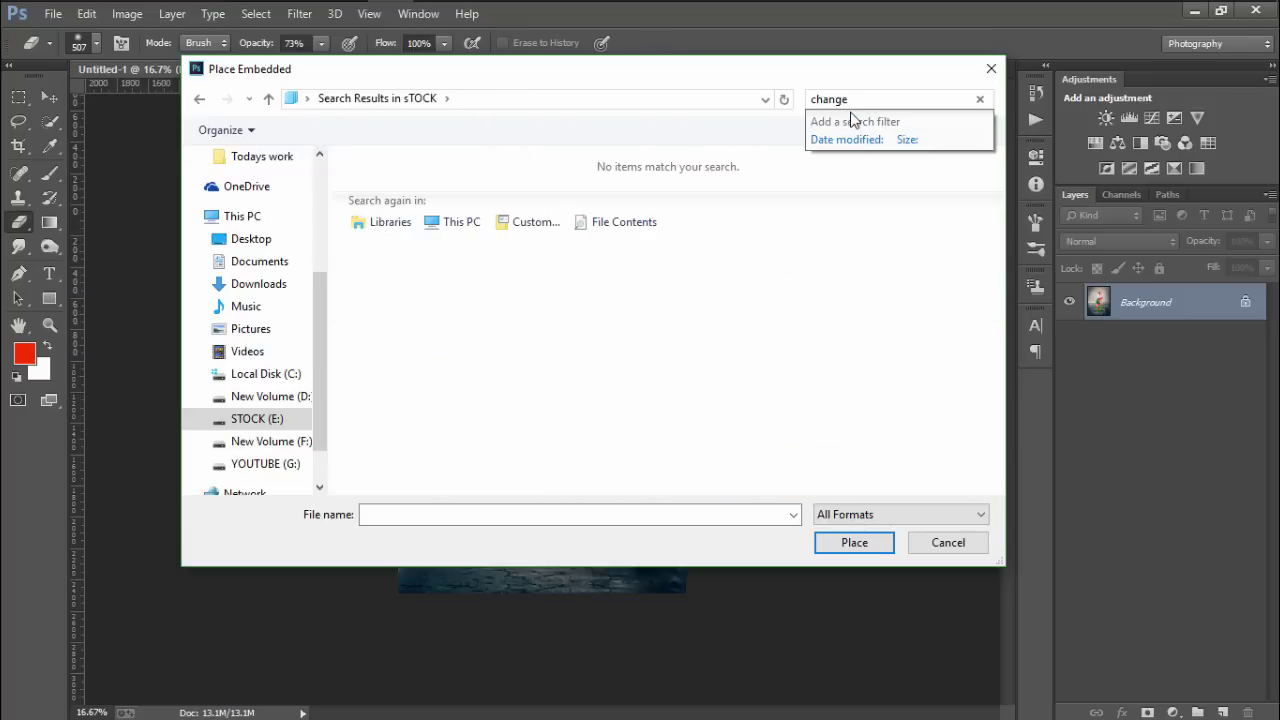
left_click(288, 421)
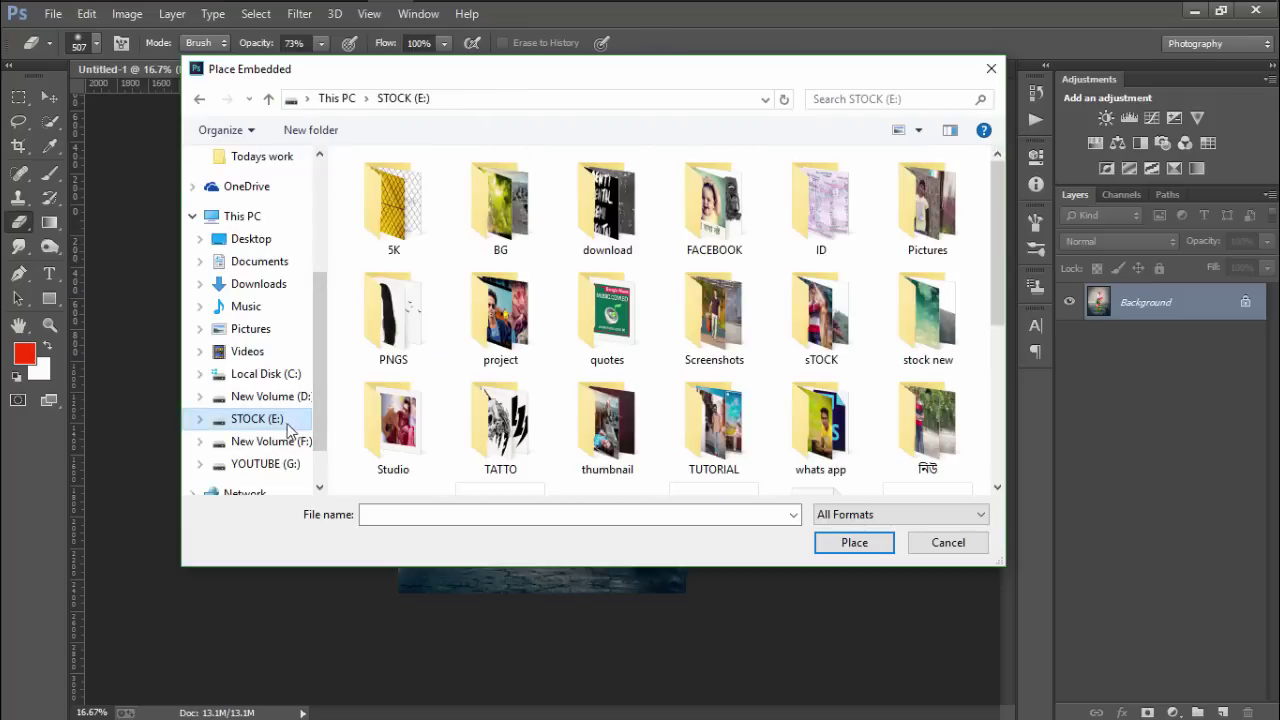
left_click(843, 97)
type("d")
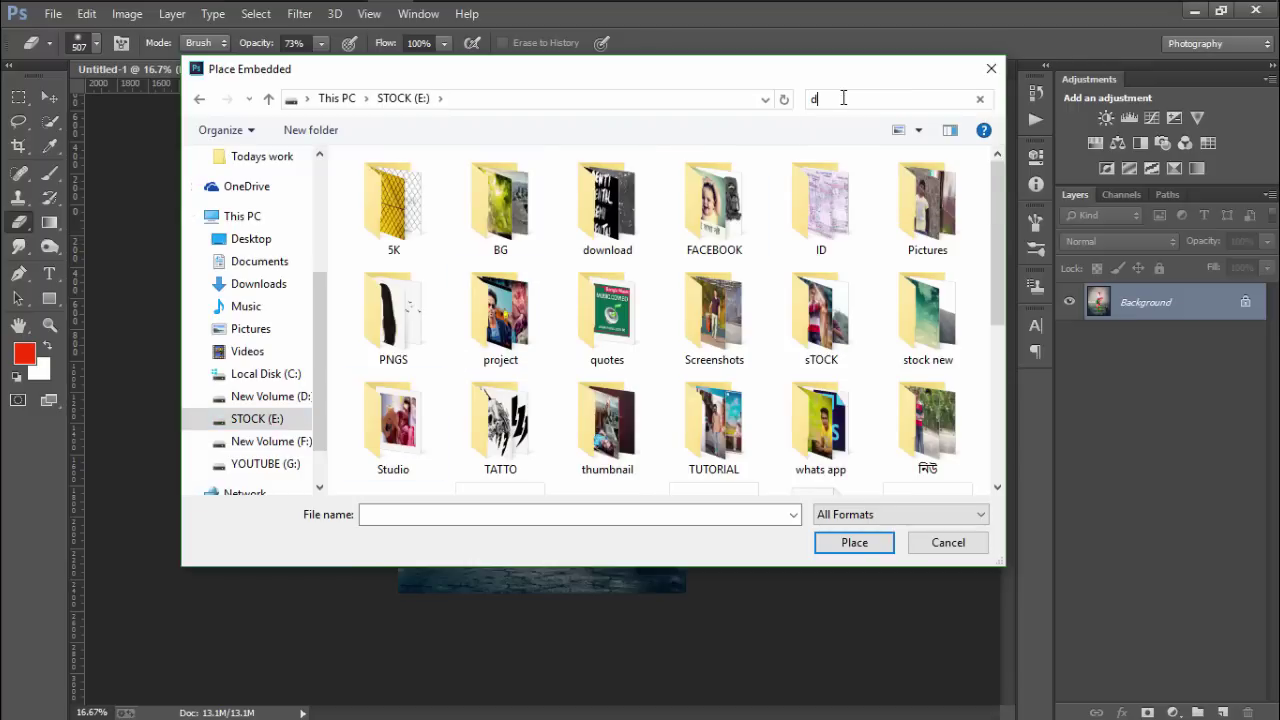
type("or")
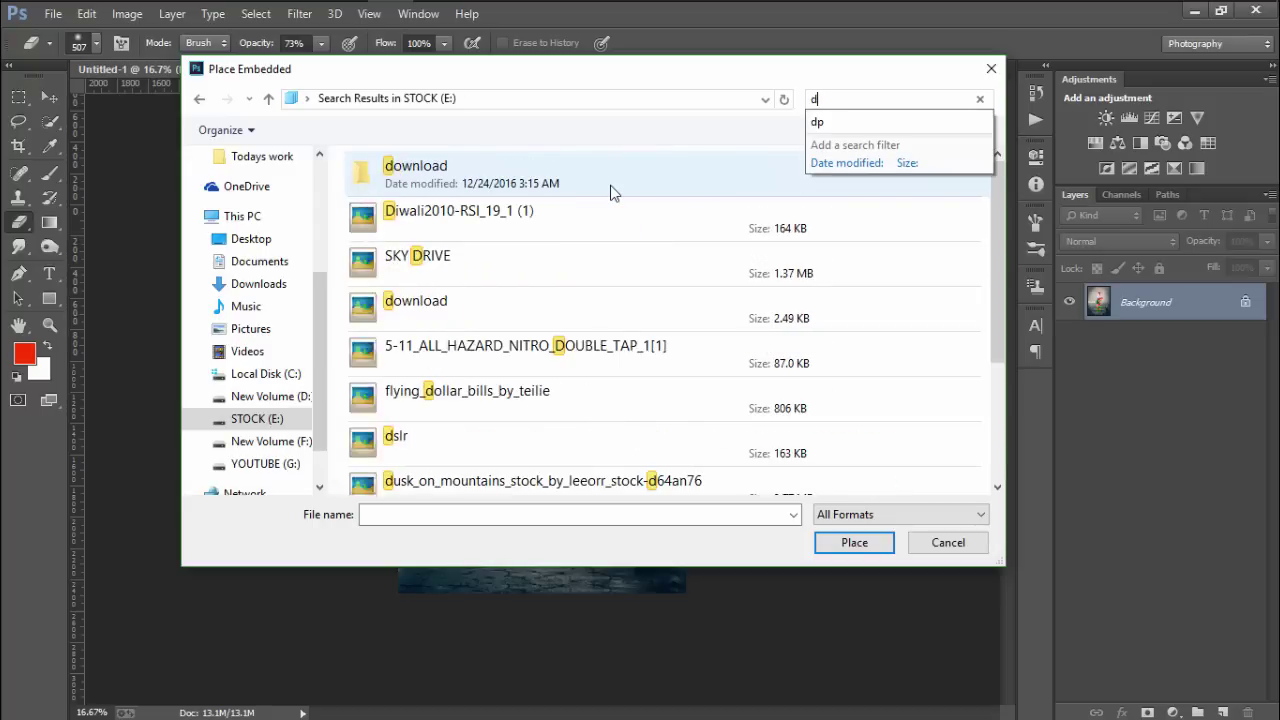
type("irt")
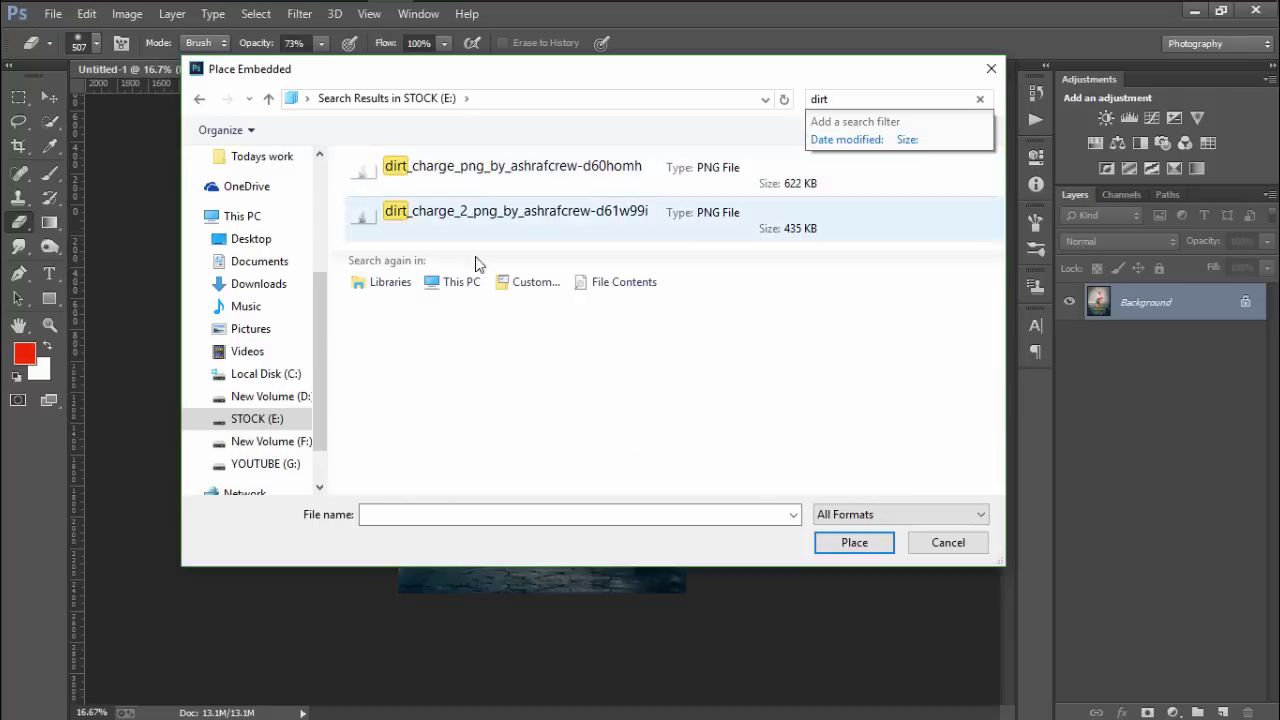
left_click(477, 185)
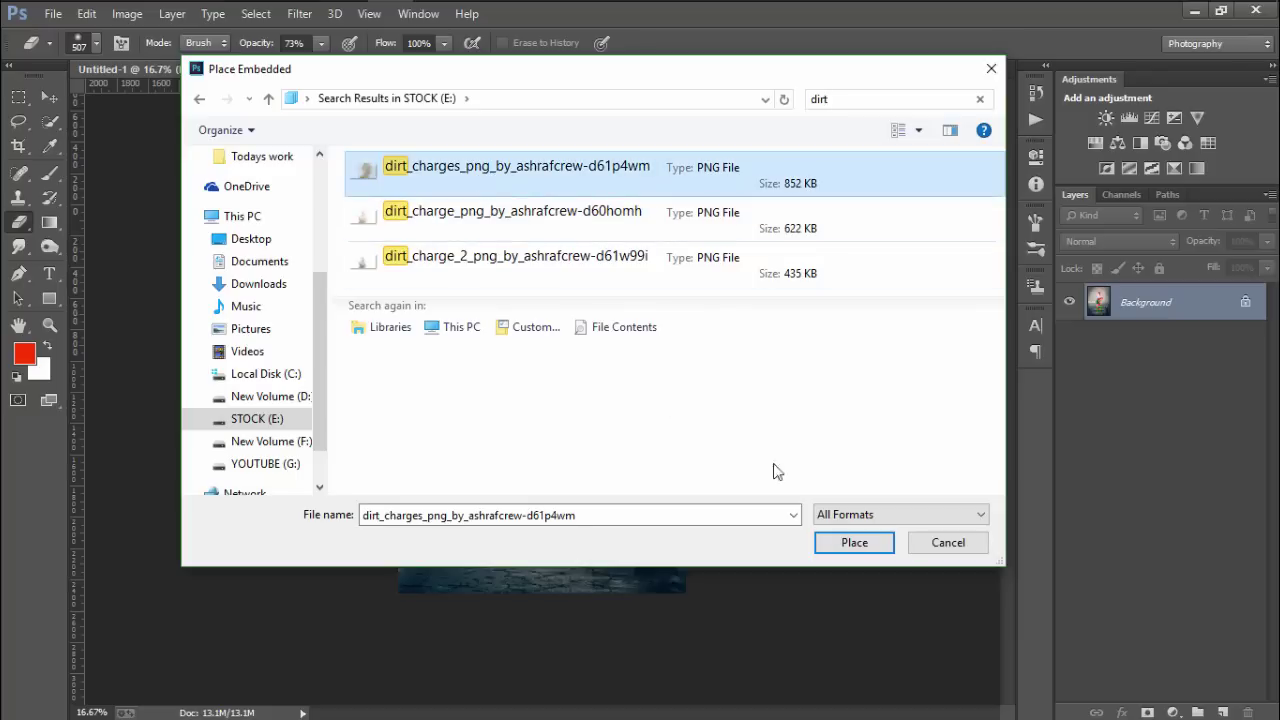
left_click(520, 215)
left_click(830, 545)
Move the dirt splash down to the can's base and commit the placement.
left_click_drag(619, 440, 608, 488)
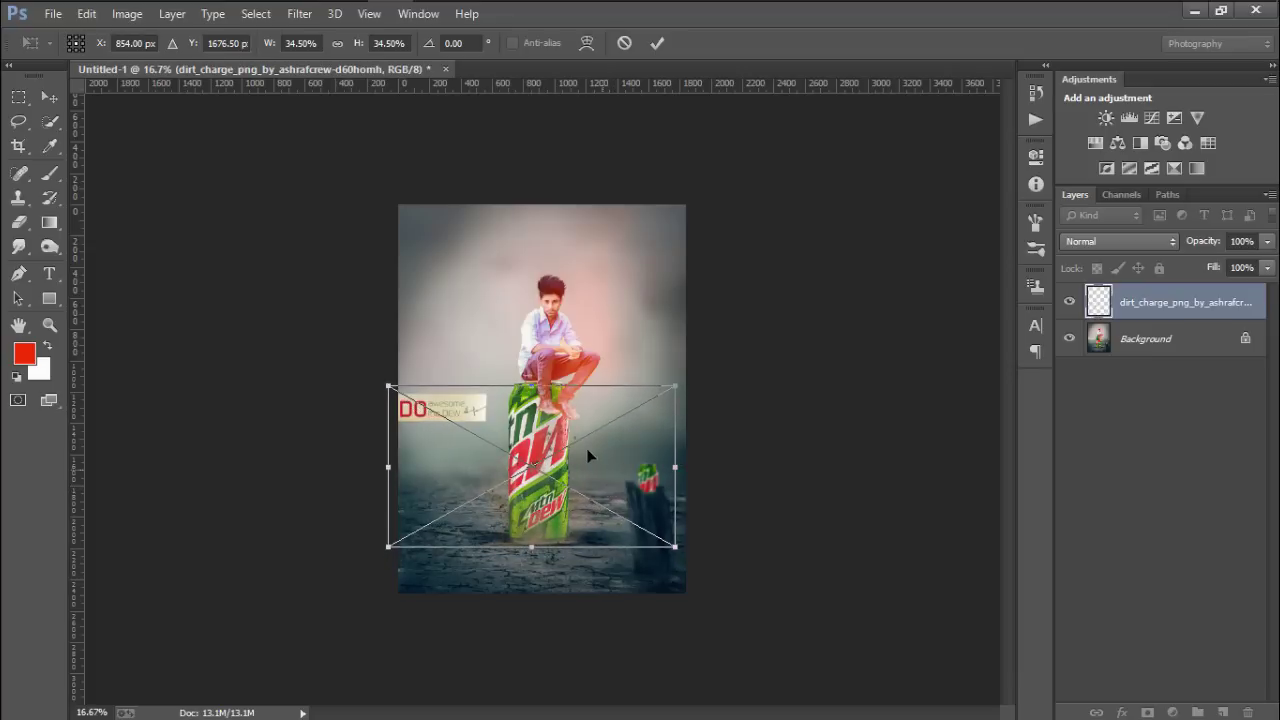
right_click(586, 450)
left_click(680, 174)
Rasterize the dirt layer, erase parts of it, and nudge it into place.
key("e")
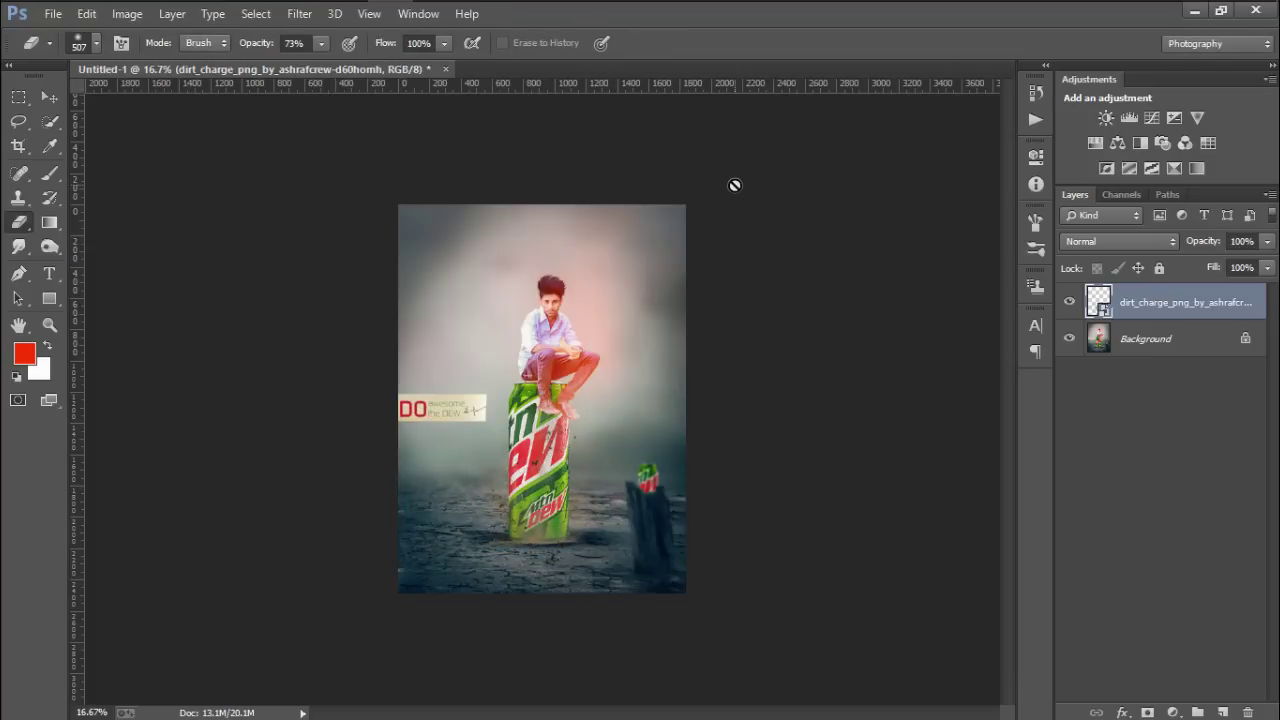
key("ctrl+plus")
key("ctrl+plus")
scroll(689, 197, "down", 1)
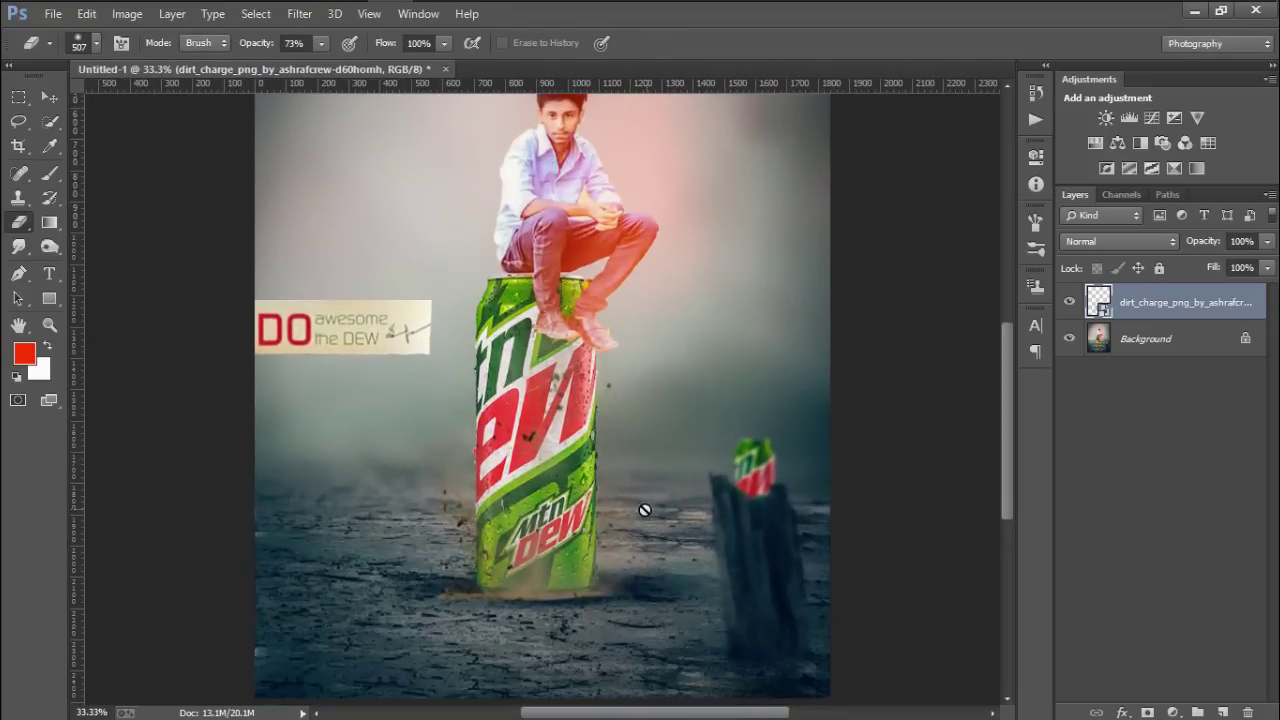
left_click(620, 505)
left_click(637, 297)
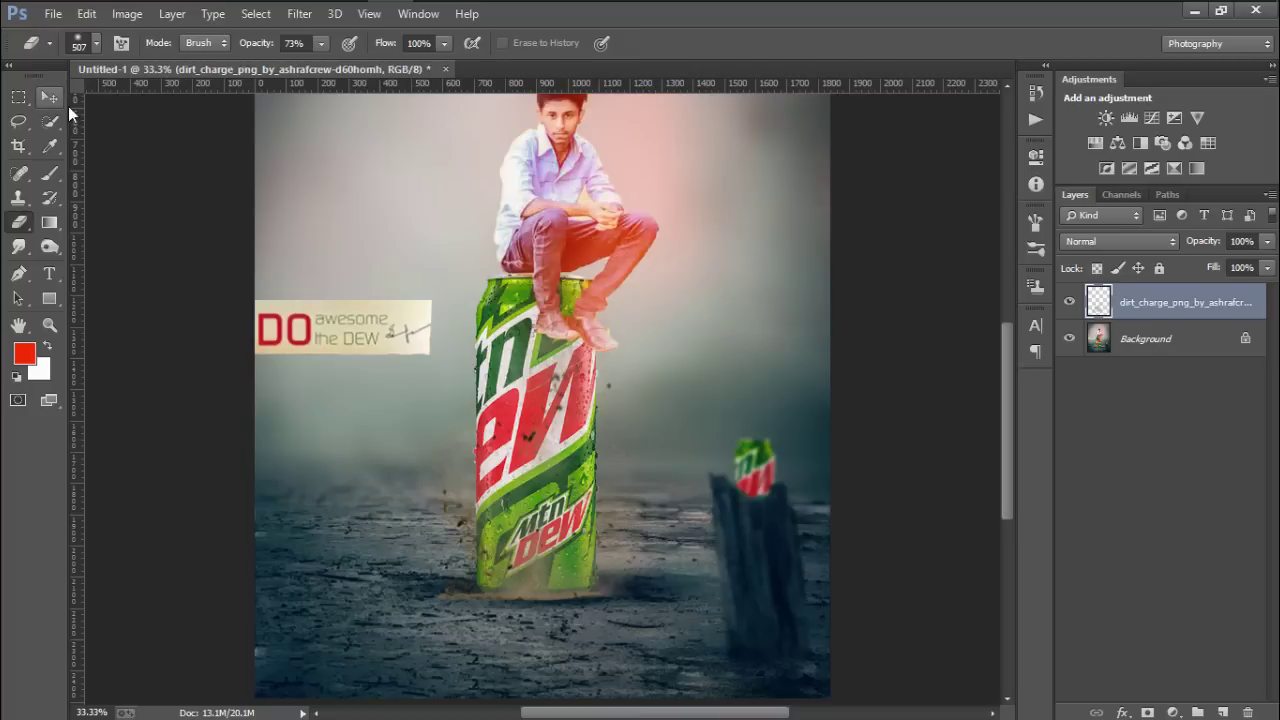
key("v")
left_click_drag(617, 445, 619, 448)
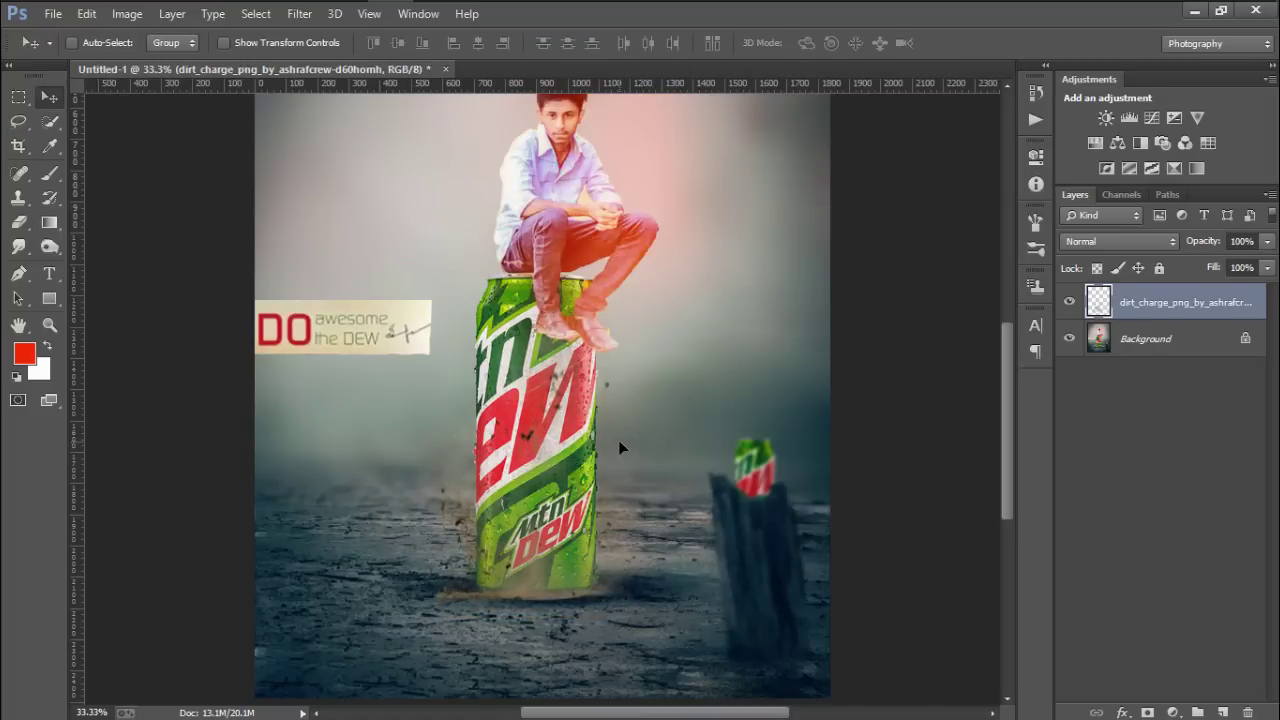
key("ctrl+minus")
key("ctrl+minus")
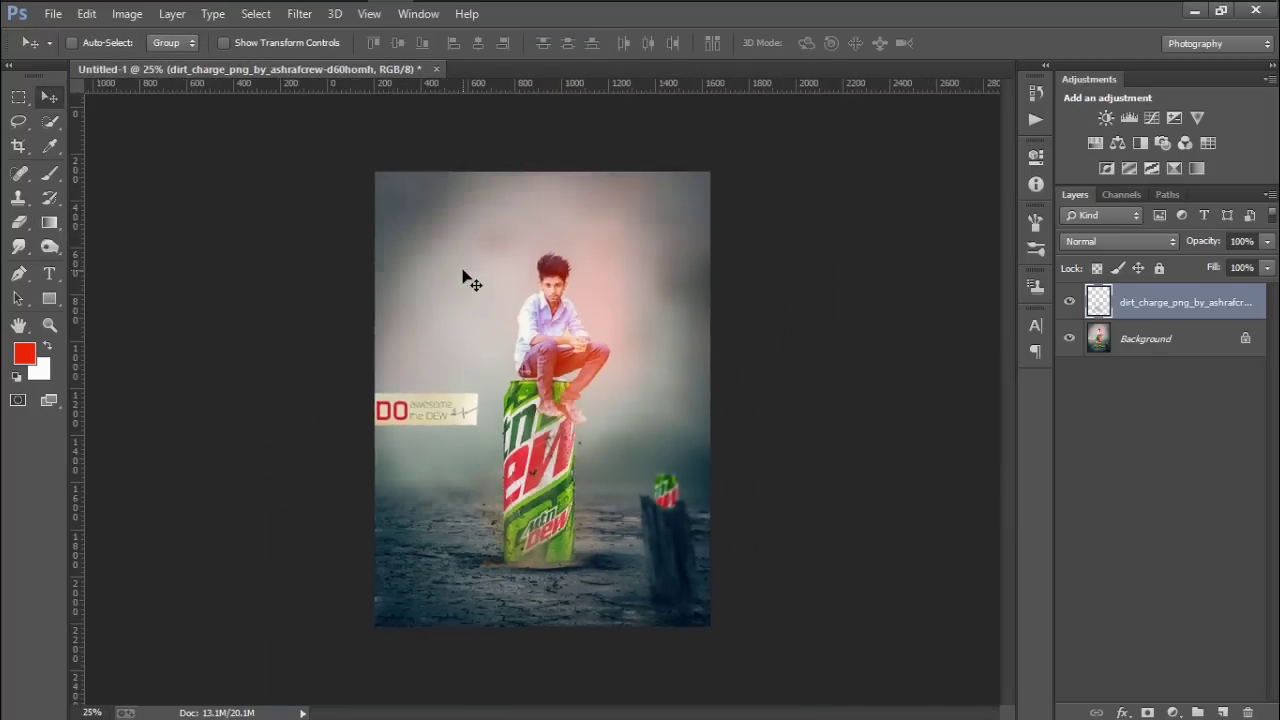
Apply Hue/Saturation to the dirt: Hue -180, Saturation -100, lightness lowered toward black.
left_click(127, 14)
mouse_move(155, 61)
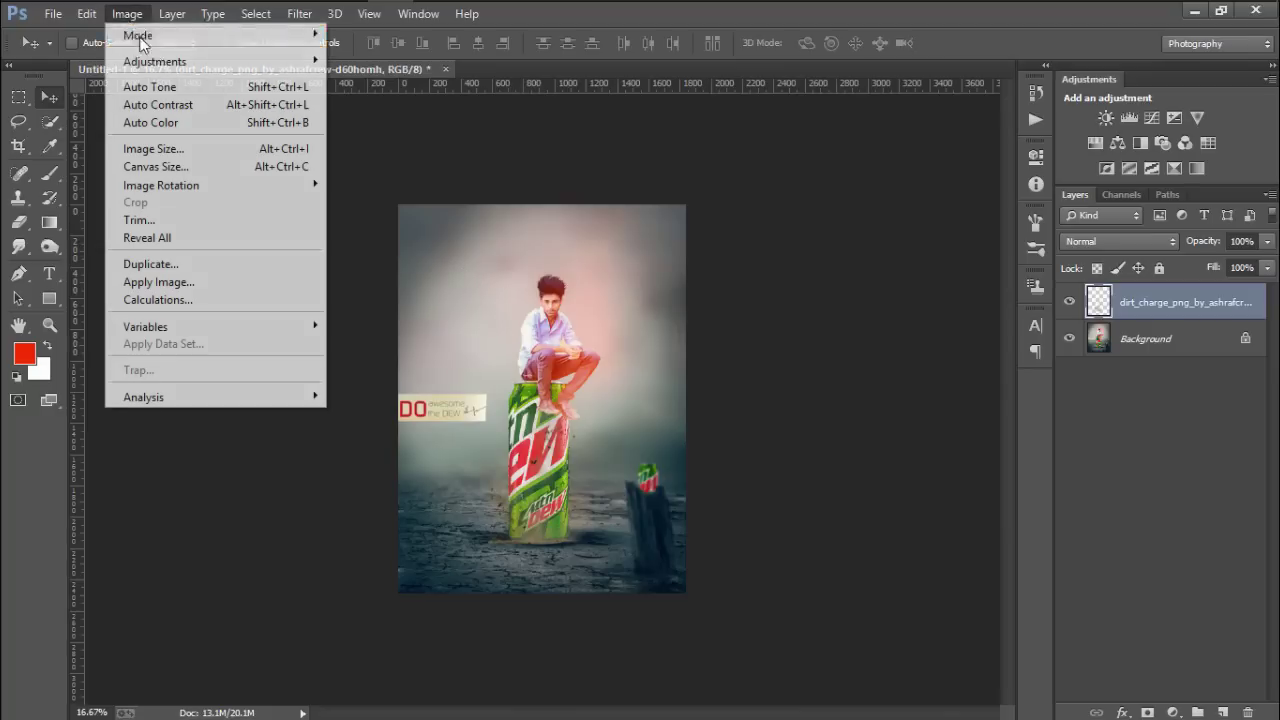
left_click(440, 160)
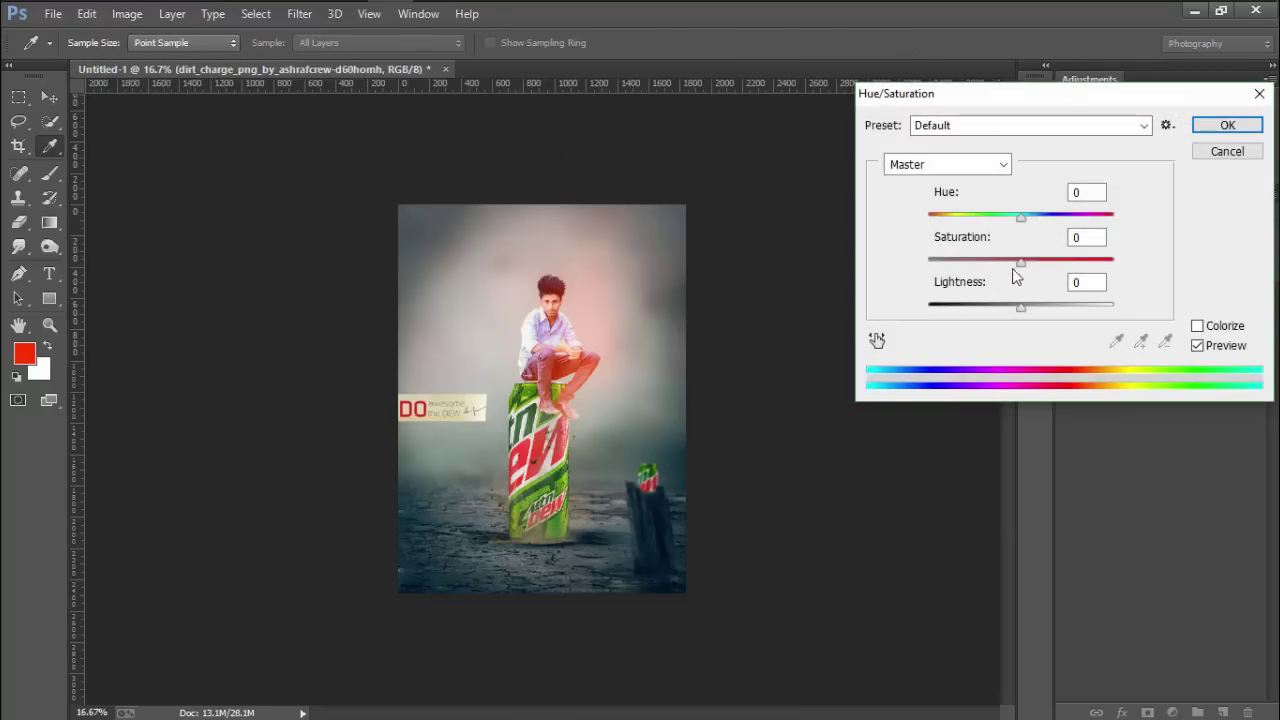
mouse_move(1021, 217)
left_mouse_down()
mouse_move(898, 220)
mouse_move(1120, 220)
mouse_move(1094, 211)
mouse_move(1129, 205)
mouse_move(905, 208)
left_mouse_up()
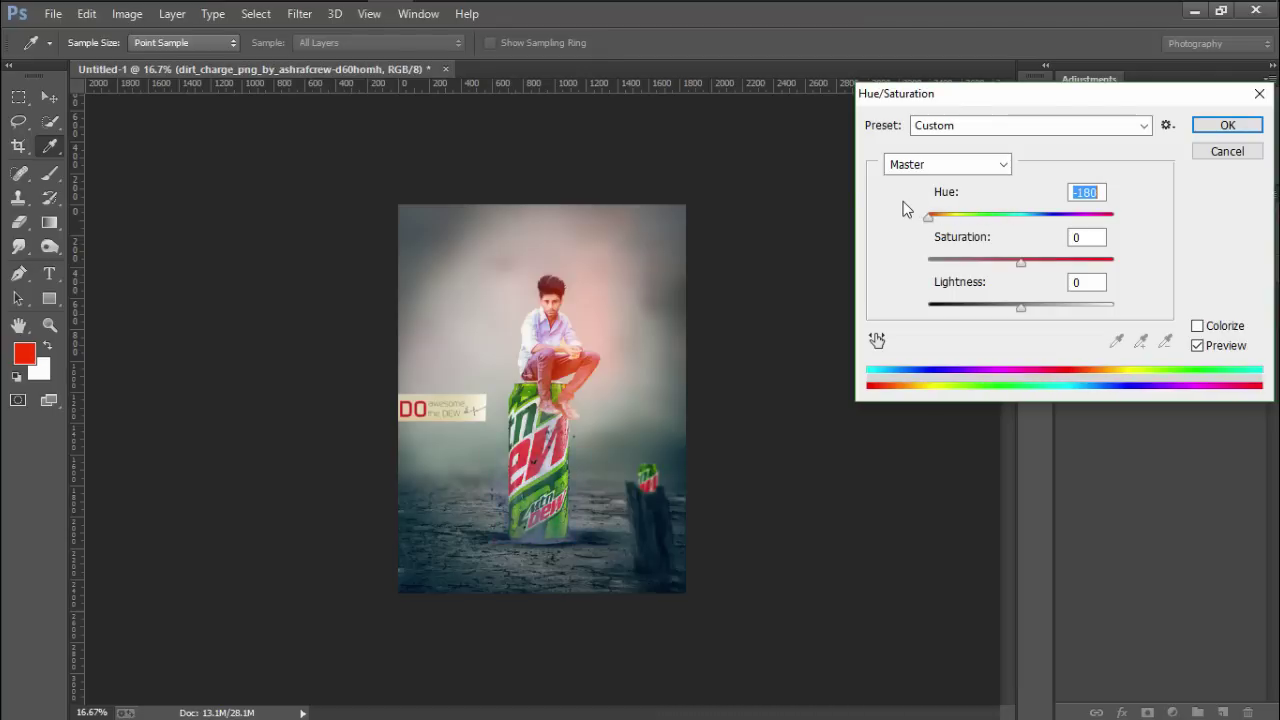
mouse_move(1021, 262)
left_mouse_down()
mouse_move(1104, 263)
mouse_move(920, 273)
left_mouse_up()
mouse_move(1016, 306)
left_mouse_down()
mouse_move(905, 310)
mouse_move(950, 312)
left_mouse_up()
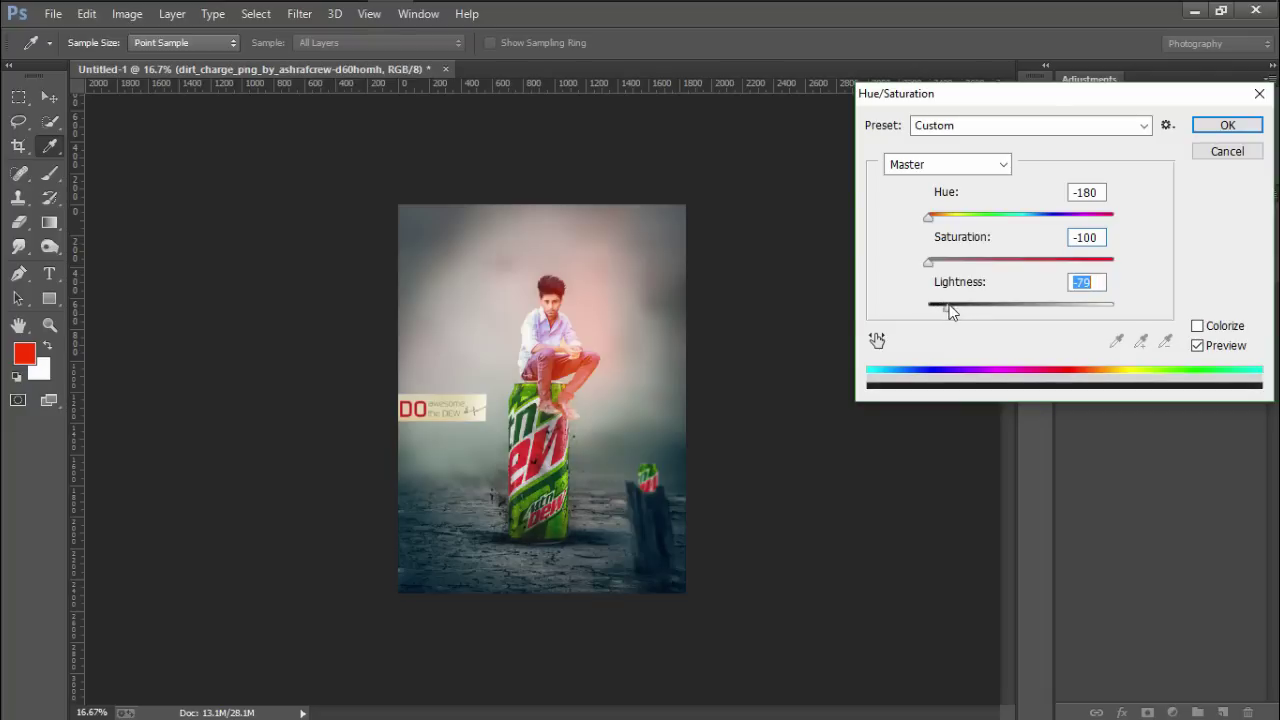
left_click(1226, 126)
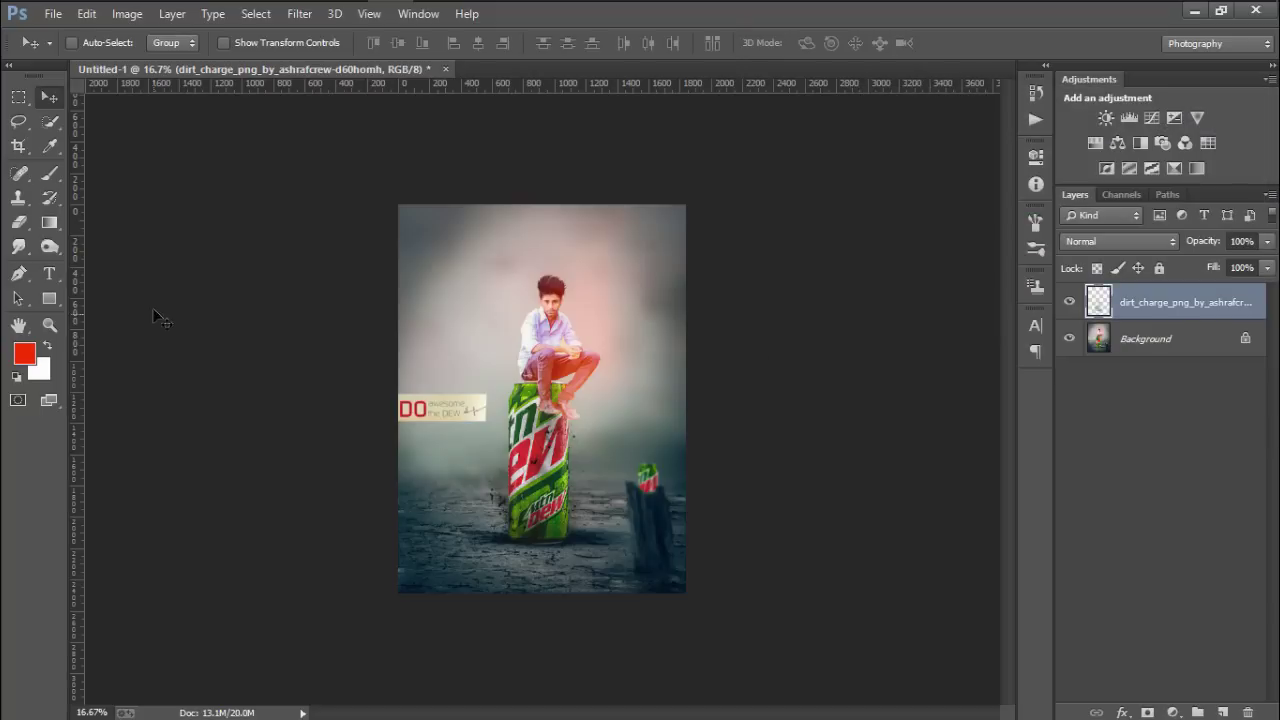
Flatten all layers into a single Background and check the result.
left_click(18, 222)
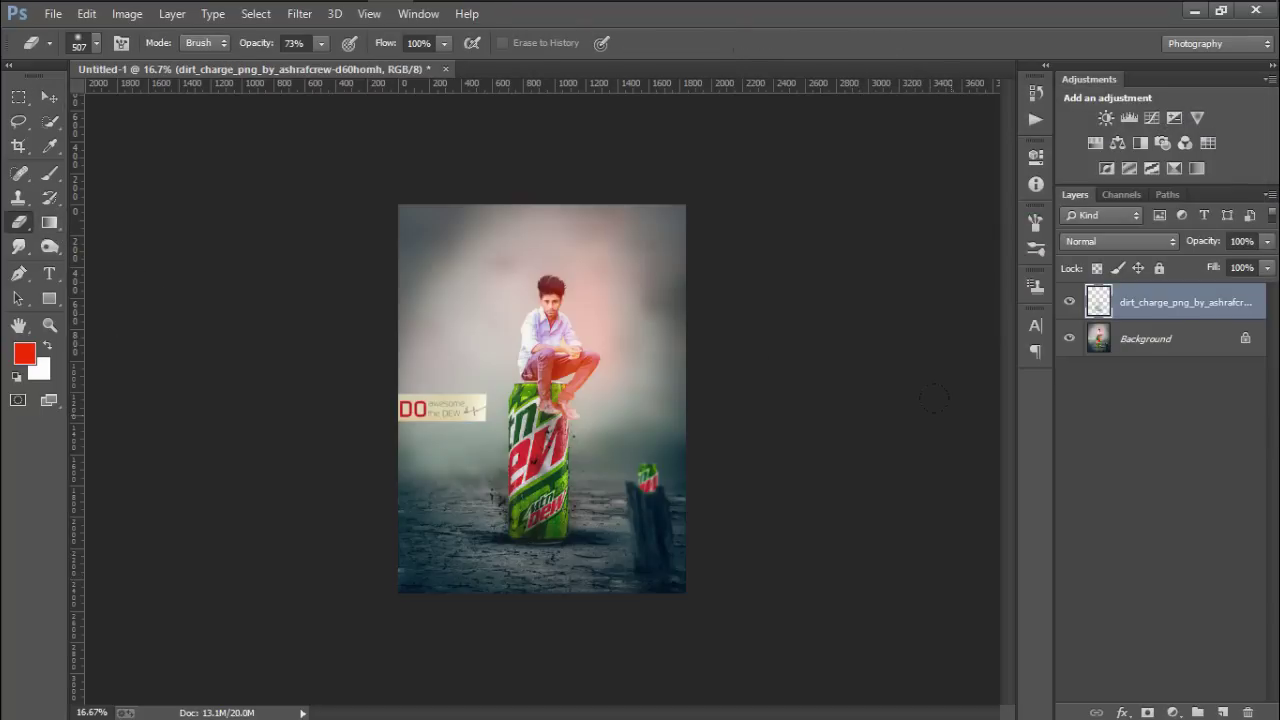
right_click(1180, 310)
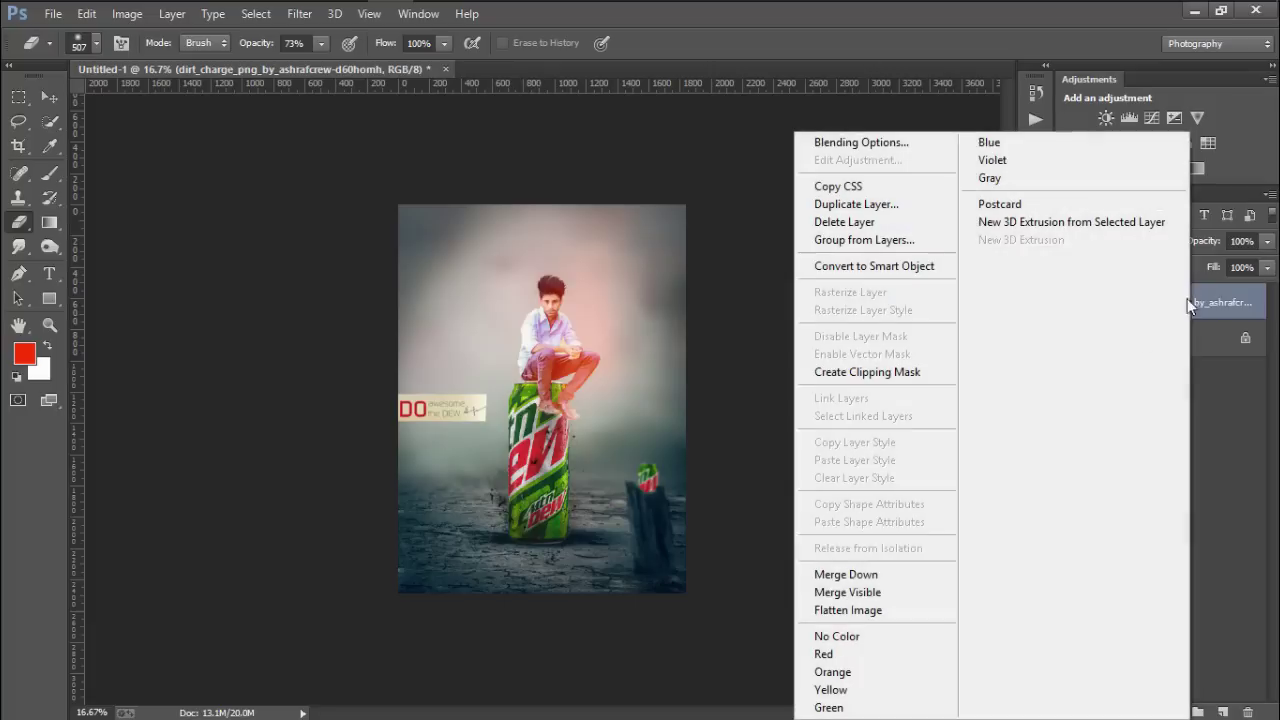
left_click(848, 610)
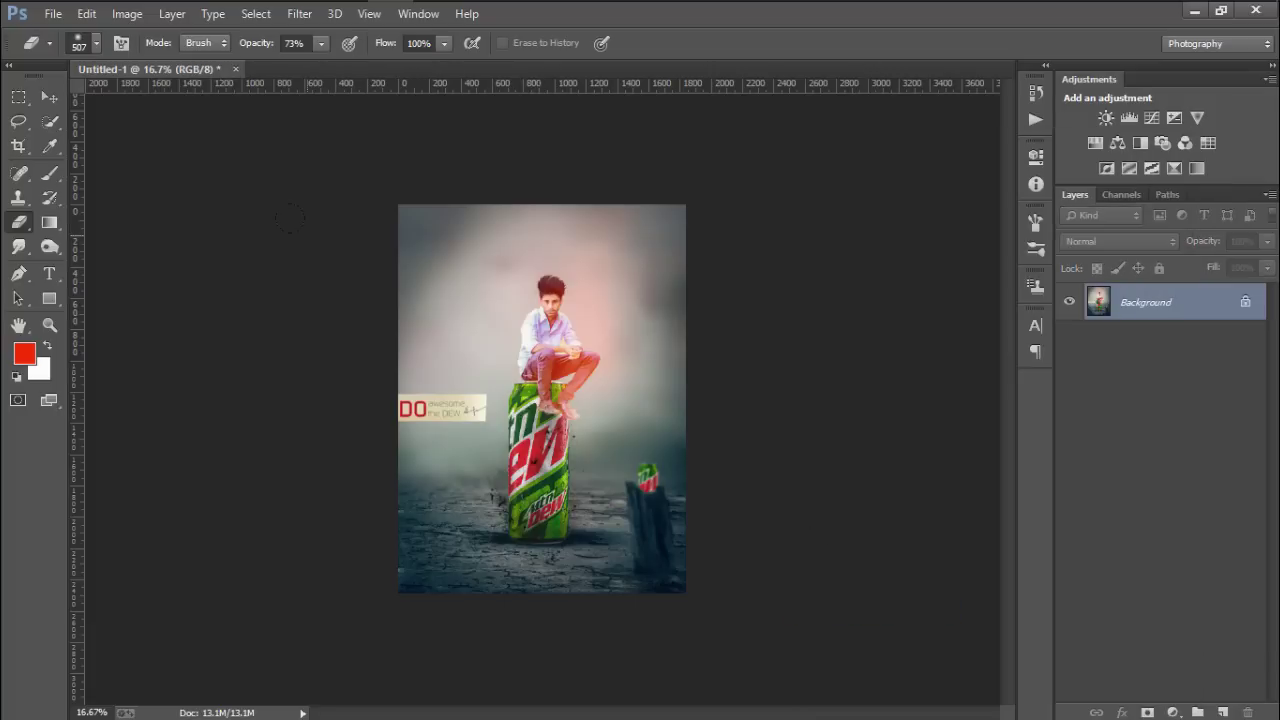
key("ctrl+plus")
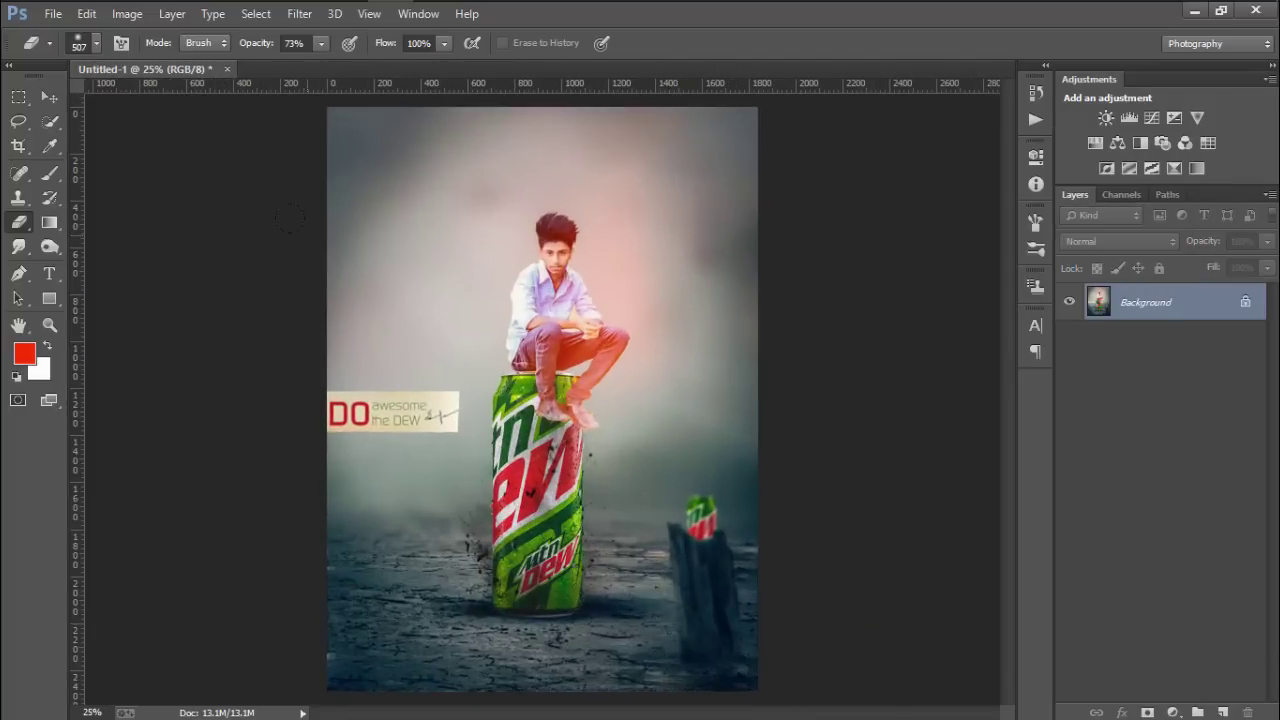
key("ctrl+minus")
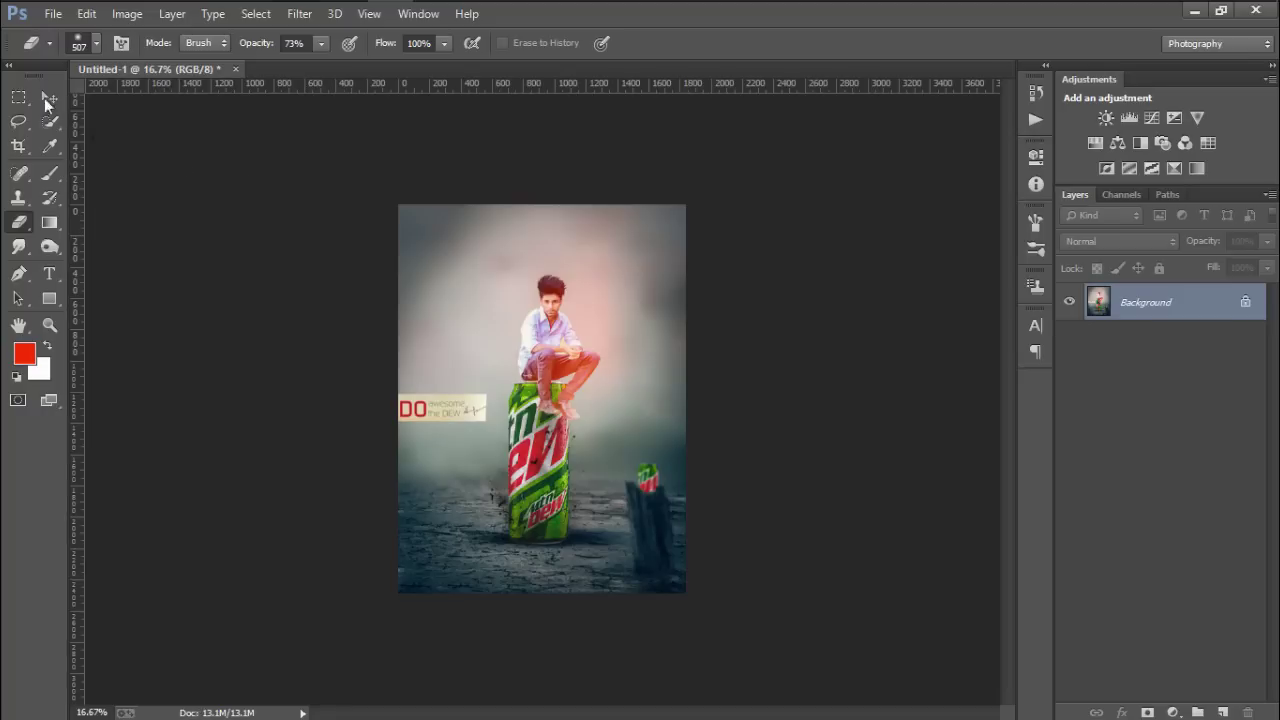
Save As a JPEG in the YOUTUBE (G:)\Todays work folder.
left_click(53, 14)
left_click(89, 183)
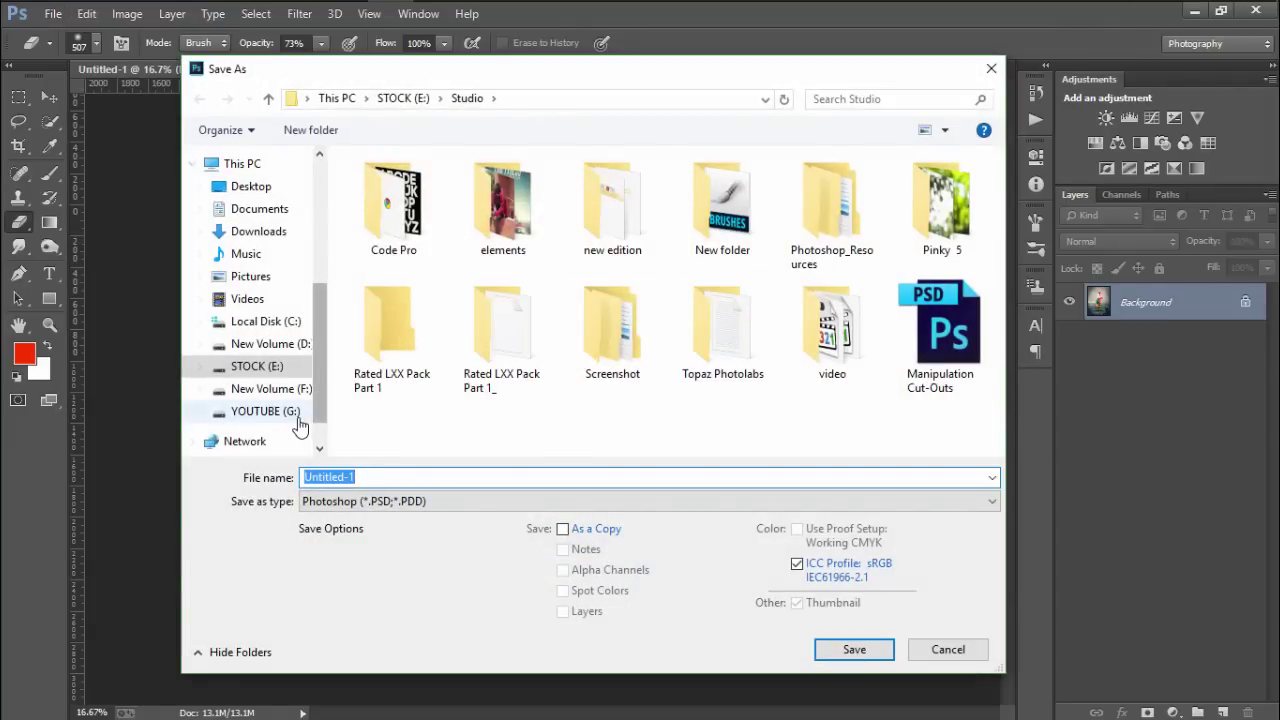
left_click(285, 410)
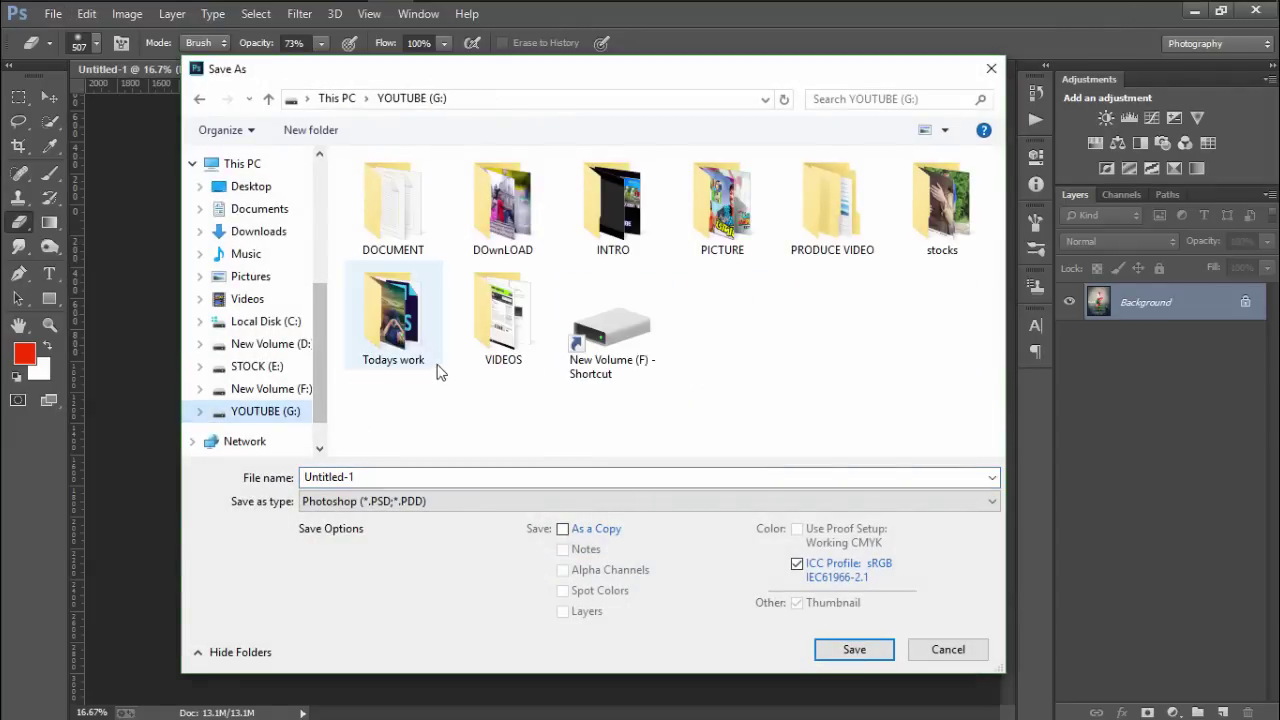
double_click(418, 343)
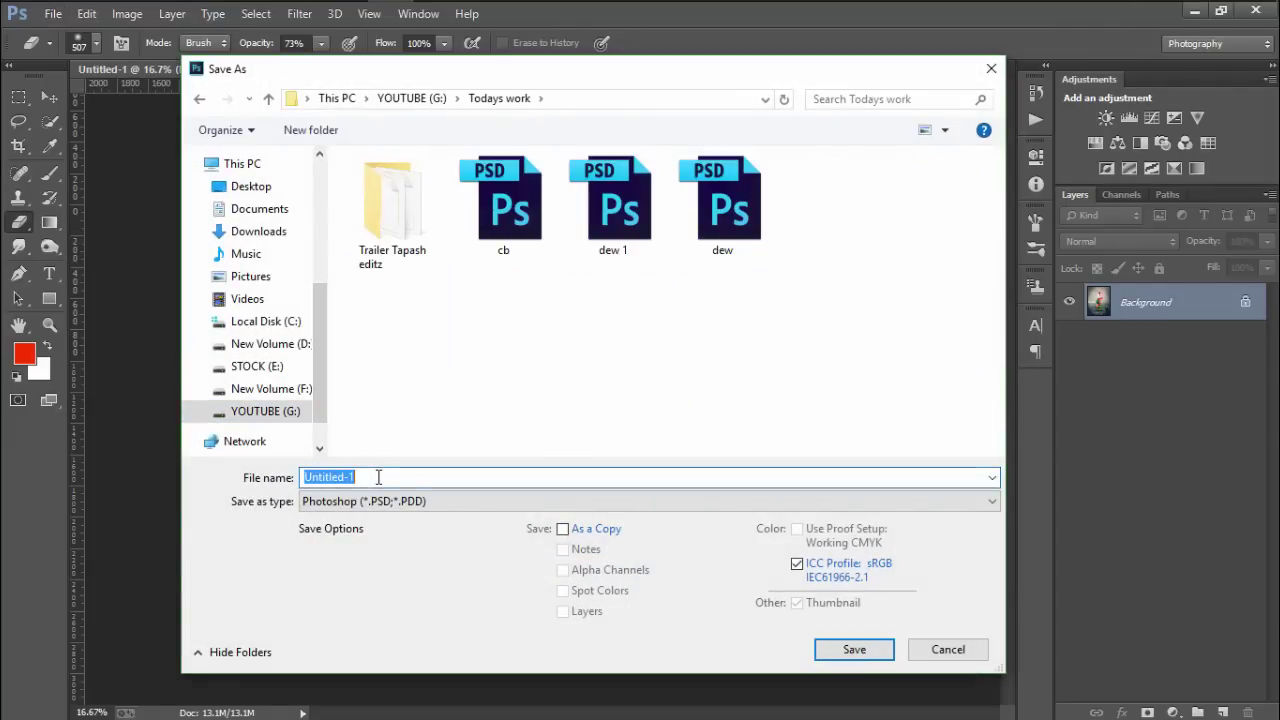
left_click(405, 505)
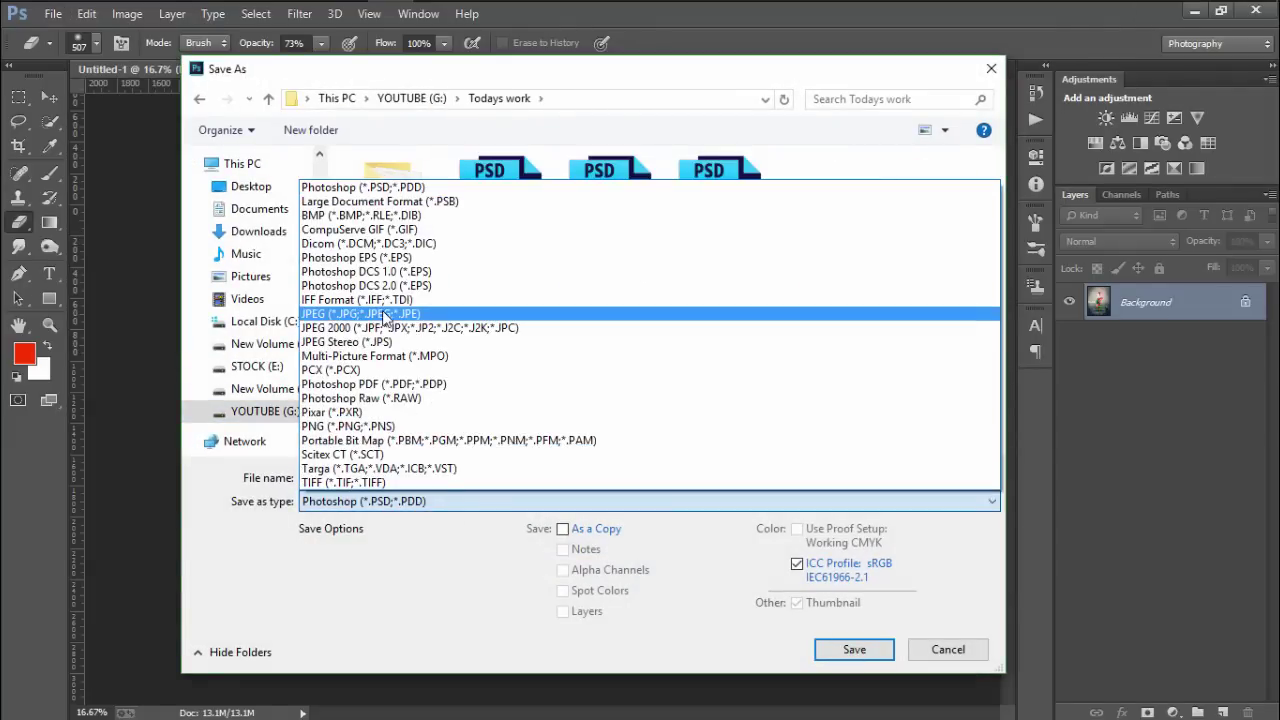
left_click(390, 319)
left_click(852, 650)
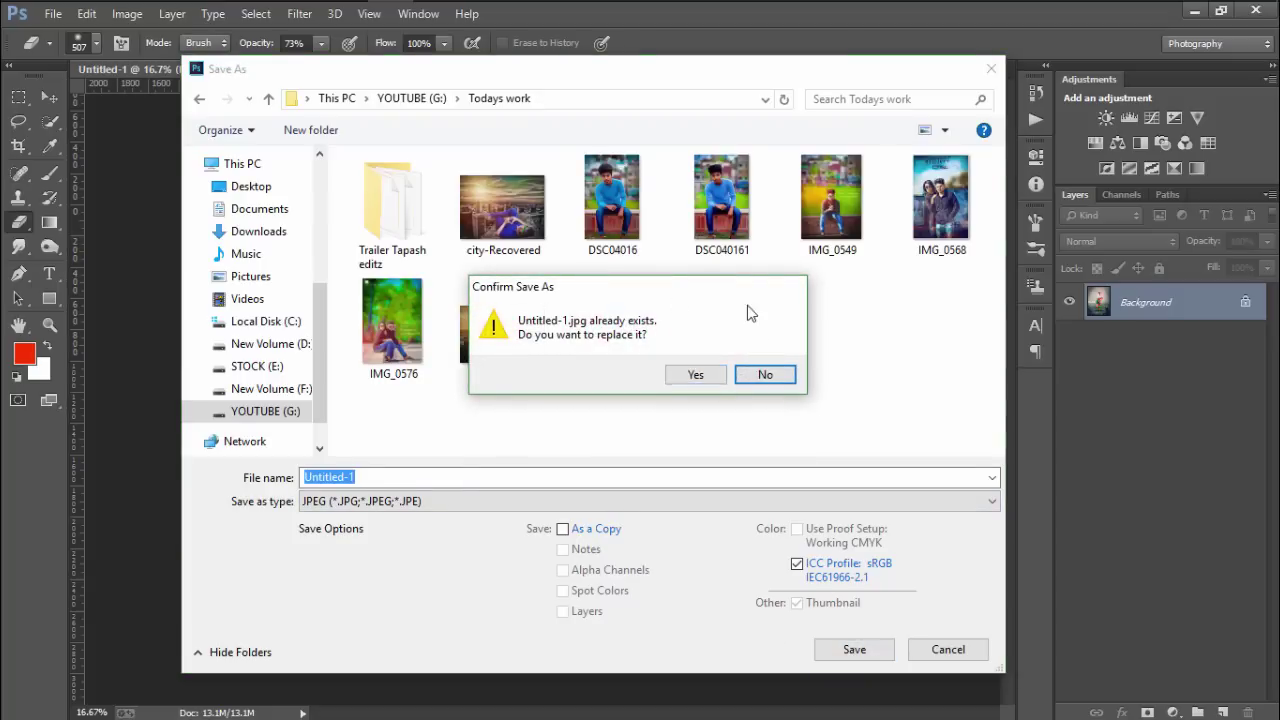
Decline replacing Untitled-1.jpg, save as Untitled-12 at JPEG quality 7 (Medium).
left_click_drag(678, 304, 1062, 369)
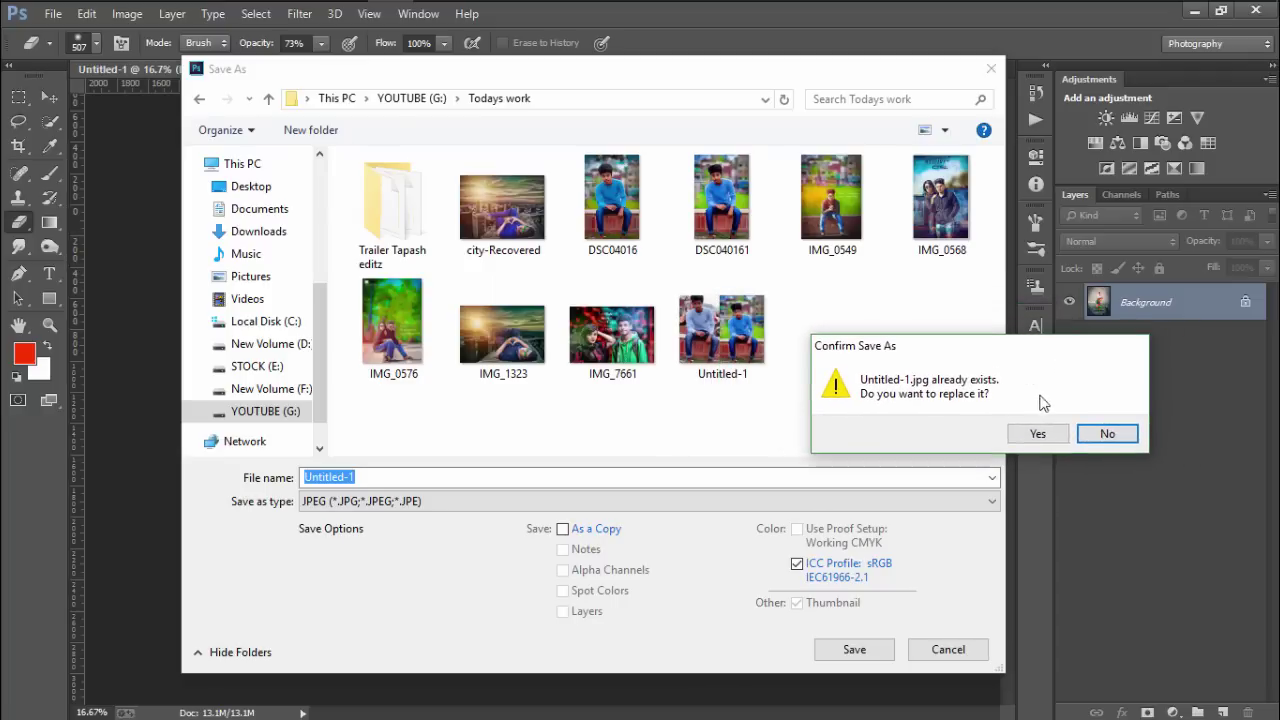
left_click(1128, 439)
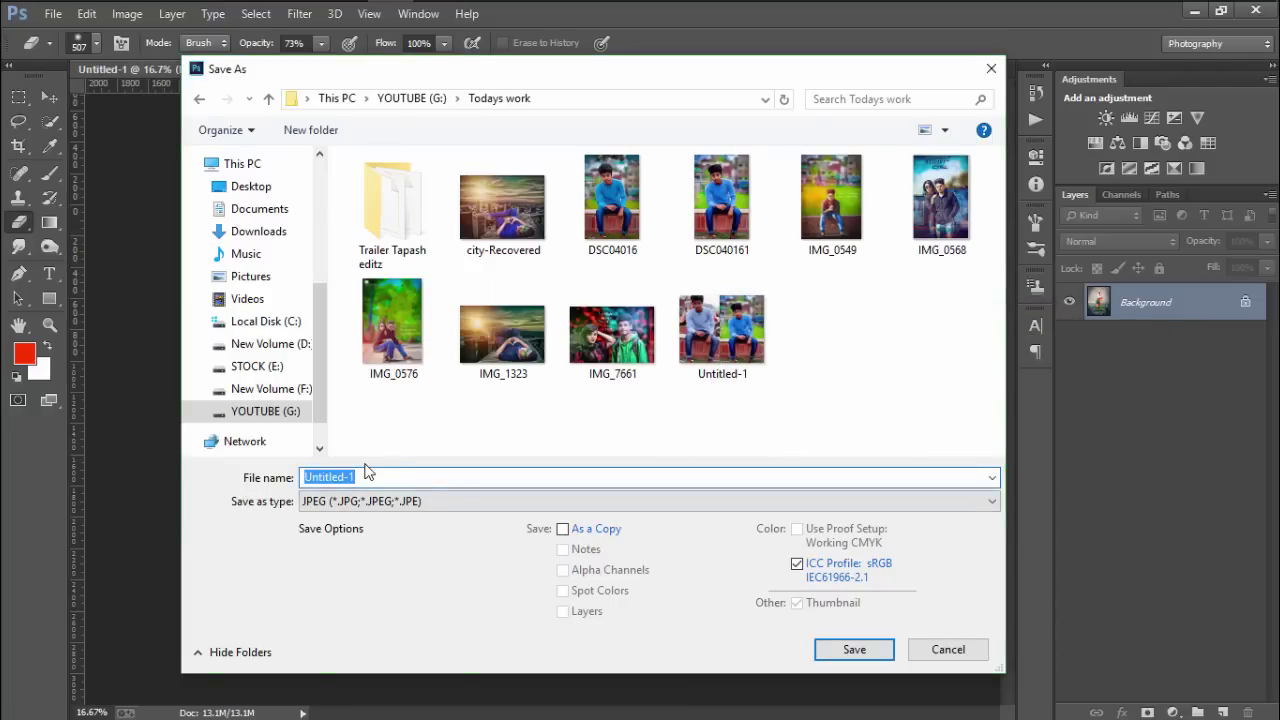
left_click(365, 472)
type("2")
left_click(820, 646)
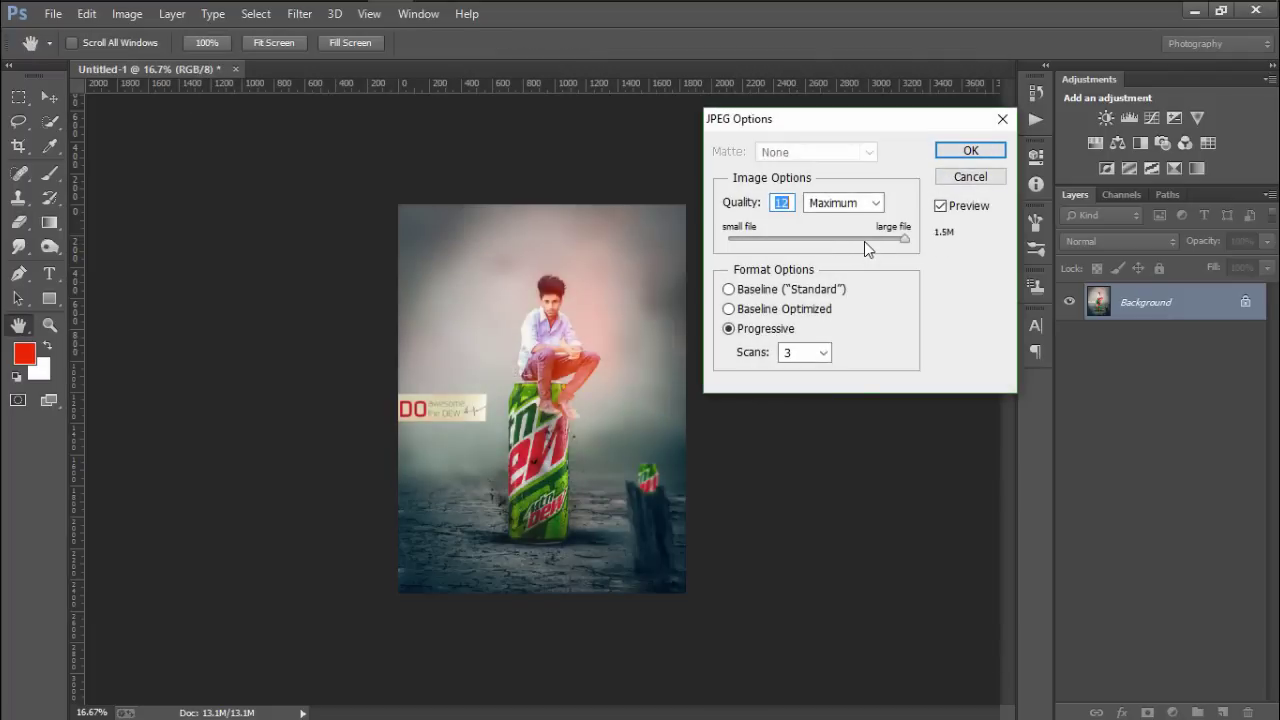
left_click_drag(904, 239, 824, 243)
left_click(969, 150)
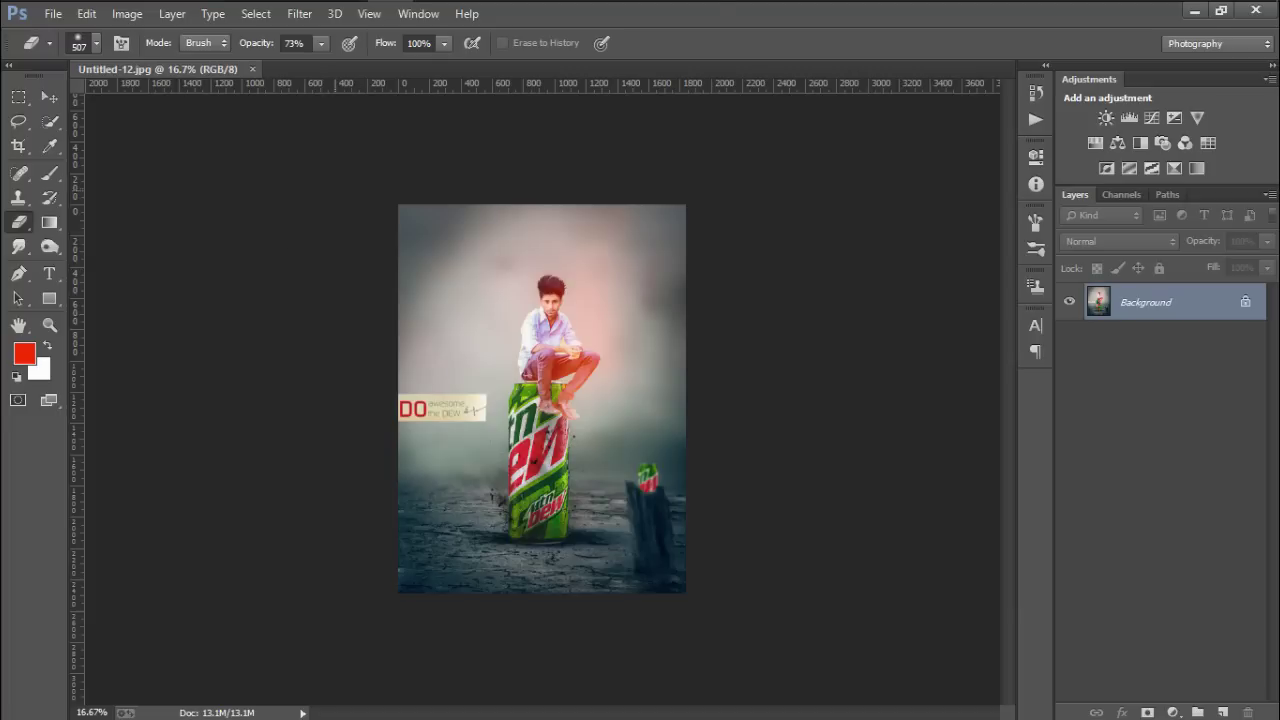
left_click(895, 12)
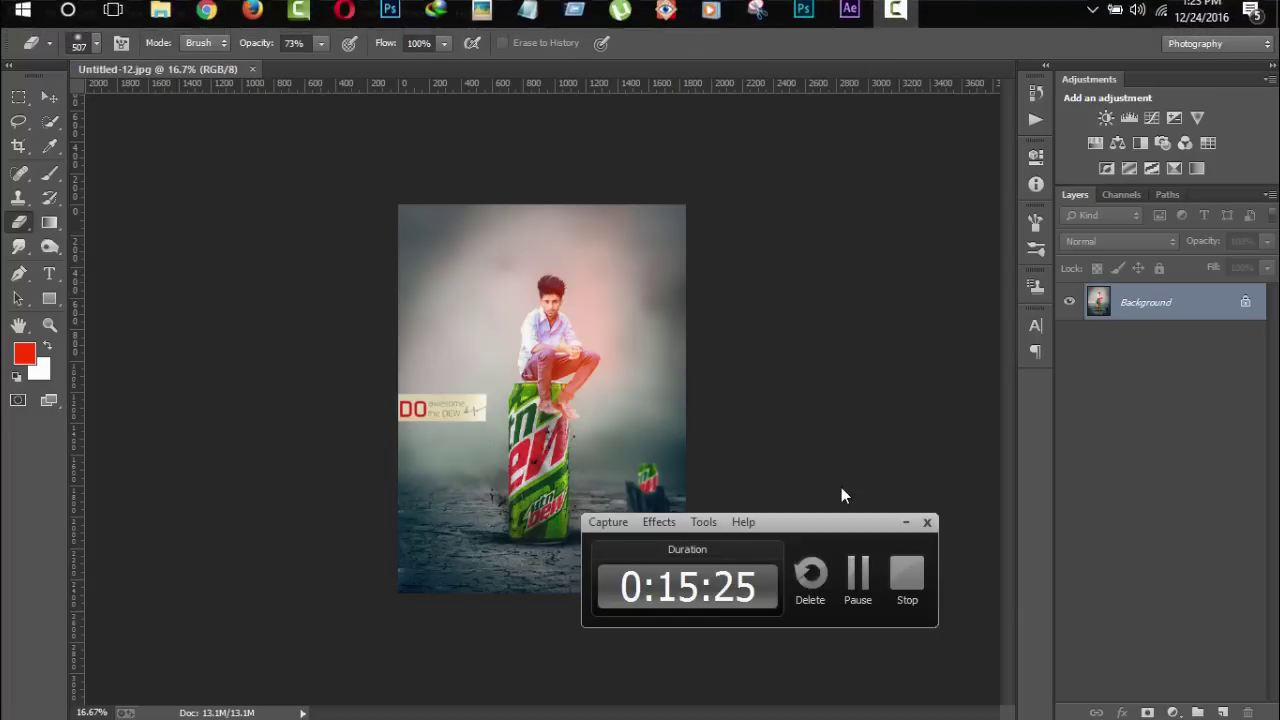